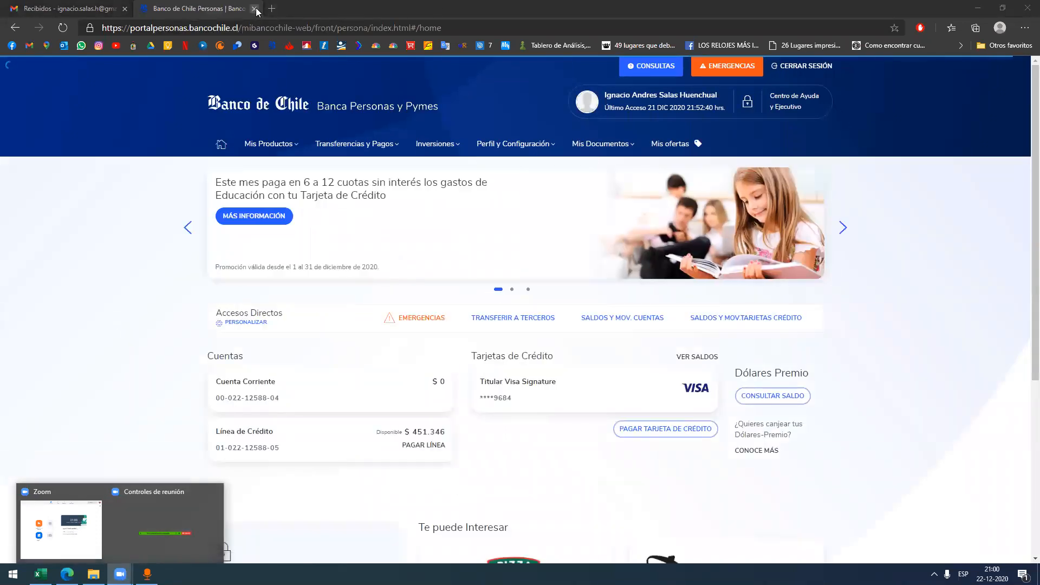
Step: Close the Banco de Chile page, minimize the browser and switch to the Clase 6 Tablas dinamicas.xlsx workbook in Excel
click(255, 8)
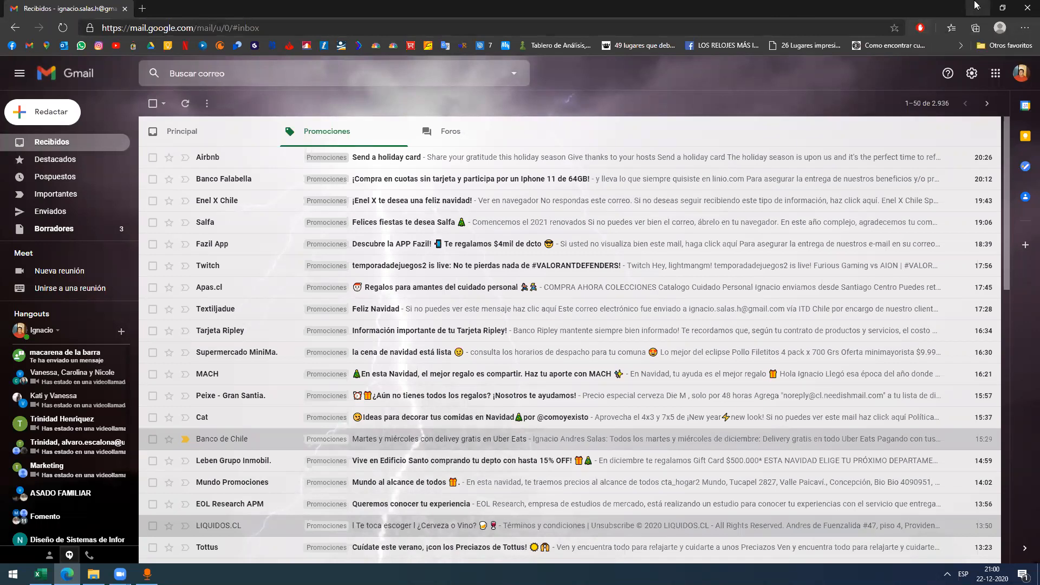
click(219, 134)
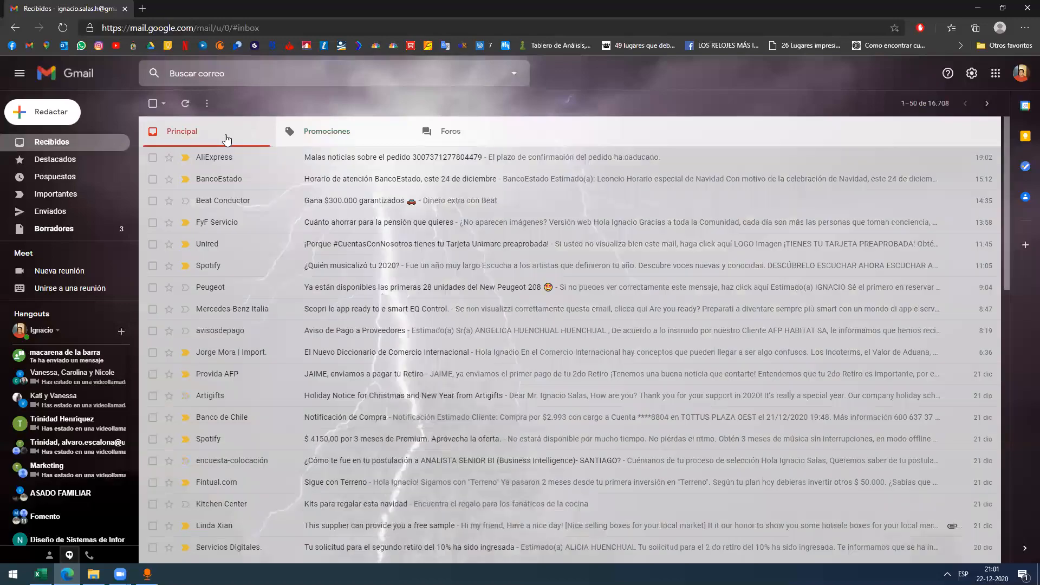
click(292, 134)
click(979, 9)
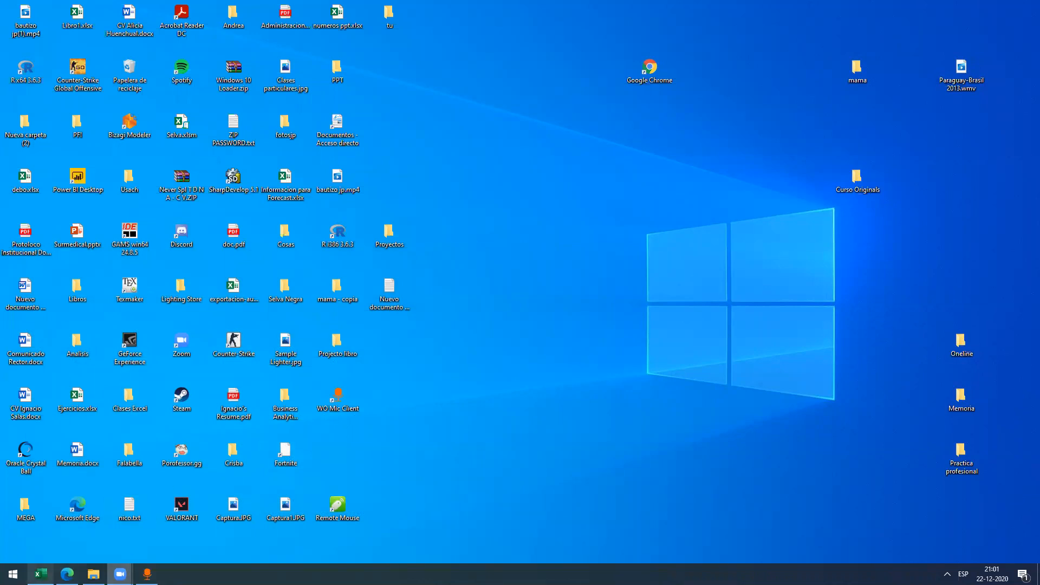
click(40, 574)
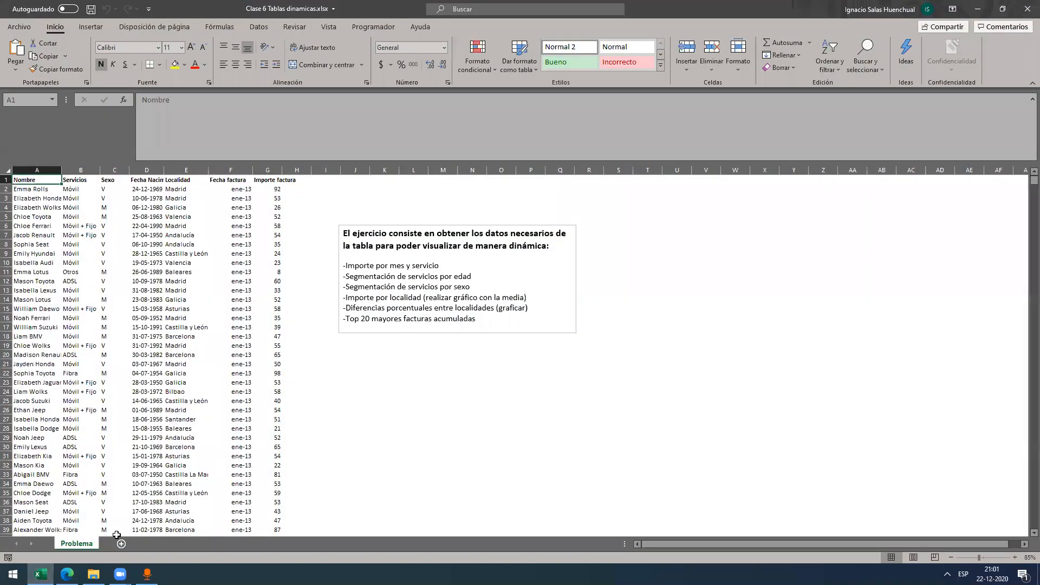
Step: Check the connection status in WO Mic Client and return to the Excel workbook
mouse_move(120, 574)
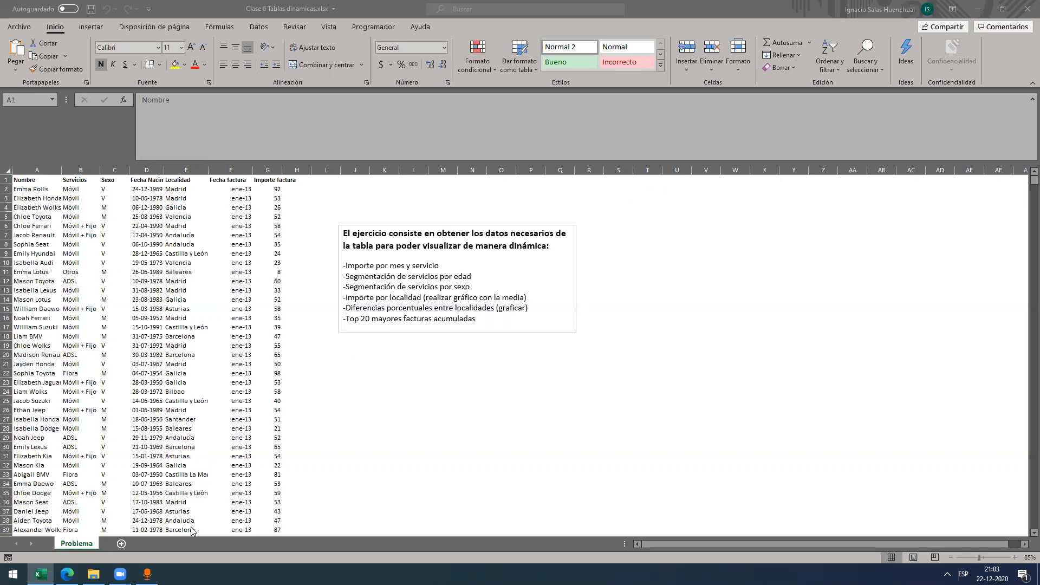
click(147, 574)
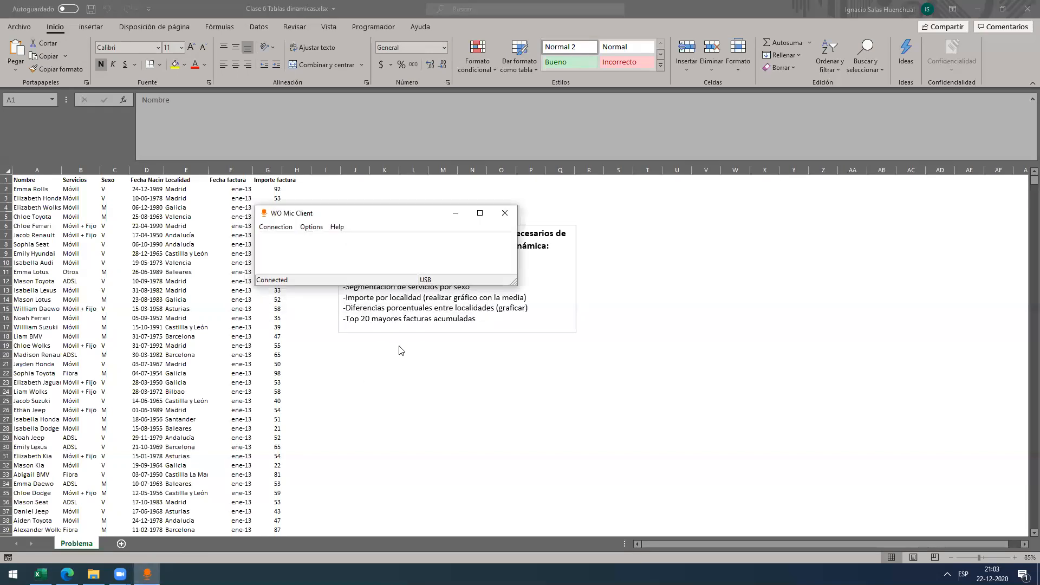
click(406, 319)
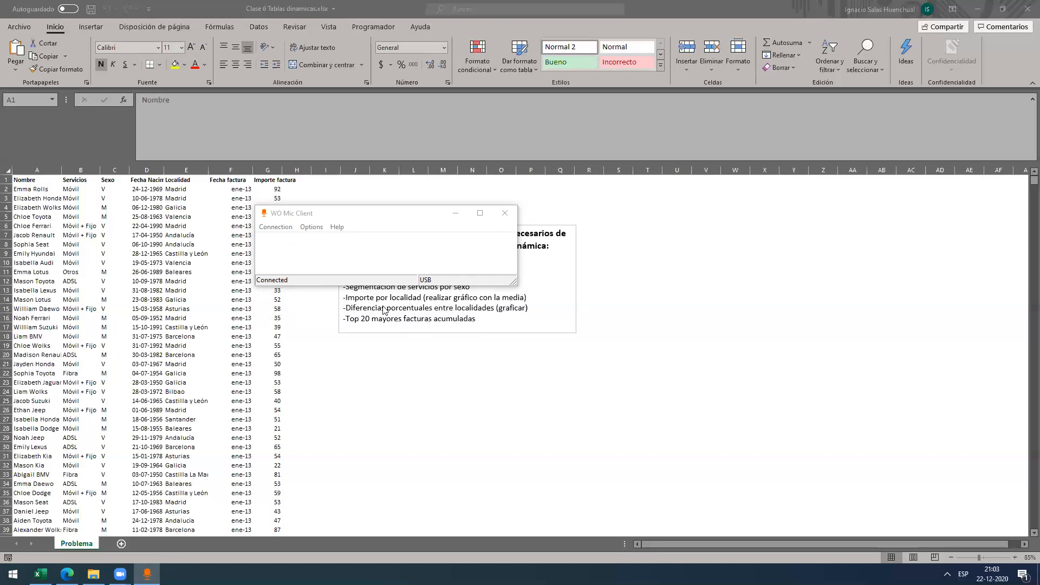
click(213, 344)
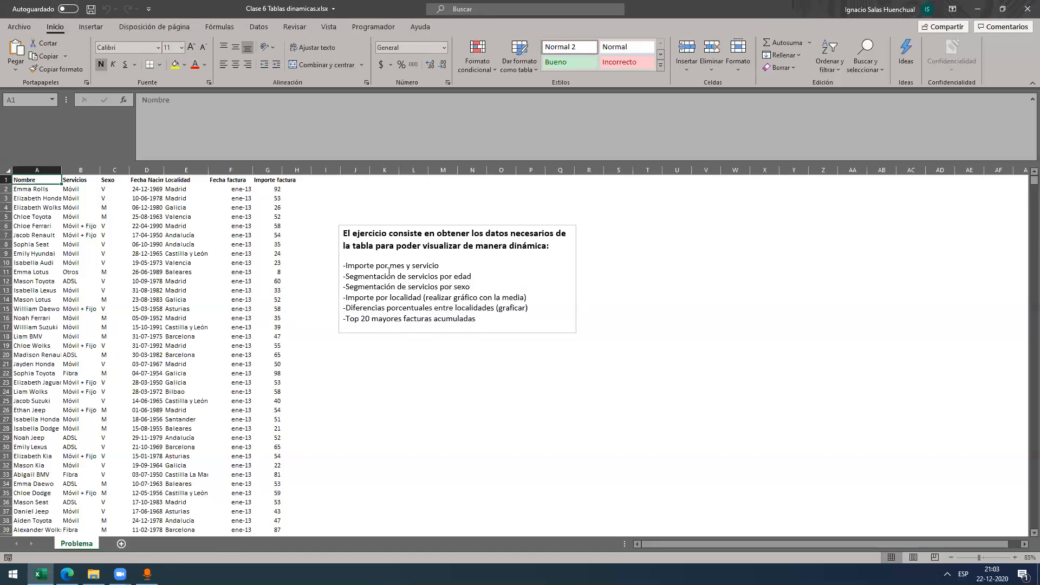
Step: Move the exercise instructions text box on the Problema sheet up to row 1, starting at about column K
click(318, 271)
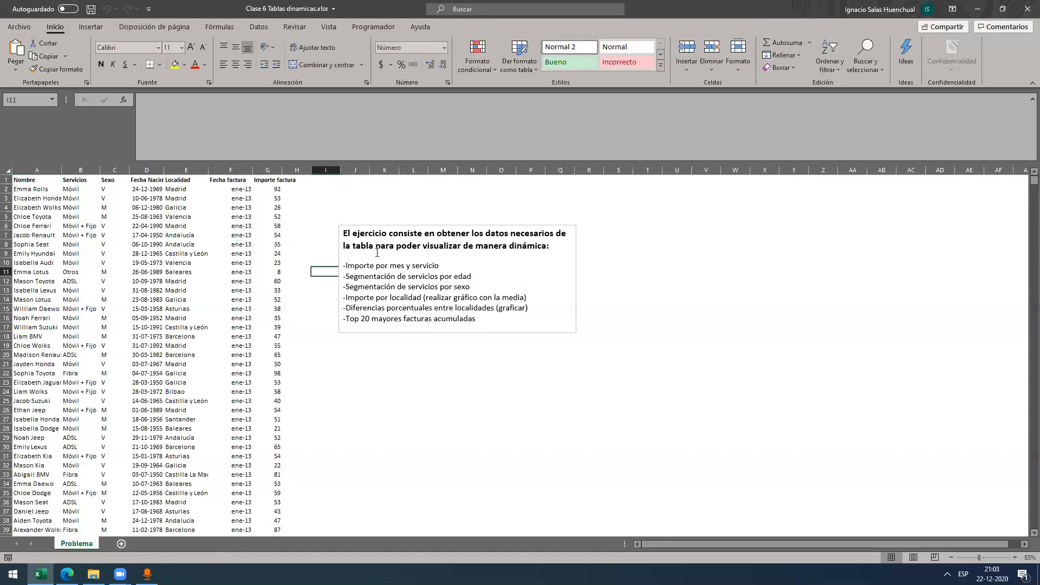
click(487, 233)
drag(474, 224, 526, 179)
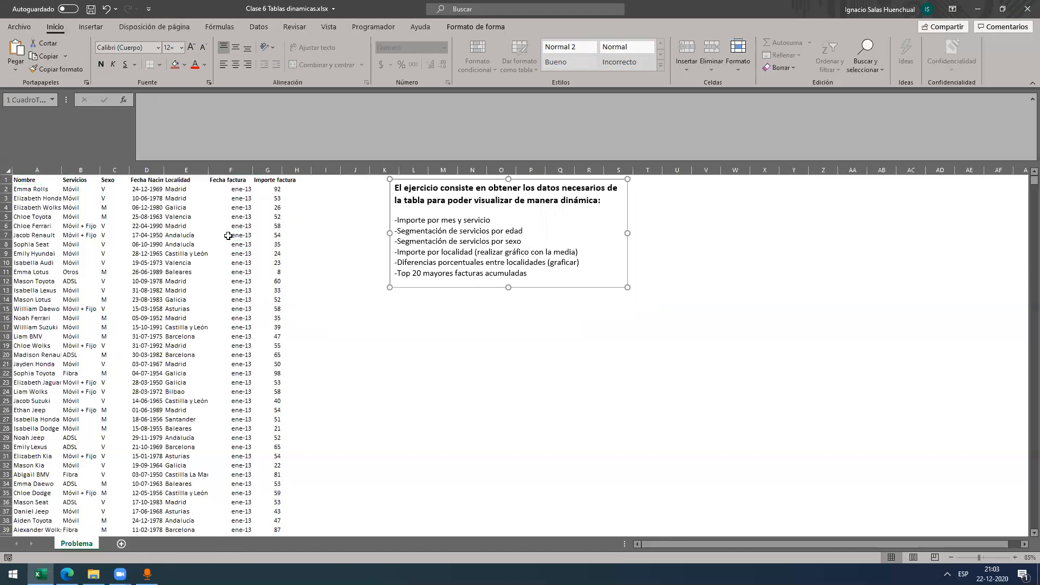
Step: Add a new sheet and copy the whole data range from the Problema sheet into it, starting at A1
click(122, 543)
click(77, 543)
click(108, 237)
key(ctrl+Home)
key(ctrl+a)
key(ctrl+c)
key(ctrl+Page_Down)
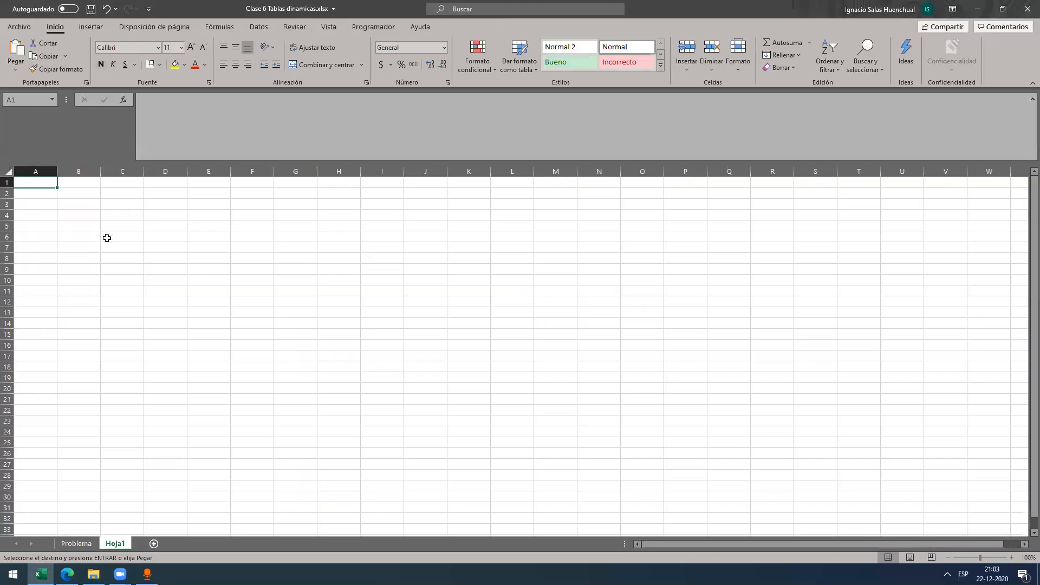
key(ctrl+v)
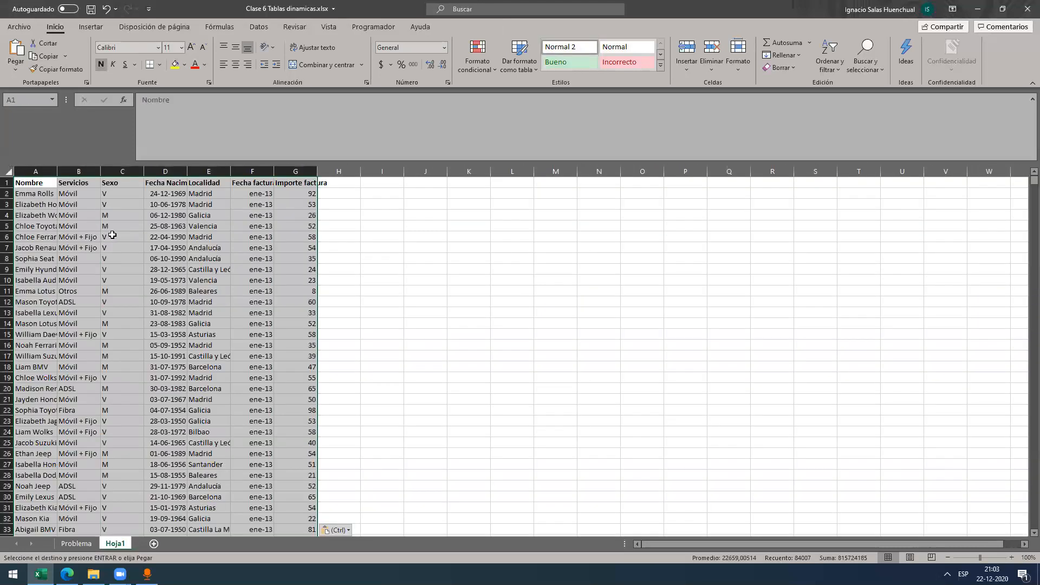
Step: Convert the pasted range $A$1:$G$12001 on Hoja1 into a table with headers
key(ctrl+t)
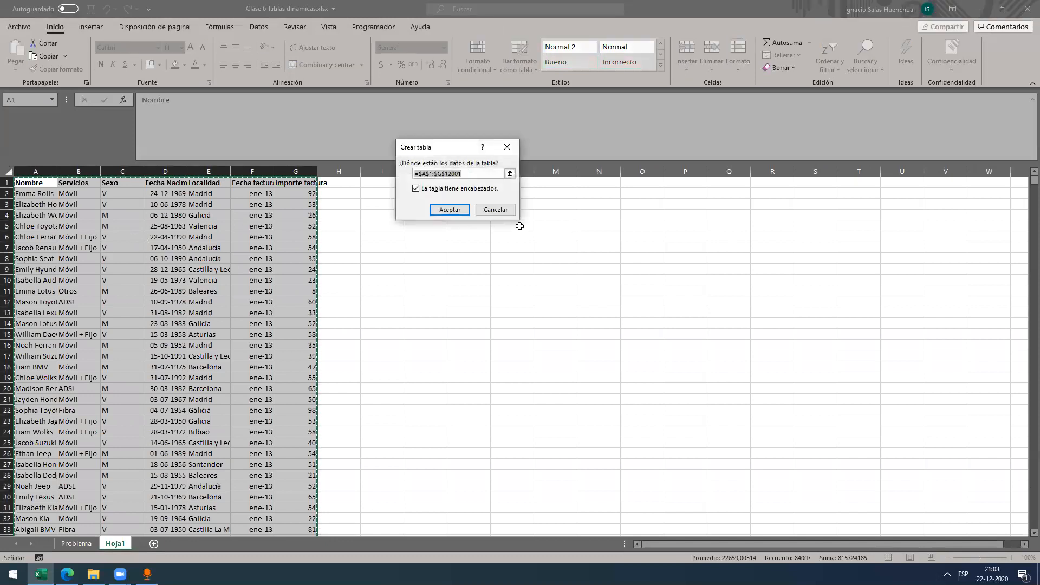
click(449, 209)
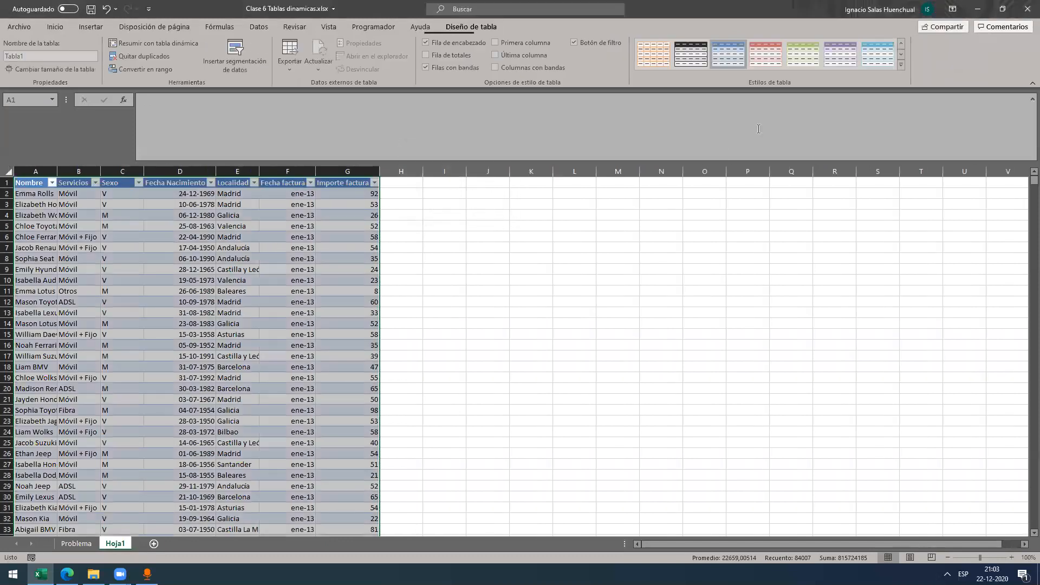
click(903, 43)
click(902, 56)
click(253, 233)
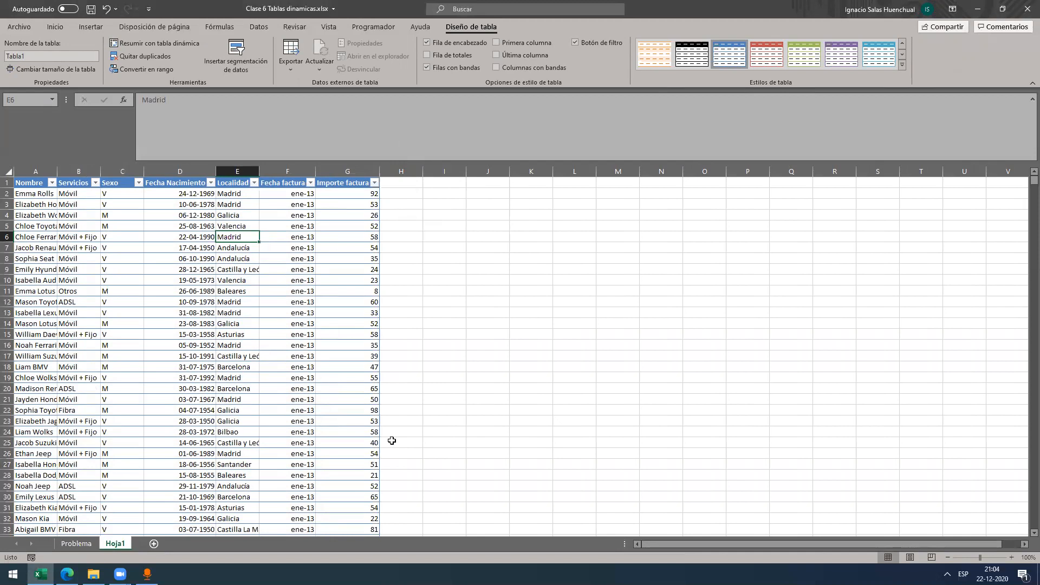
click(211, 283)
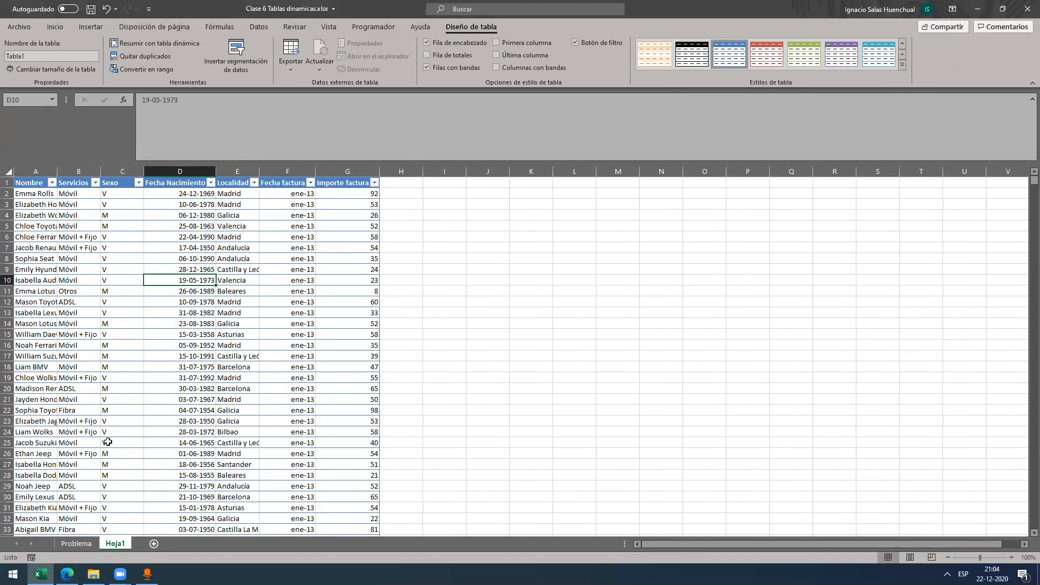
Step: Insert a pivot table from Problema!$A$1:$G$12001 at cell L16 of the Problema sheet, using Servicios as its rows
click(77, 544)
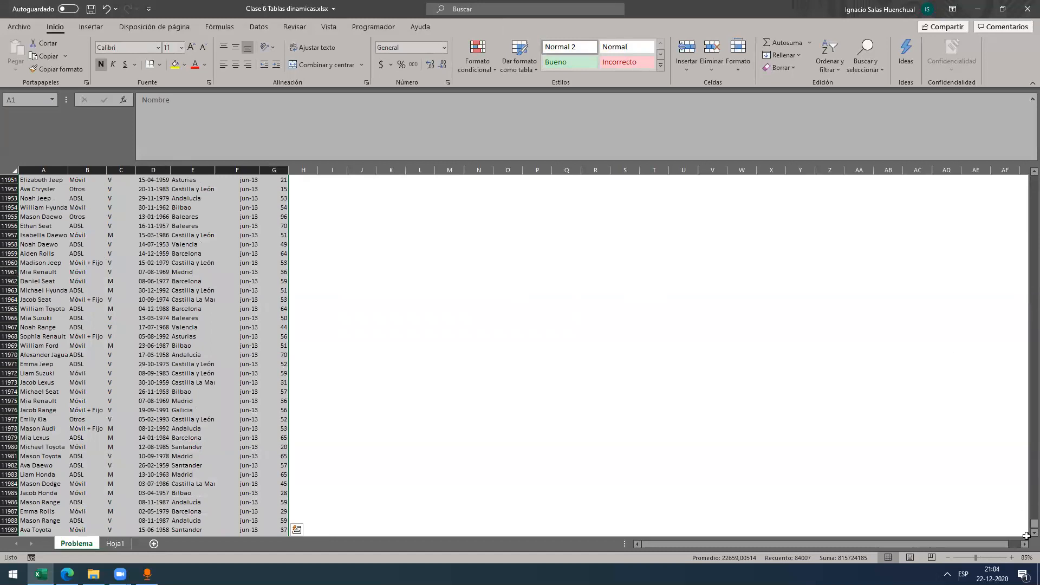
drag(1033, 524, 1024, 114)
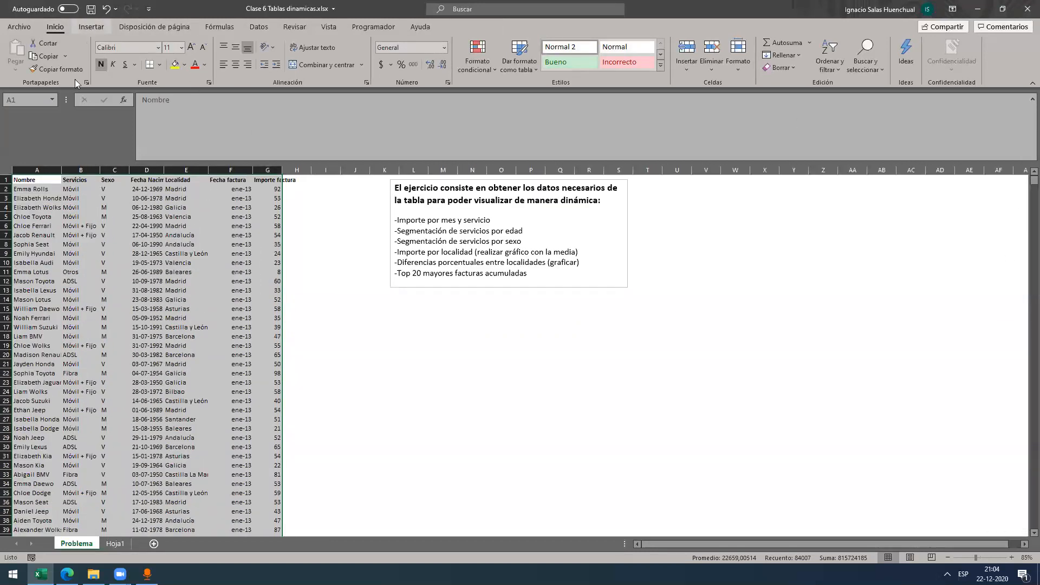
click(91, 27)
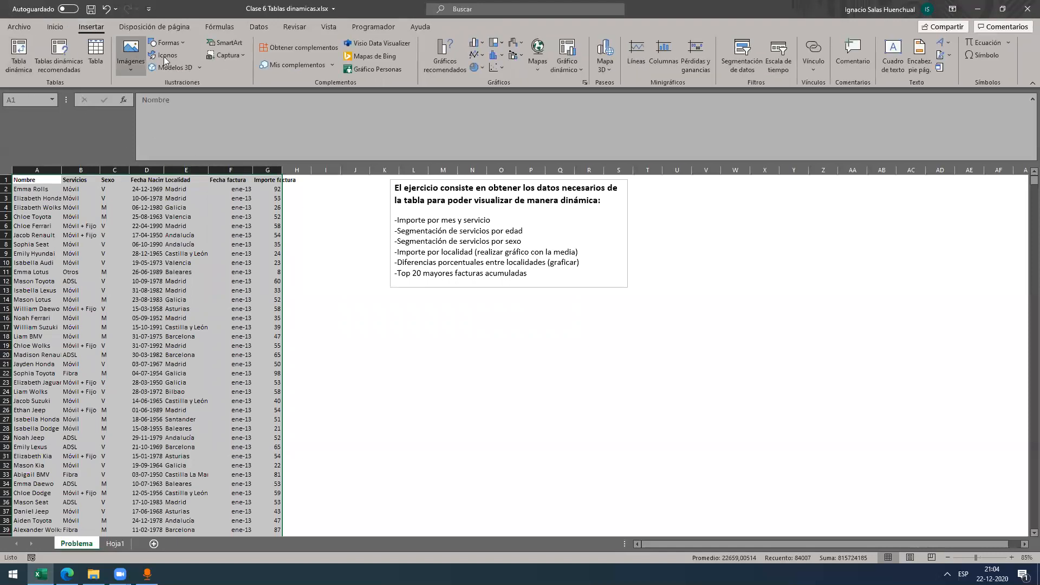
click(20, 61)
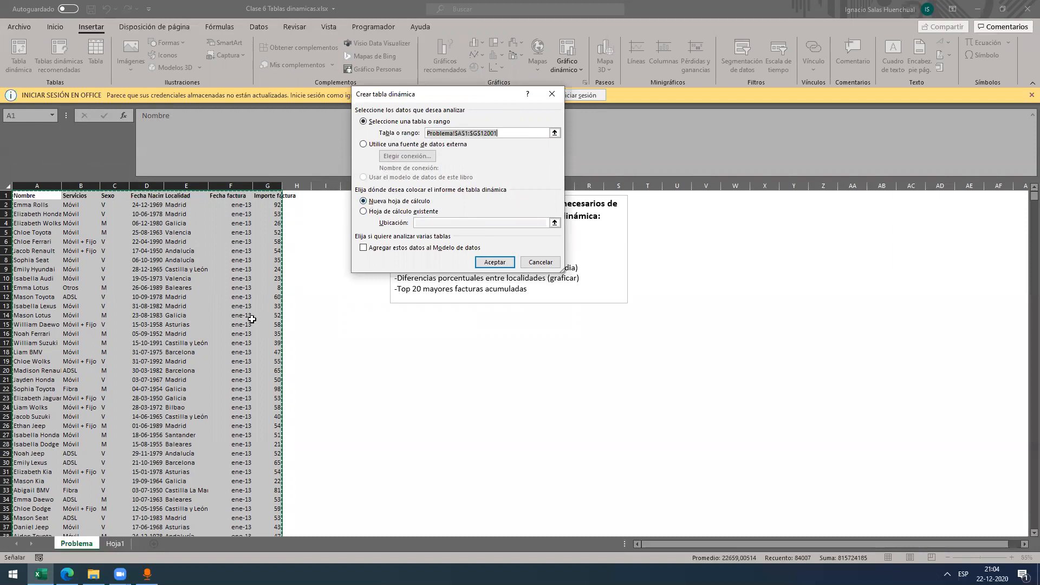
click(373, 212)
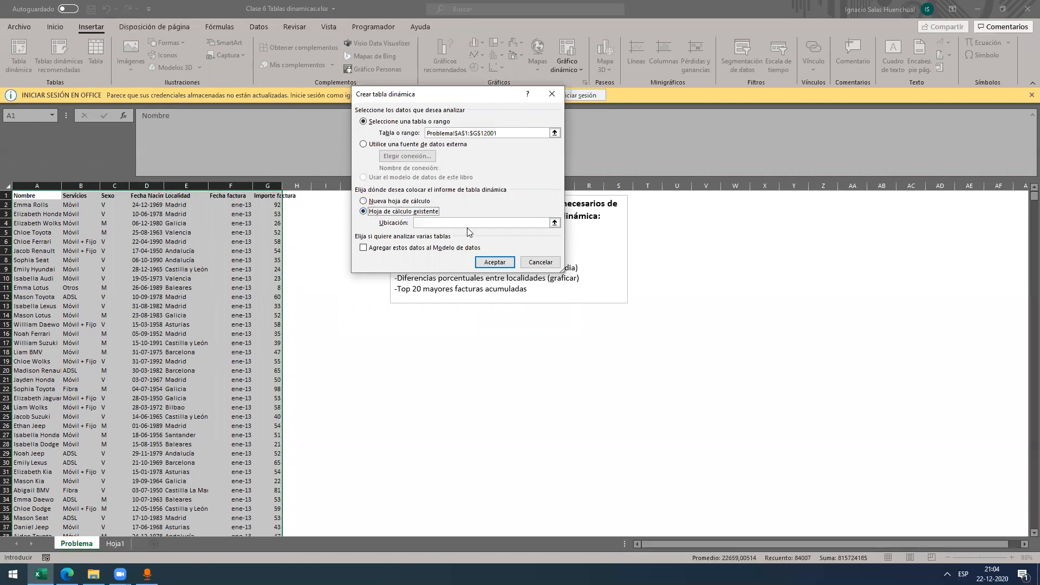
click(554, 222)
click(410, 335)
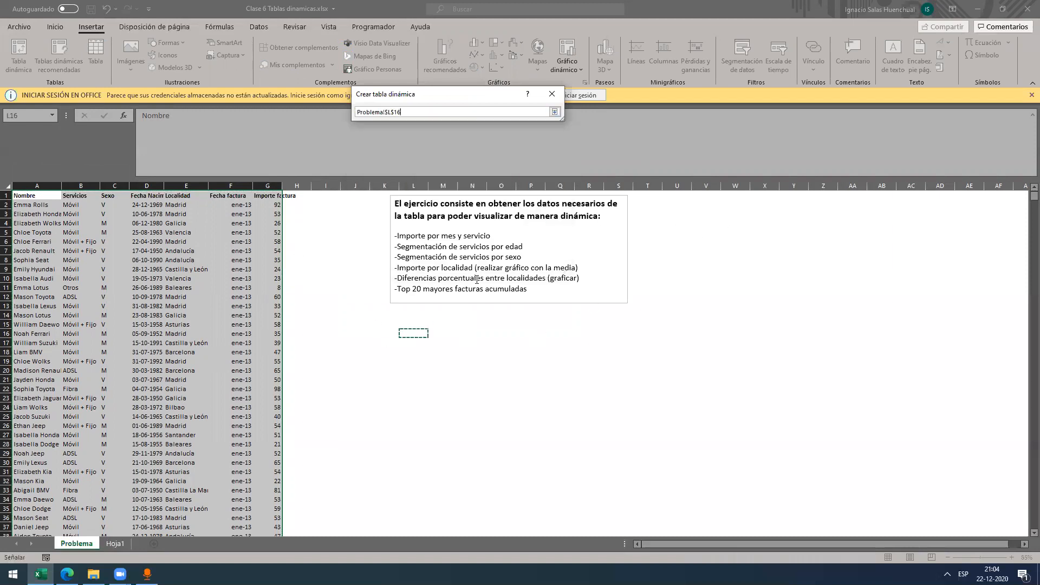
click(555, 112)
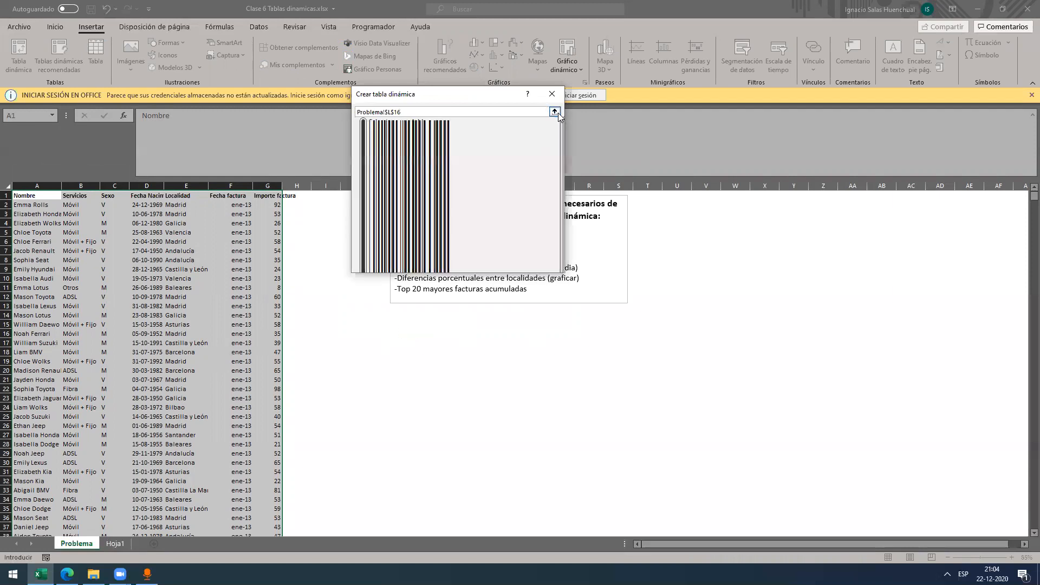
click(494, 262)
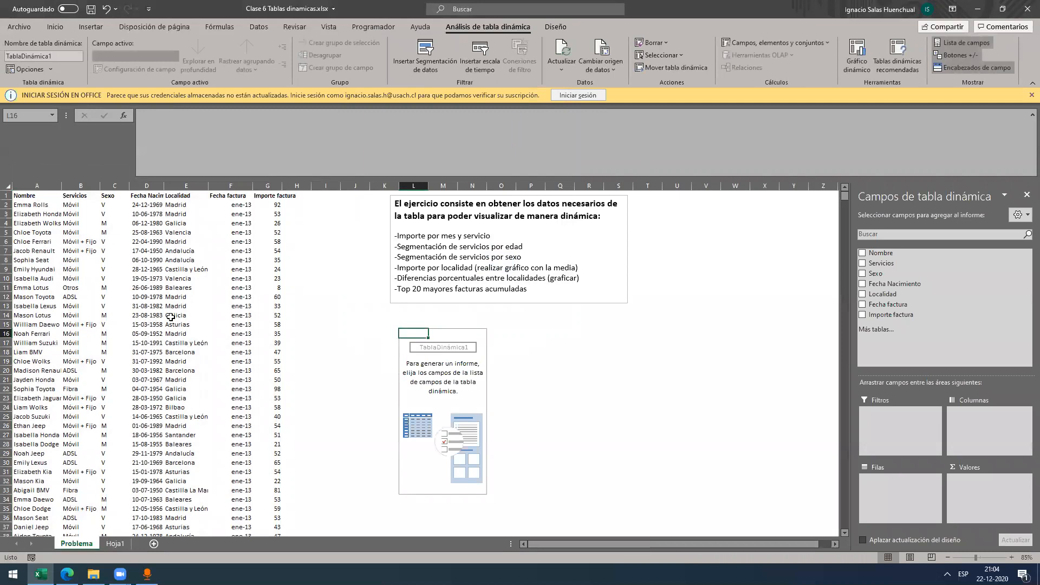
drag(881, 263, 898, 491)
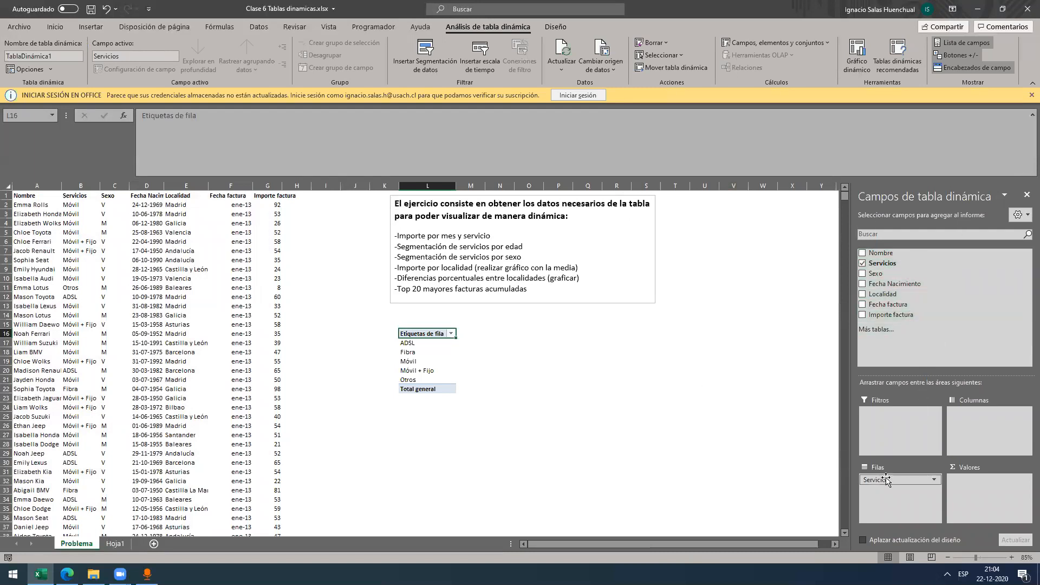
drag(878, 480, 900, 482)
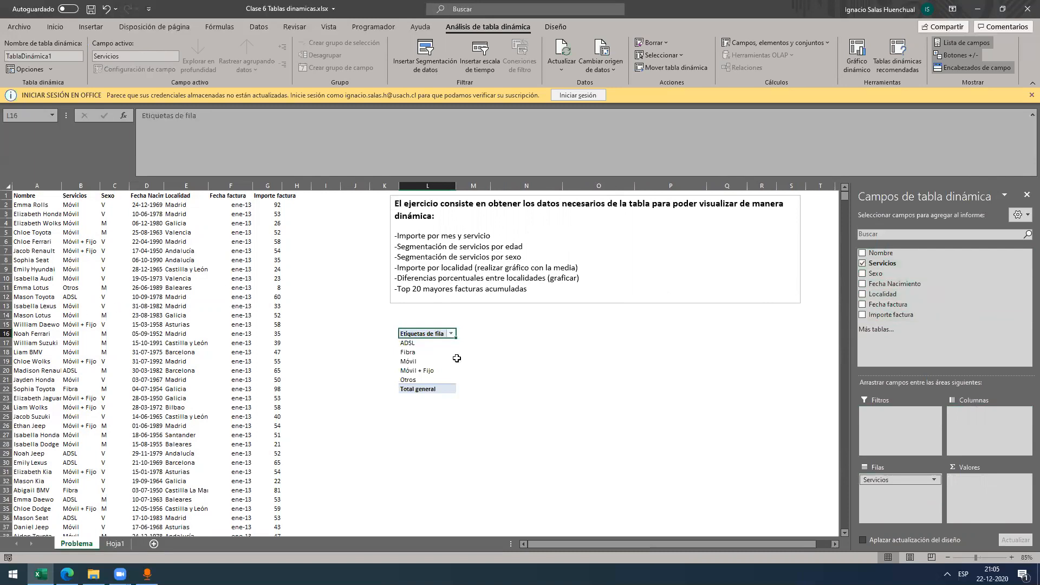
Step: Add a test record below the last data row on the Problema sheet, with asas in column A and hola in column B
click(79, 350)
key(ctrl+Left)
key(ctrl+Down)
key(Down)
key(Right)
key(Left)
text(asas)
key(Tab)
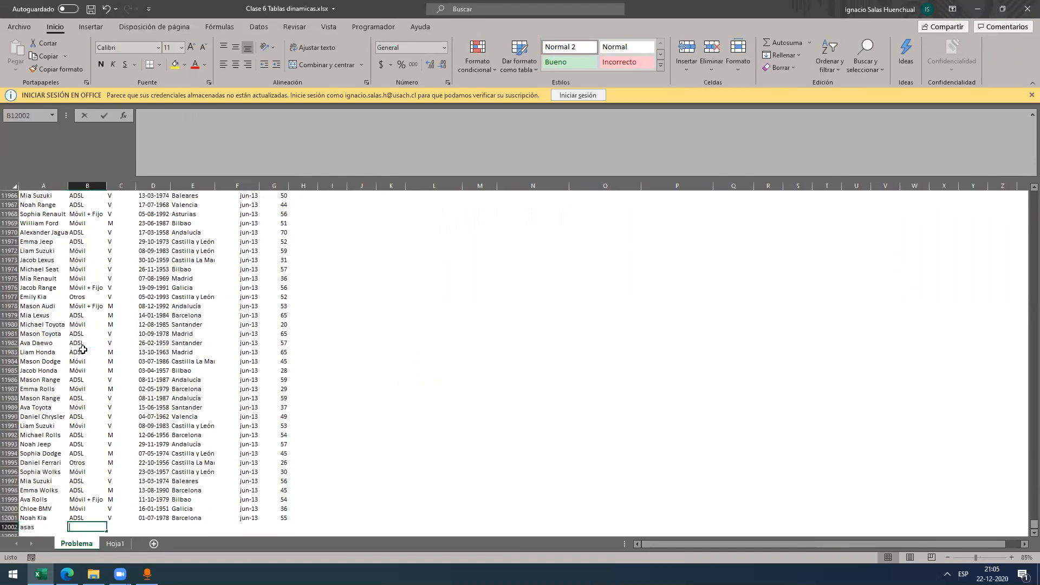
text(hp)
text(la)
key(Tab)
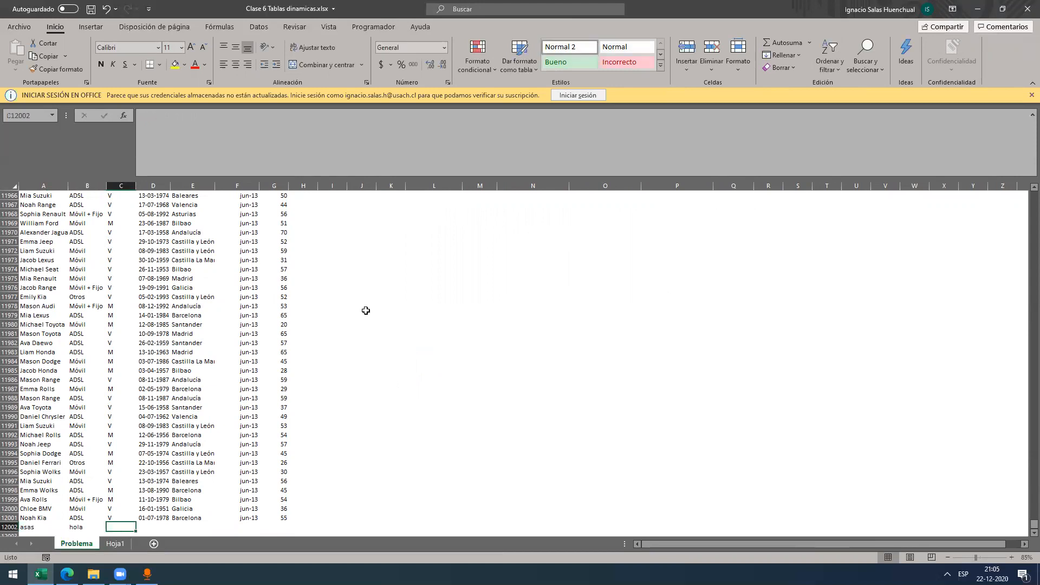
Step: Refresh the Servicios pivot table on the Problema sheet
click(261, 371)
key(ctrl+Up)
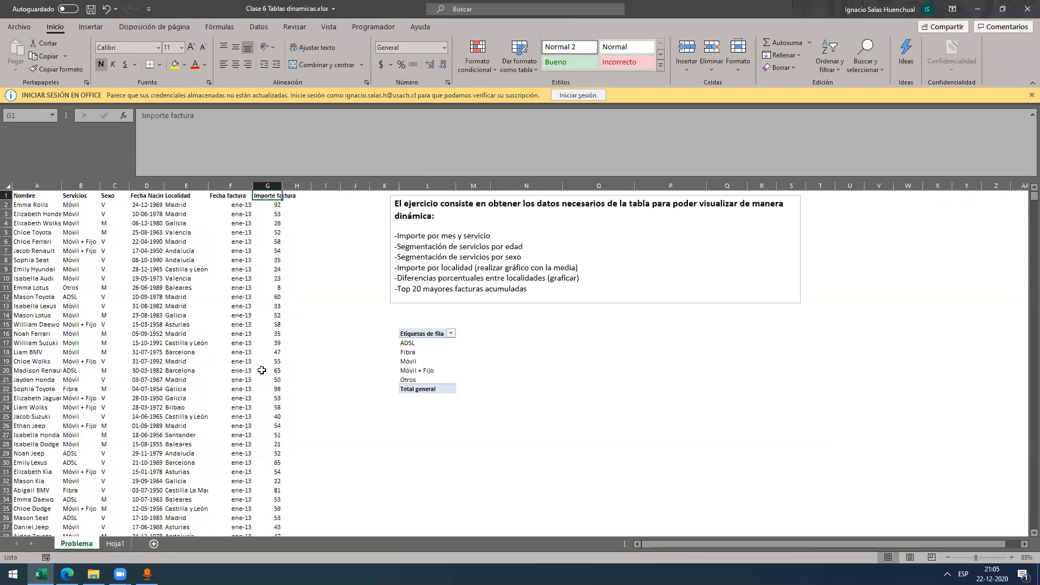
click(421, 370)
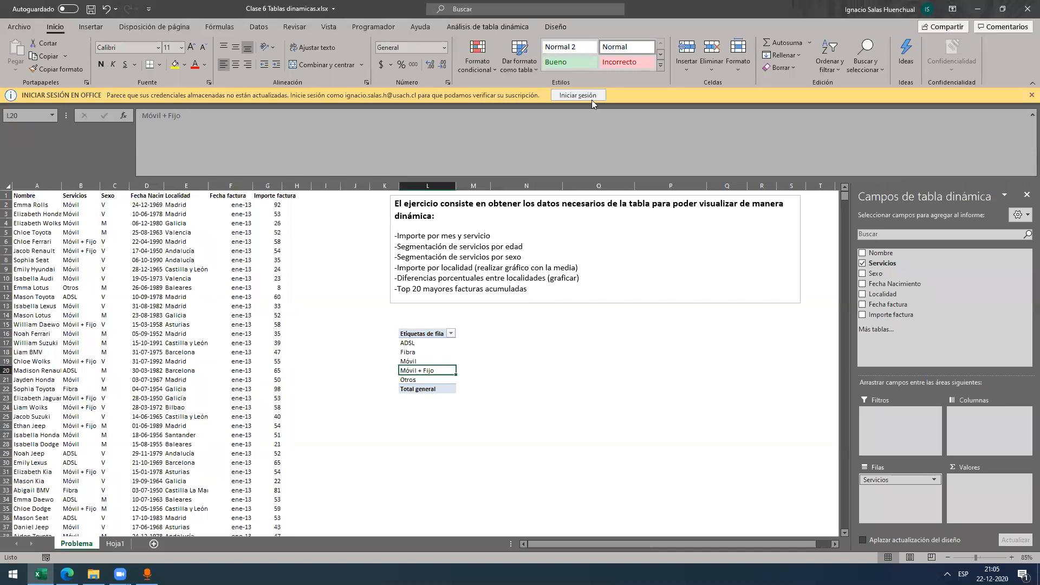
click(488, 27)
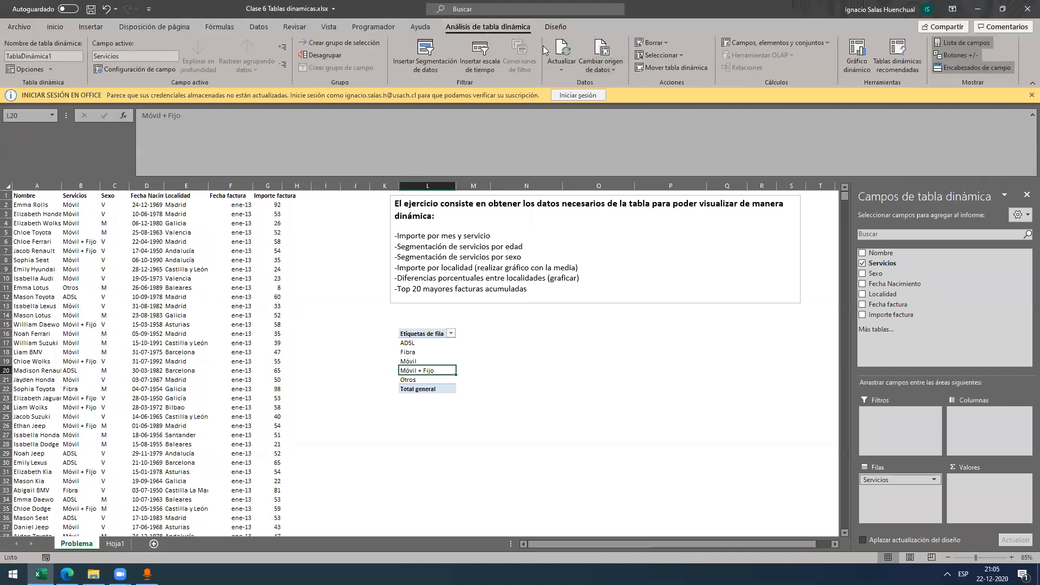
click(556, 49)
Step: Insert a pivot table from the Tabla1 table on Hoja1, placing it on the same sheet at cell I3
click(120, 543)
click(148, 285)
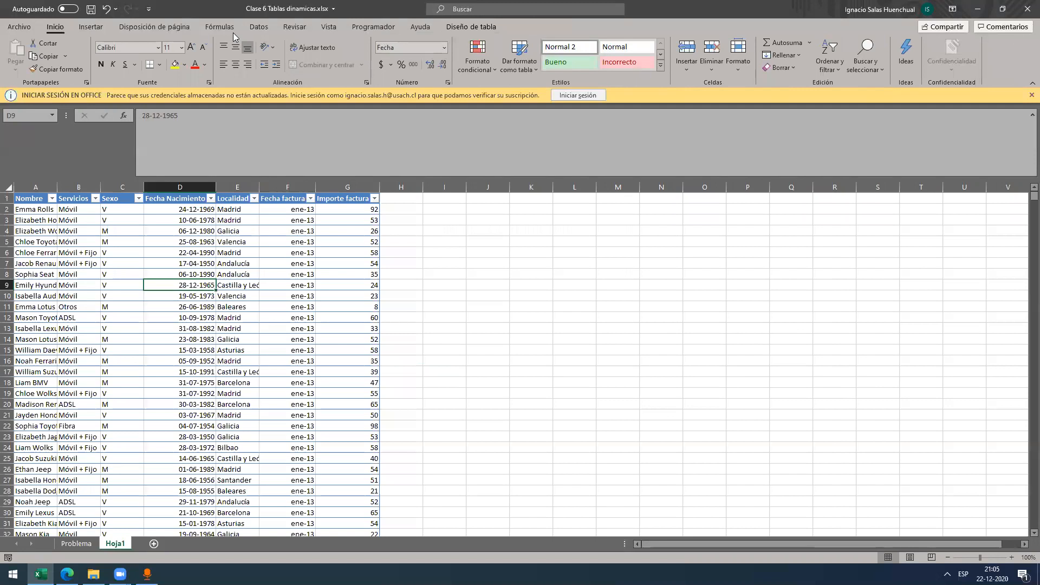
click(464, 27)
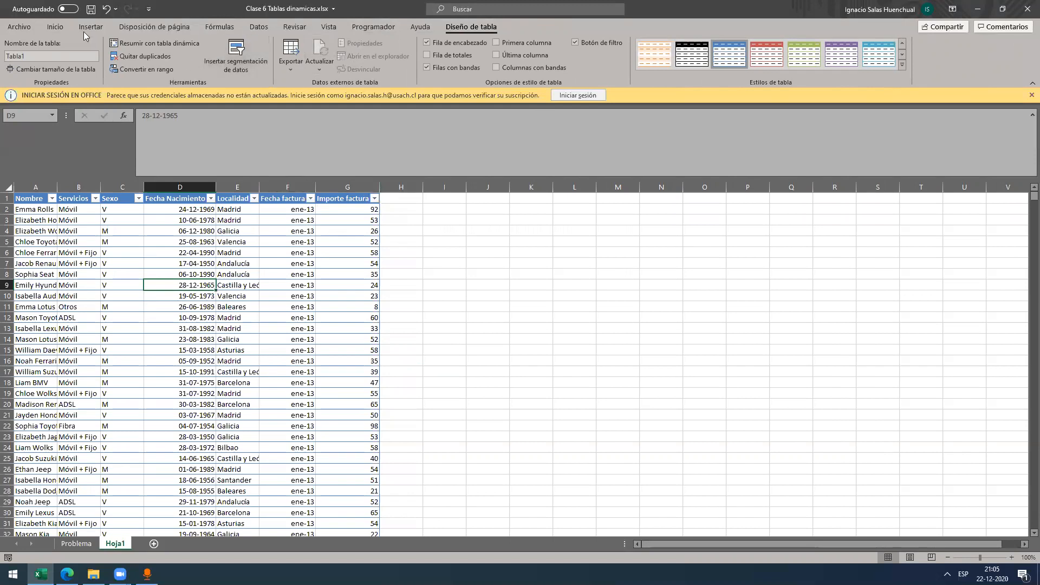
click(150, 45)
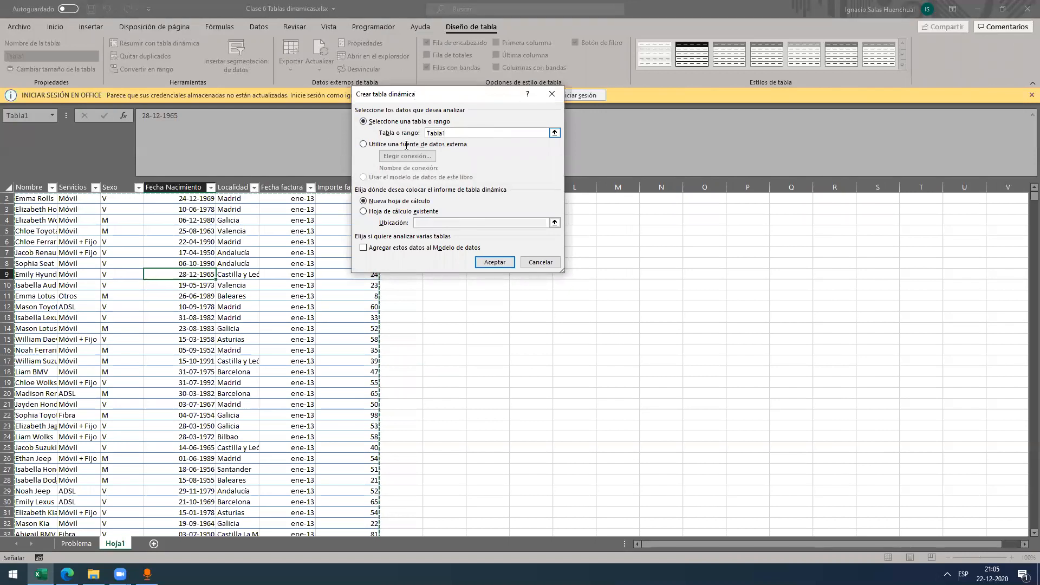
drag(390, 135, 388, 136)
click(471, 134)
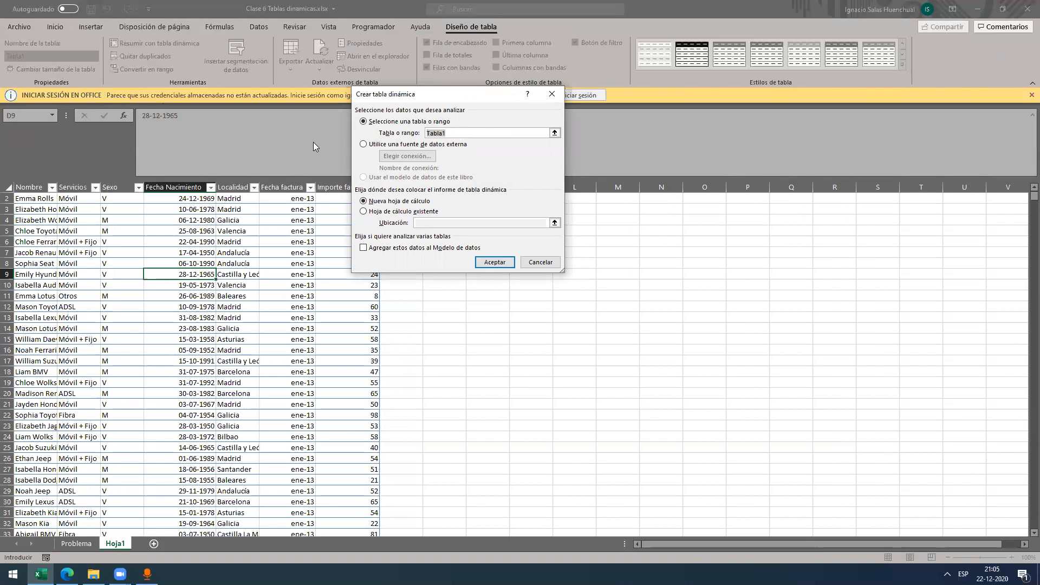
click(388, 211)
click(363, 212)
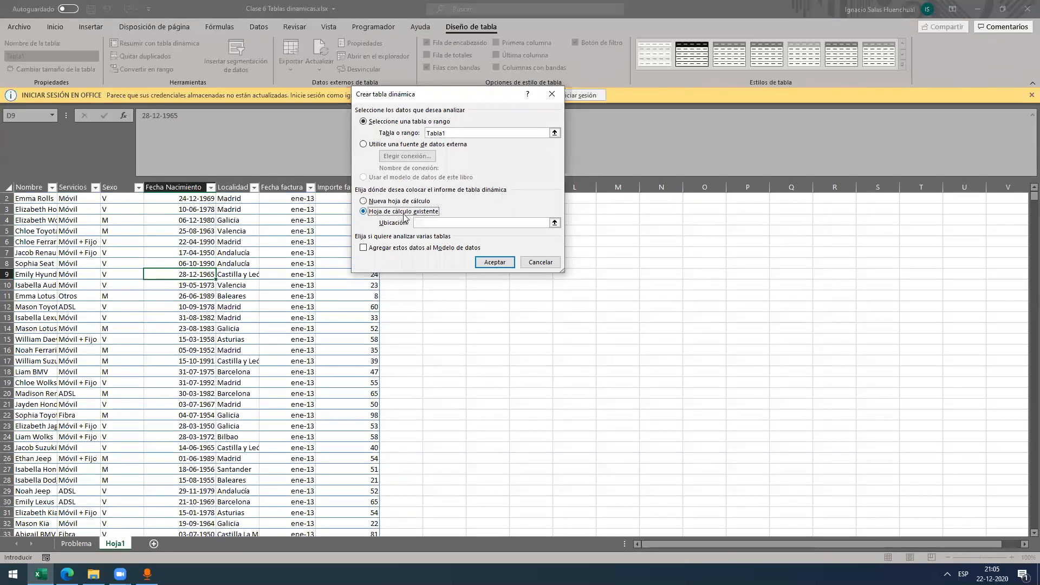
click(555, 223)
click(445, 215)
key(Return)
key(Return)
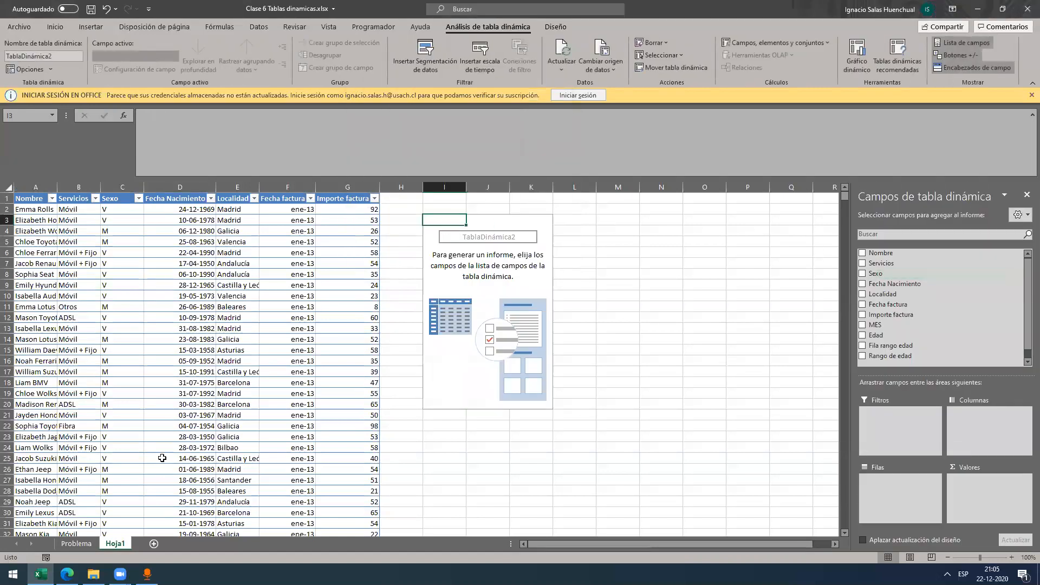
Step: Add a test record directly below the last row of the Hoja1 table, with hola in the Servicios column
click(175, 372)
key(ctrl+Left)
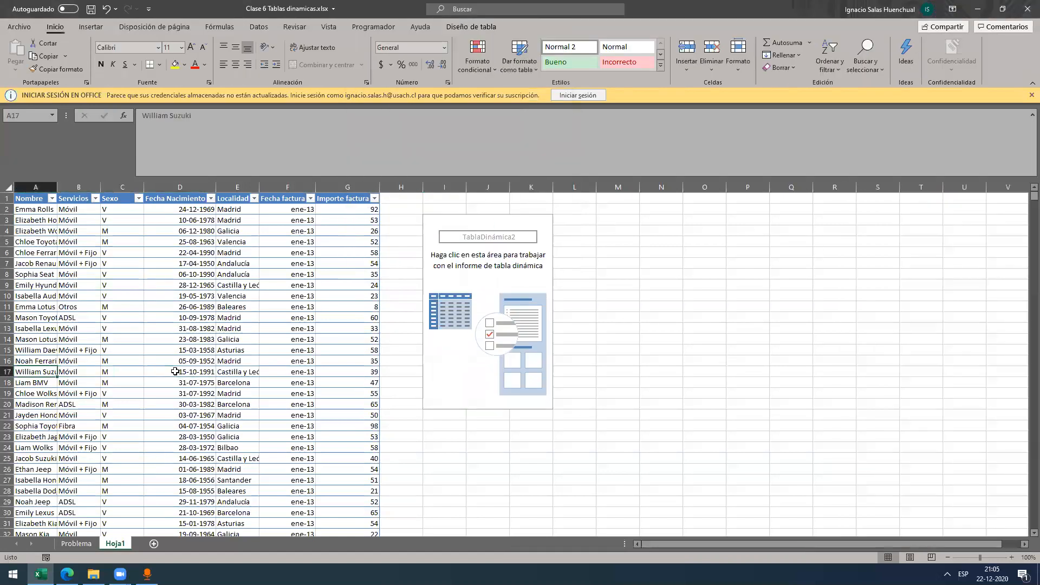
key(ctrl+Down)
key(Down)
key(Right)
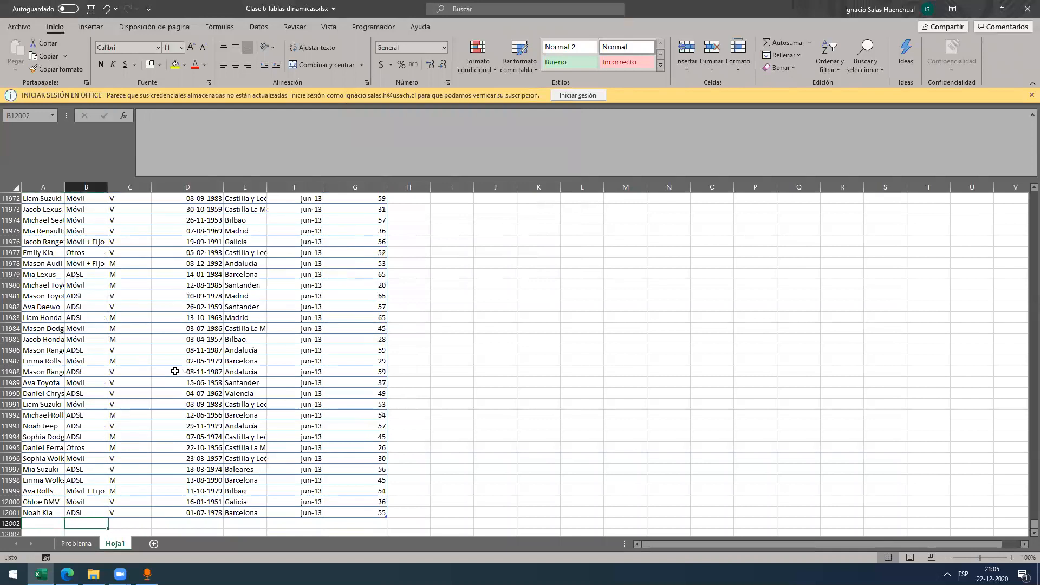
text(hola)
key(Return)
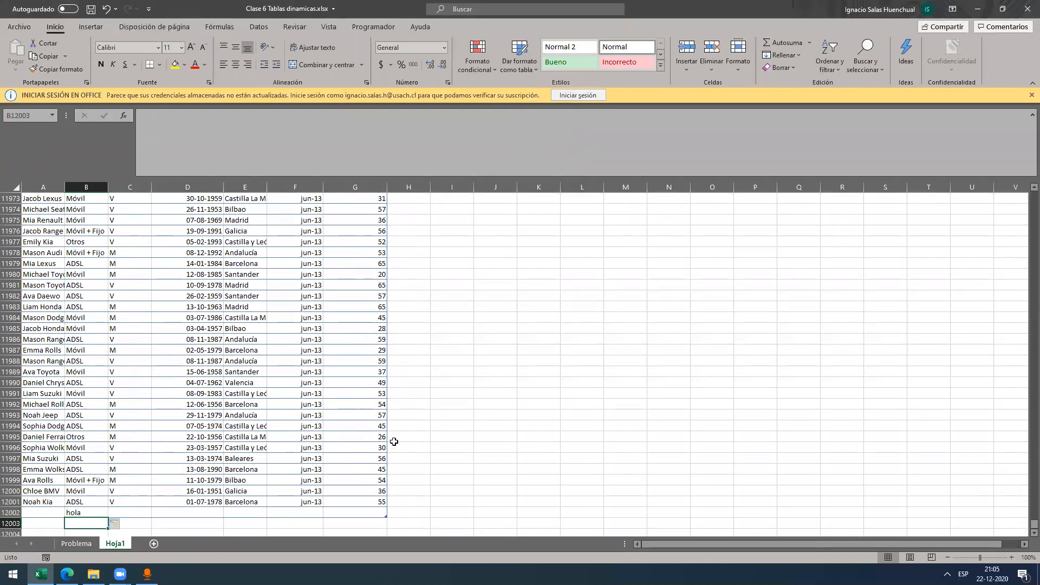
Step: Set Servicios as the row field of the empty pivot table on Hoja1
key(ctrl+Up)
key(ctrl+Up)
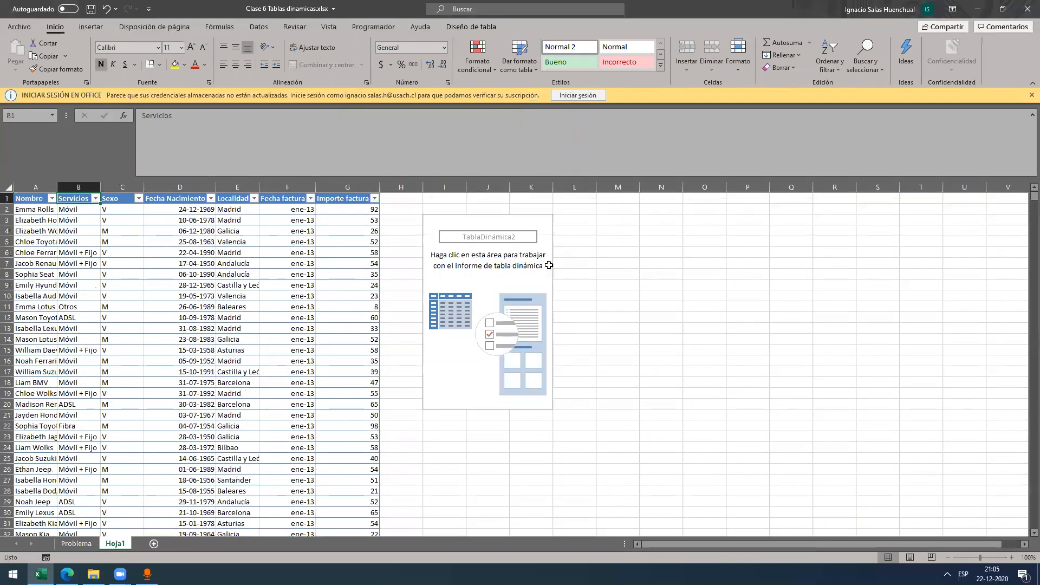
click(499, 250)
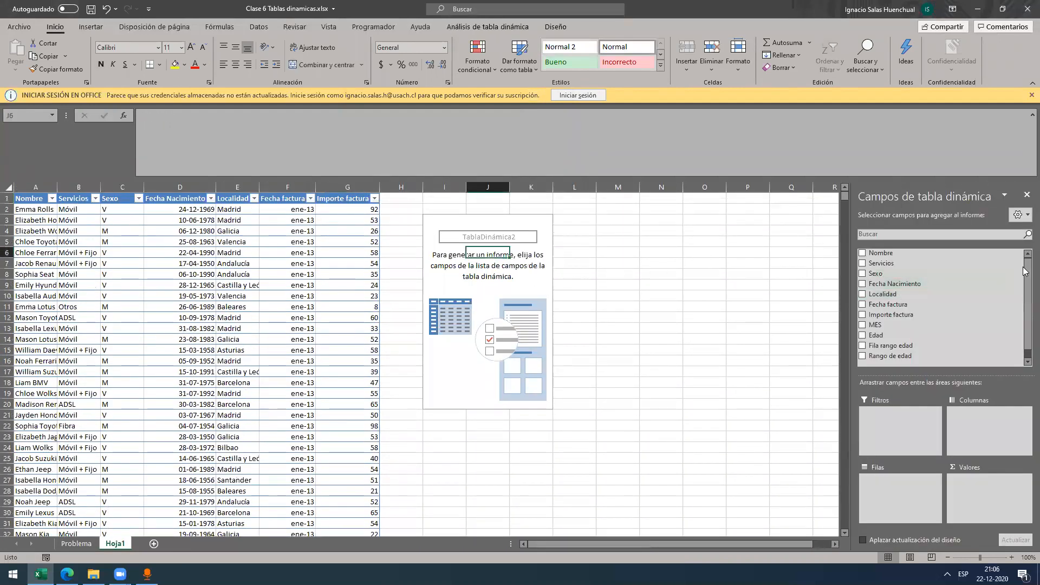
scroll(1025, 277, down, 1)
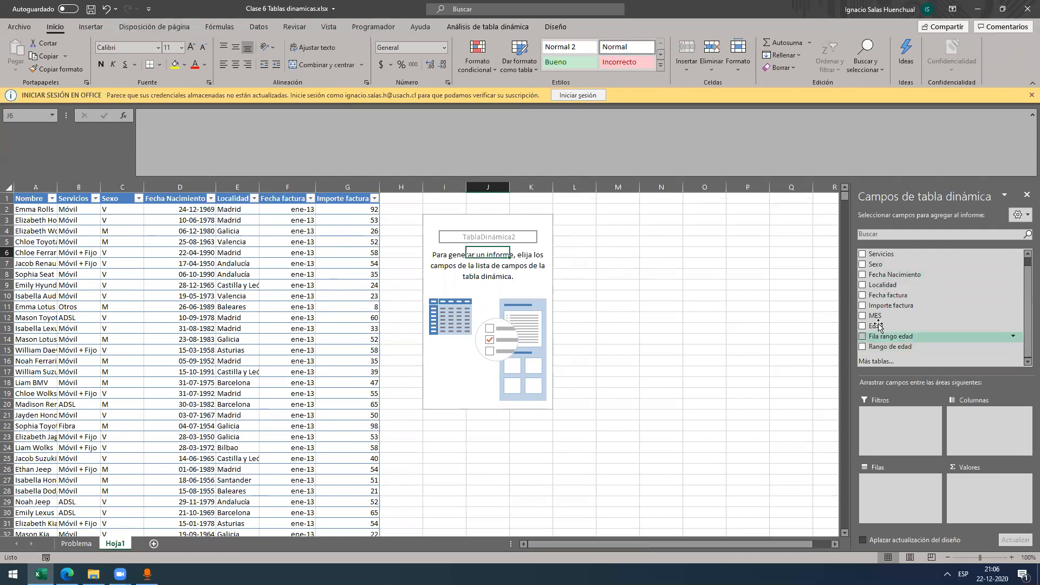
drag(898, 261, 890, 492)
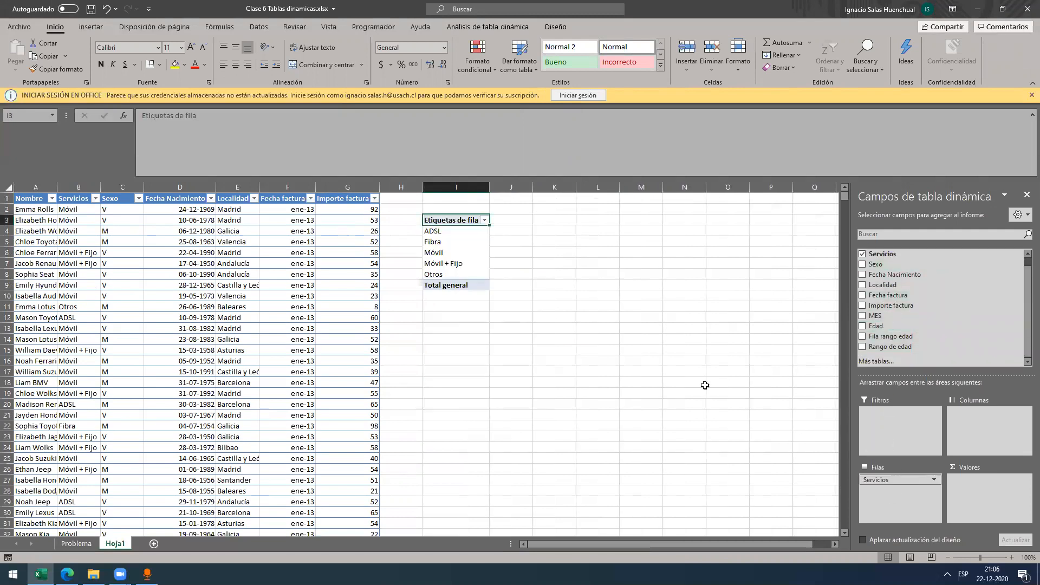
Step: Refresh the Servicios pivot table on Hoja1, and undo that refresh
click(450, 267)
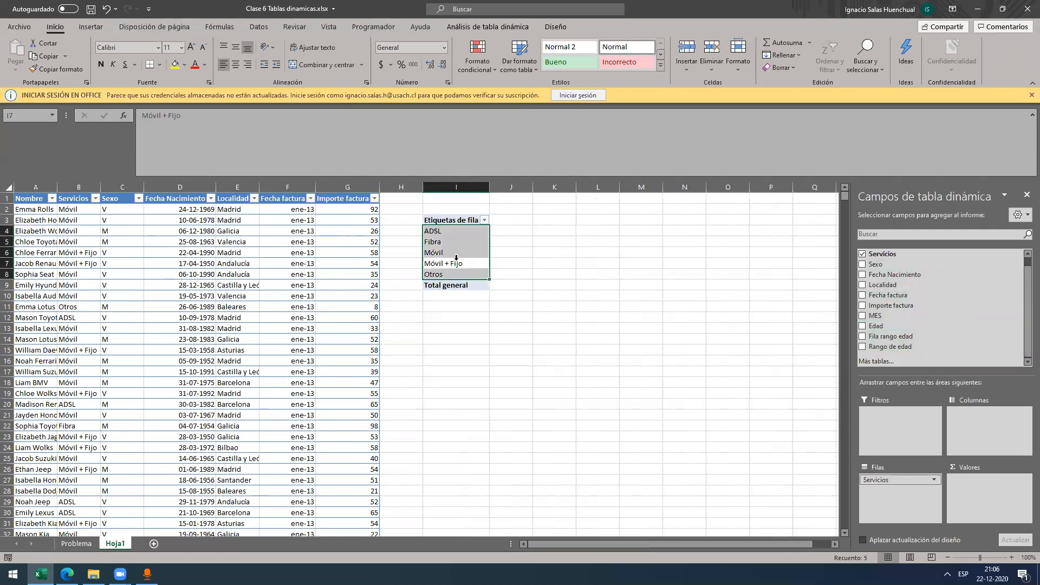
click(478, 25)
click(562, 51)
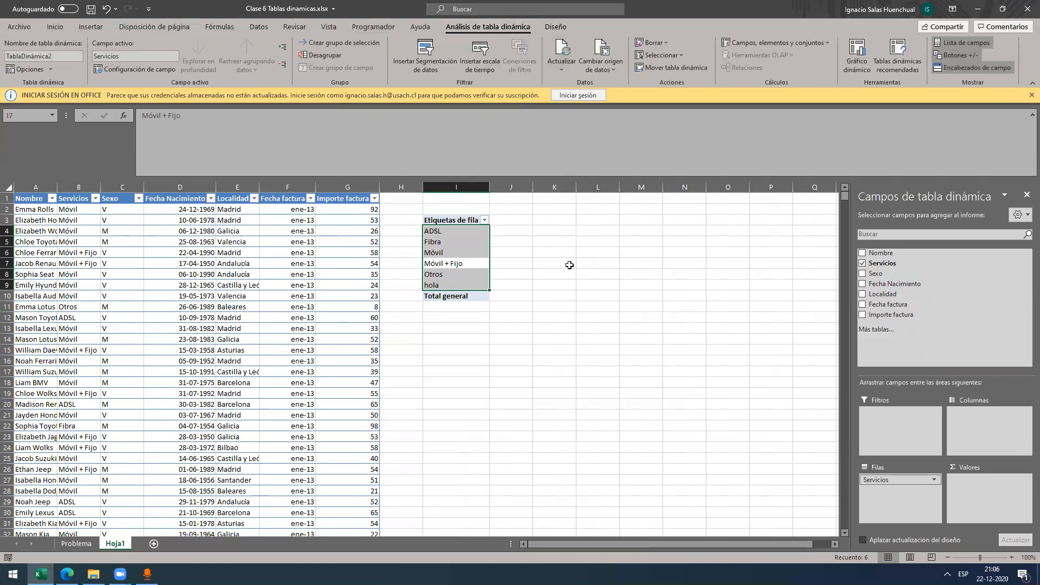
key(Return)
key(Return)
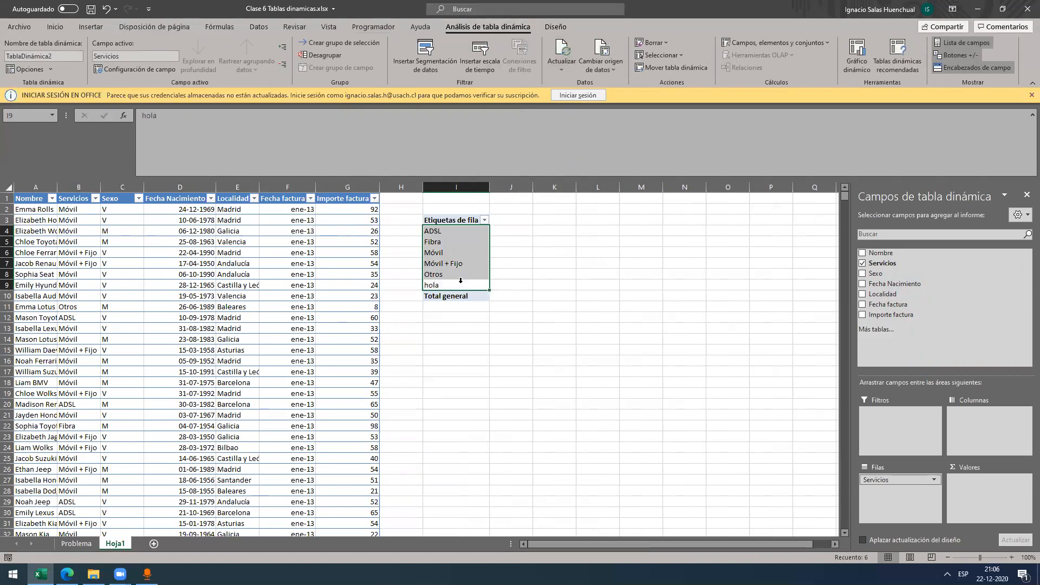
key(ctrl+z)
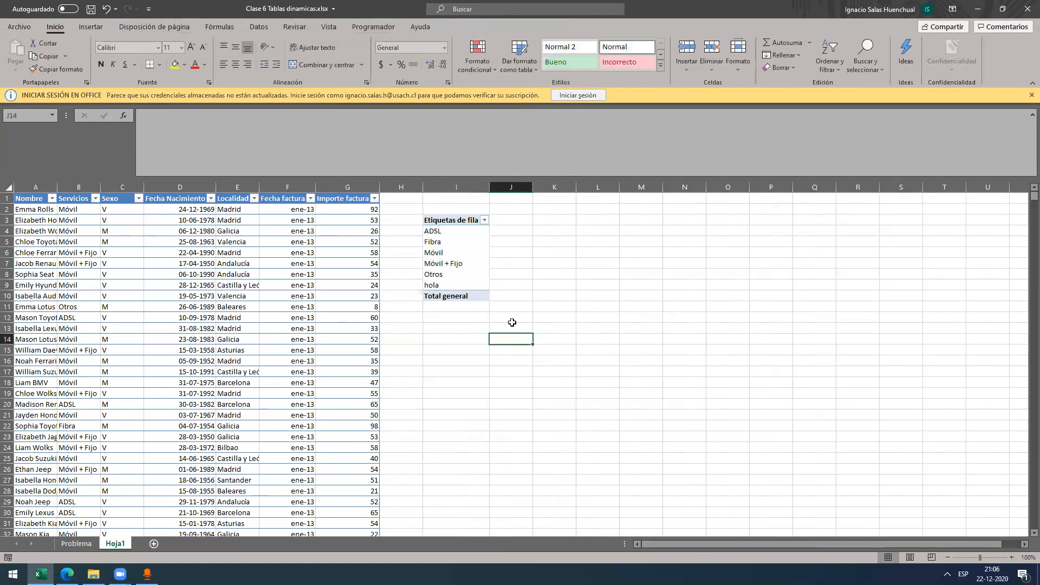
Step: Shrink the Hoja1 table back to end at row 12001 and delete the hola test entry beneath it
click(224, 355)
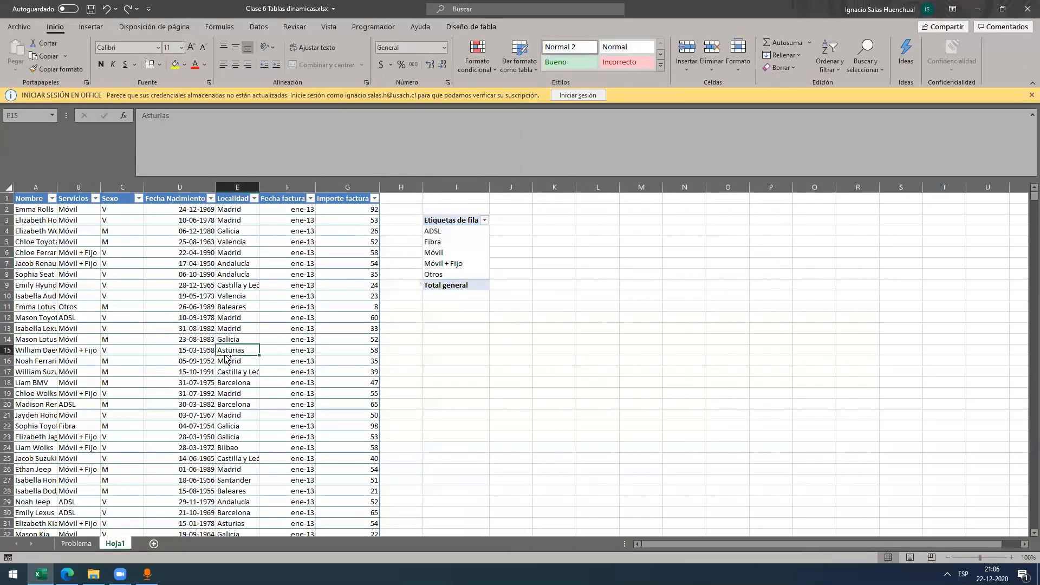
key(ctrl+Left)
key(ctrl+Down)
key(Down)
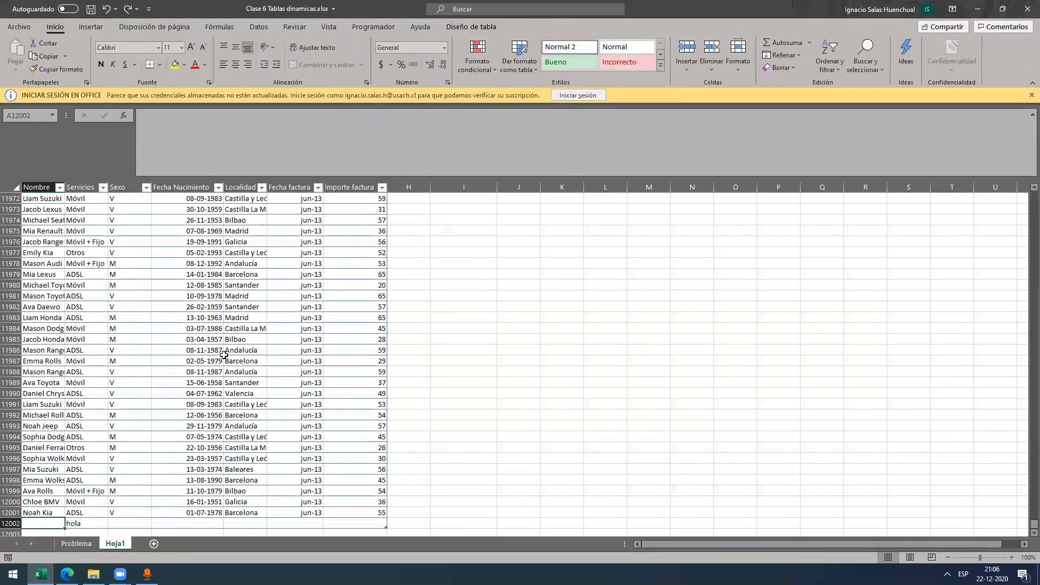
key(Right)
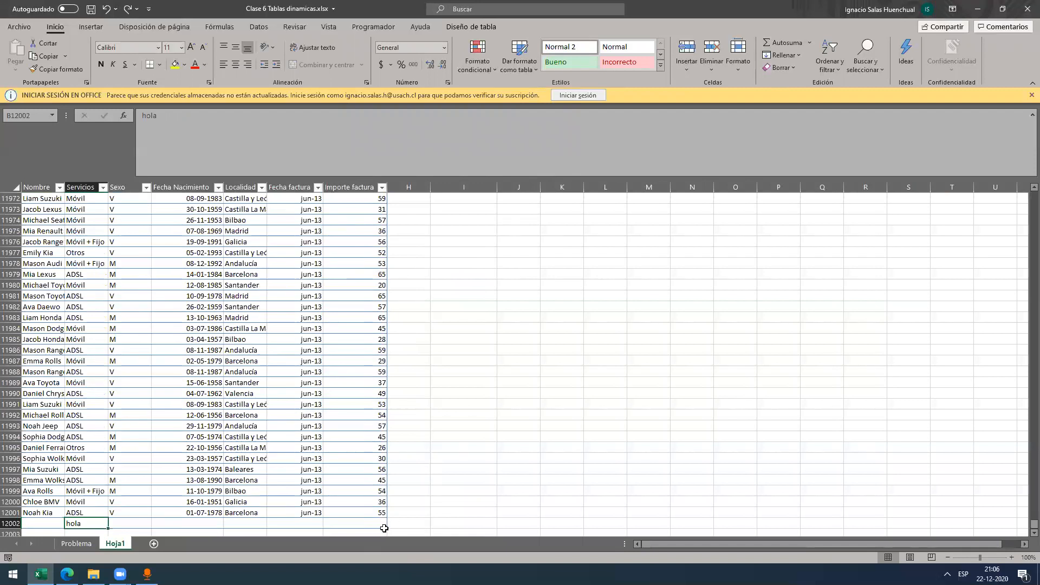
drag(386, 525, 386, 515)
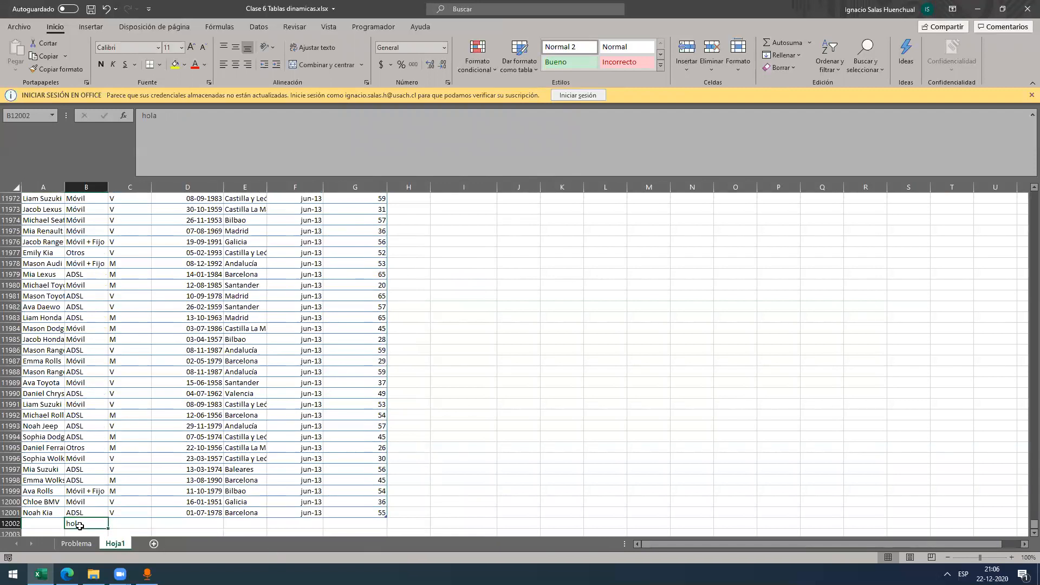
key(Delete)
key(Up)
key(Left)
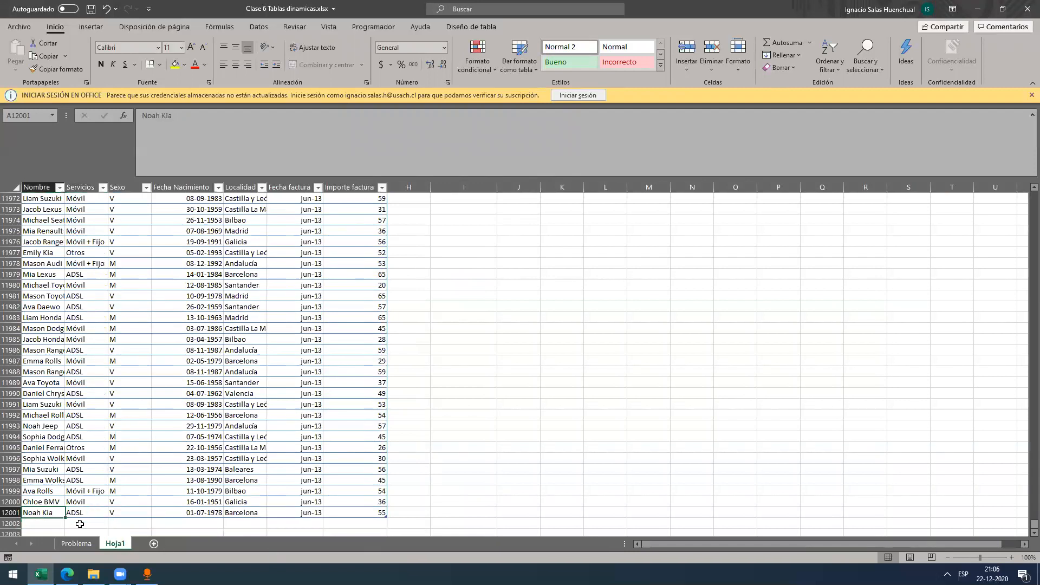
Step: Delete the whole Servicios pivot table from the Problema sheet
key(ctrl+Up)
key(ctrl+Page_Up)
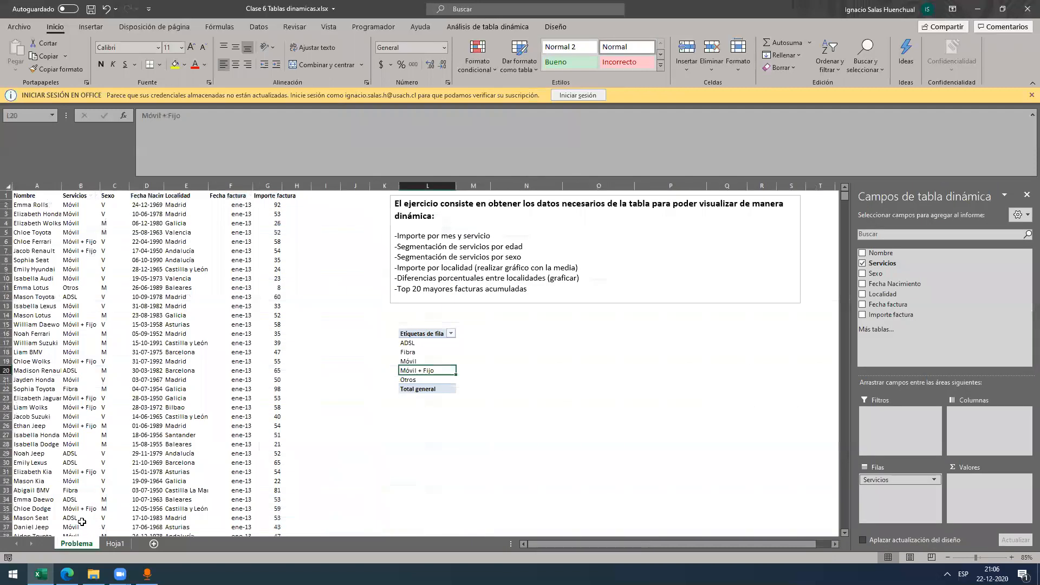
click(433, 353)
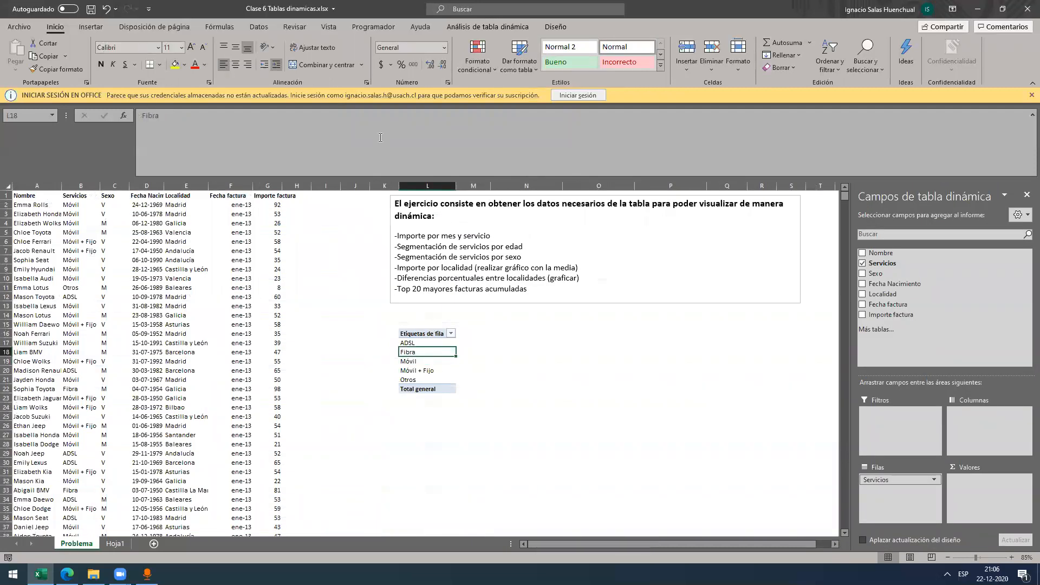
drag(395, 314, 475, 440)
key(Delete)
click(451, 334)
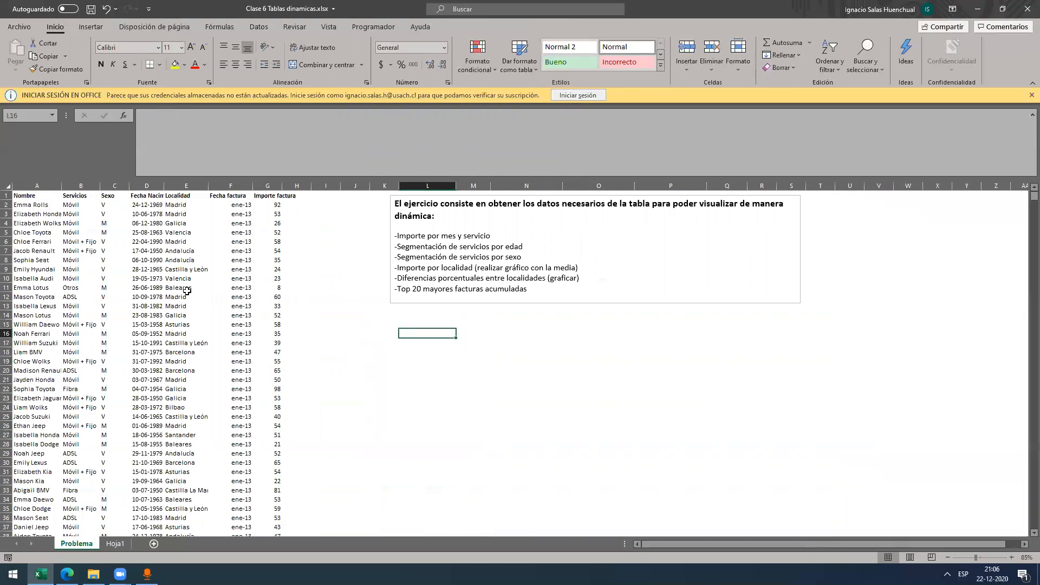
Step: Remove the pivot table from Hoja1 by deleting column I
click(116, 544)
click(449, 184)
right_click(453, 185)
click(477, 291)
Step: Autofit the widths of the Nombre, Servicios and Localidad columns in the Hoja1 table
click(349, 275)
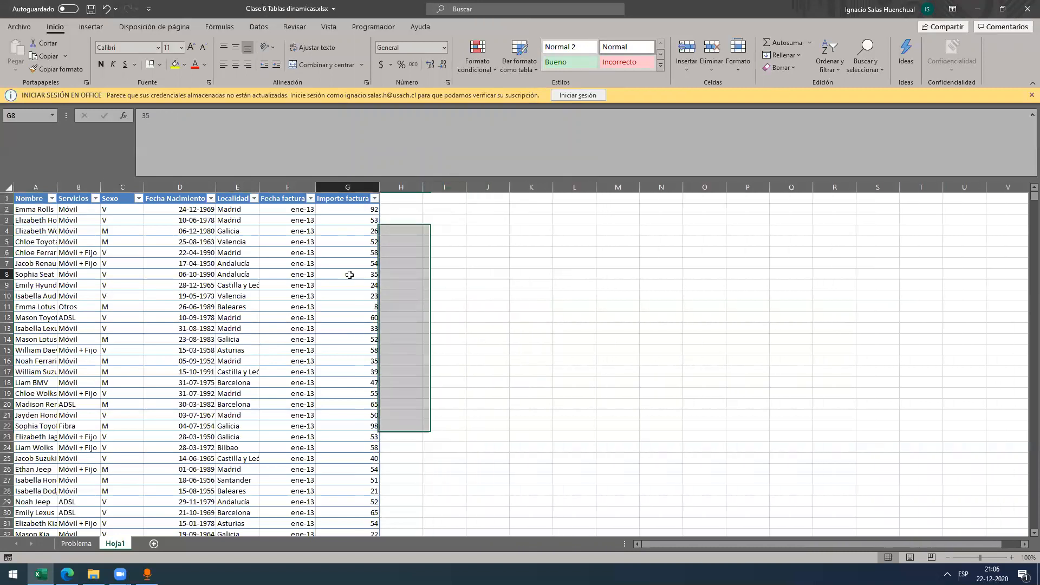
click(143, 231)
double_click(57, 187)
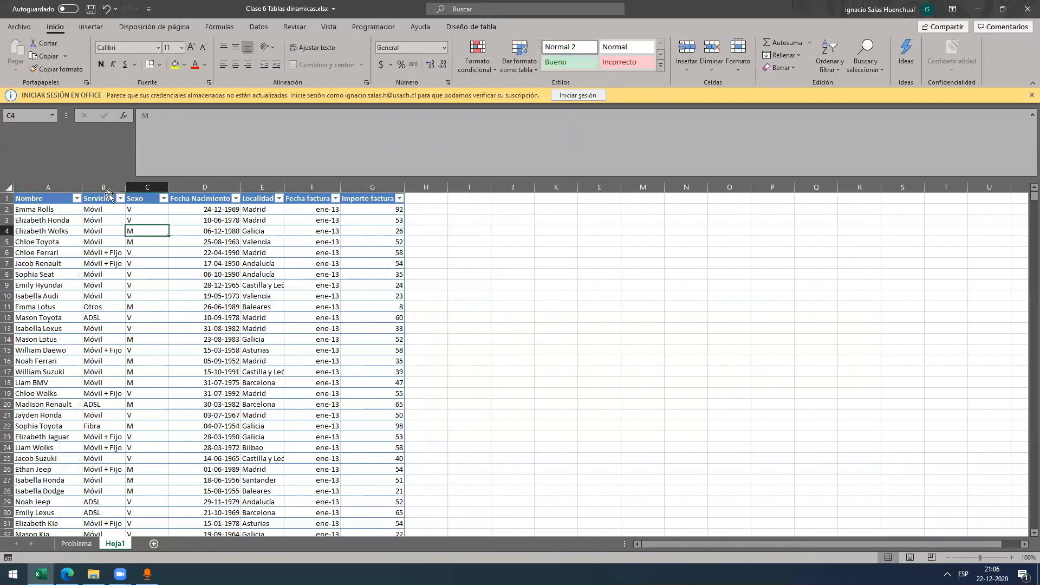
double_click(125, 187)
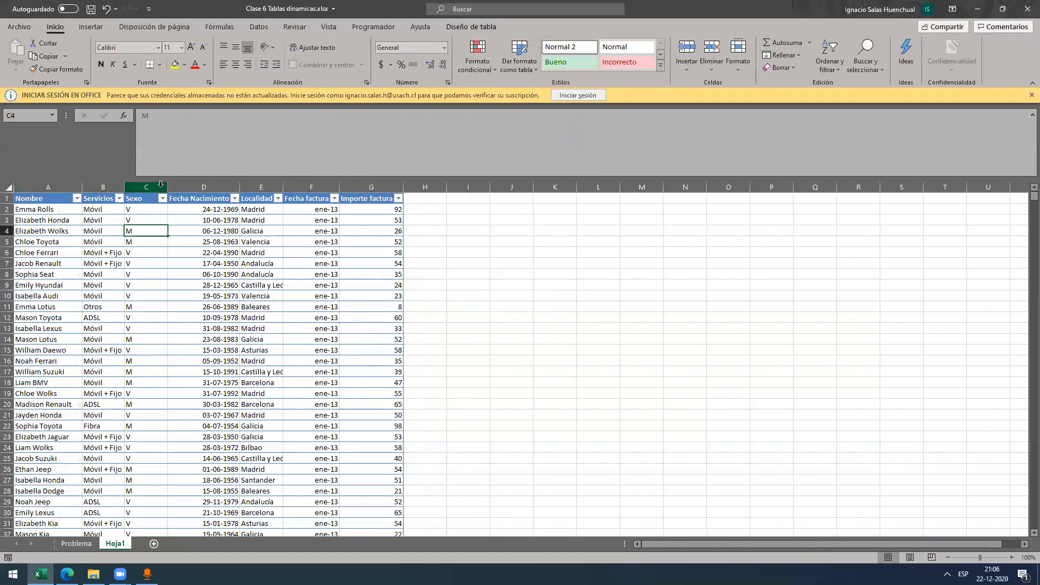
click(219, 211)
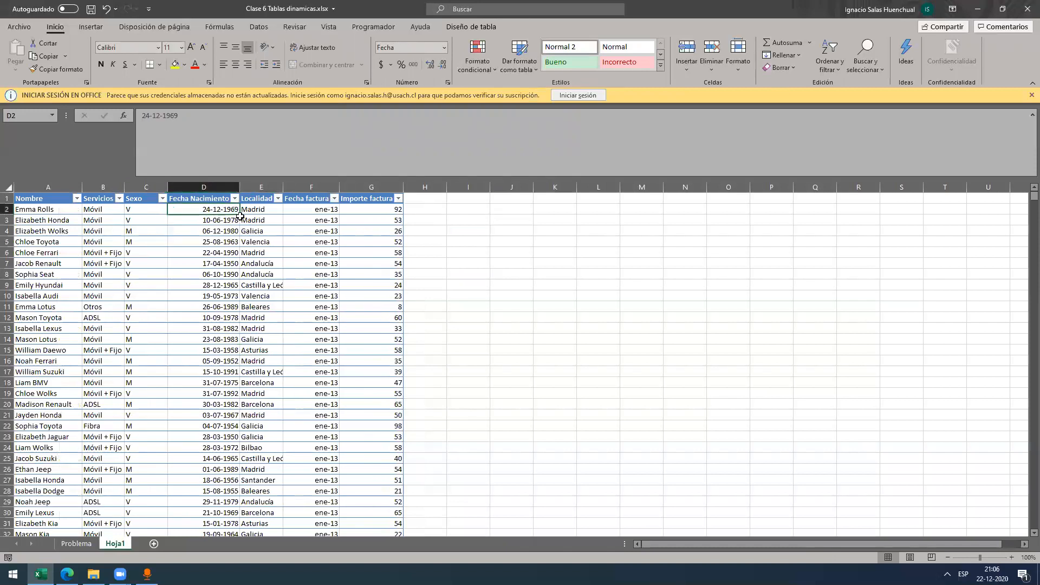
double_click(283, 181)
click(344, 211)
click(404, 209)
click(402, 200)
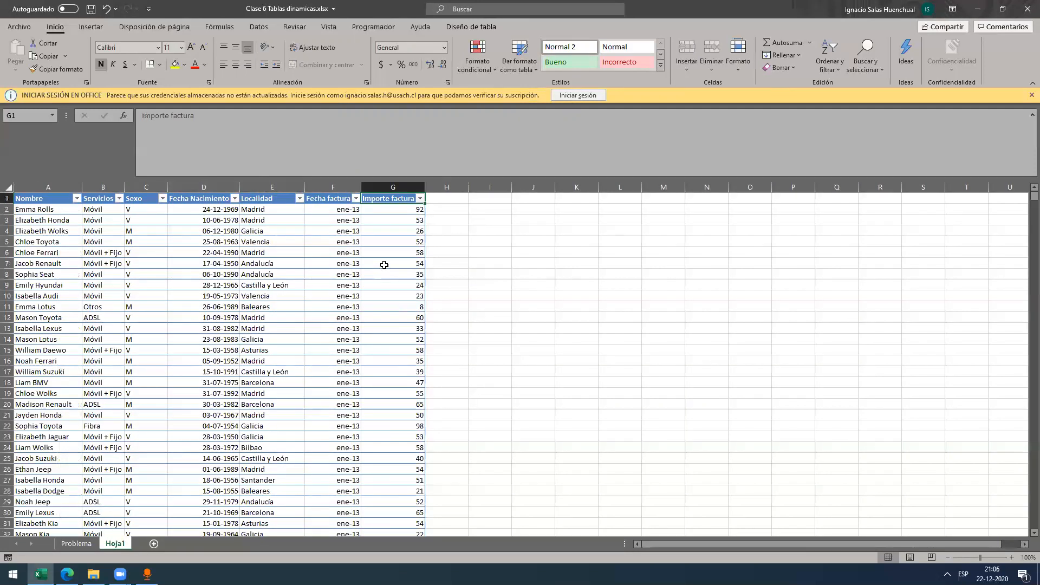
click(77, 544)
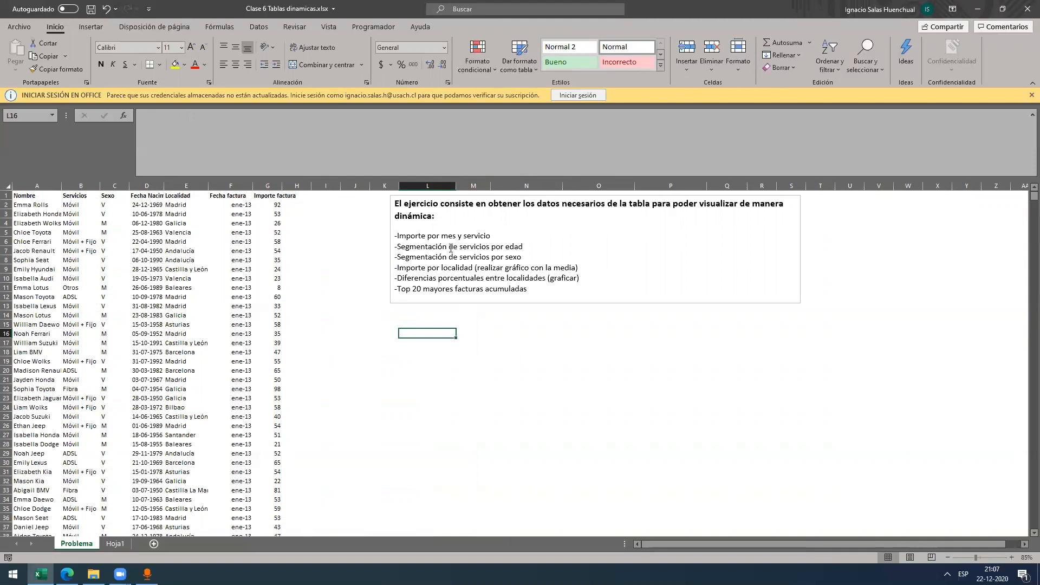
click(396, 249)
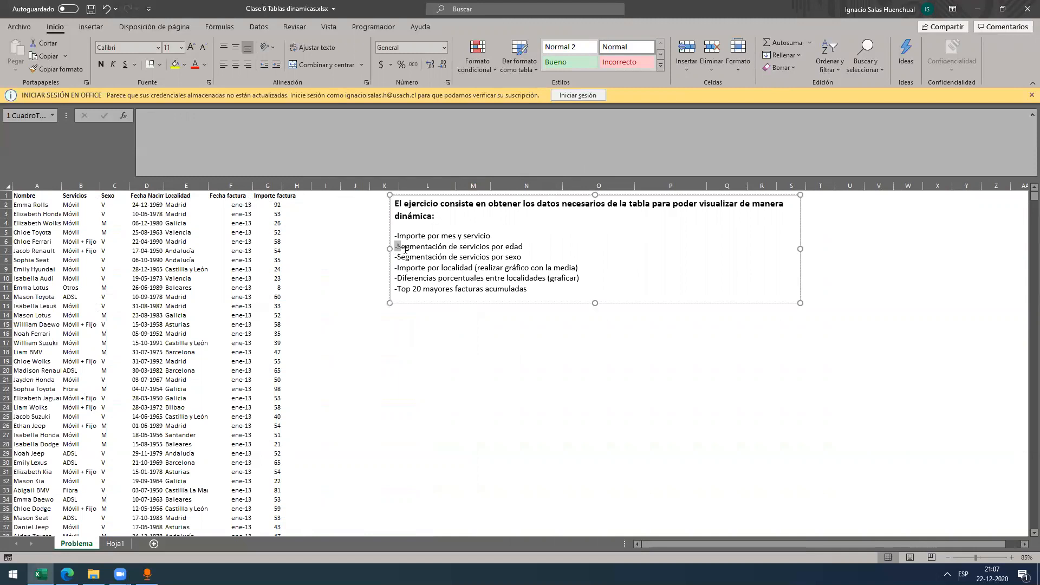
double_click(422, 248)
click(428, 233)
click(406, 268)
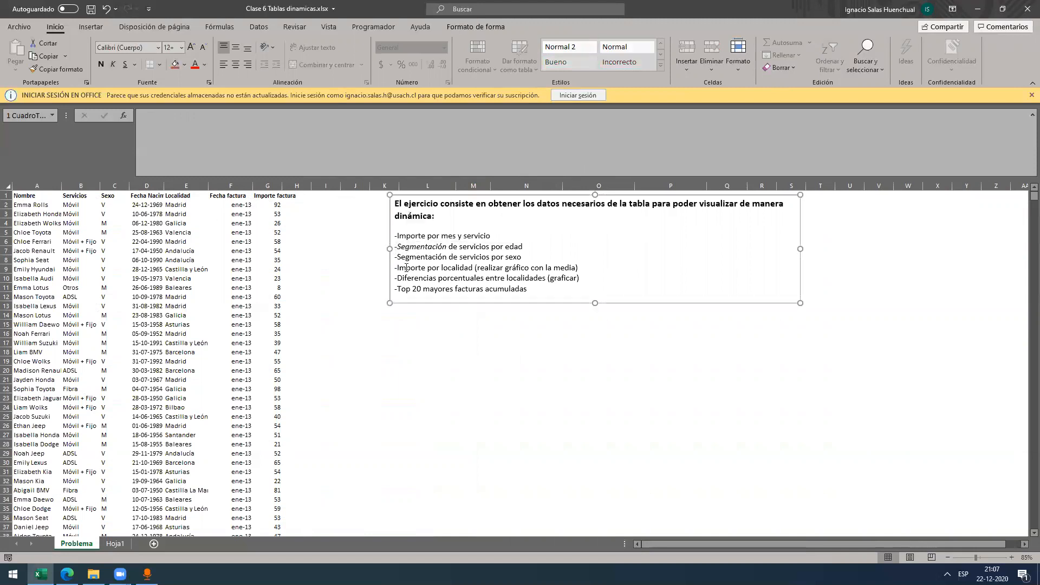
key(ctrl+z)
click(427, 343)
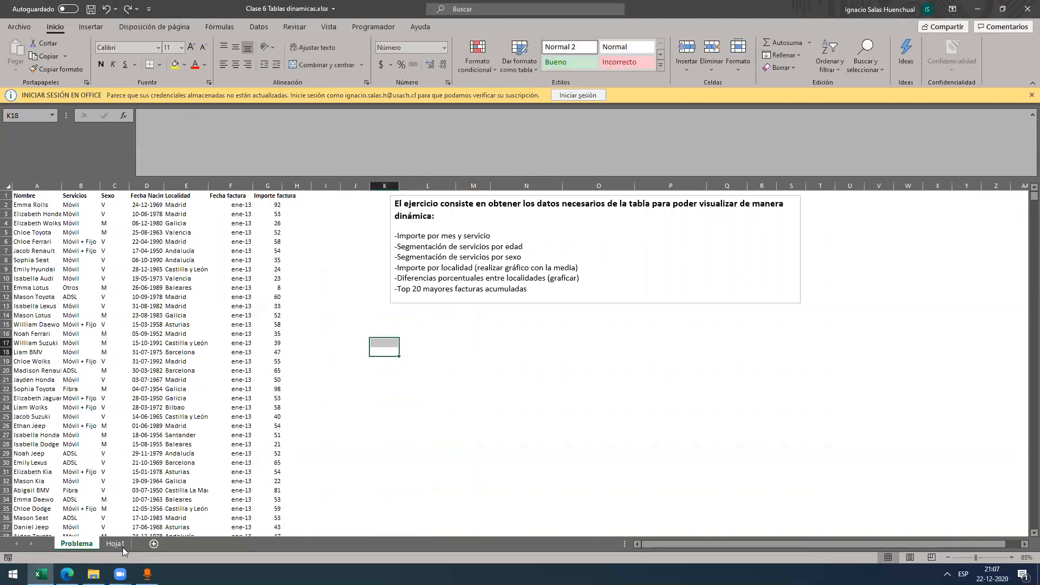
Step: Add a Mes Aux column in H to the Hoja1 table and fill it with the month of Fecha factura using MES
click(115, 544)
click(464, 210)
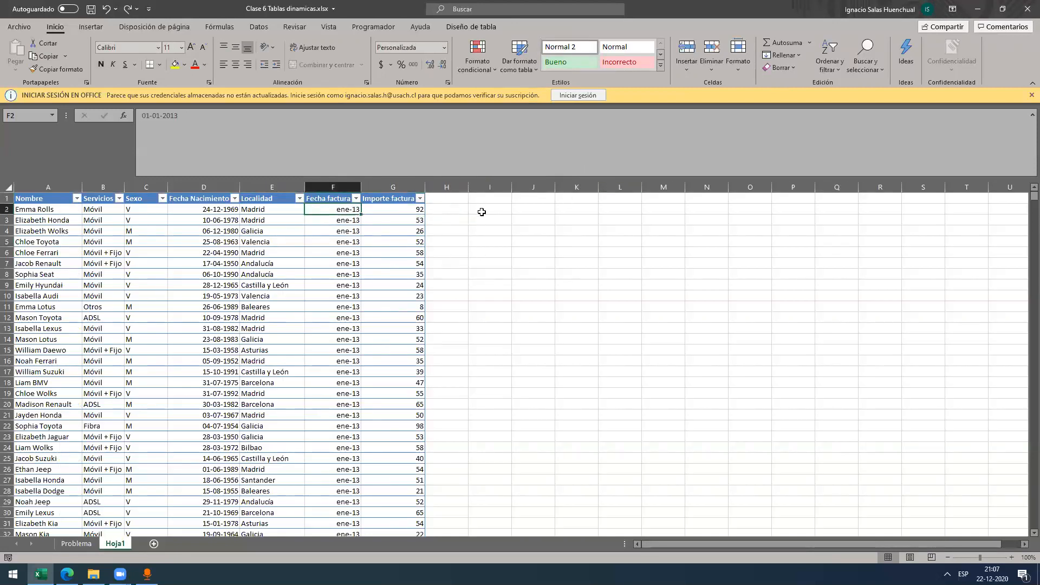
click(450, 200)
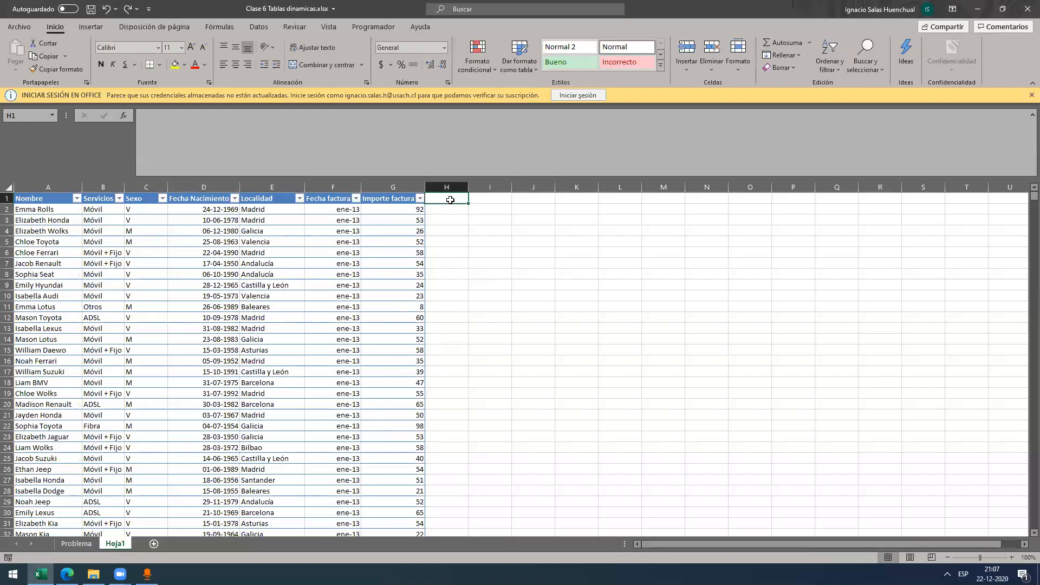
text(Mes Aux)
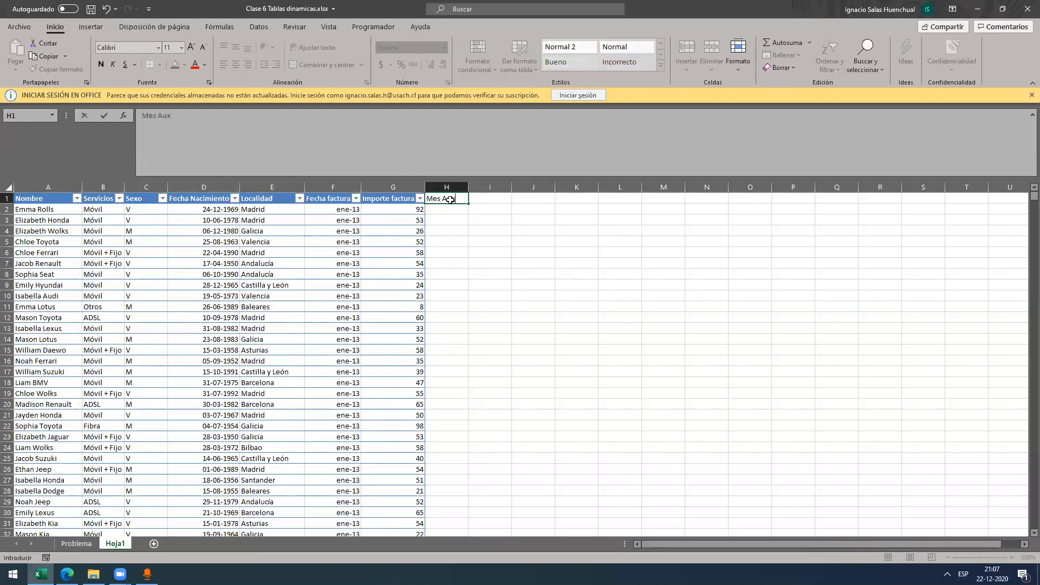
key(Return)
text(+MES()
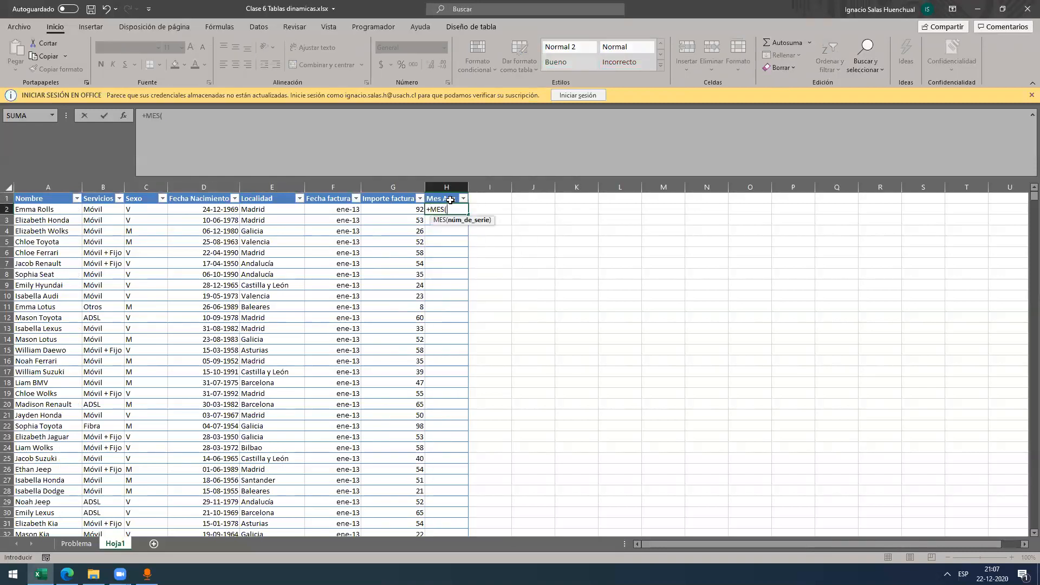
key(Left)
key(Left)
key(Return)
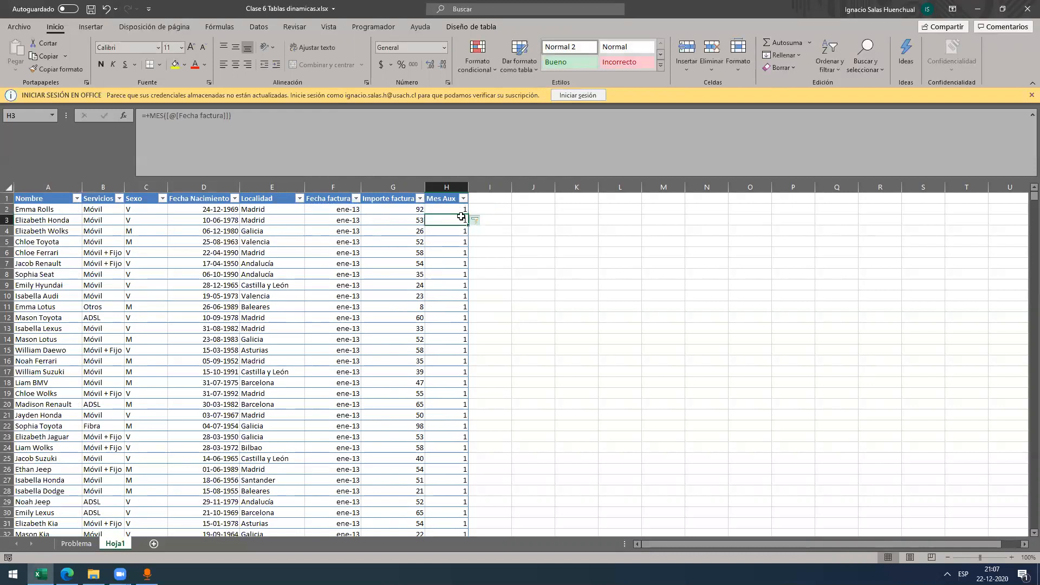
Step: Compare the Mes Aux formula with the Fecha factura dates and reread the exercise list on the Problema sheet
click(339, 208)
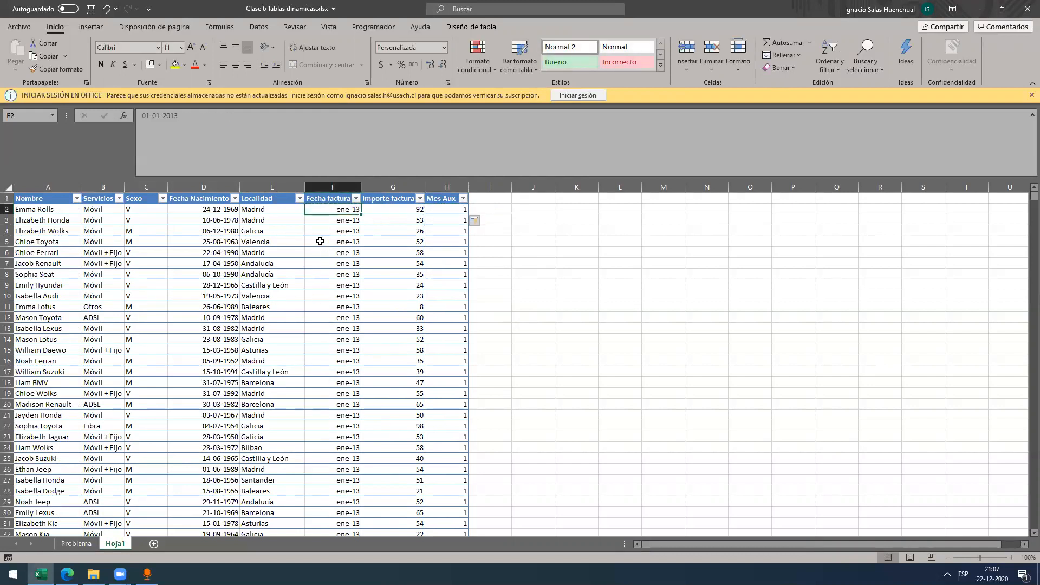
click(451, 208)
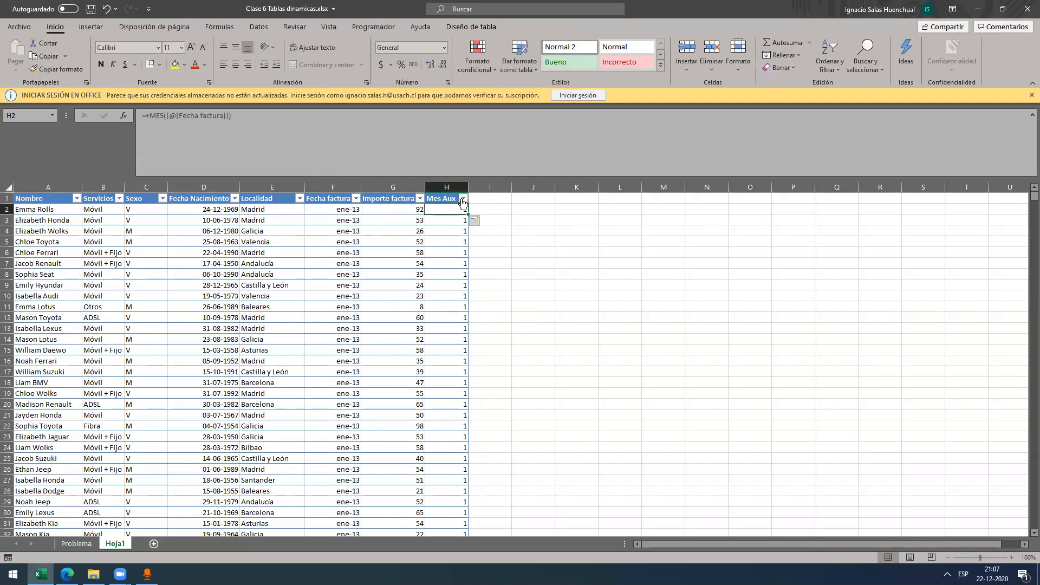
click(464, 199)
click(399, 426)
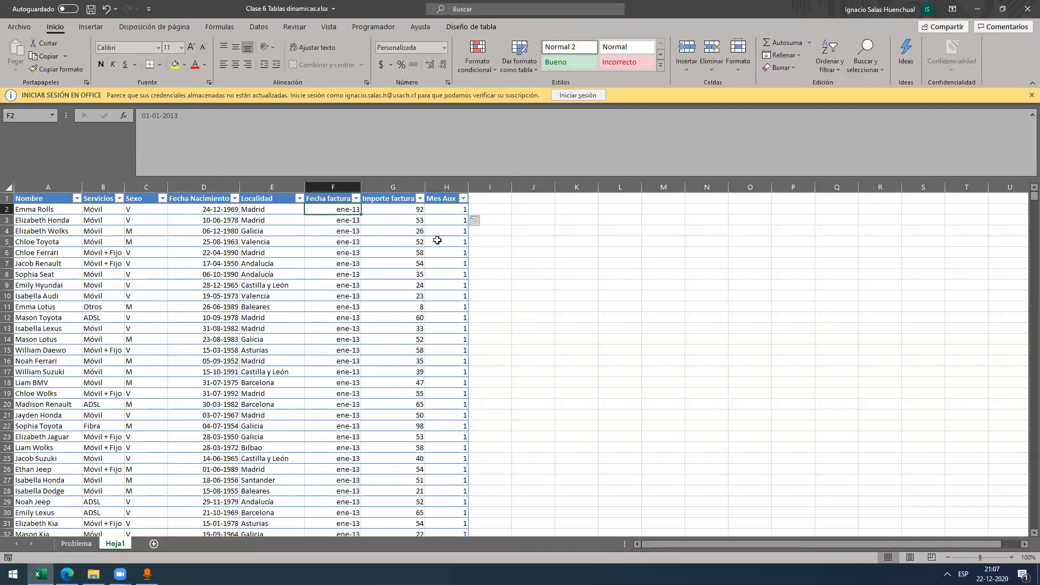
click(450, 201)
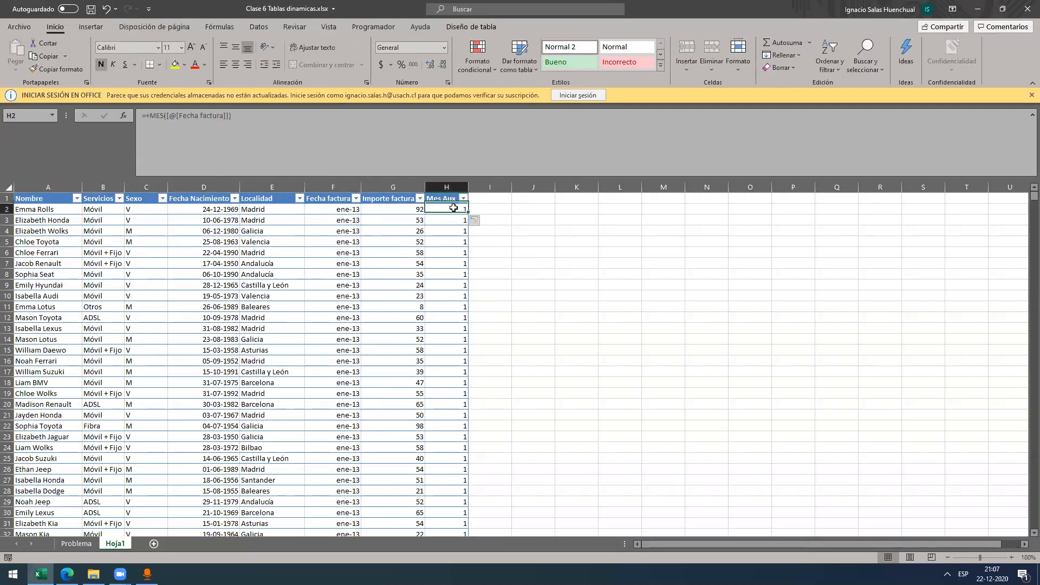
click(82, 544)
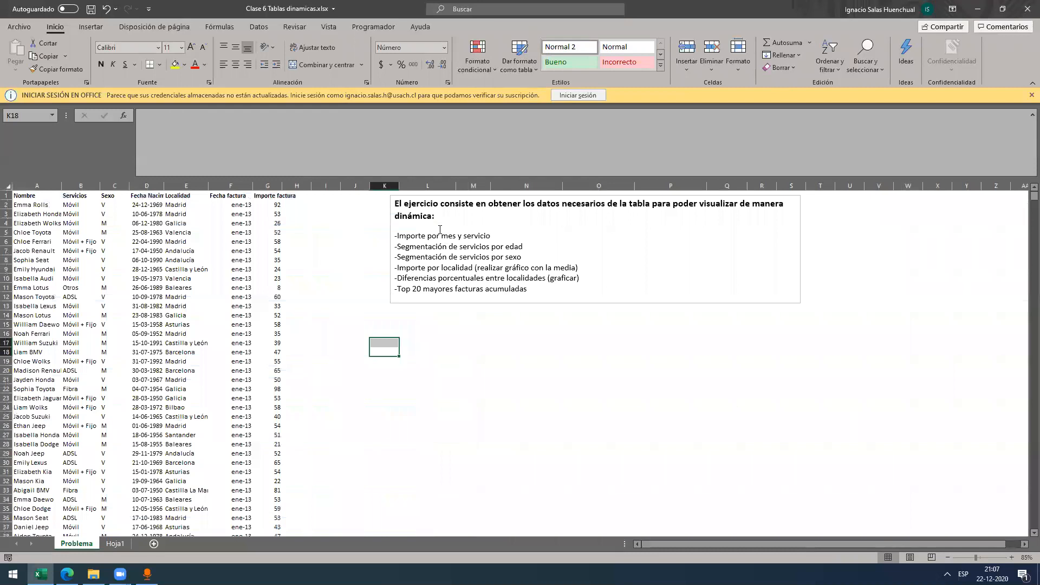
key(ctrl+Page_Down)
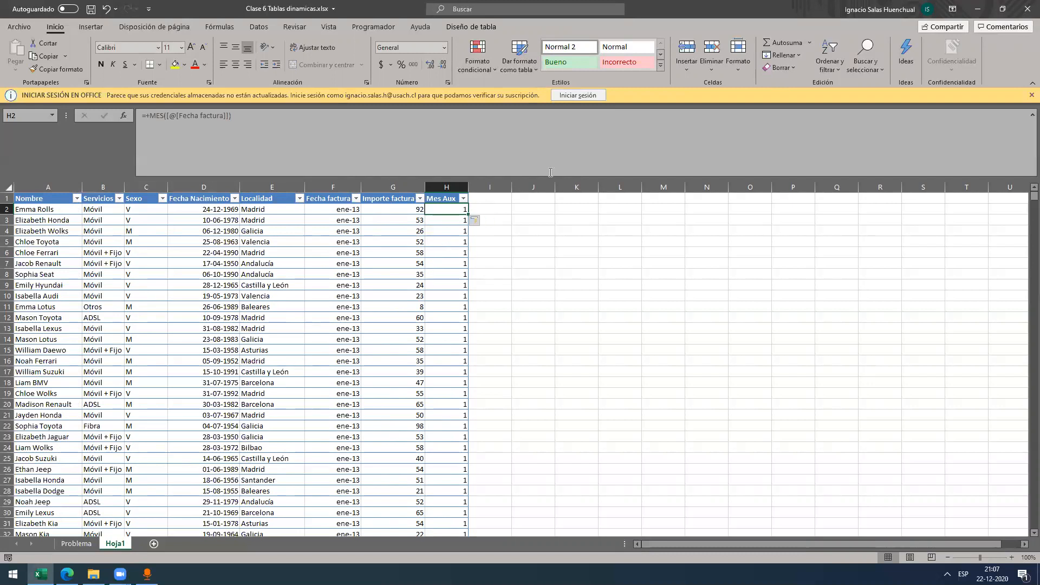
Step: Enter the headers Nº Mes and Nombre Mes in cells M2 and N2 of Hoja1
mouse_move(676, 210)
mouse_down()
mouse_move(654, 218)
mouse_move(664, 209)
mouse_up()
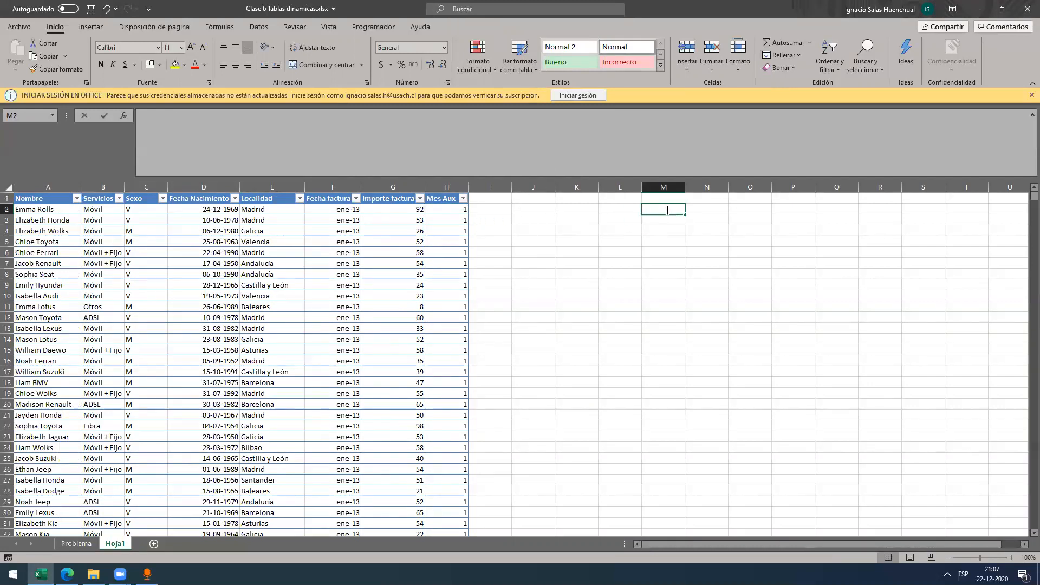
text(Nº Mes)
key(Tab)
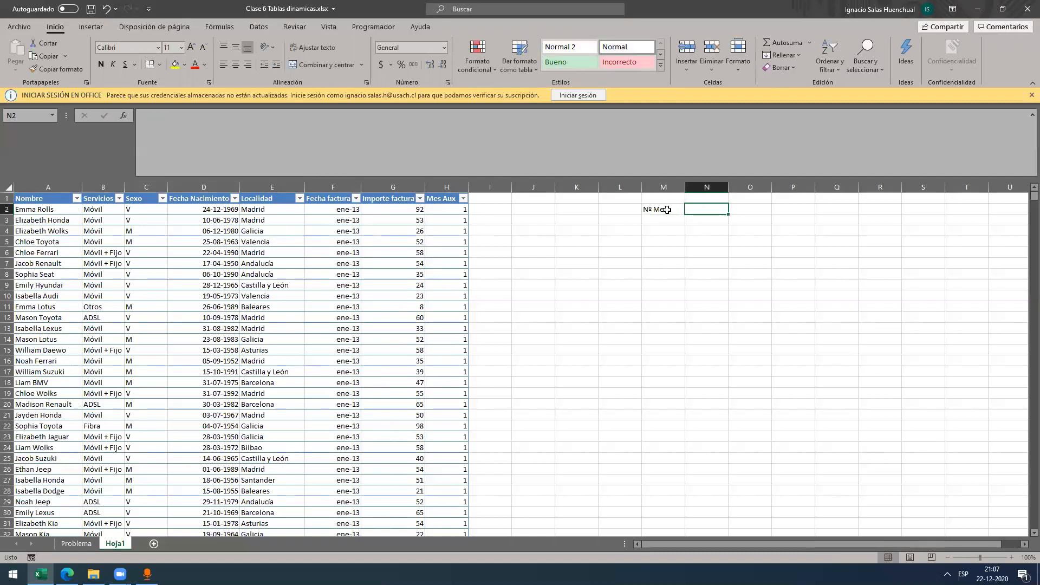
text(Nombre Mes)
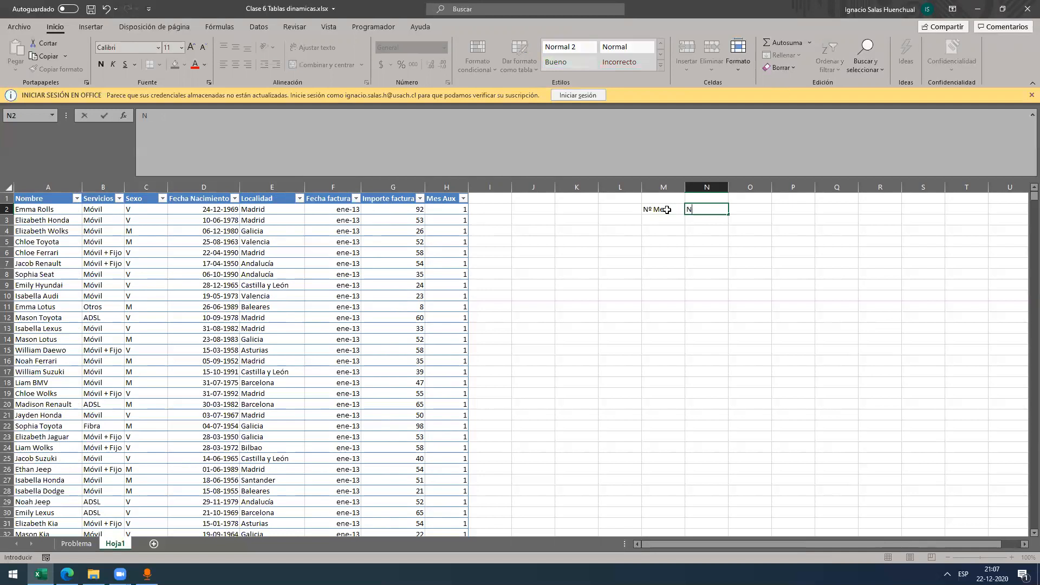
key(Return)
Step: Fill the Nº Mes column with the numbers 1 to 6 in M3:M8
text(1)
key(Return)
text(2)
key(Return)
drag(661, 221, 685, 276)
Step: Fill the Nombre Mes column with the month names Enero to Junio in N3:N8
click(716, 222)
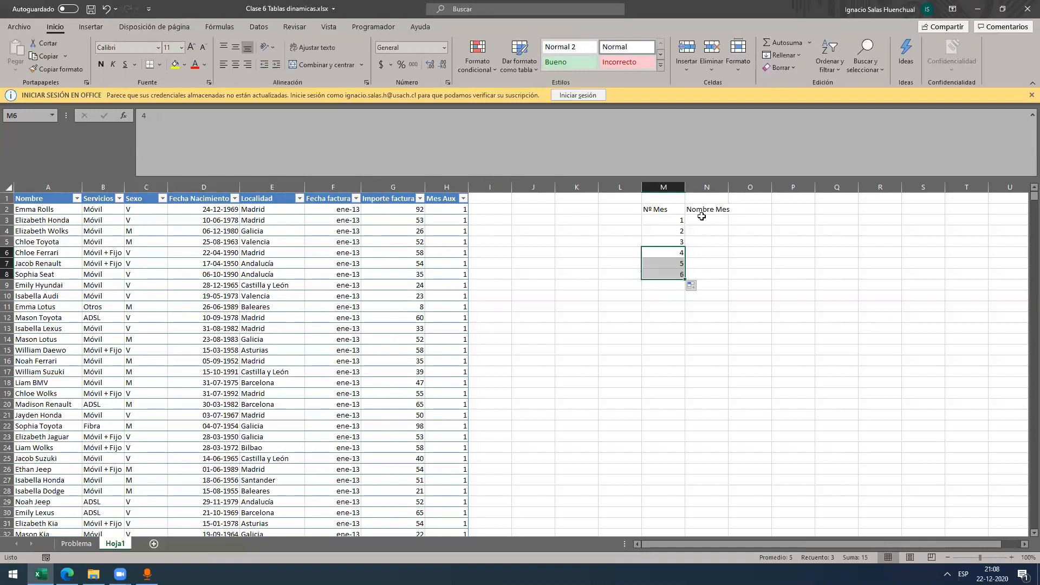
click(702, 217)
text(Enero)
key(Return)
text(Febrero)
key(Return)
drag(703, 219, 730, 277)
Step: Convert the month list in M2:N8 into a formatted table with headers
click(662, 231)
key(ctrl+t)
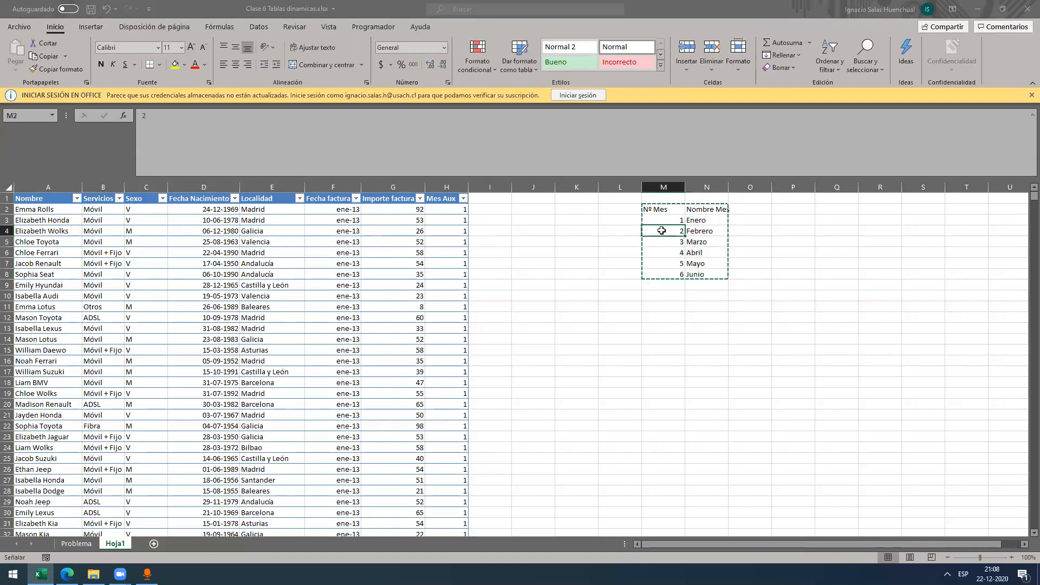
key(Return)
Step: Look up each row's month name in column I with =BUSCARV([@[Mes Aux]];Tabla2;2;FALSO)
click(481, 209)
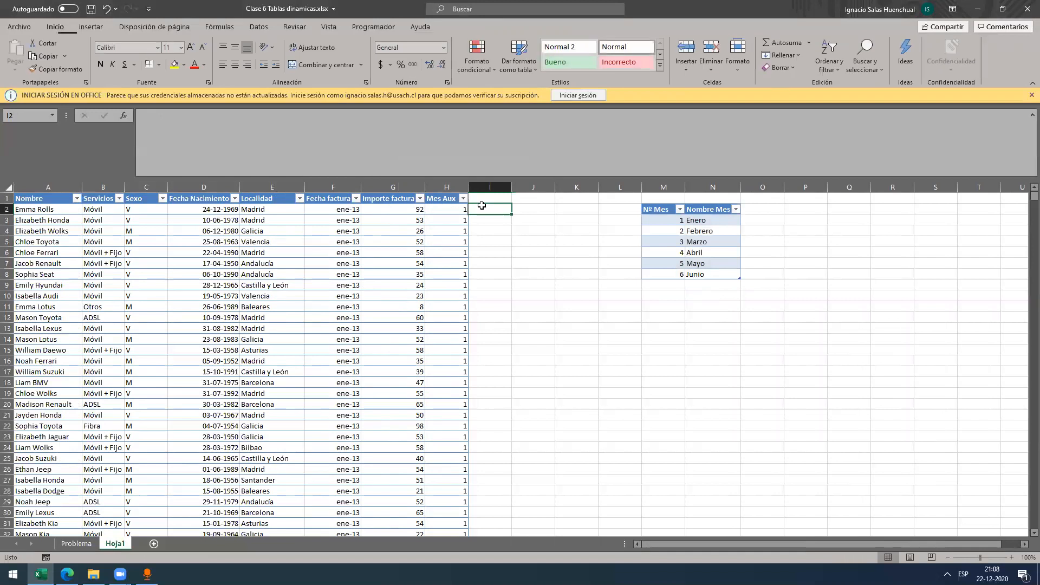
text(=busc)
key(Down)
key(Down)
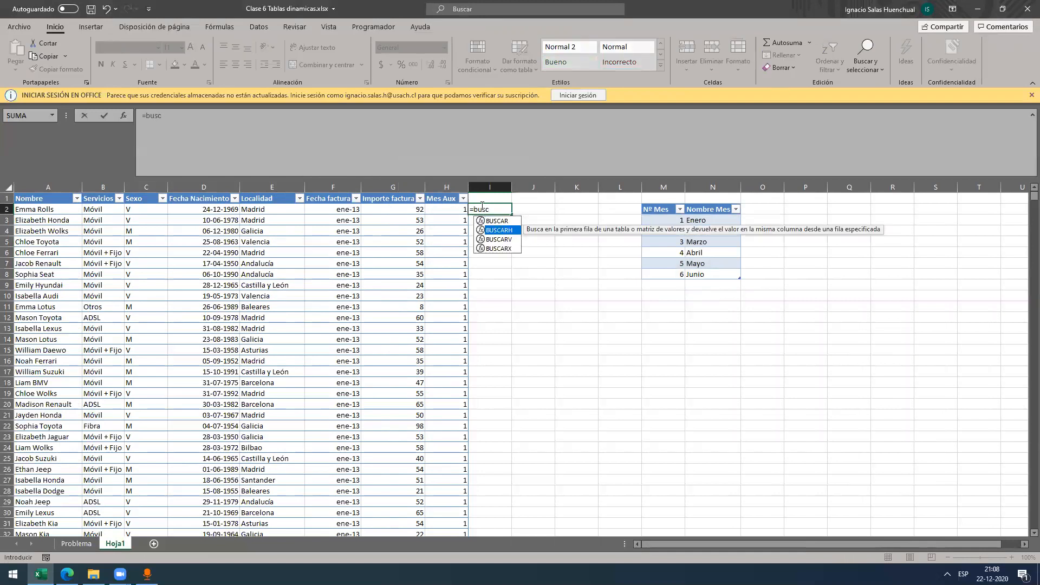
key(Tab)
key(Left)
text(;)
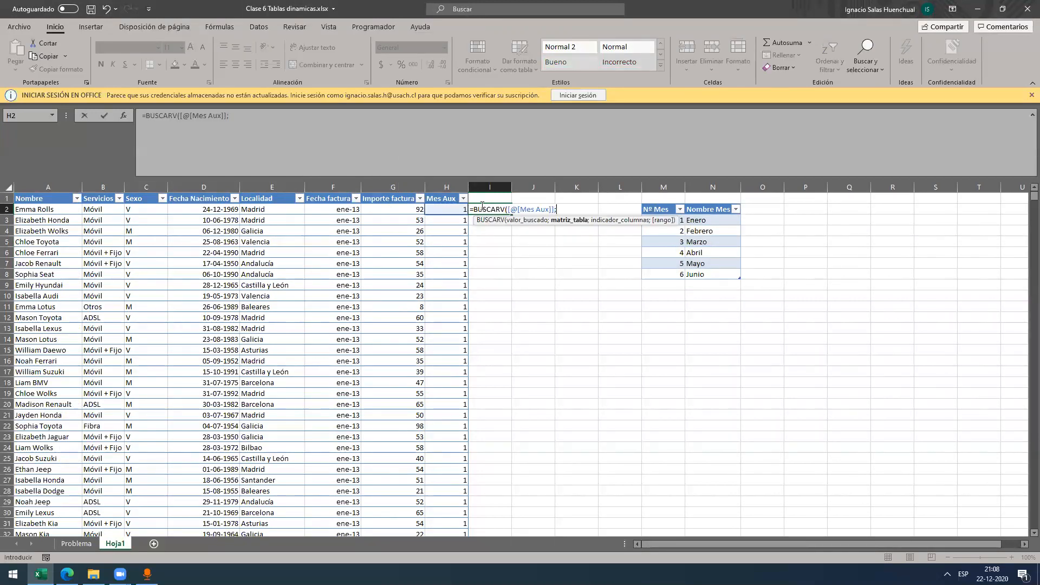
drag(681, 220, 712, 278)
text(;)
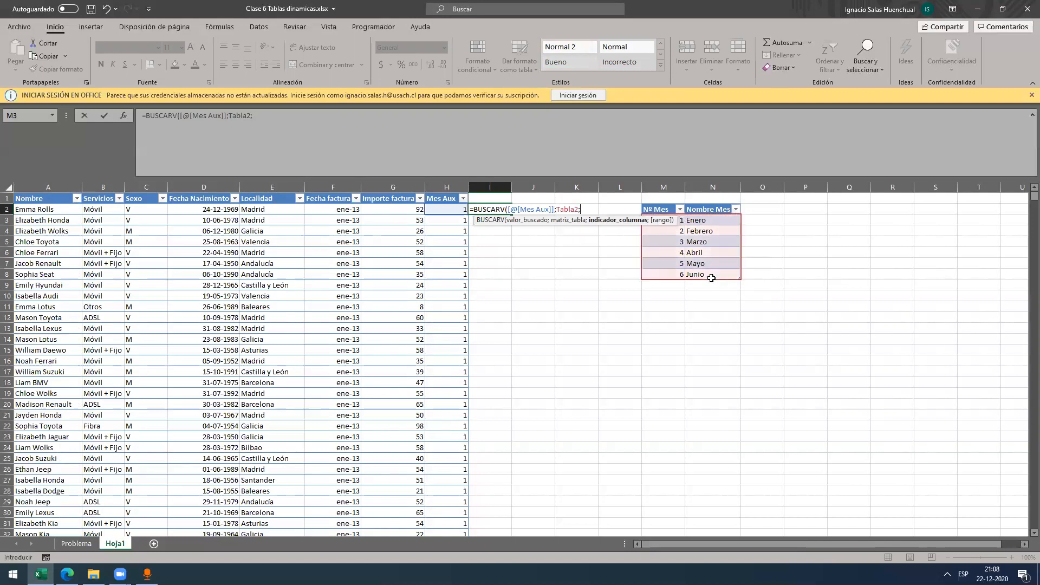
text(2;)
key(Down)
key(Tab)
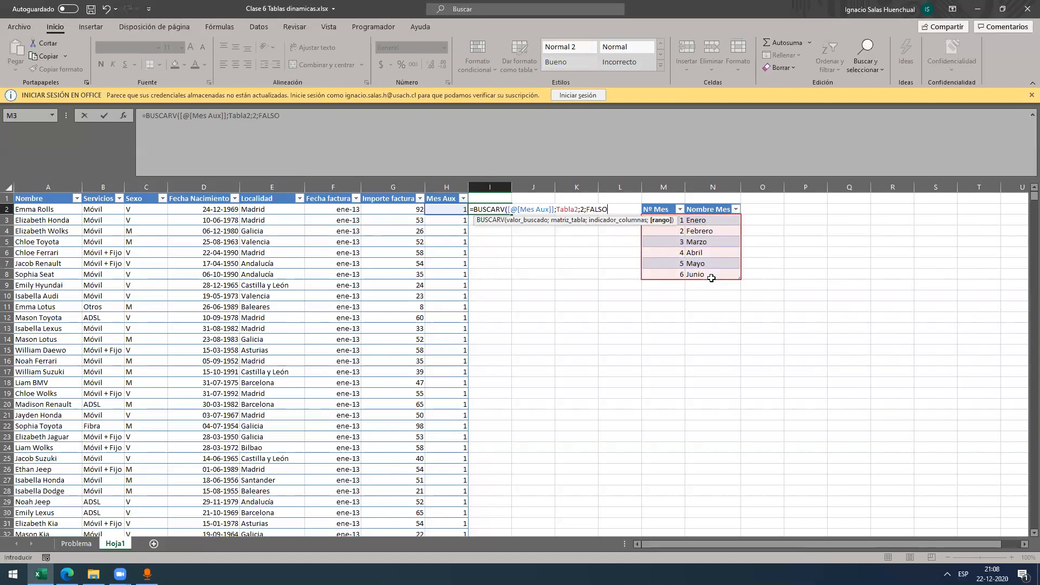
text())
key(Return)
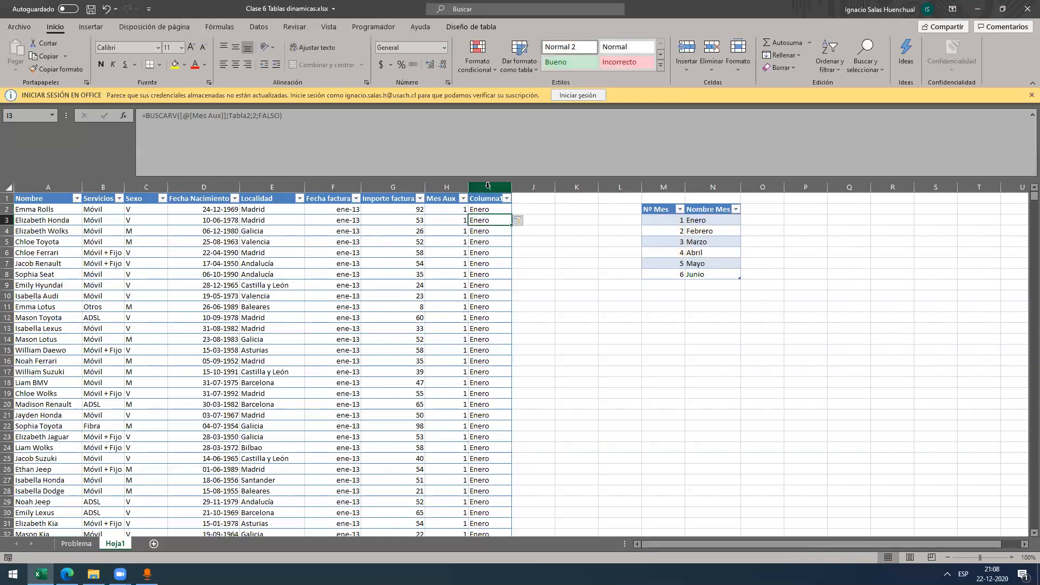
Step: Rename the header of the new month-name column as Mes
click(487, 191)
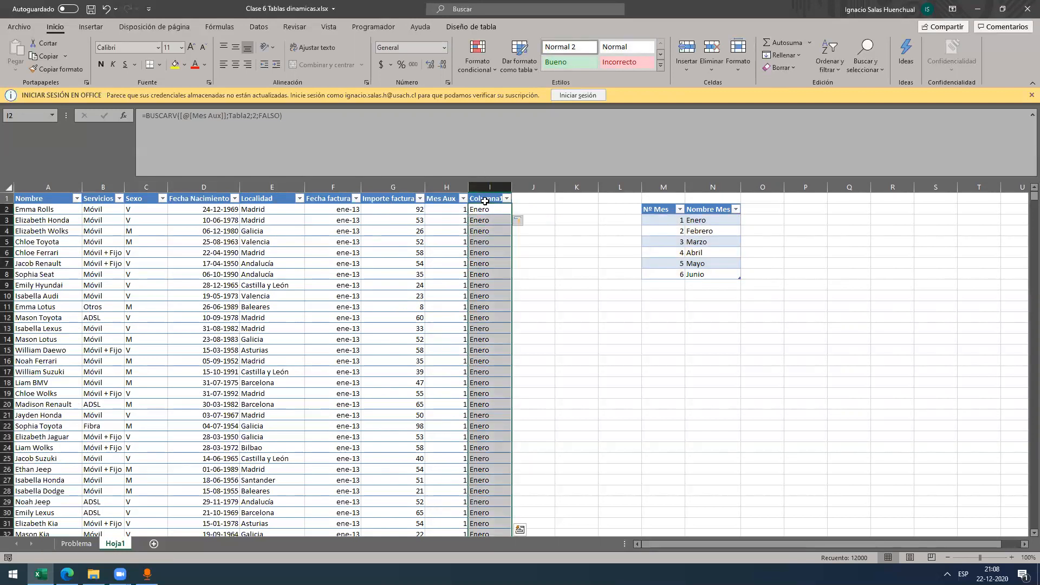
click(485, 201)
text(Mes)
key(Return)
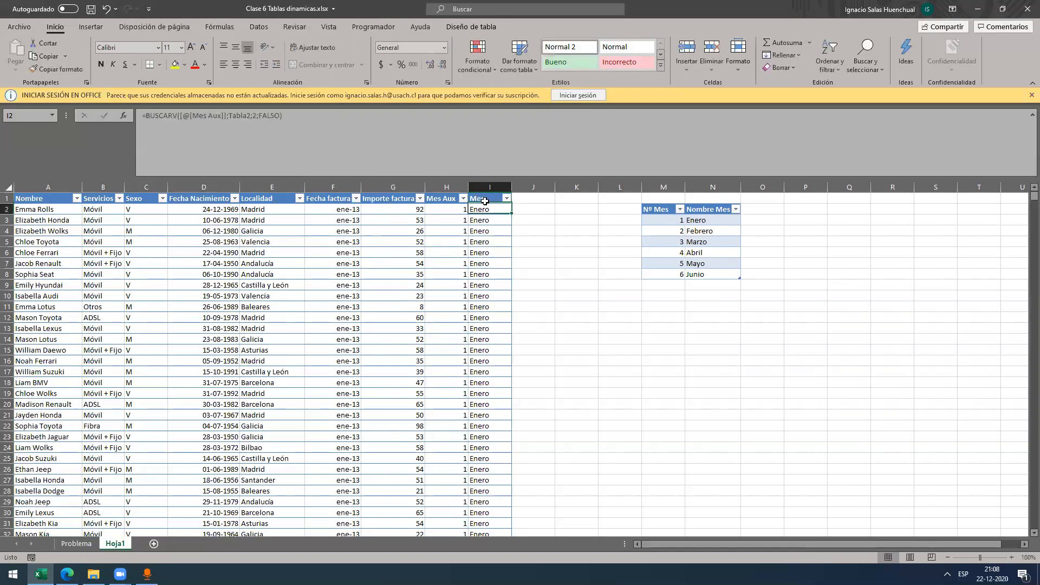
Step: Insert four blank columns between the billing table and the month lookup table so the lookup table sits in columns Q and R
click(548, 208)
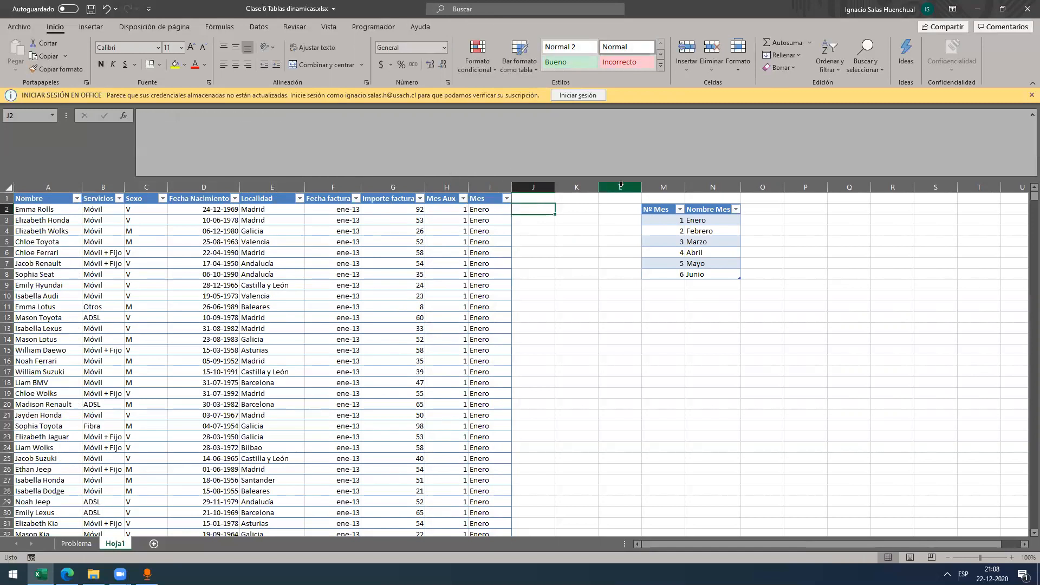
right_click(621, 185)
click(660, 277)
drag(567, 187, 661, 189)
right_click(661, 187)
click(682, 278)
Step: Restyle the month lookup table with the blue-header, white-row table style that matches the billing table
click(829, 242)
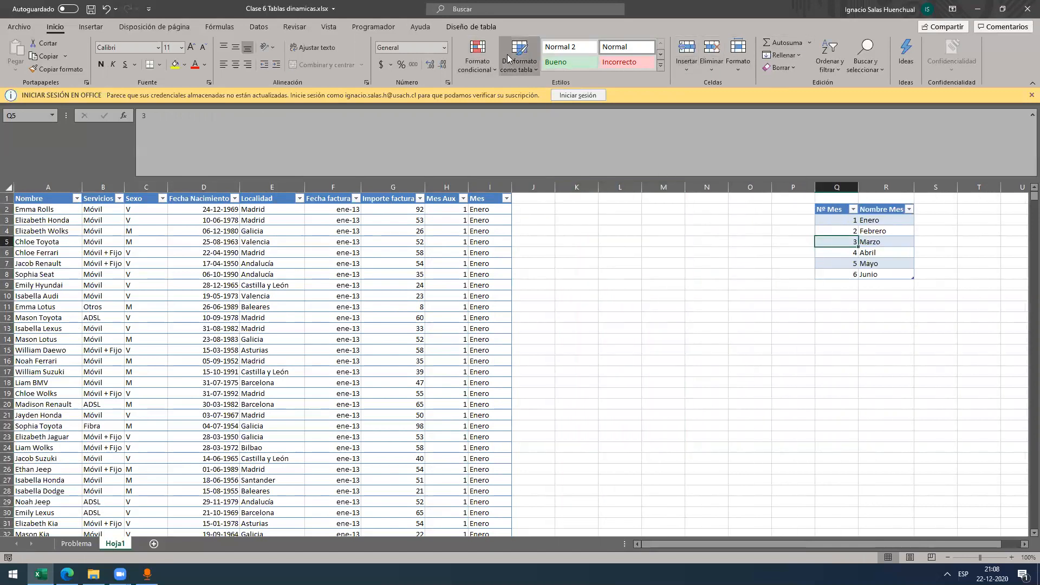
click(469, 26)
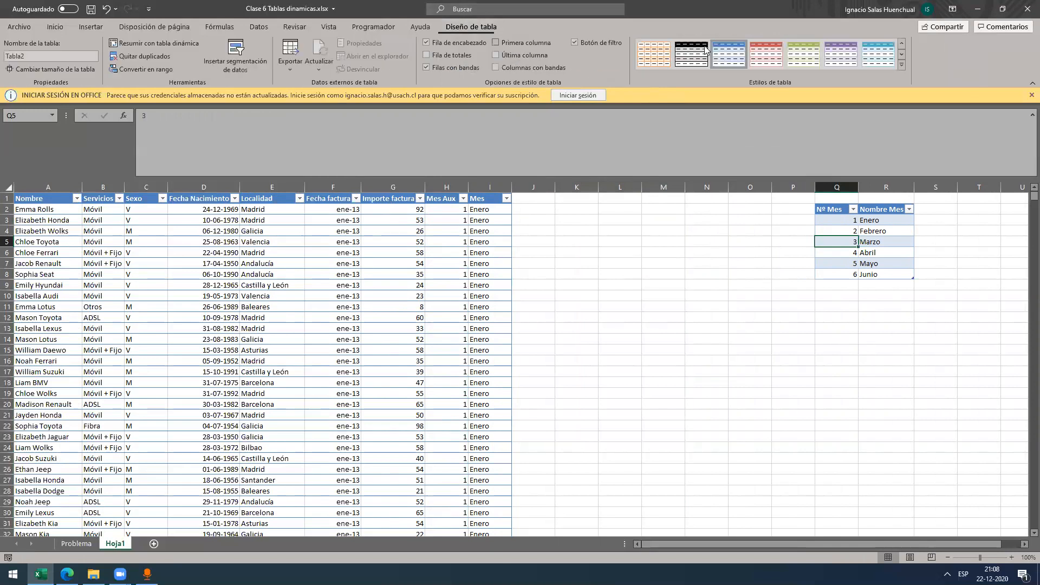
click(901, 54)
click(723, 54)
click(707, 241)
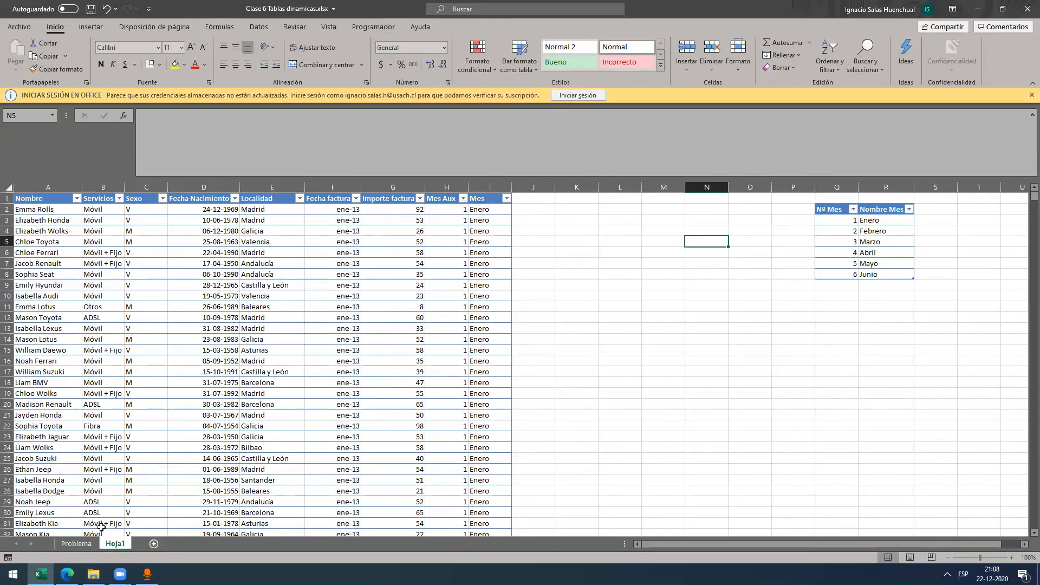
Step: Check the exercise list on the Problema sheet and add an Edad column in J of the Hoja1 table
click(79, 544)
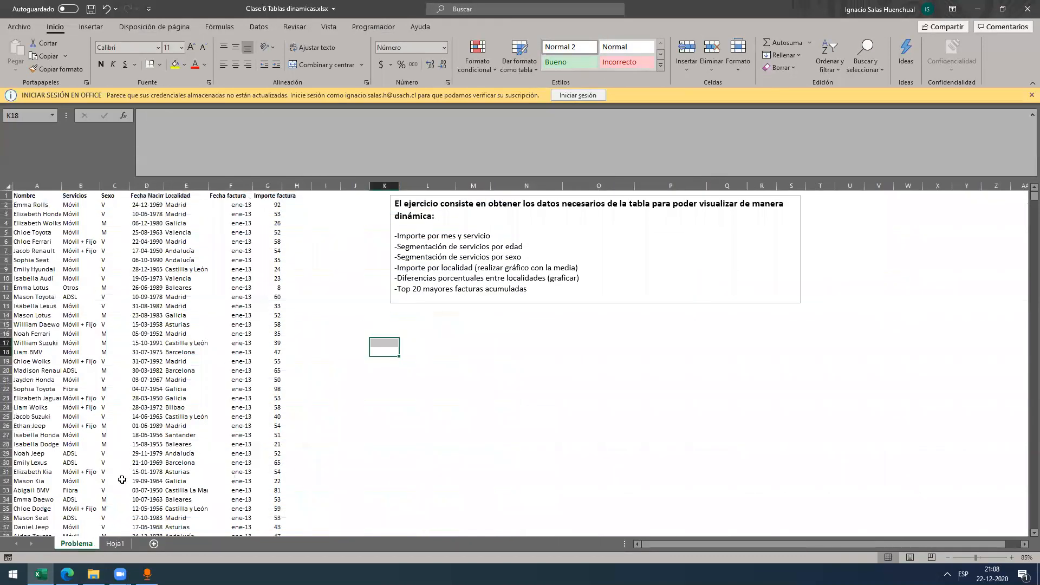
click(119, 544)
click(542, 198)
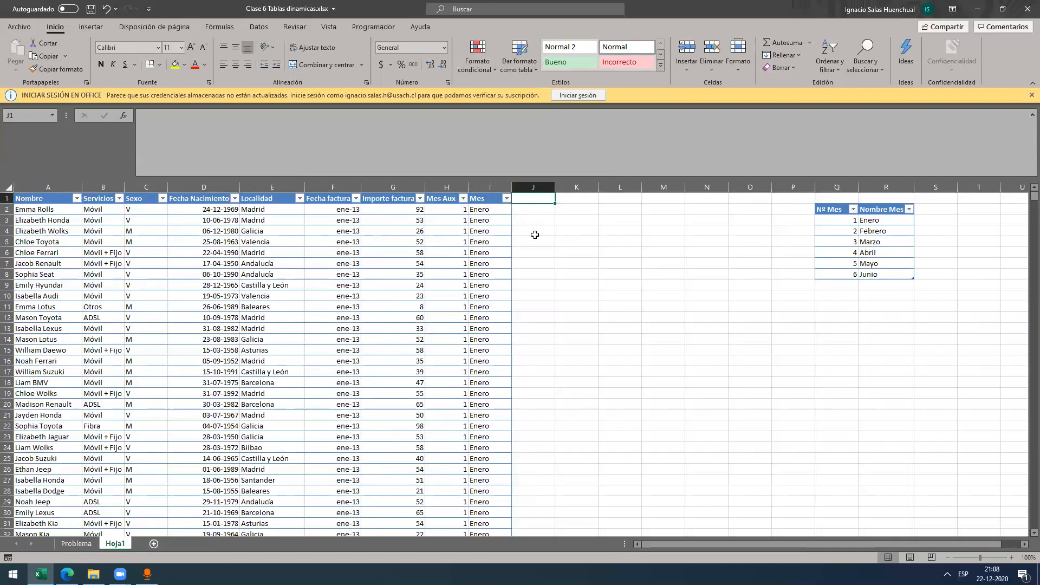
text(Ed)
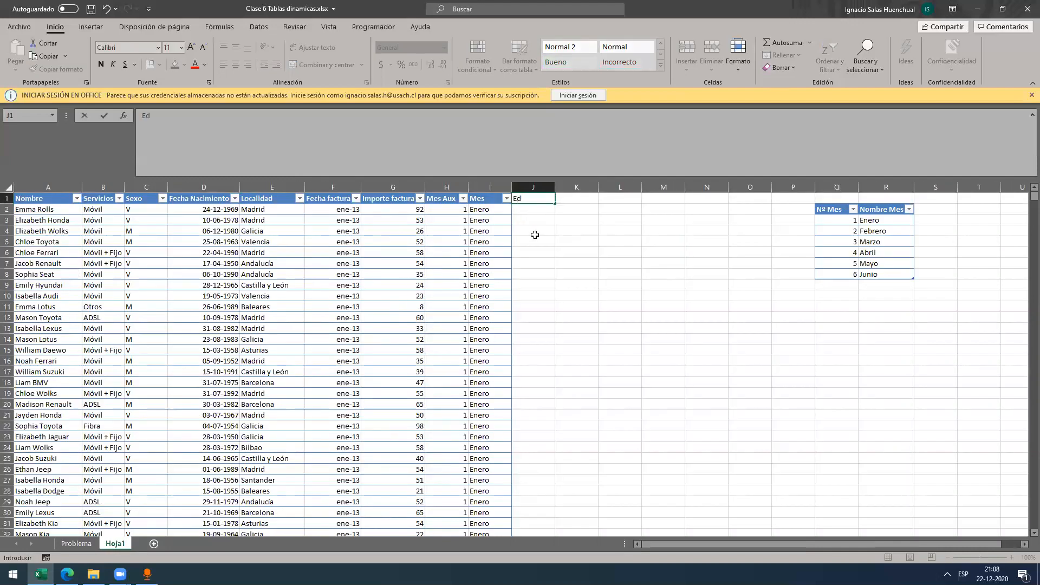
text(ad)
key(Return)
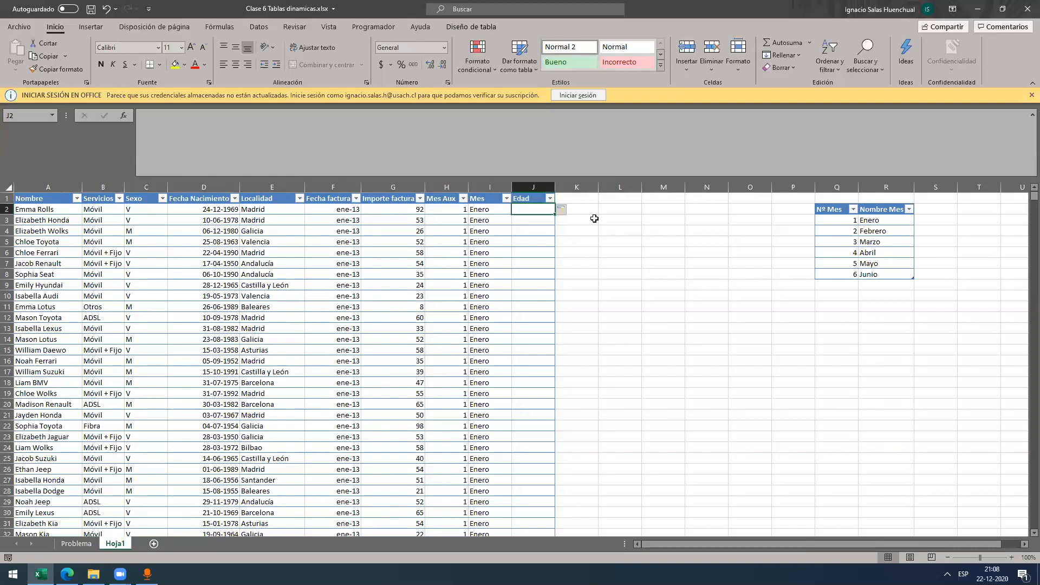
Step: Enter the formula =HOY() in the first data cell of the Edad column so it fills the column
text(=)
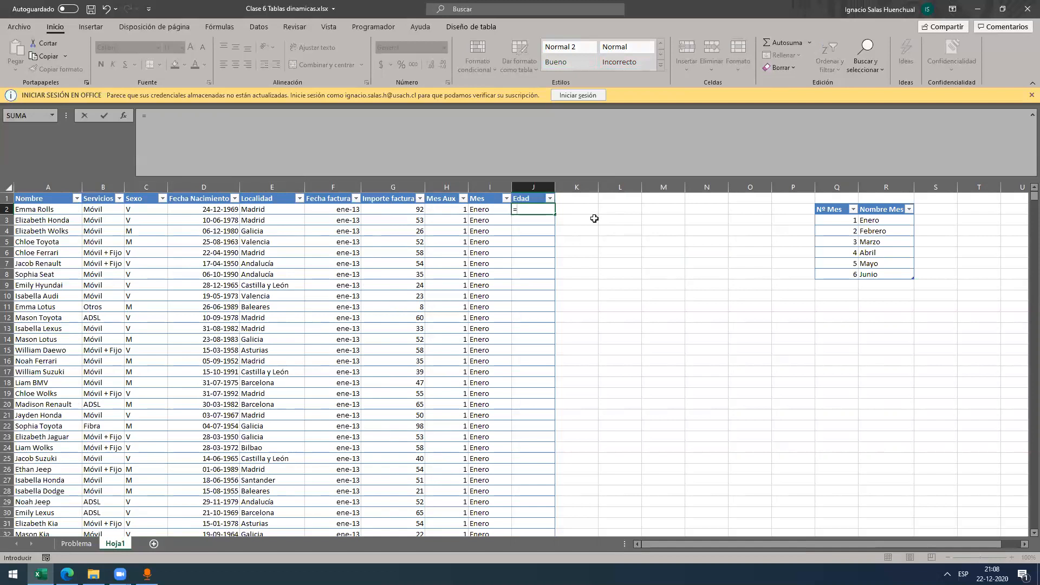
text(HOJA()
key(BackSpace)
key(BackSpace)
key(BackSpace)
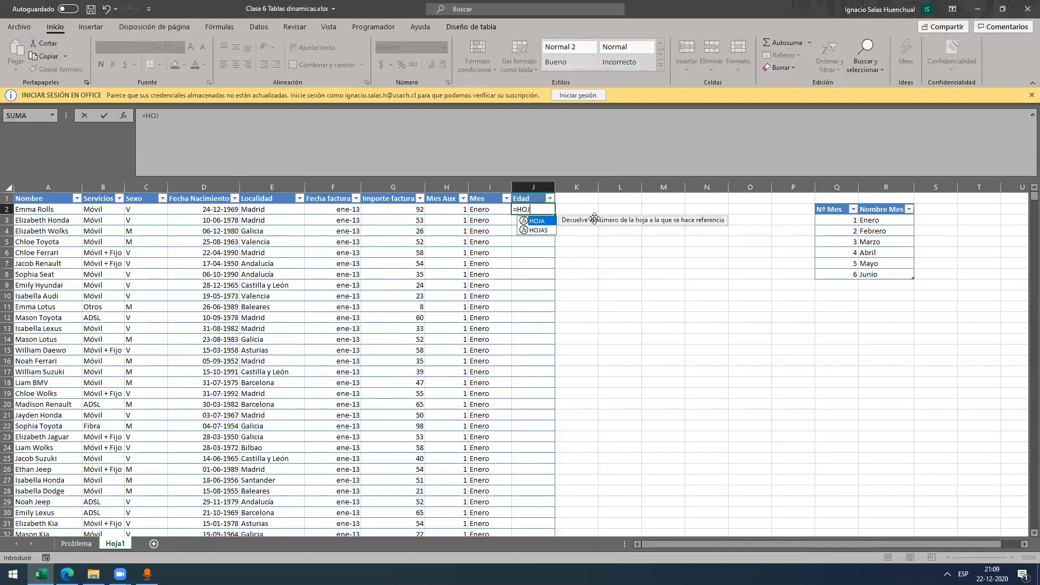
text(Y())
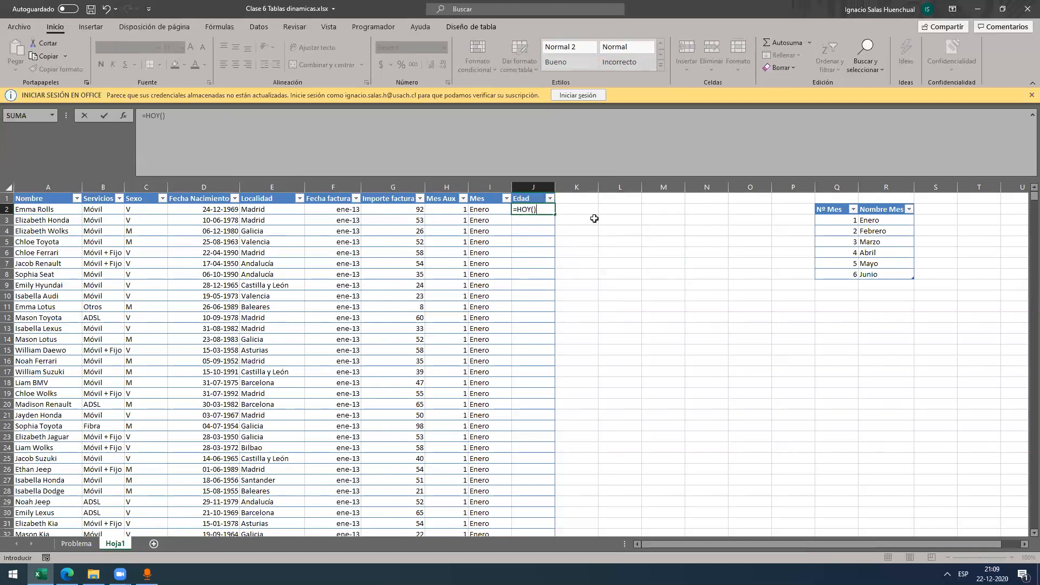
key(Return)
Step: Subtract the row's Fecha Nacimiento from HOY() in the Edad column formula
key(Up)
click(335, 142)
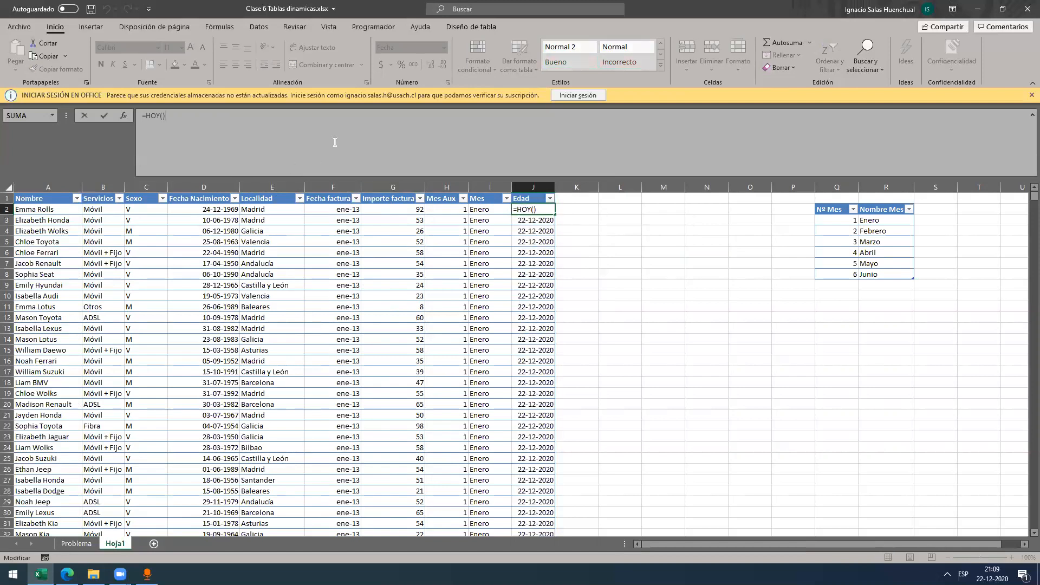
text(-)
click(183, 208)
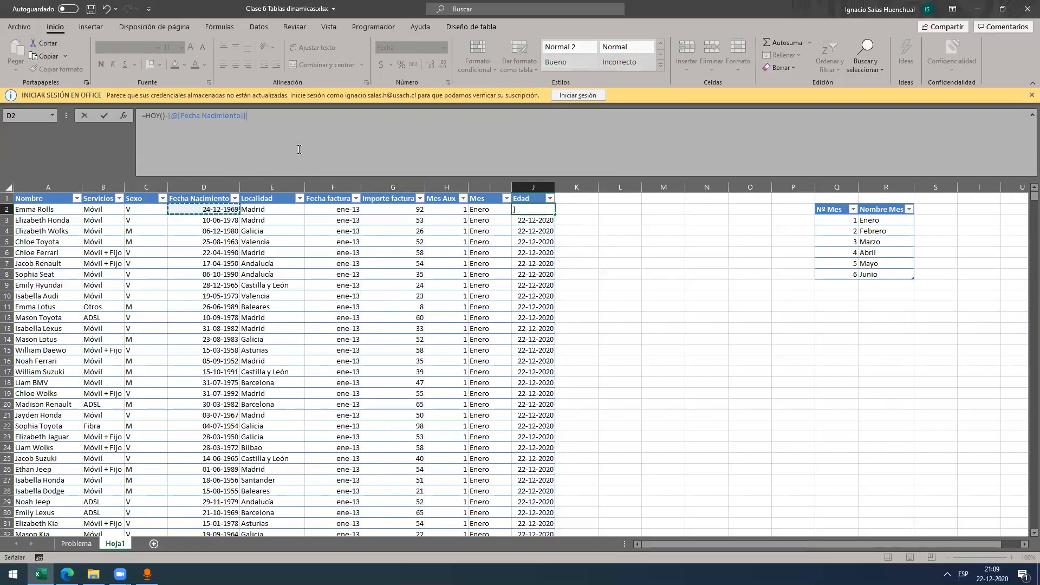
key(Return)
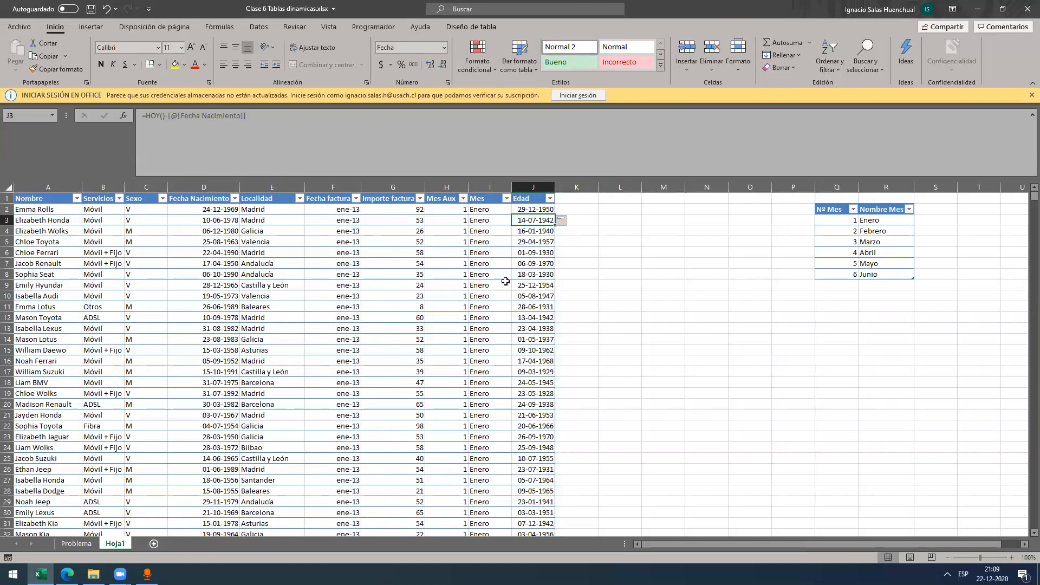
Step: Set the number format of the Edad column to General
click(529, 179)
click(444, 47)
click(445, 69)
Step: Divide the parenthesized date difference in the Edad formula by 365 and reapply the General number format to the column
click(544, 209)
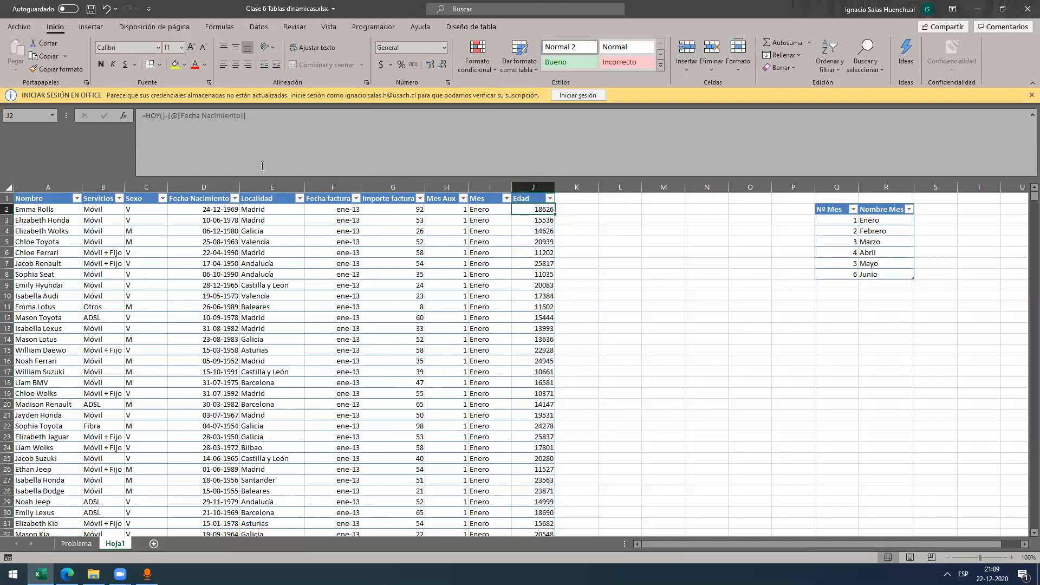
click(147, 116)
text(()
key(End)
text())
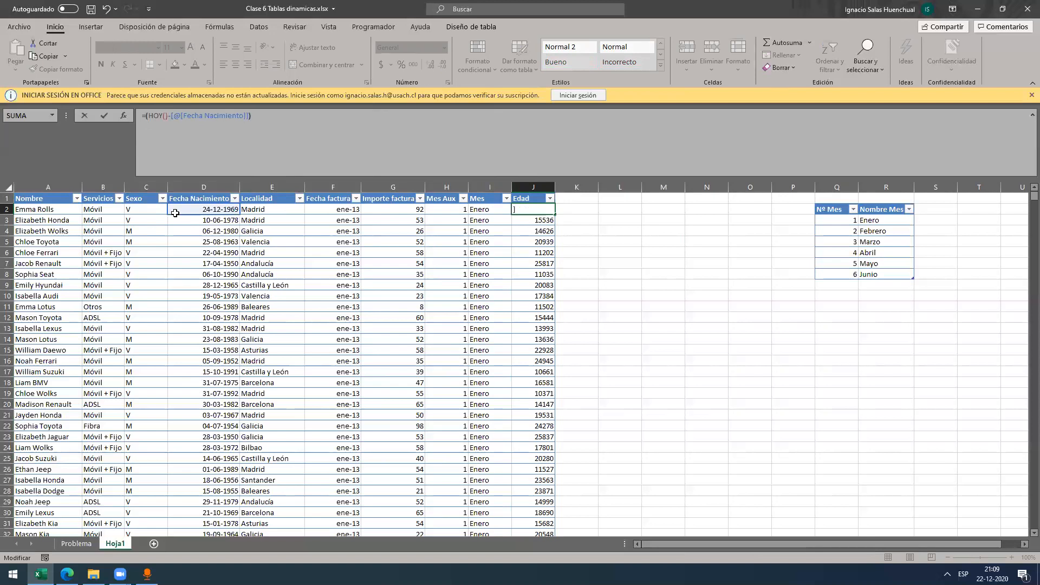
text(365)
click(251, 115)
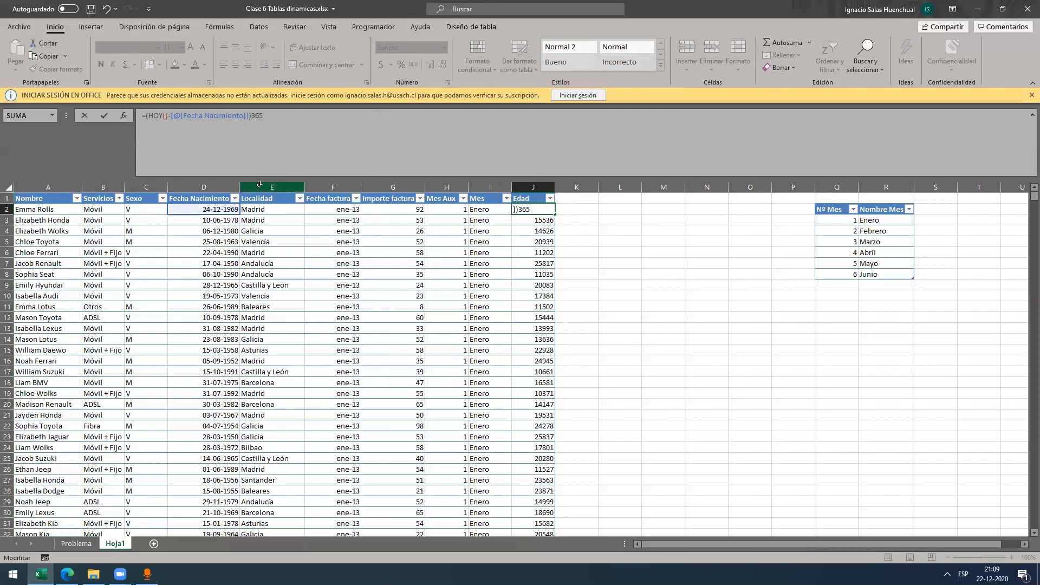
text(/)
key(Return)
click(529, 180)
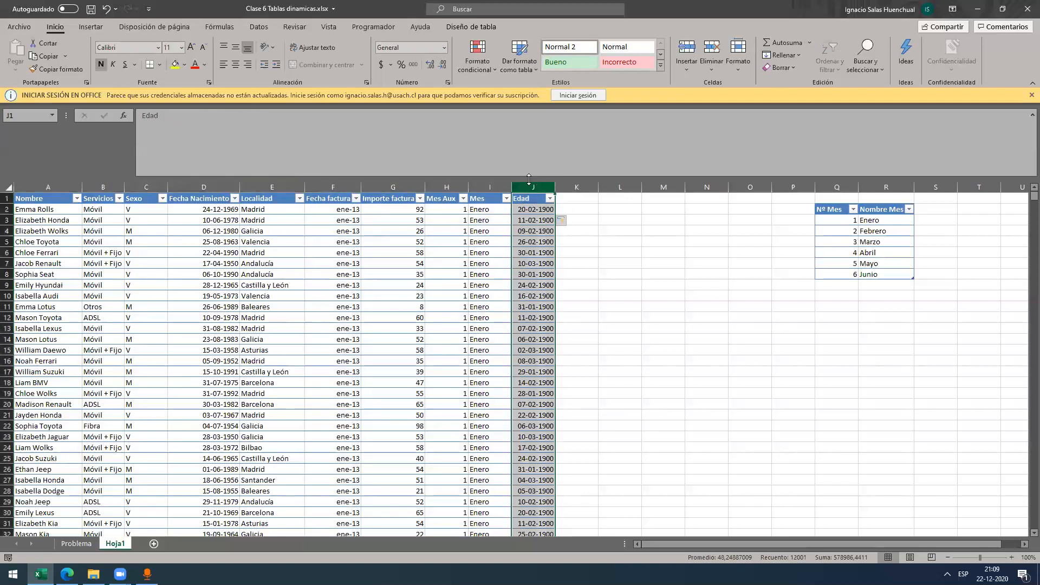
click(444, 48)
click(412, 65)
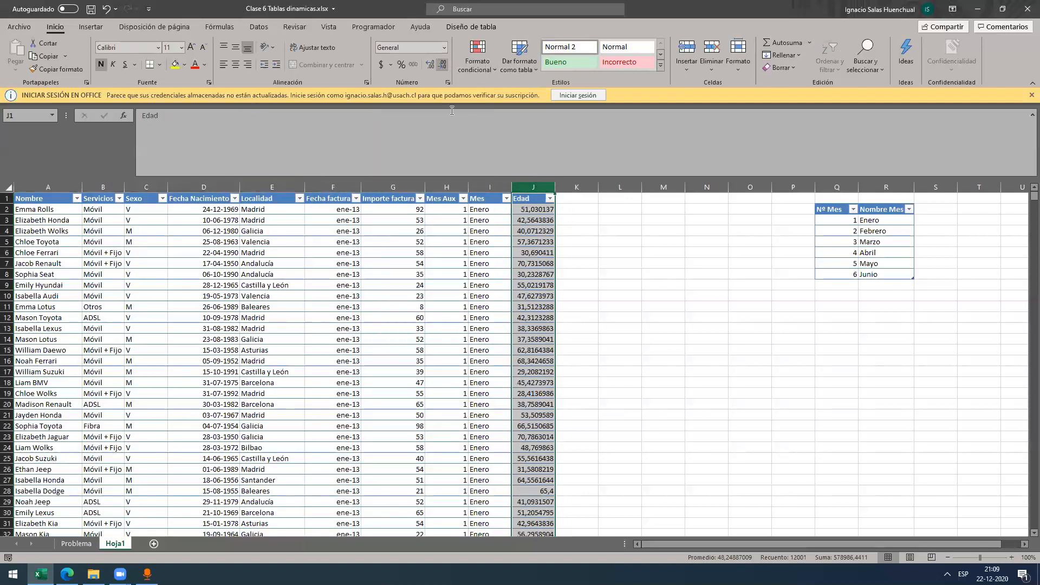
Step: Wrap the Edad formula in TRUNCAR with 0 decimals, as =TRUNCAR((HOY()-[@[Fecha Nacimiento]])/365;0)
click(536, 210)
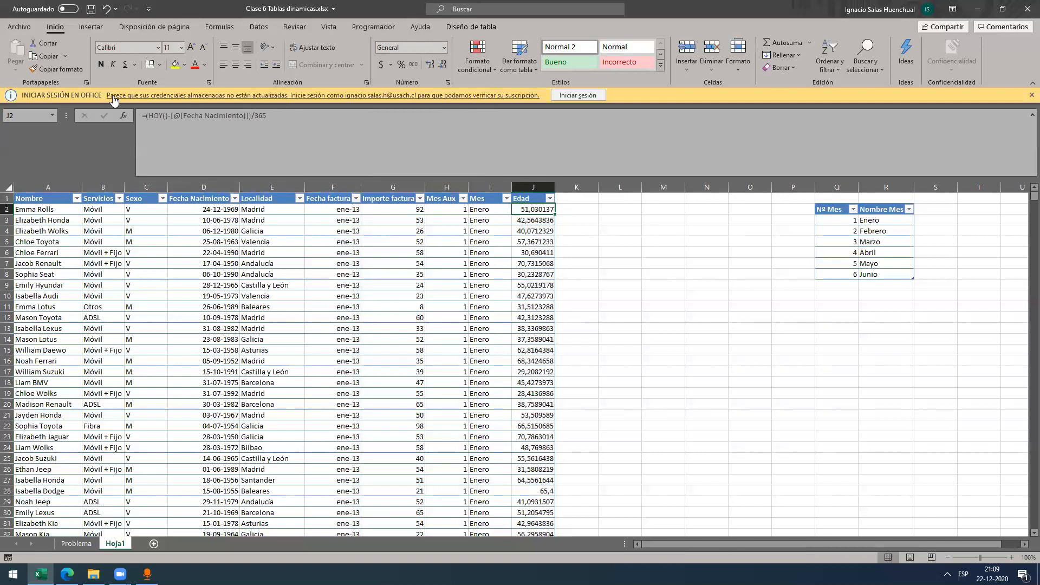
click(152, 116)
text(TRUNCAR)
click(342, 131)
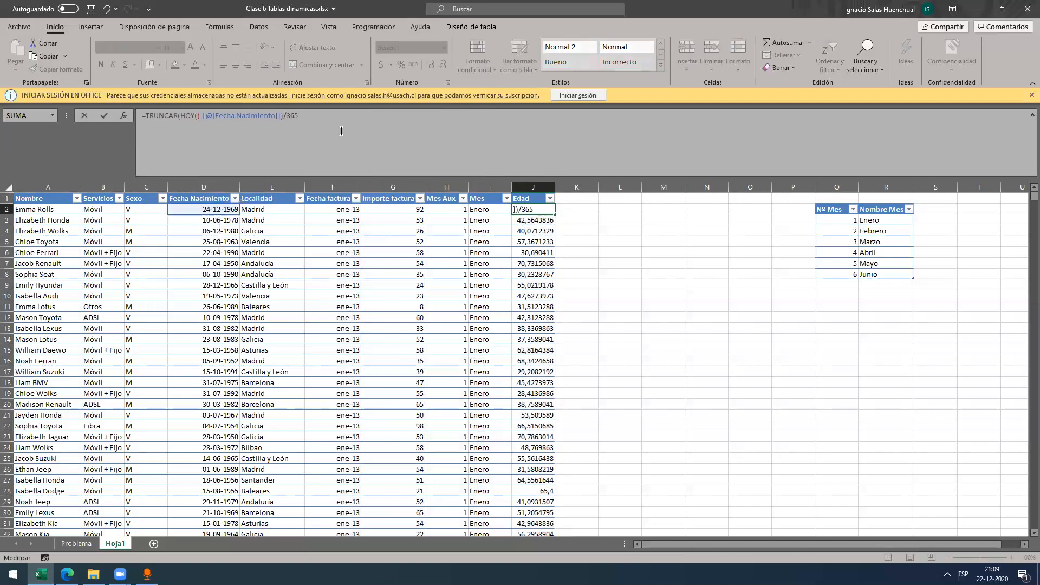
text(;0))
key(Return)
key(Return)
click(180, 116)
text(()
key(Return)
Step: Review the arguments of the TRUNCAR formula in J2 and commit it again
click(524, 209)
click(398, 131)
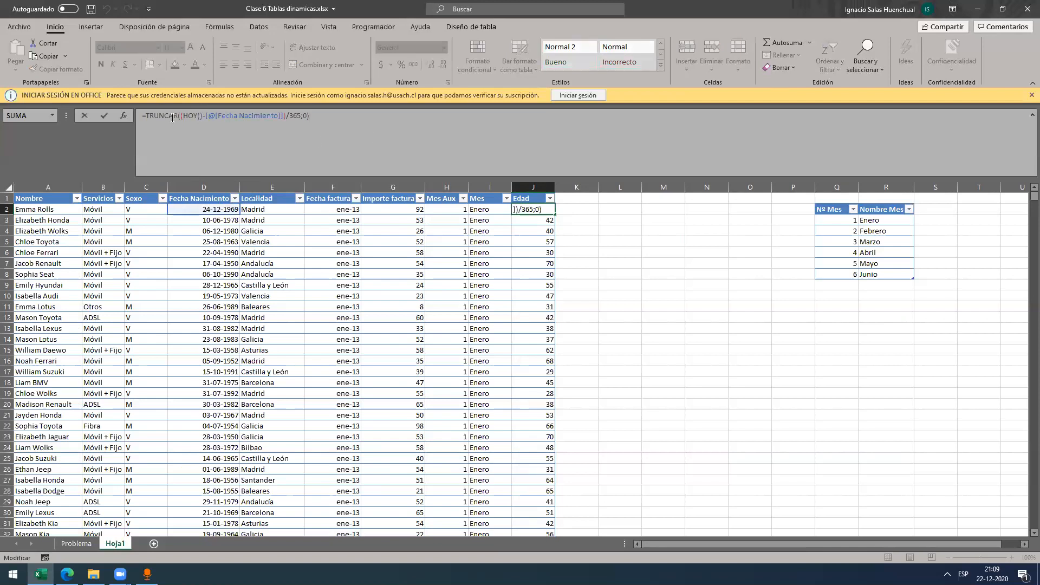
drag(180, 116, 302, 127)
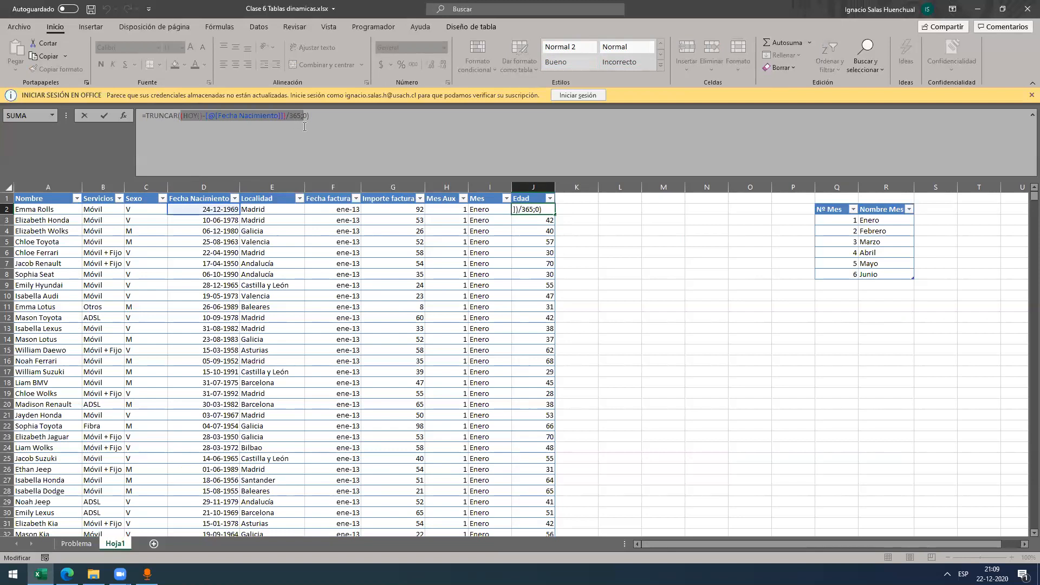
drag(309, 127, 309, 127)
click(374, 115)
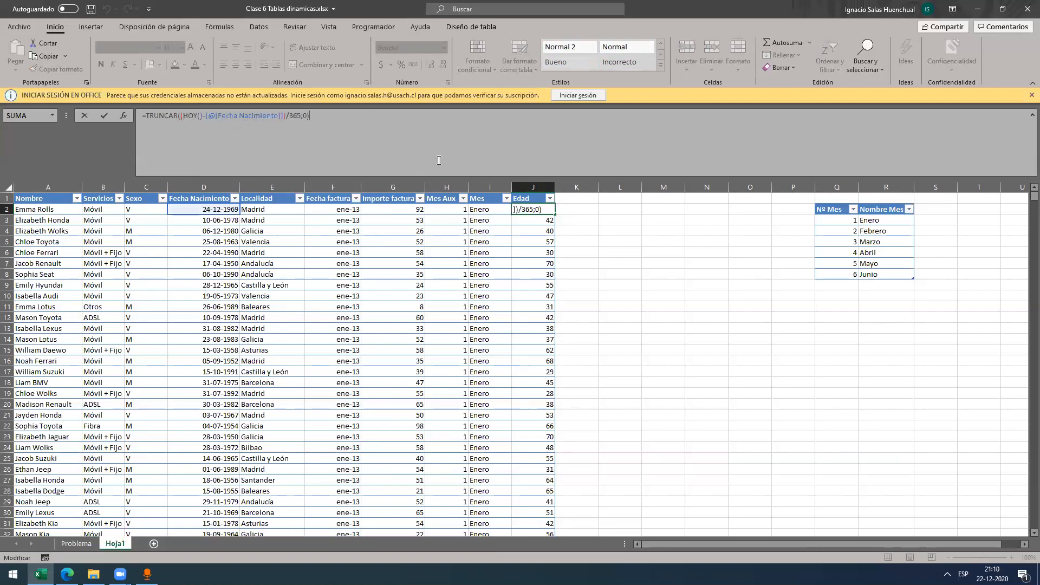
key(ctrl+Return)
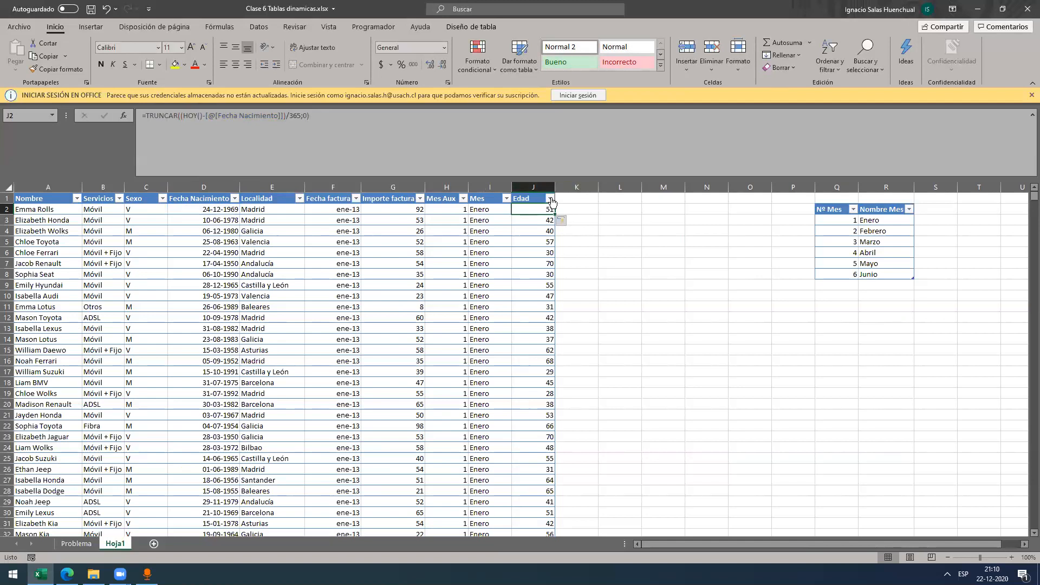
Step: Examine the Edad column's filter list for the span of ages, without applying a filter
click(550, 199)
drag(547, 339, 548, 410)
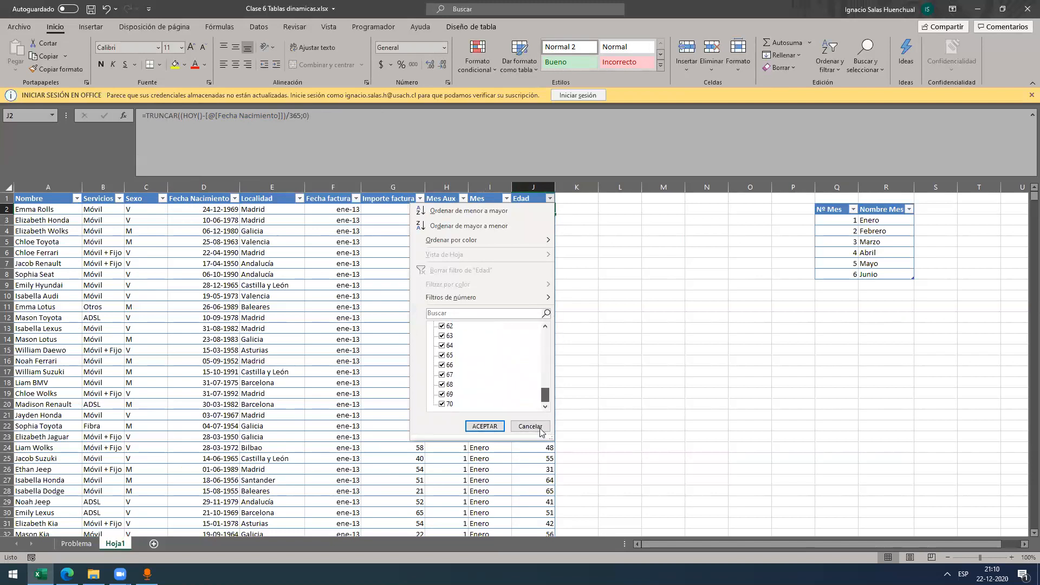
click(575, 263)
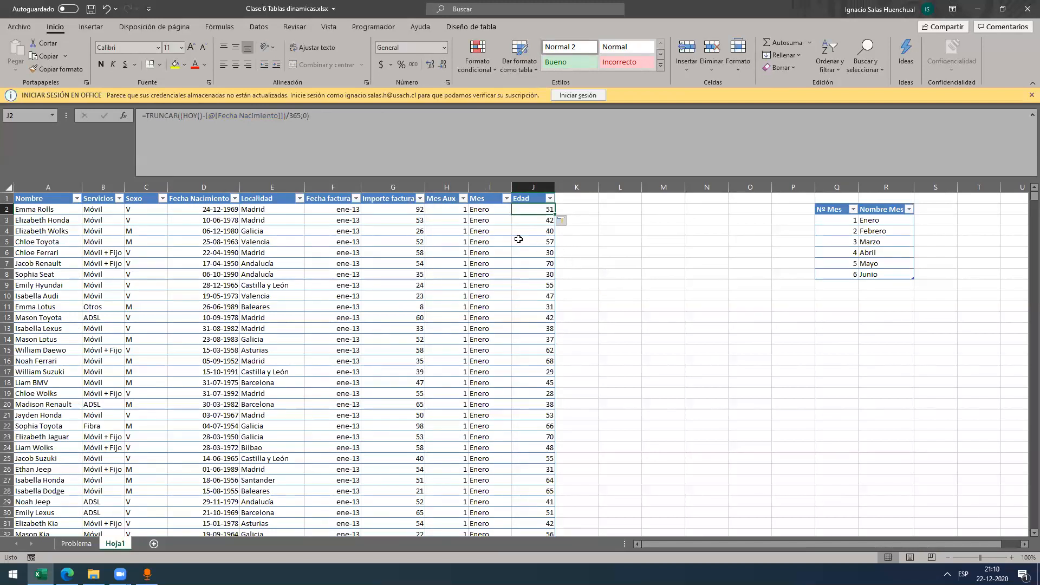
click(528, 250)
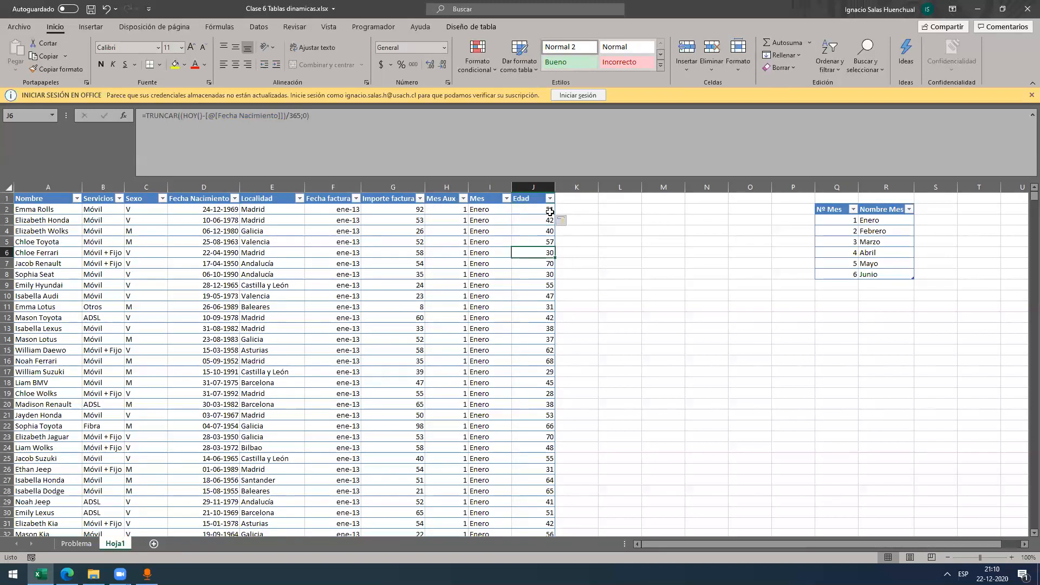
click(551, 201)
drag(546, 337, 541, 406)
mouse_move(545, 363)
mouse_down()
mouse_move(551, 320)
mouse_move(538, 412)
mouse_move(548, 382)
mouse_up()
click(620, 270)
click(574, 241)
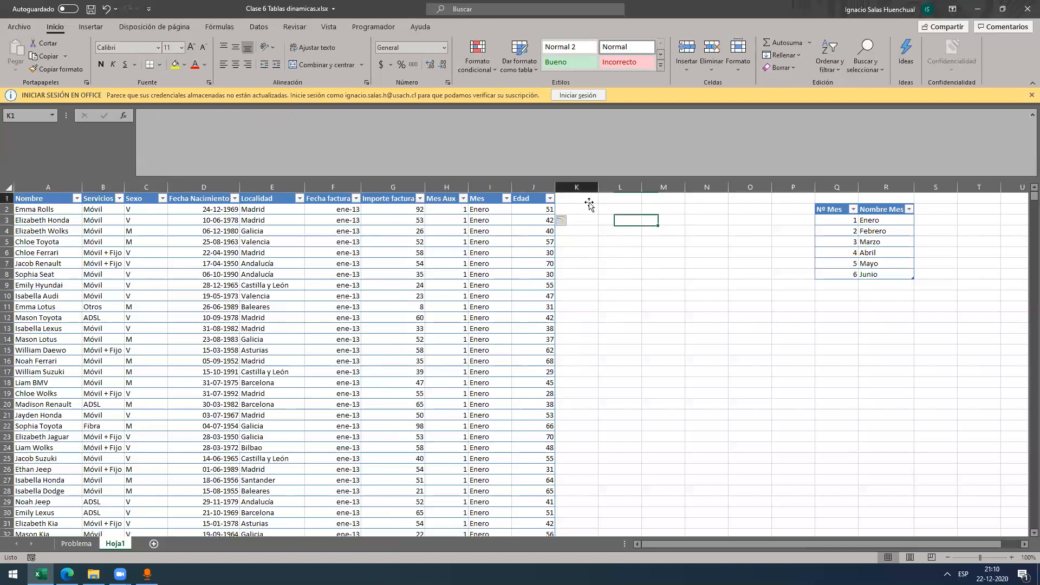
click(760, 208)
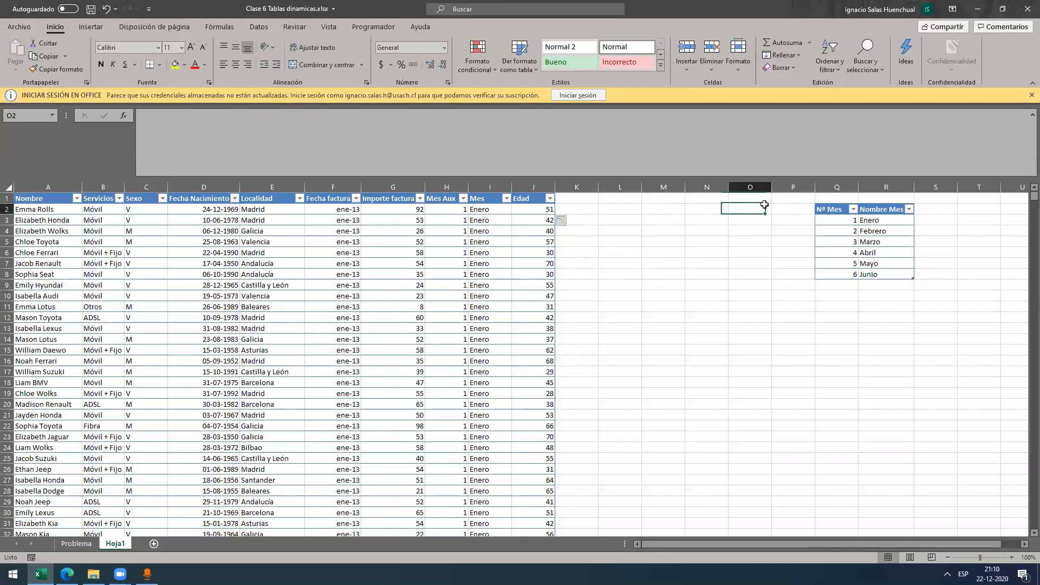
click(688, 210)
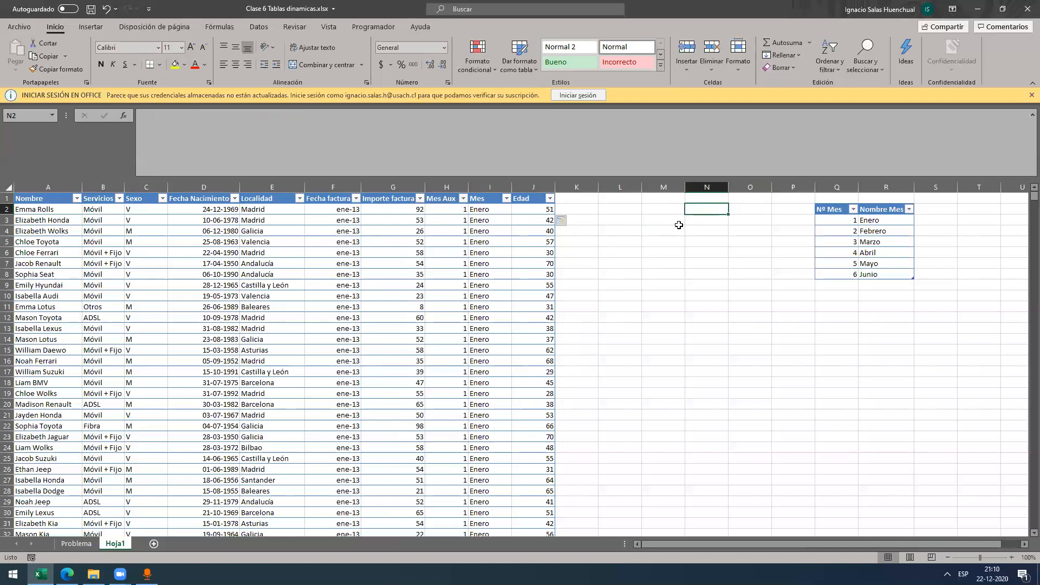
click(146, 573)
click(147, 574)
Step: Enter the age thresholds 20, 30 and 40 from M2 down and extend the series to 70 in M7
click(658, 210)
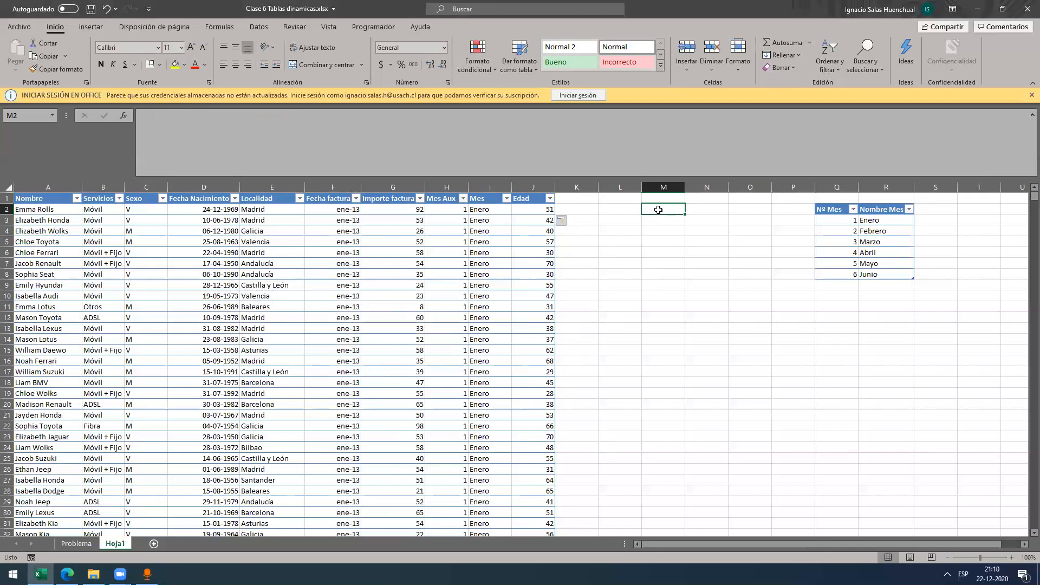
text(20)
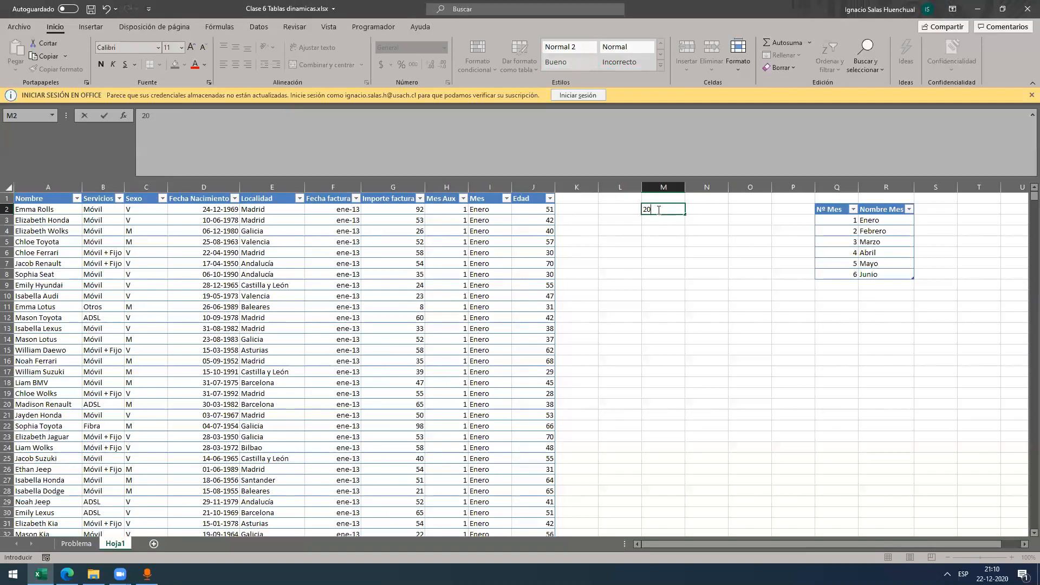
key(Return)
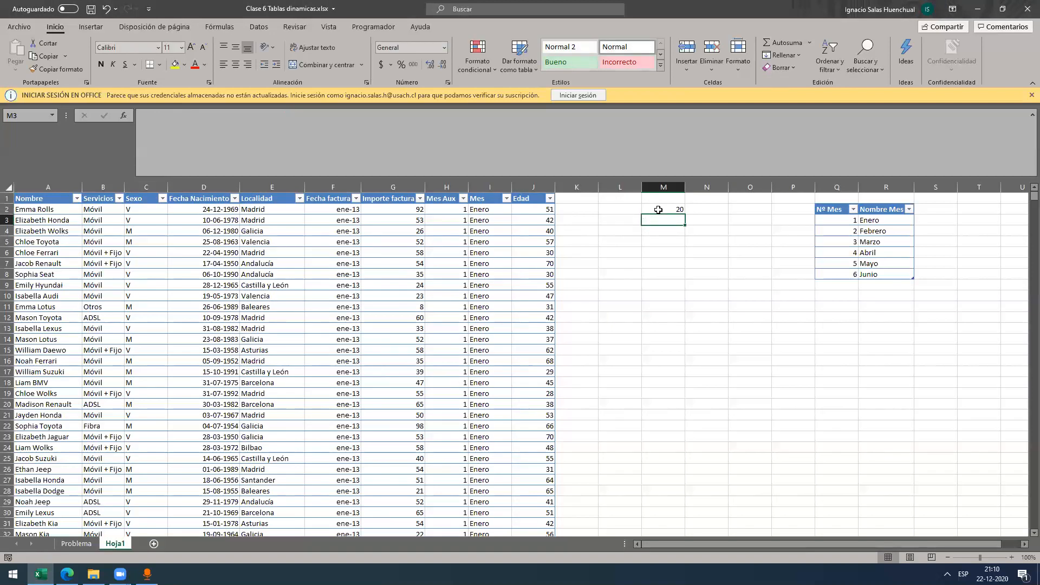
text(30)
key(Return)
text(40)
key(Return)
click(673, 222)
drag(673, 225, 676, 232)
drag(687, 238, 674, 264)
Step: Add the headers Edad in M1 and Rango de edad in N1, and widen column N to fit
click(705, 209)
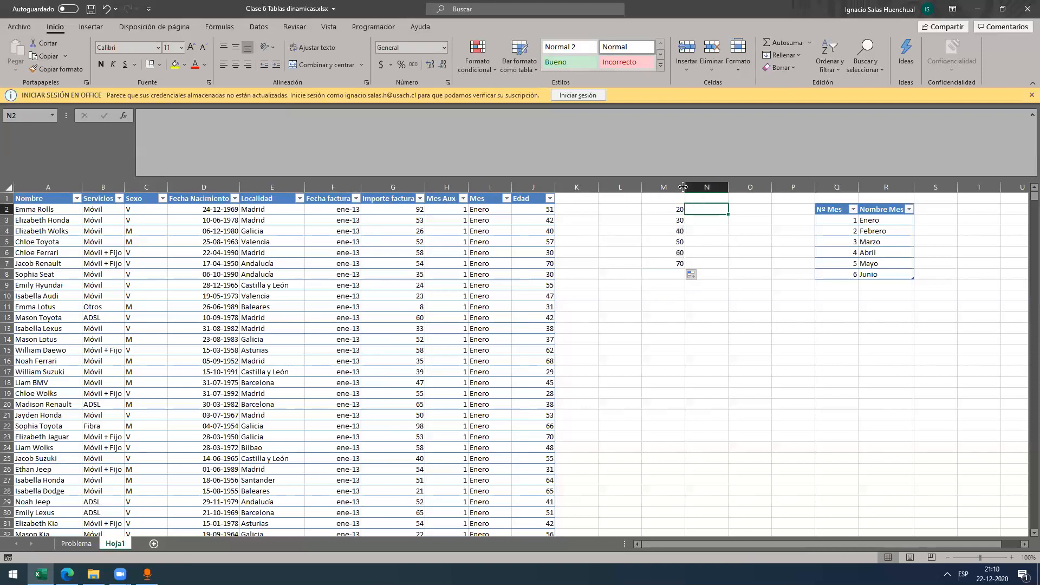
click(670, 201)
text(Edad)
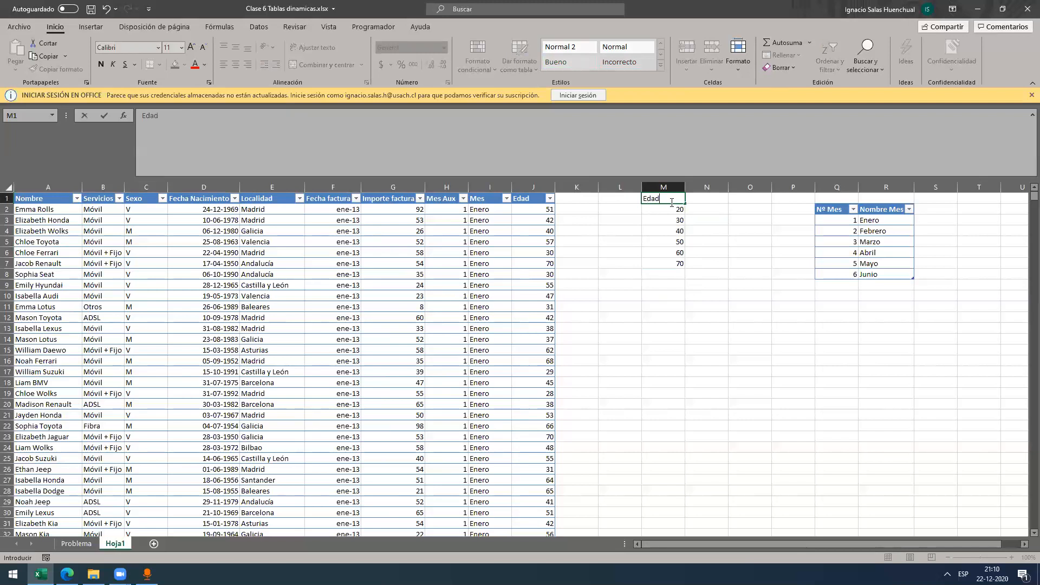
key(Tab)
text(Rango de ed)
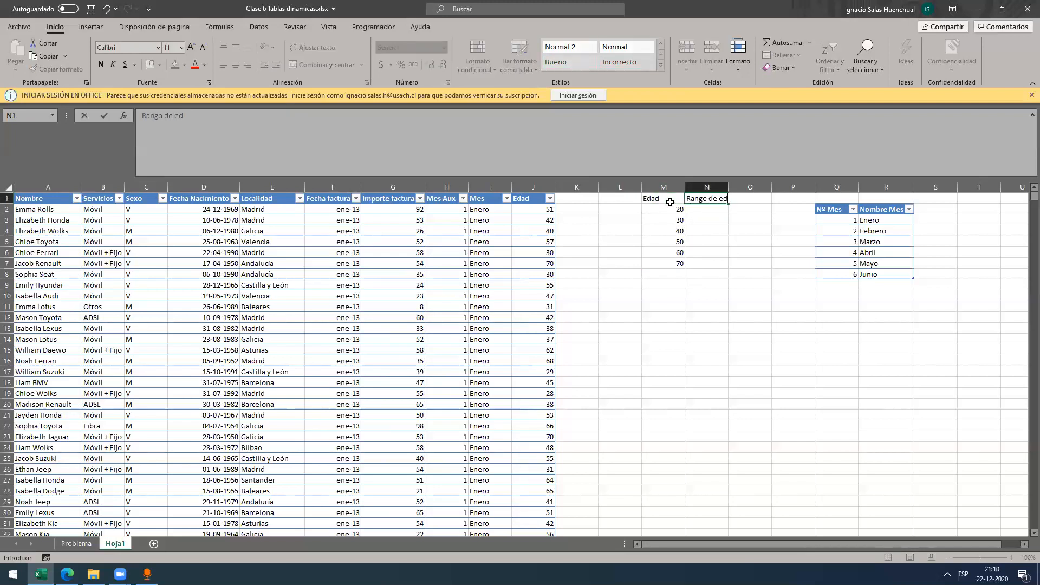
text(ad)
key(Return)
drag(728, 187, 738, 187)
Step: Enter the age range labels 20-30, 30-40 and 40-50 in cells N2 to N4
click(699, 213)
text(20-)
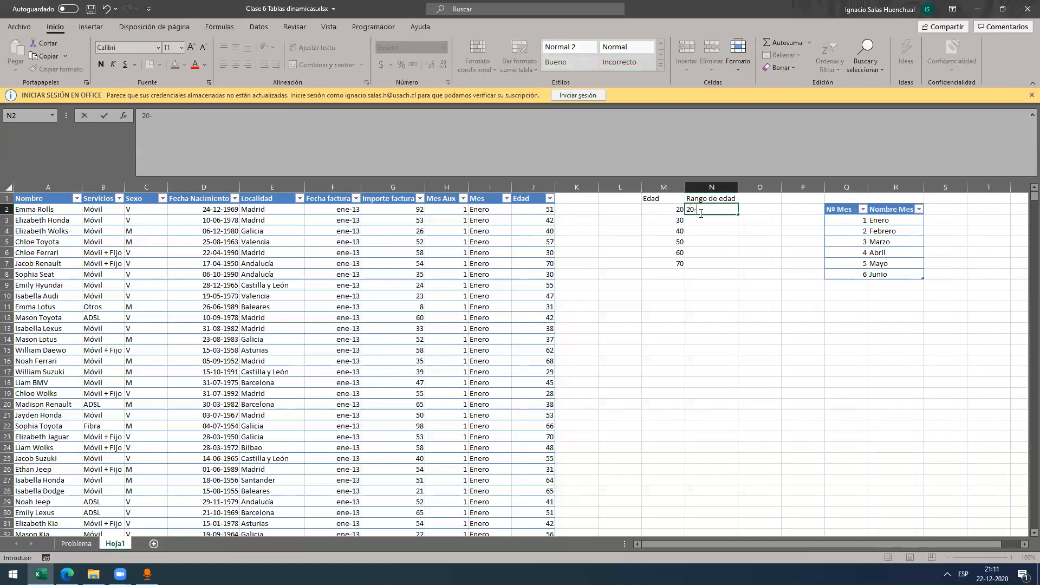
text(30)
key(Return)
text(30-30)
key(BackSpace)
key(BackSpace)
text(7)
text(0)
key(Return)
text(40-50)
key(Return)
Step: Enter the age range labels 50-60, 60-70 and 70+ in cells N5 to N7
text(50-60)
key(Return)
text(60-0)
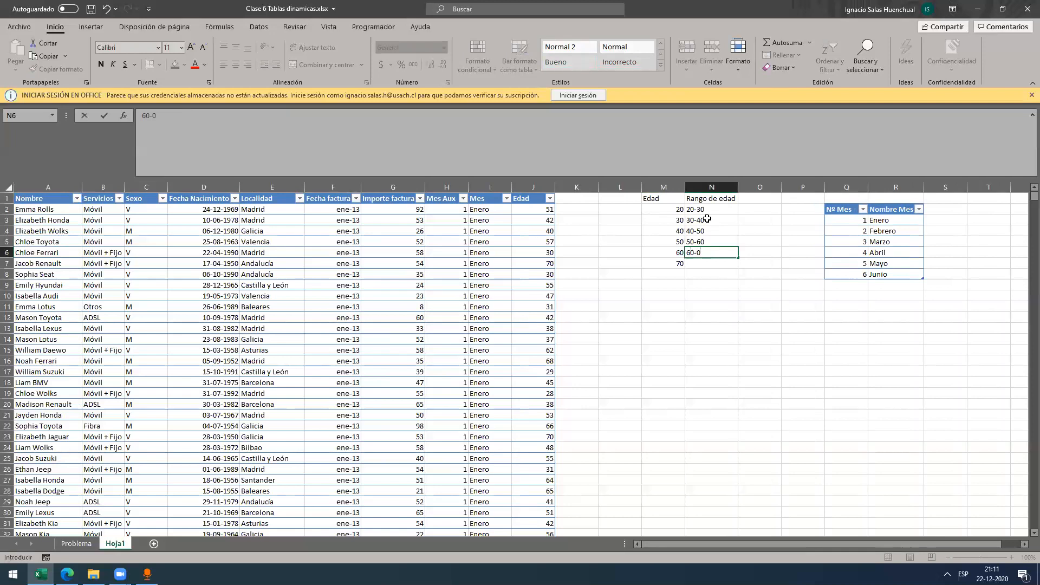
key(BackSpace)
text(70)
key(Return)
text(7)
key(Return)
Step: Convert M1:N7 into a table with headers and apply the blue-header, white-row style matching the billing table
key(Up)
key(Left)
key(ctrl+t)
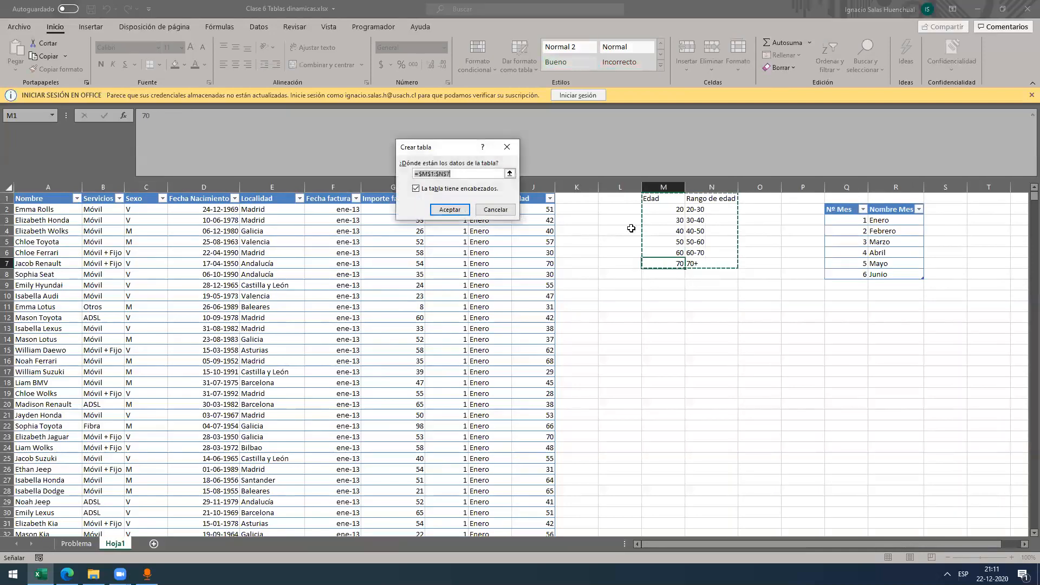
click(453, 211)
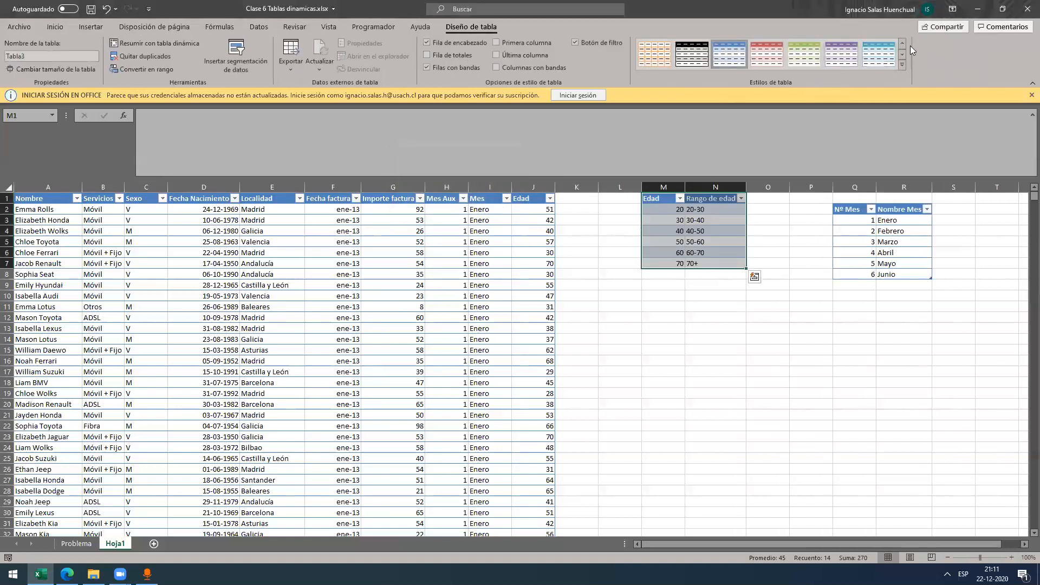
click(731, 55)
click(668, 231)
Step: Move the month lookup table up one row so its headers sit in Q1:R1
drag(850, 209, 899, 282)
drag(899, 282, 898, 278)
drag(856, 216, 897, 264)
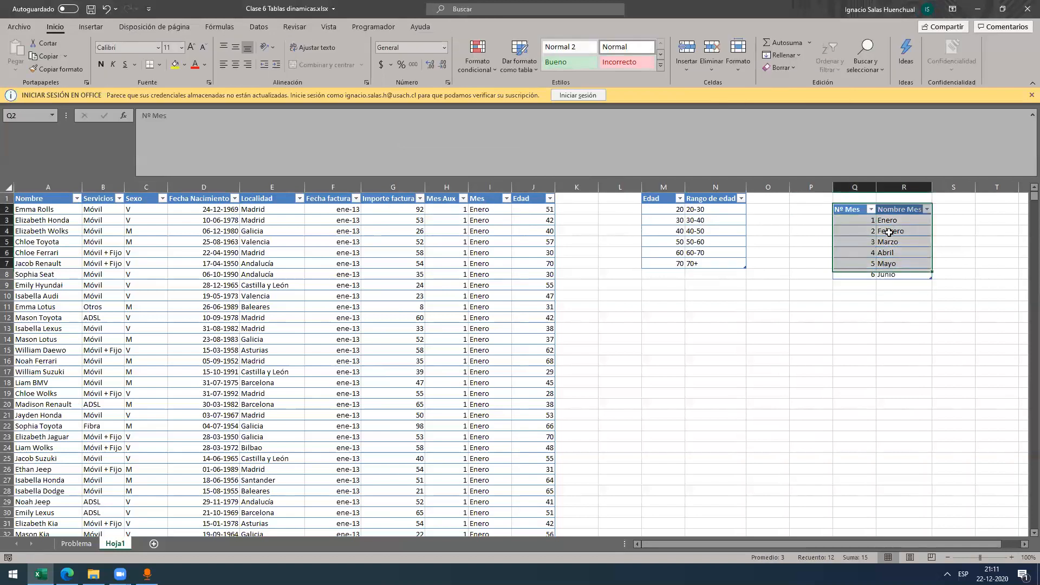
click(899, 219)
drag(901, 206, 903, 197)
click(812, 306)
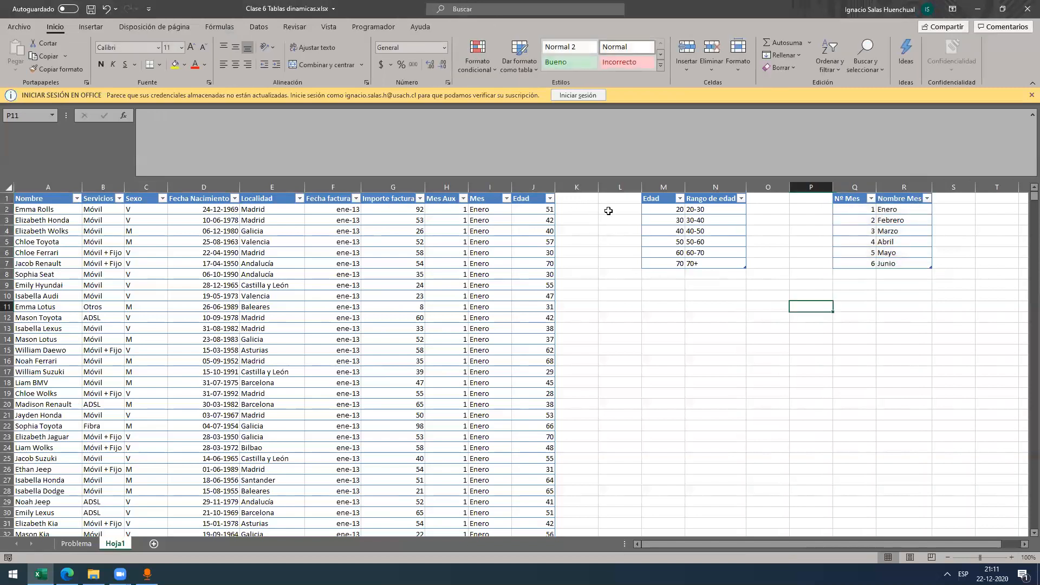
Step: Add a "Rango de edad" column to the billing table in K1 and fit the column's width to its content
click(655, 222)
click(578, 209)
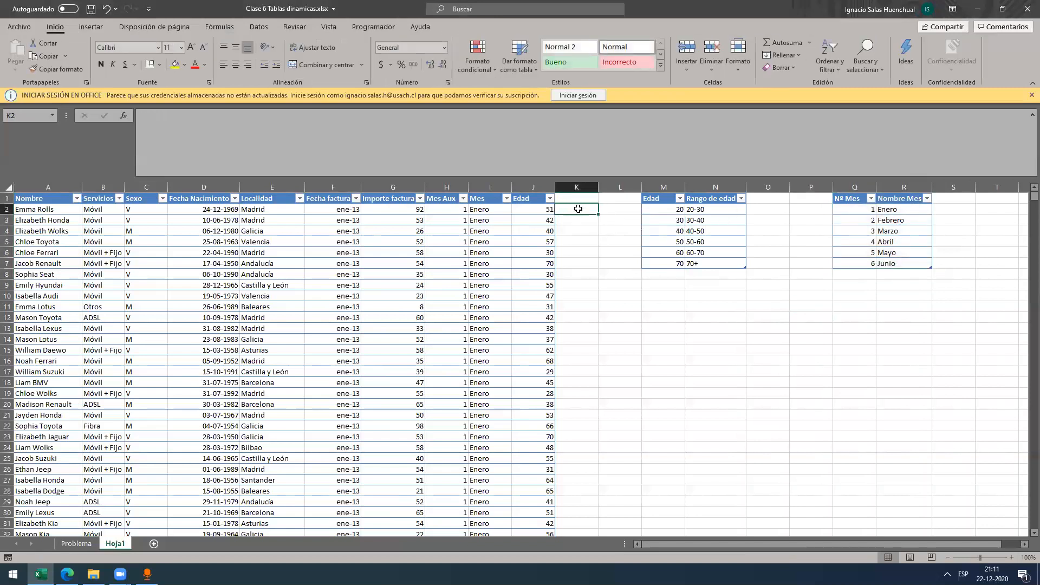
key(Up)
text(Rango de edad)
key(Return)
drag(600, 186, 602, 186)
double_click(601, 187)
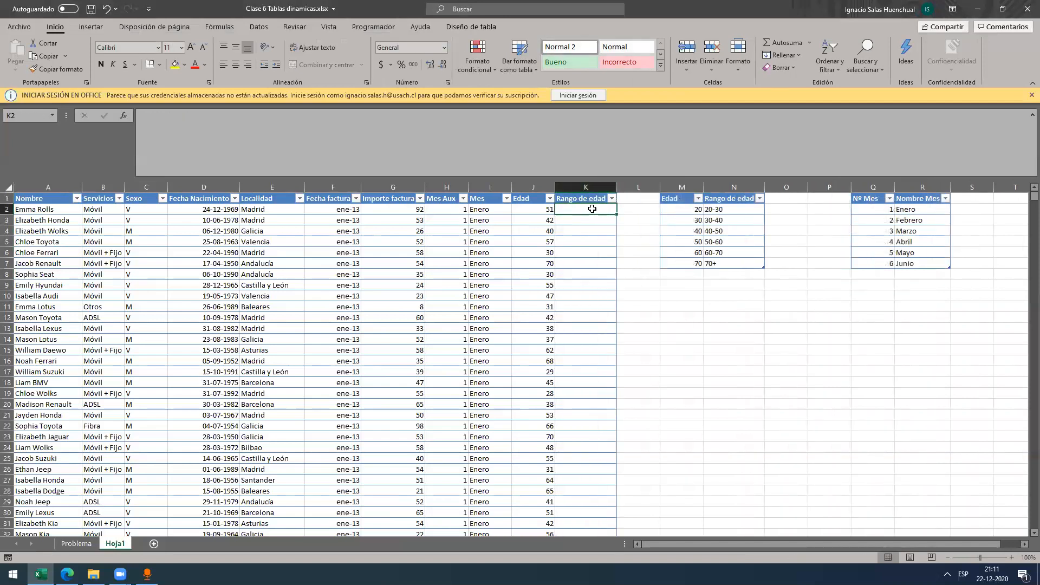
text(+BUSCARV()
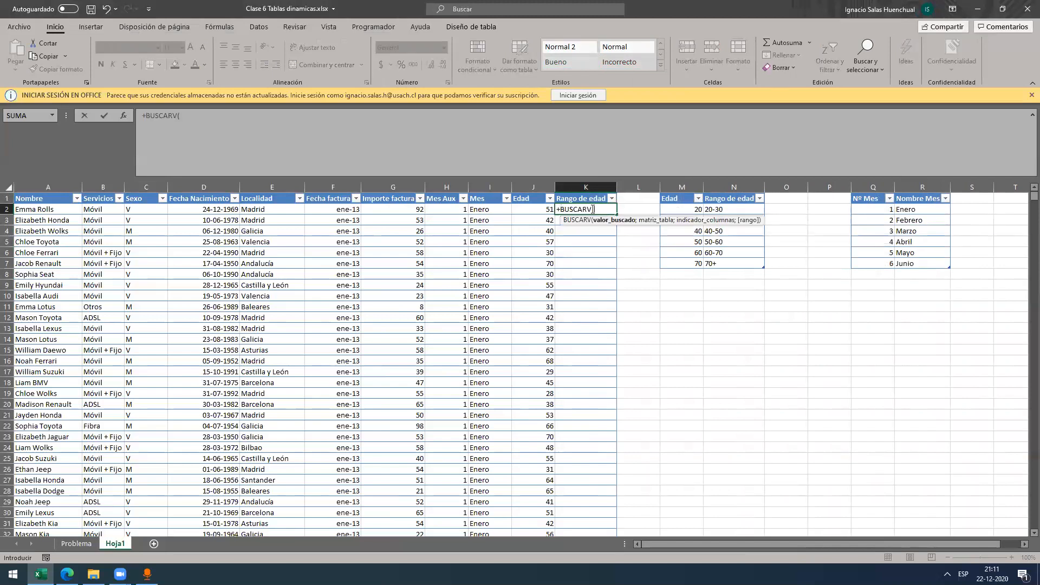
click(542, 209)
text(;)
drag(687, 212, 735, 261)
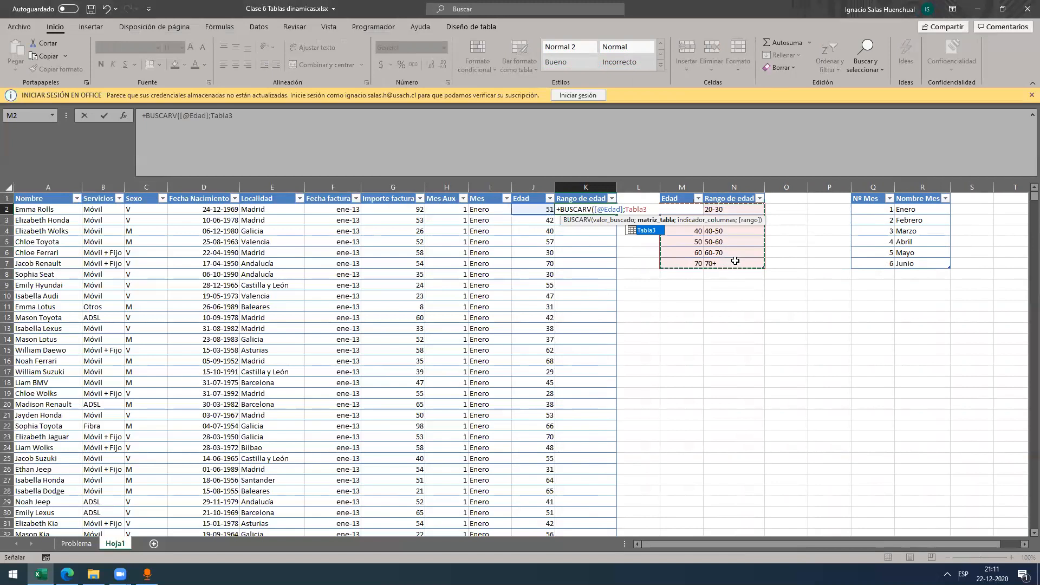
text(;2;)
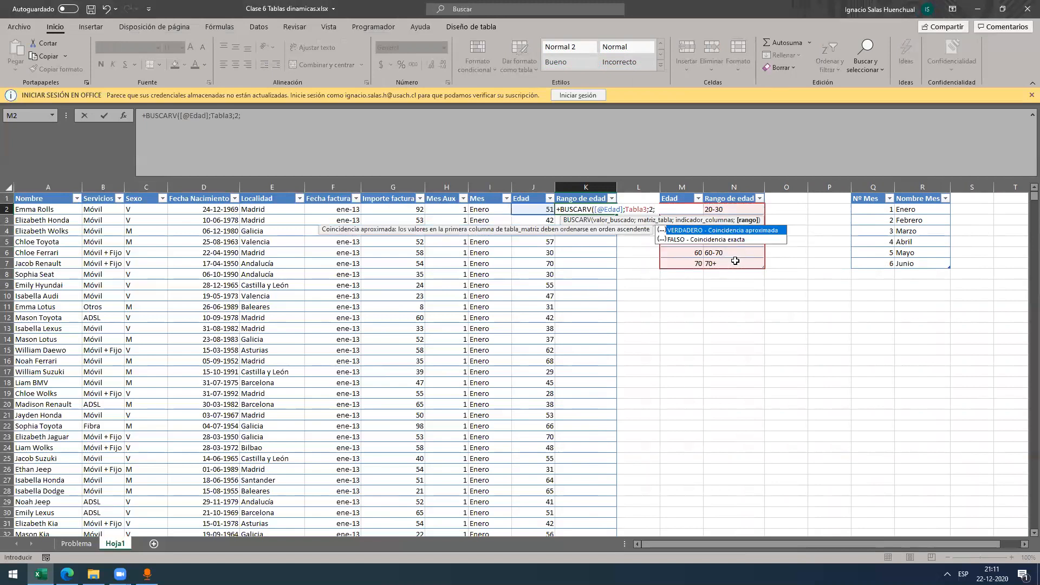
key(Tab)
text())
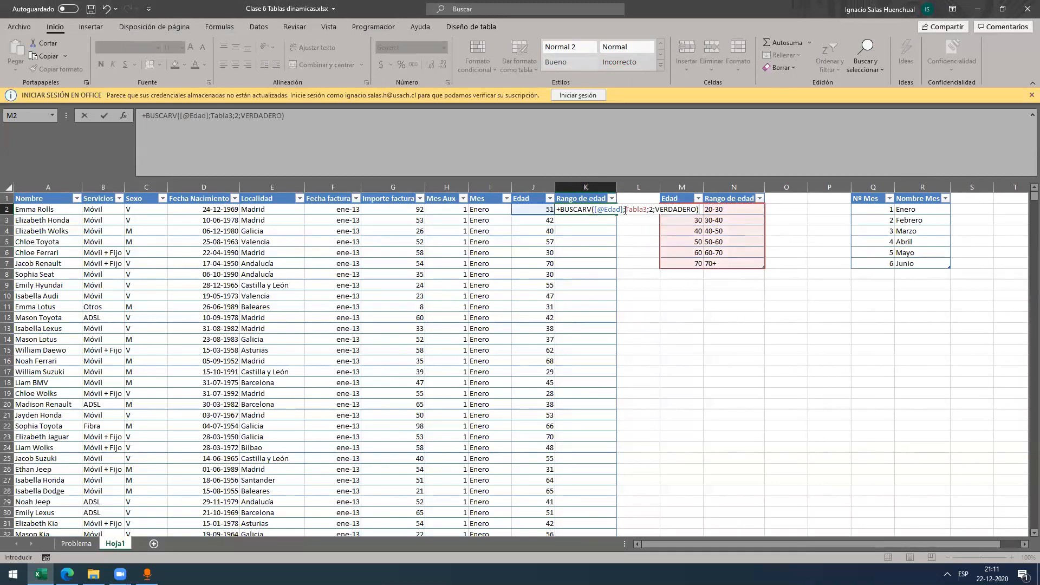
key(Return)
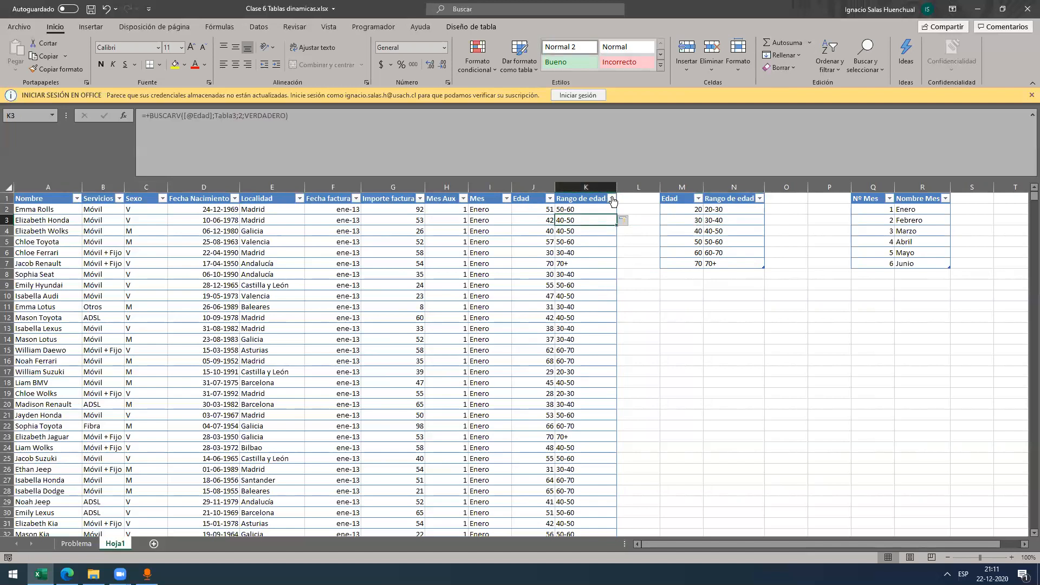
Step: Examine the distinct values in the filter lists of the billing table's Rango de edad and Edad columns
click(611, 199)
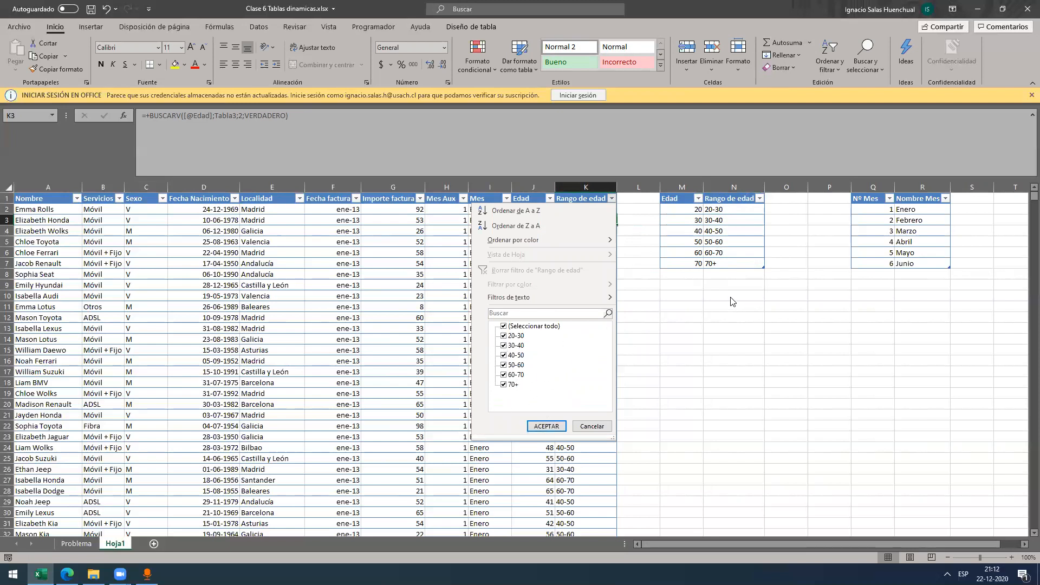
click(678, 249)
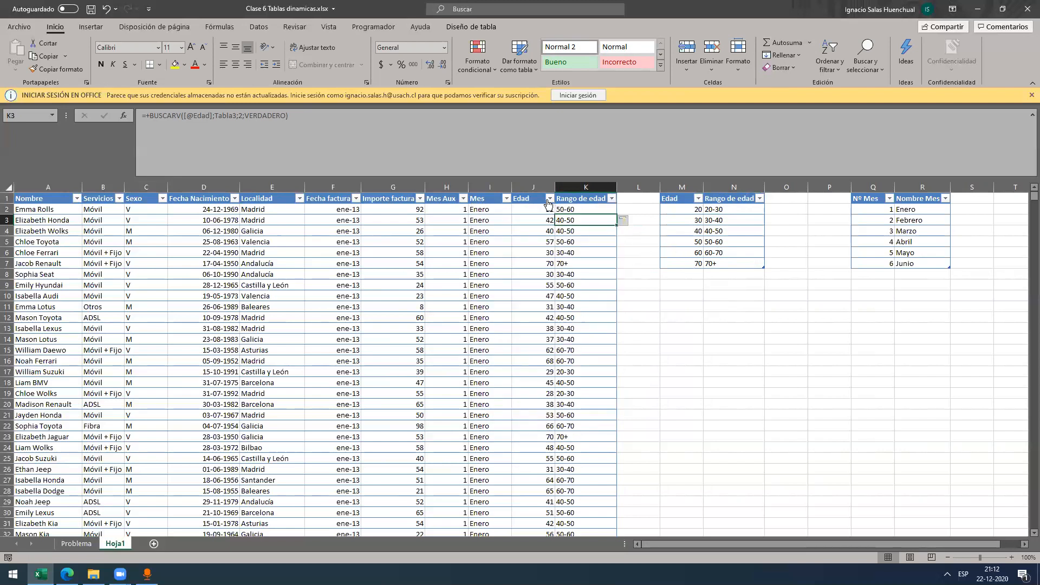
click(548, 205)
scroll(545, 347, down, 9)
drag(548, 361, 557, 357)
click(615, 244)
click(599, 210)
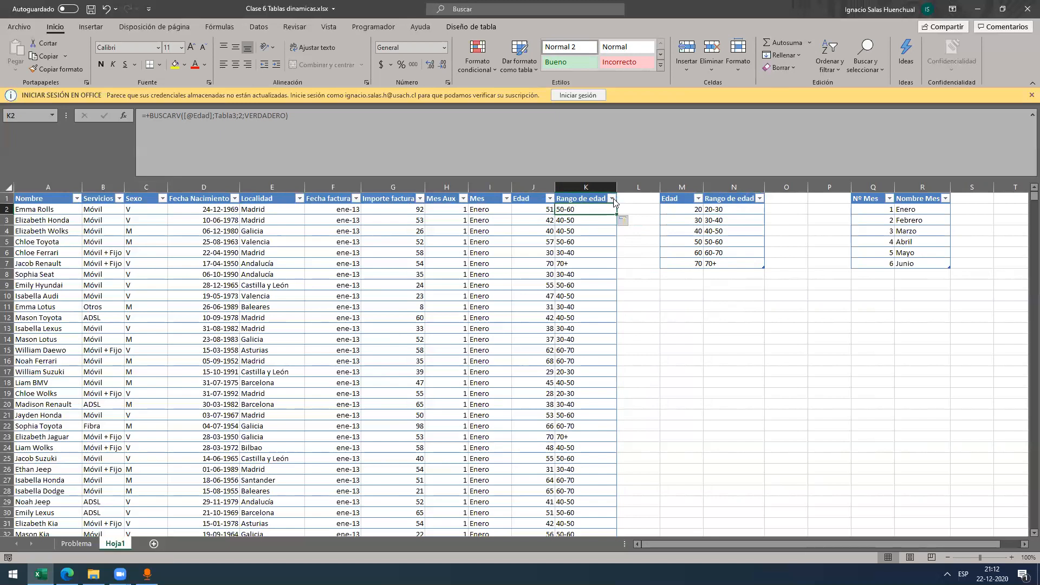
click(611, 199)
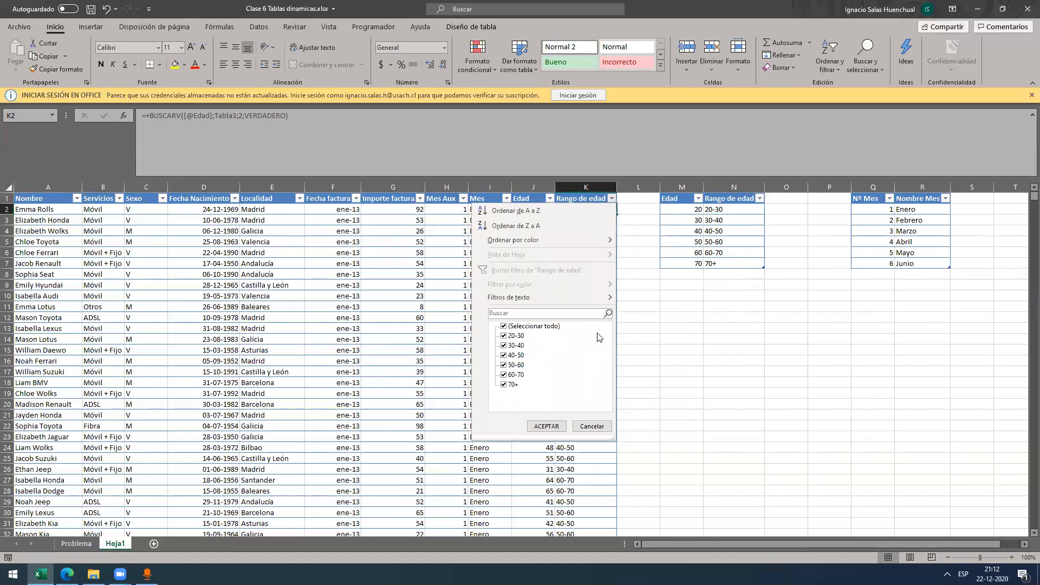
click(707, 272)
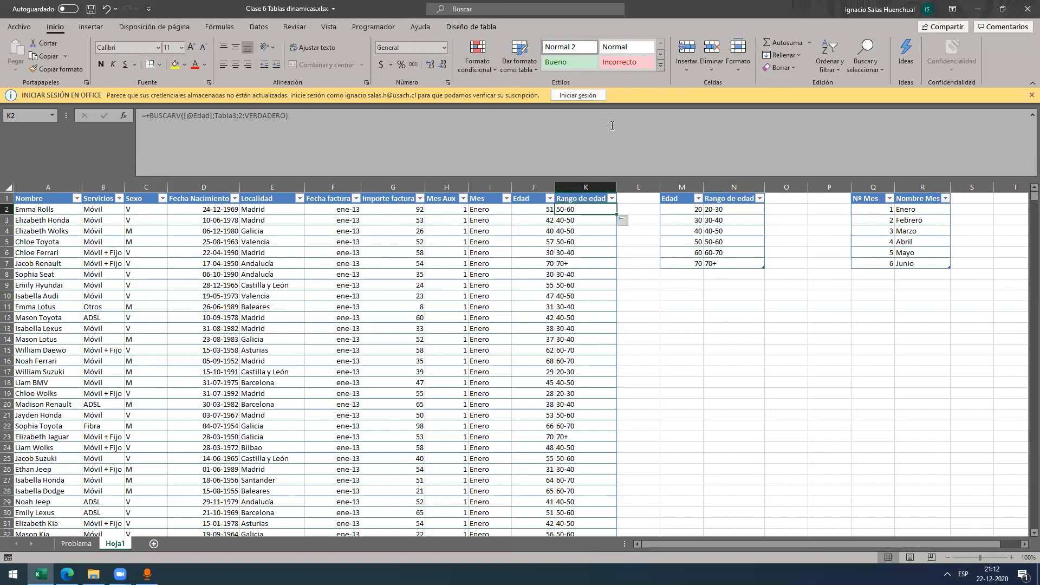
click(574, 245)
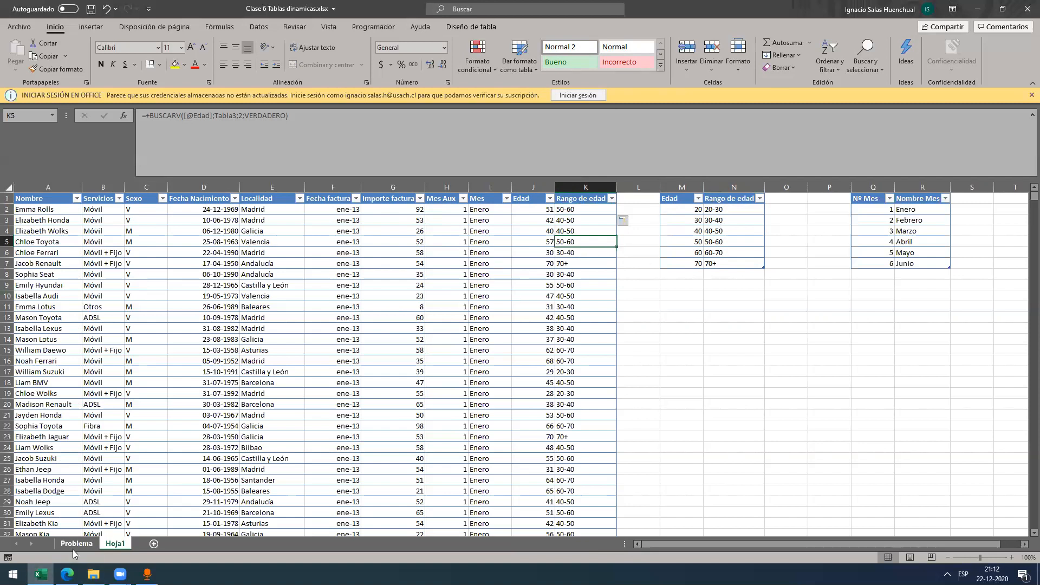
Step: Rename the Hoja1 sheet as Base
click(89, 547)
click(107, 548)
right_click(108, 549)
text(cBase)
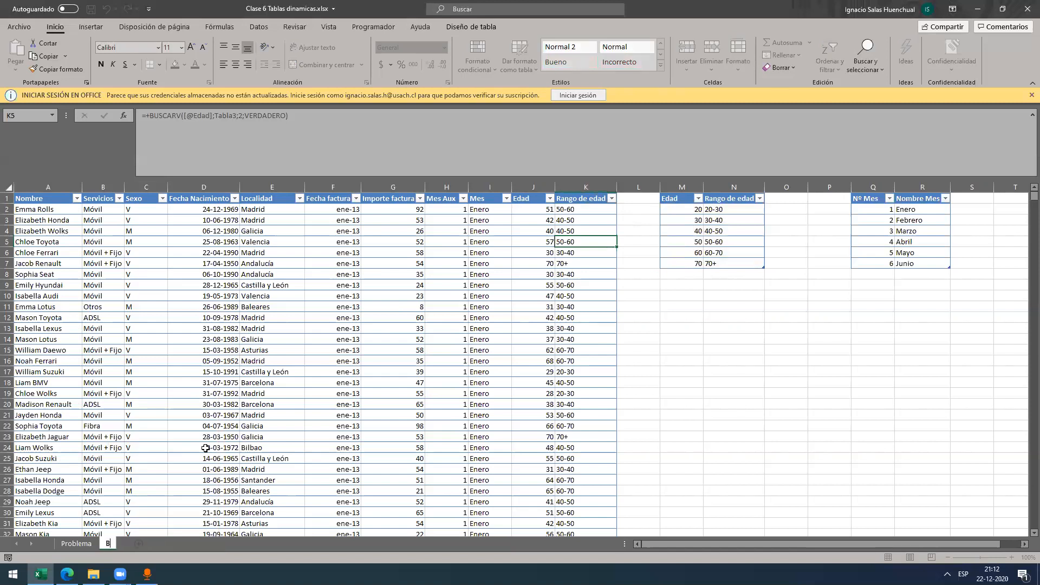
key(Return)
Step: Copy the text "Importe por mes y servicio" from the exercise text box on the Problema sheet
click(89, 548)
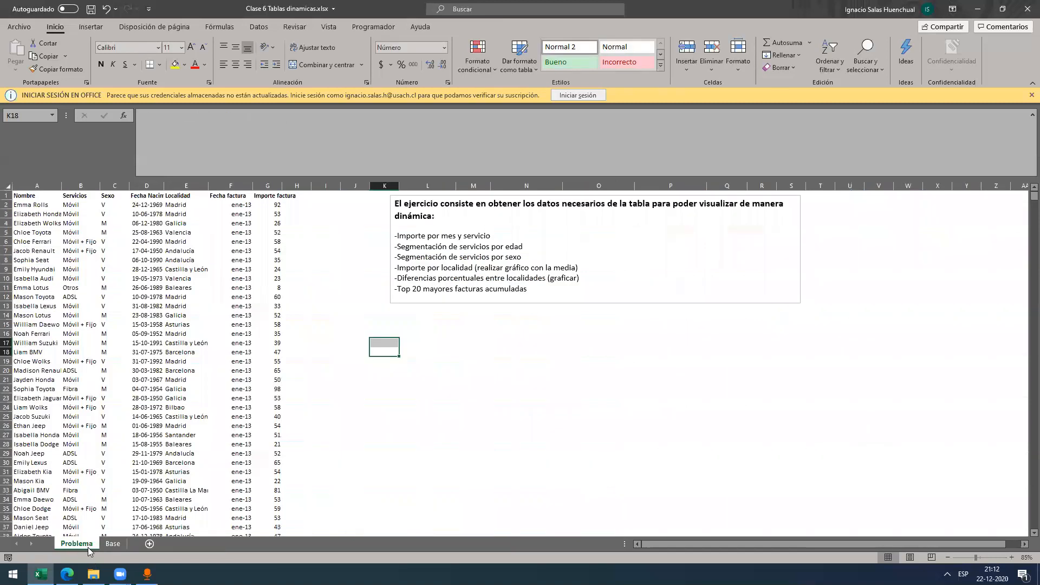
click(493, 257)
drag(491, 236, 397, 236)
key(ctrl+c)
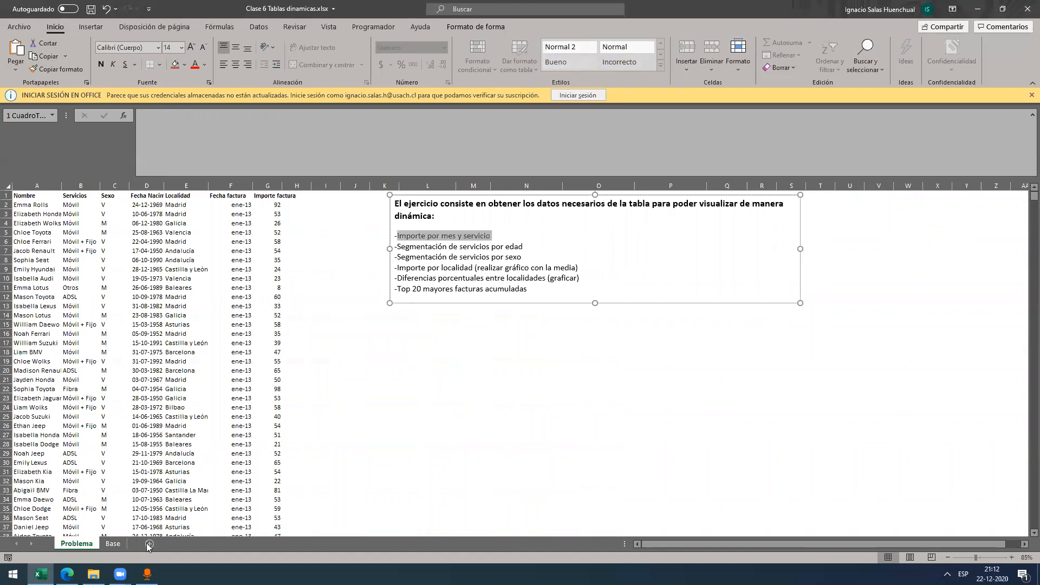
Step: Add a new sheet named Tablas and paste the title "Importe por mes y servicio" into cell A1
click(148, 544)
drag(174, 544, 172, 545)
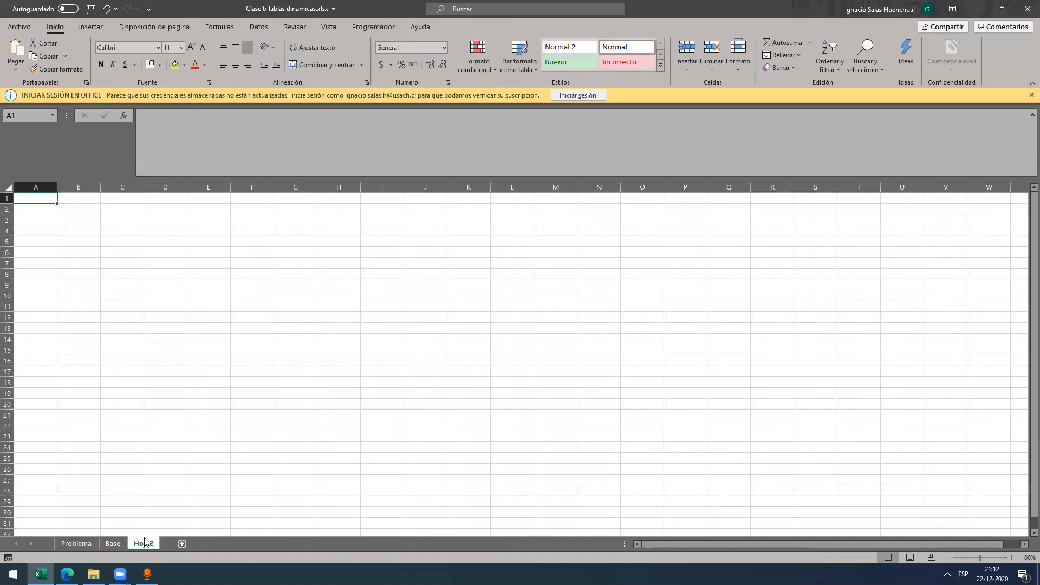
right_click(144, 541)
click(177, 420)
text(Tablas)
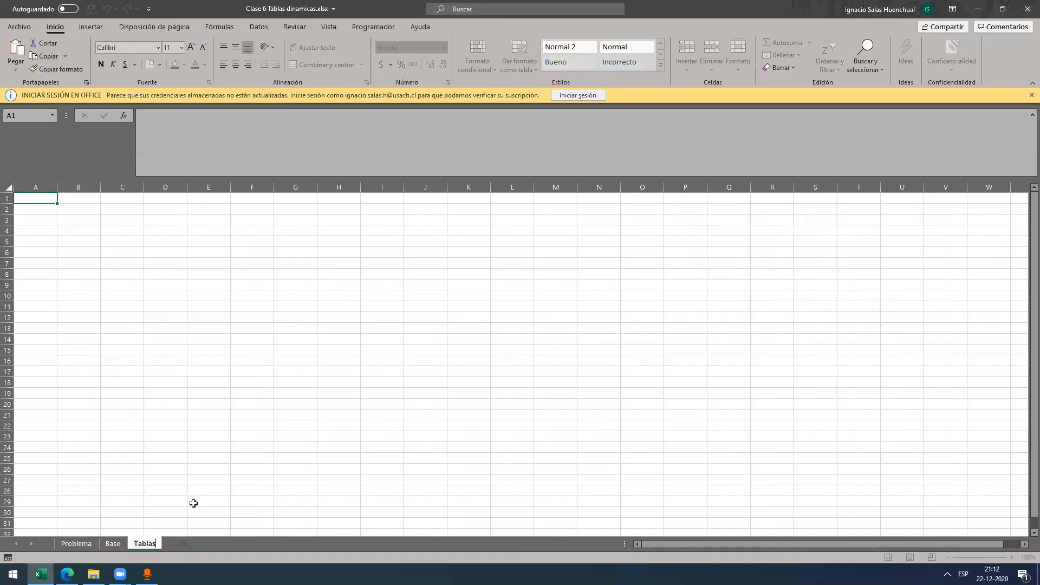
key(Return)
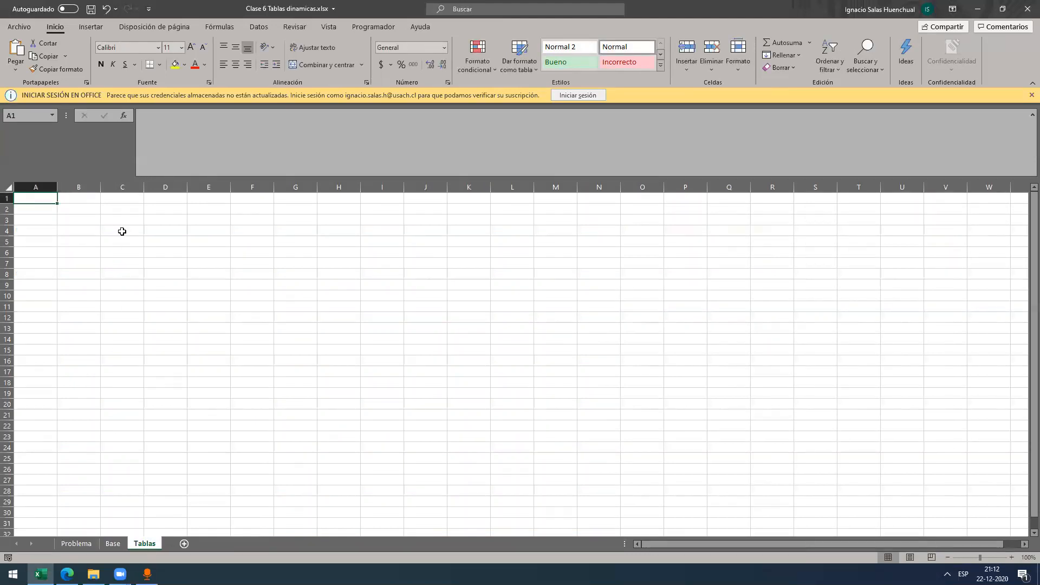
key(ctrl+v)
click(109, 247)
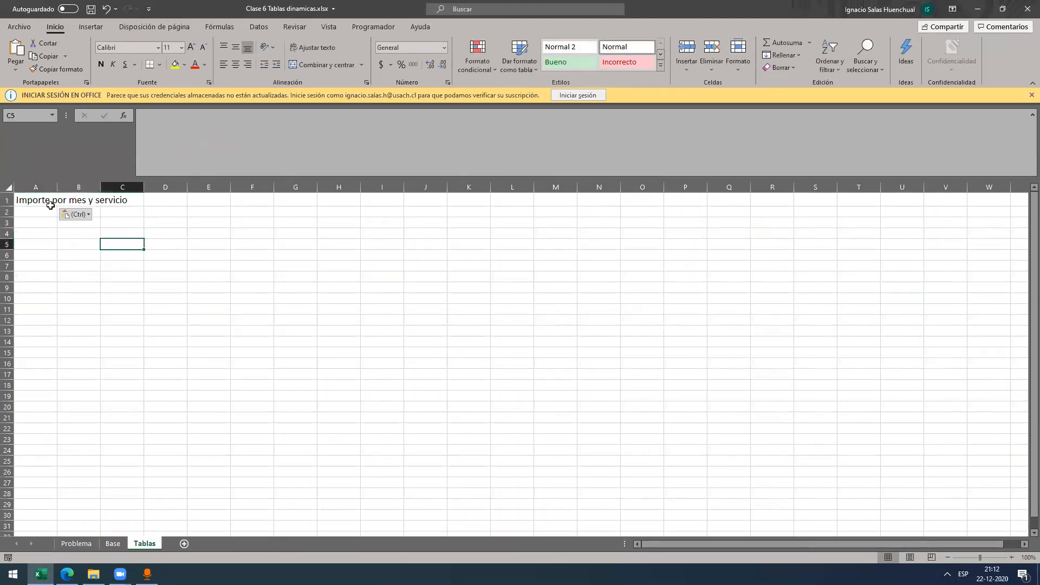
Step: Create a pivot table from the Base sheet's billing table, Tabla1, placed on the existing sheet at Tablas!$A$3
click(112, 543)
click(260, 263)
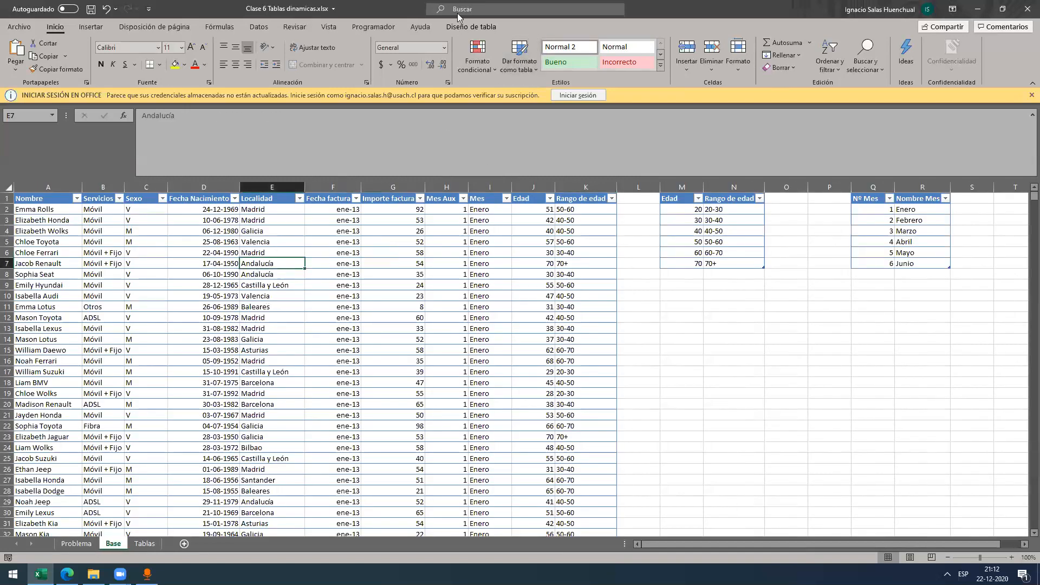
click(481, 28)
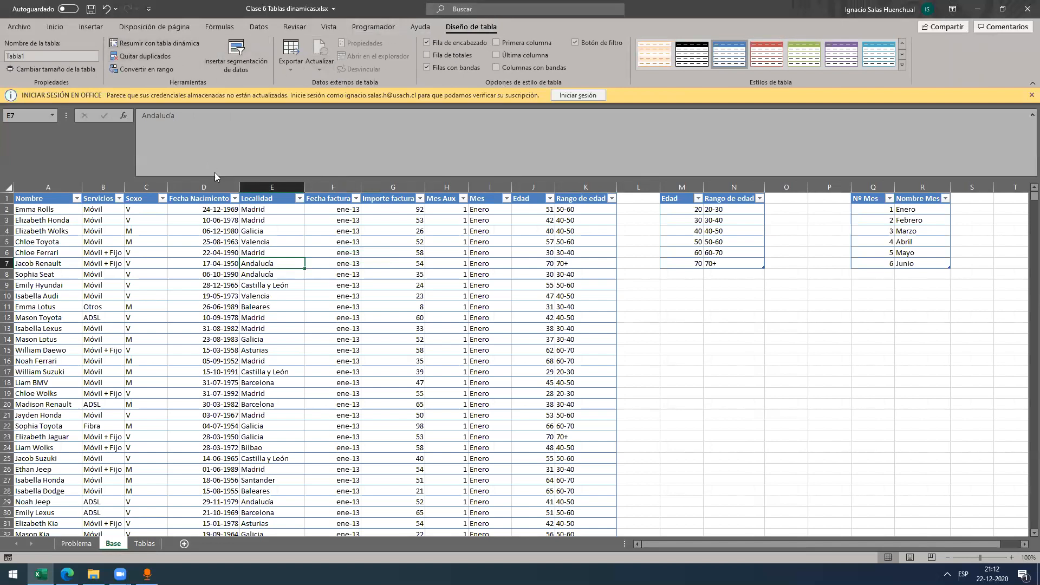
click(180, 47)
click(363, 211)
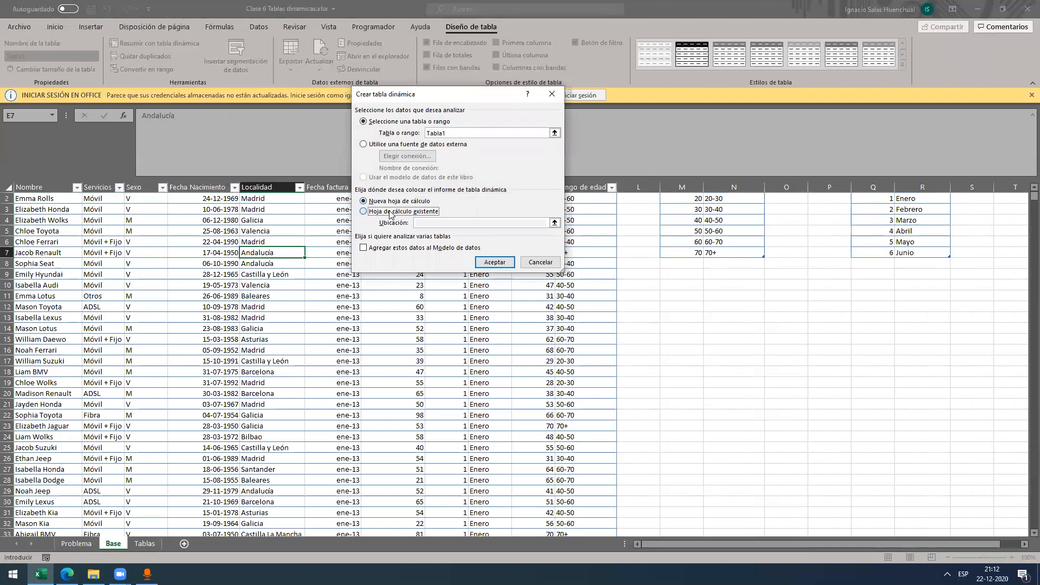
click(554, 222)
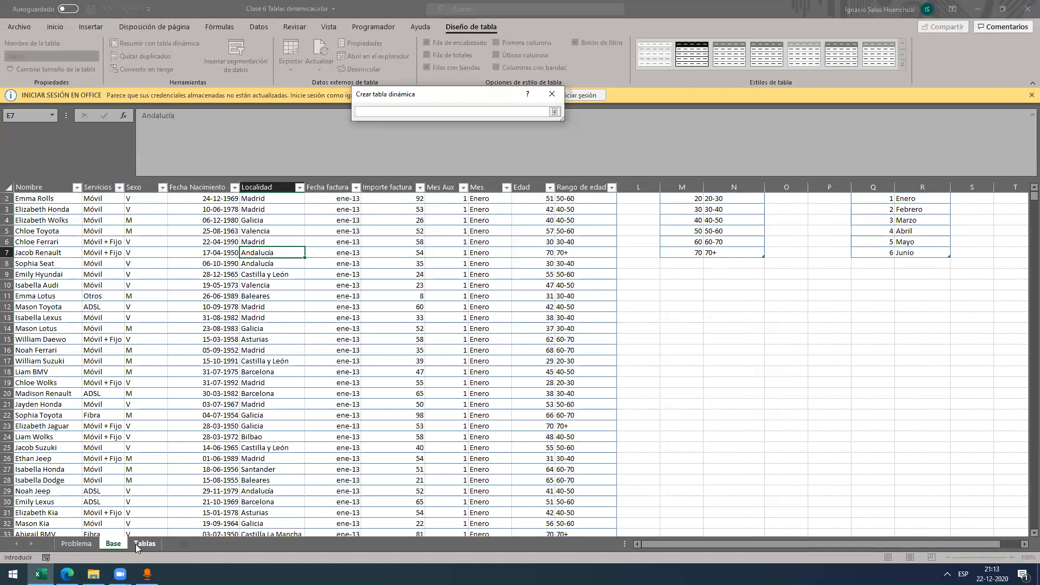
click(145, 543)
click(45, 219)
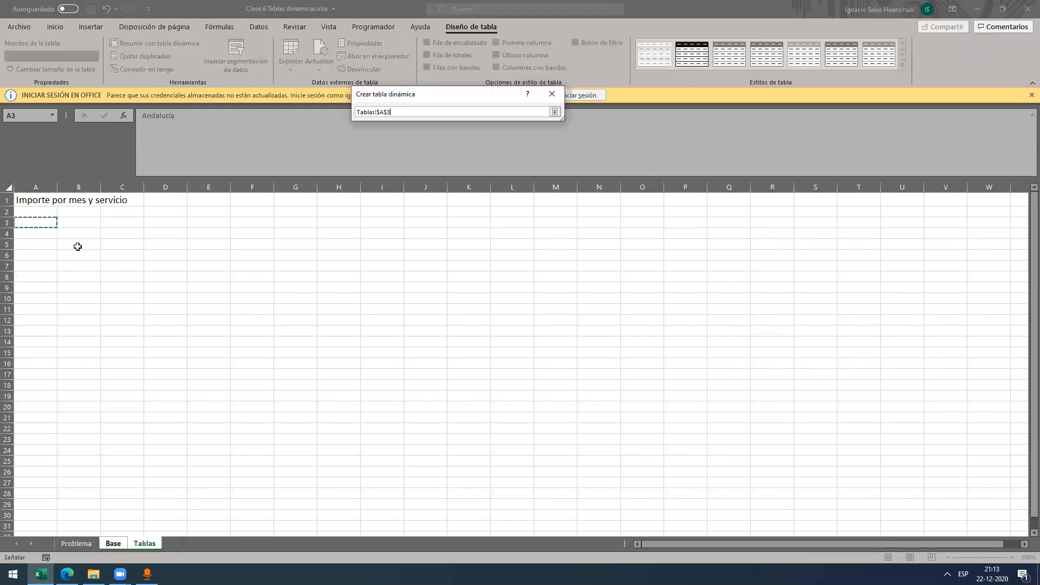
key(Return)
key(Return)
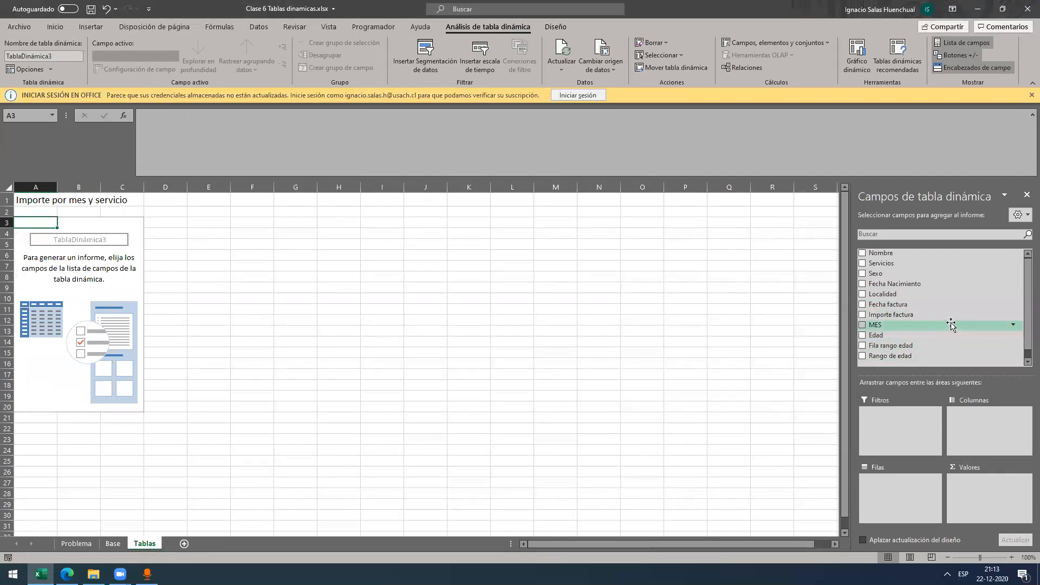
Step: Refresh the pivot table on the Tablas sheet so its field list matches the Base table's current columns
click(117, 546)
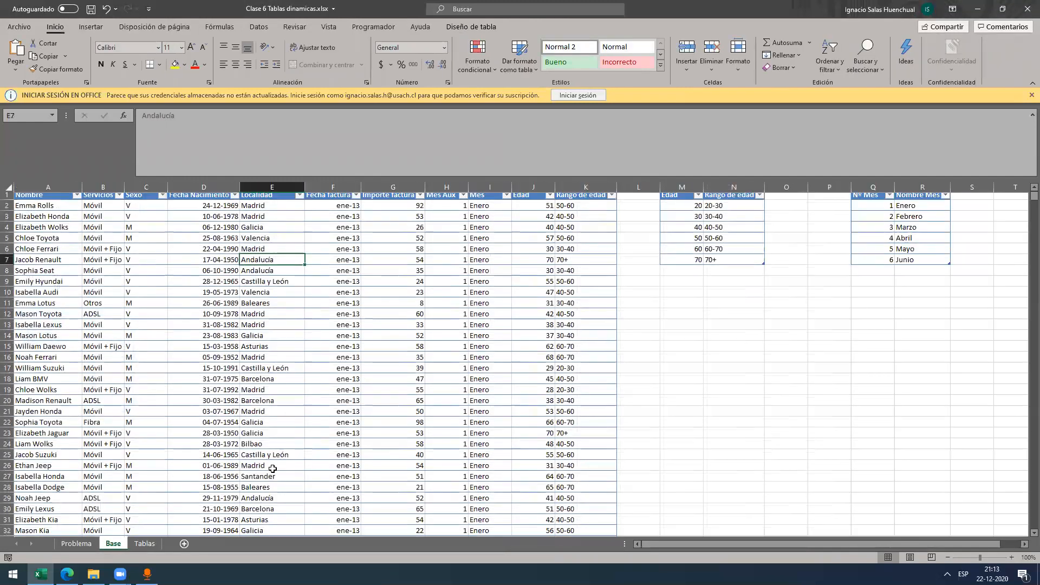
click(154, 546)
click(488, 27)
click(562, 52)
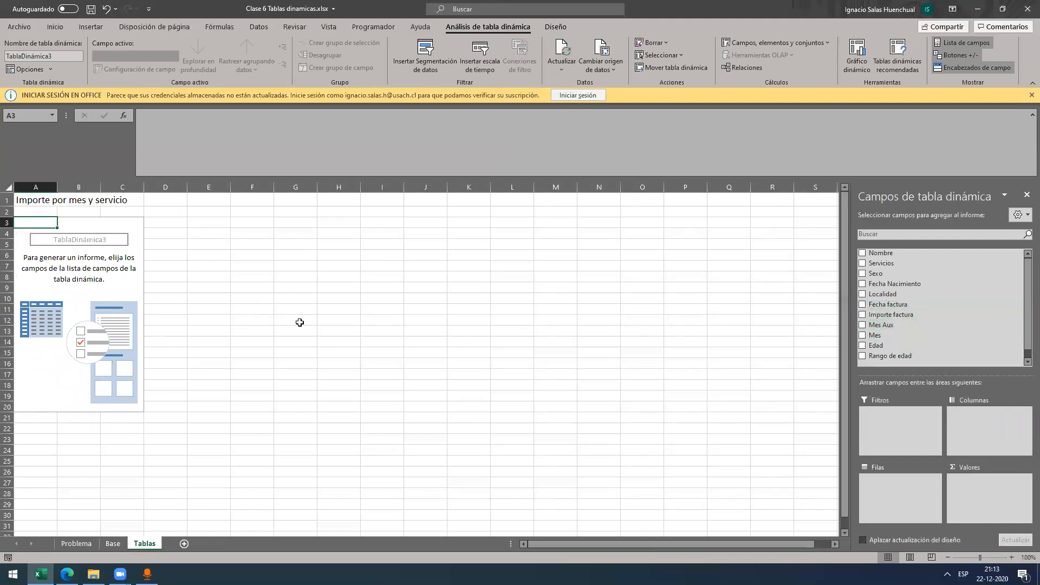
Step: Lay out the pivot table with Servicios as rows, Mes as columns and the sum of Importe factura as values
scroll(911, 320, down, 1)
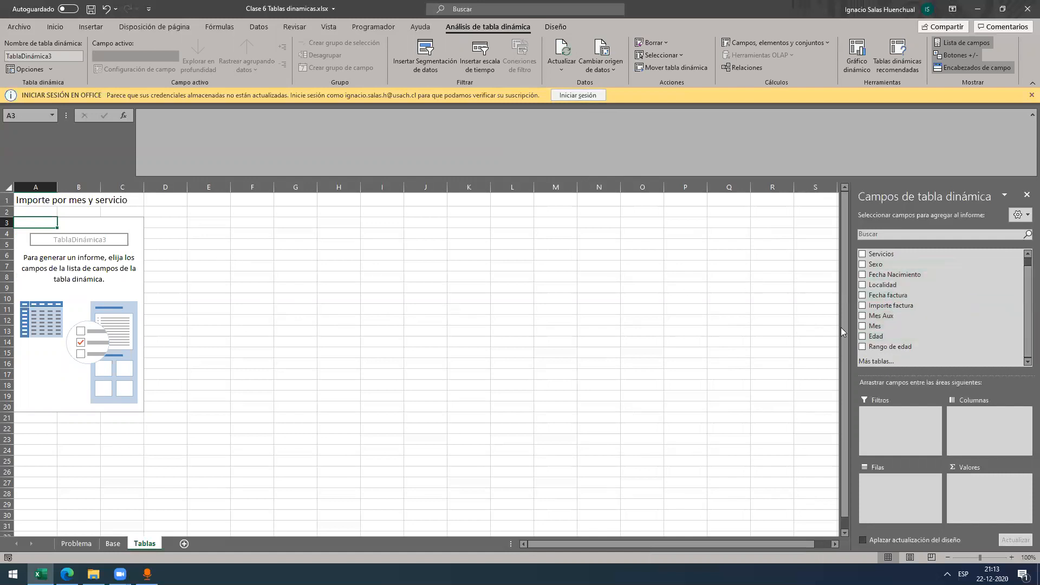
scroll(975, 304, up, 1)
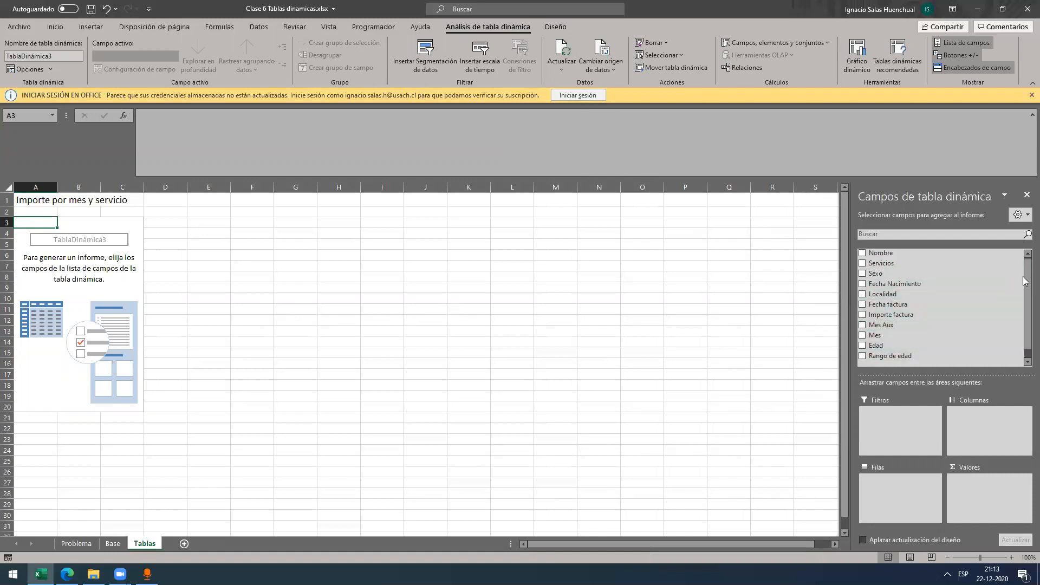
drag(911, 264, 897, 491)
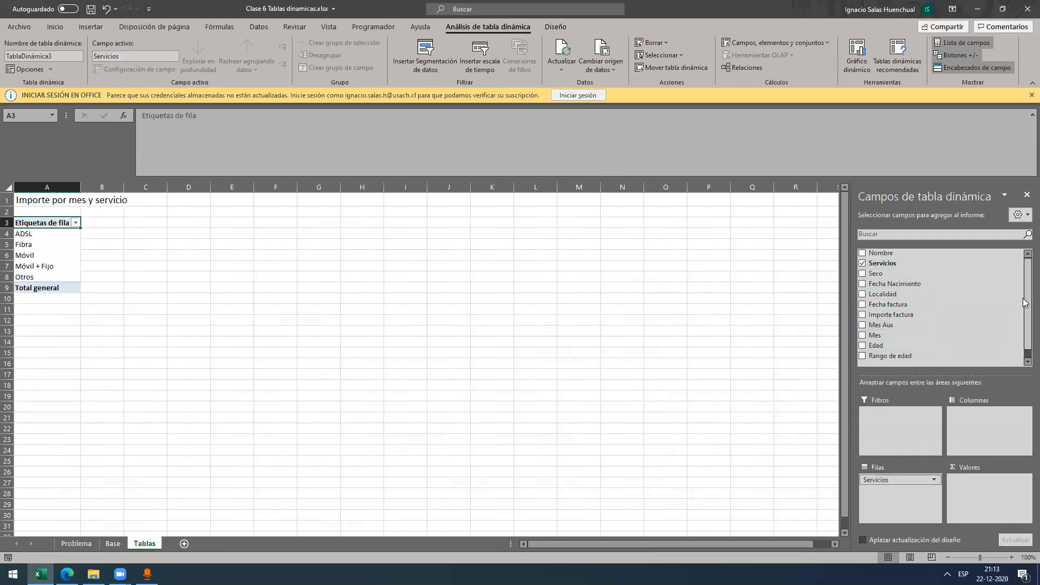
drag(875, 335, 992, 426)
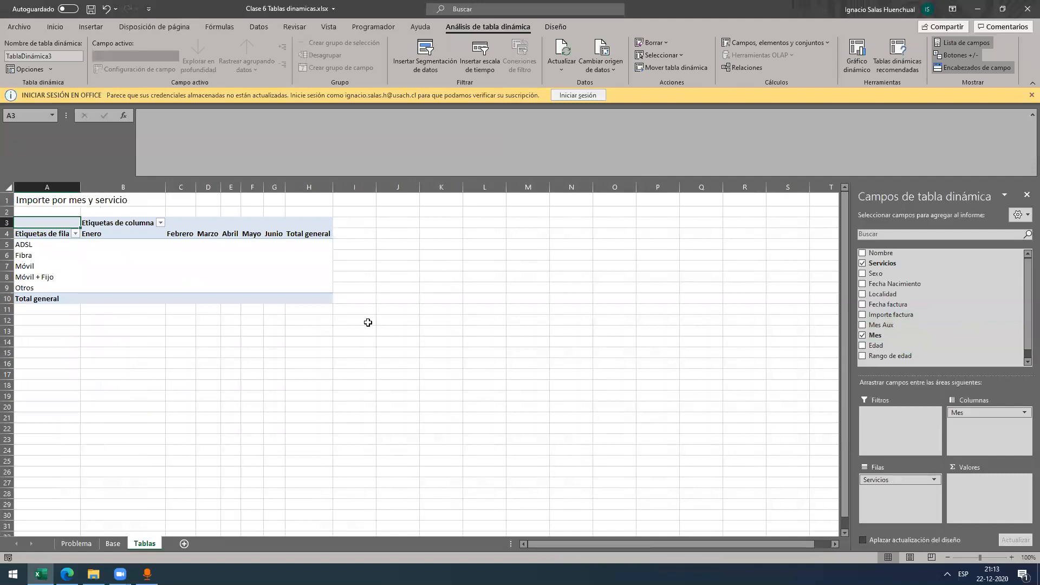
scroll(1023, 298, down, 1)
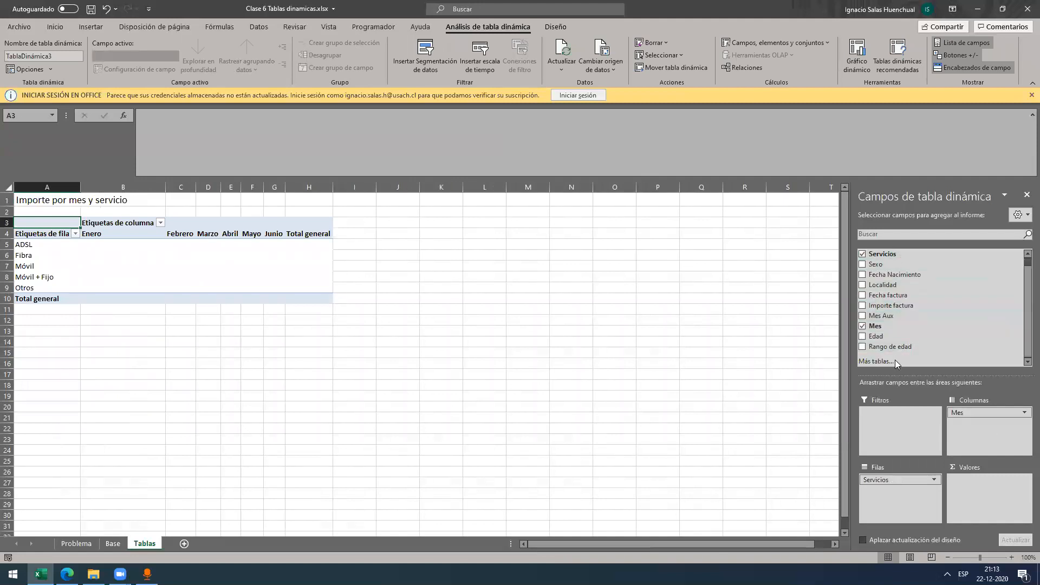
drag(895, 306, 976, 496)
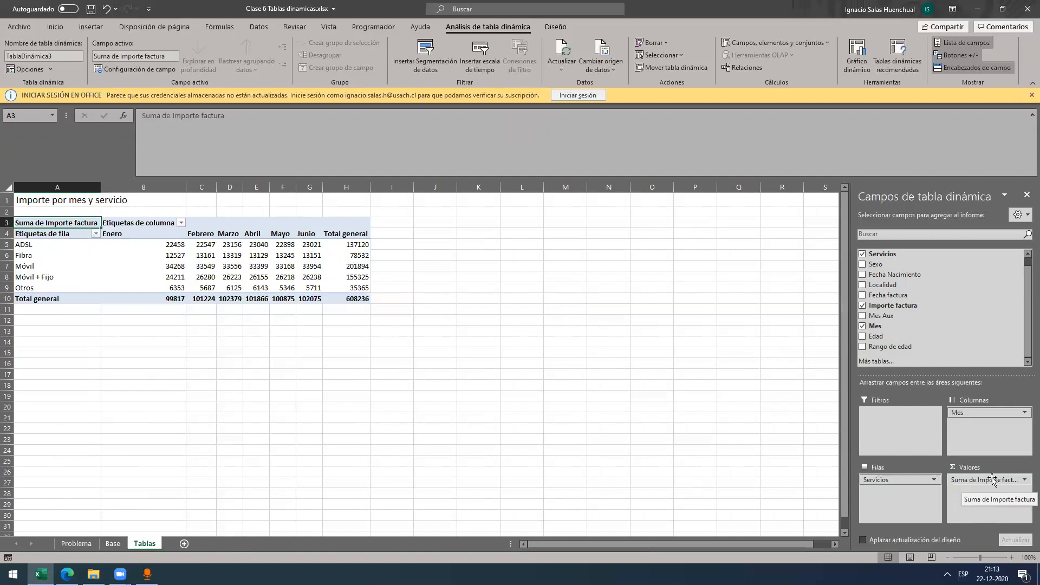
Step: Replace the sum of Importe factura in the pivot table's values with a count of Localidad
drag(992, 480, 983, 511)
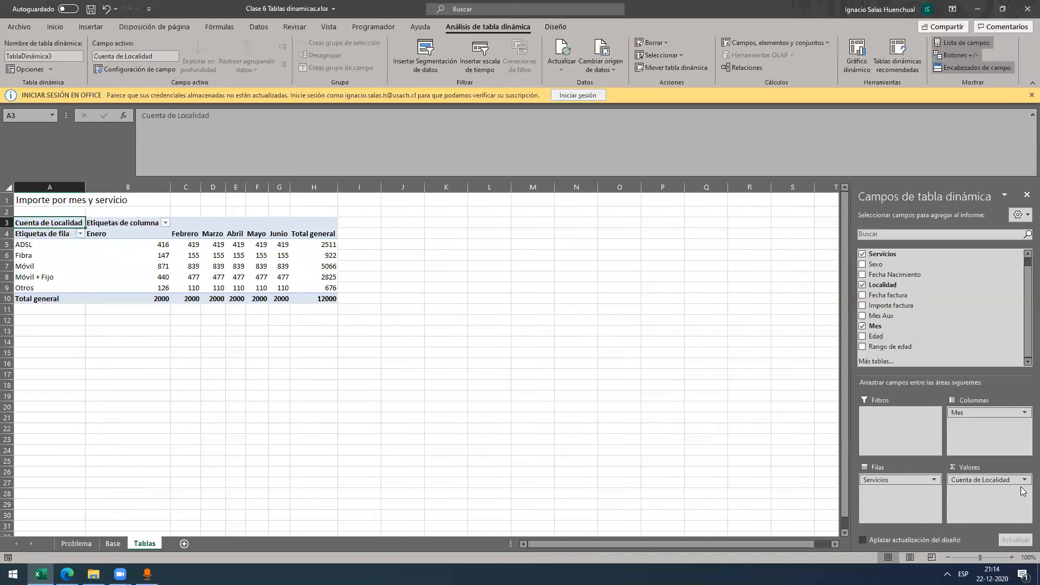
Step: Replace the count of Localidad in the pivot values with the sum of Importe factura and review its available summary functions
drag(975, 481, 939, 490)
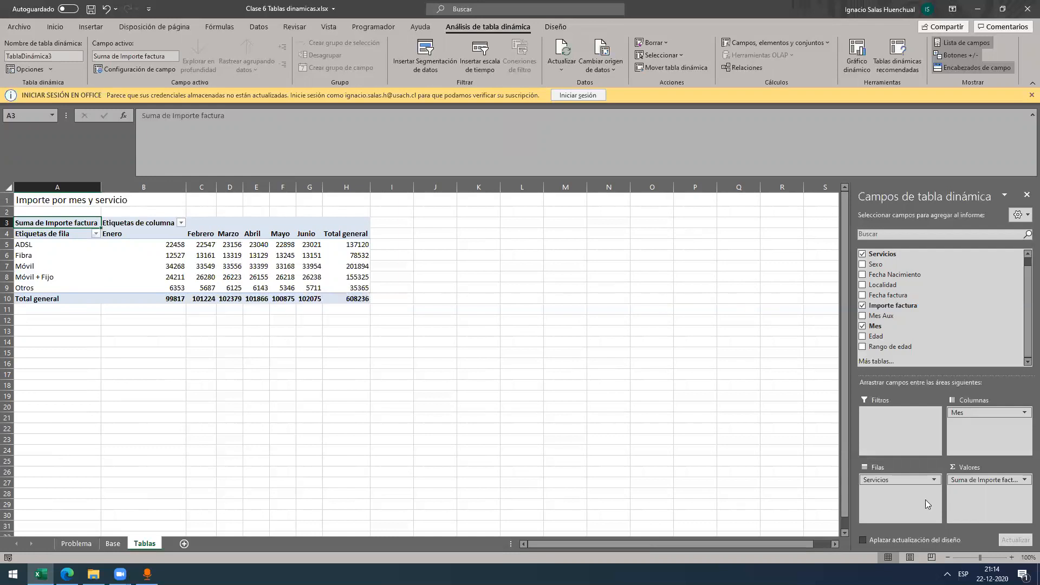
click(1015, 480)
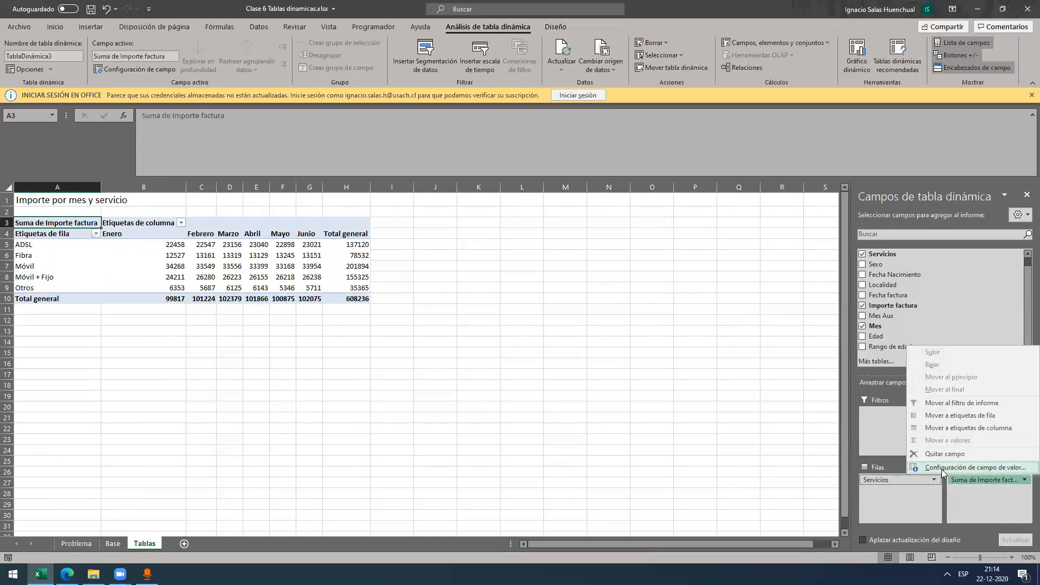
click(971, 469)
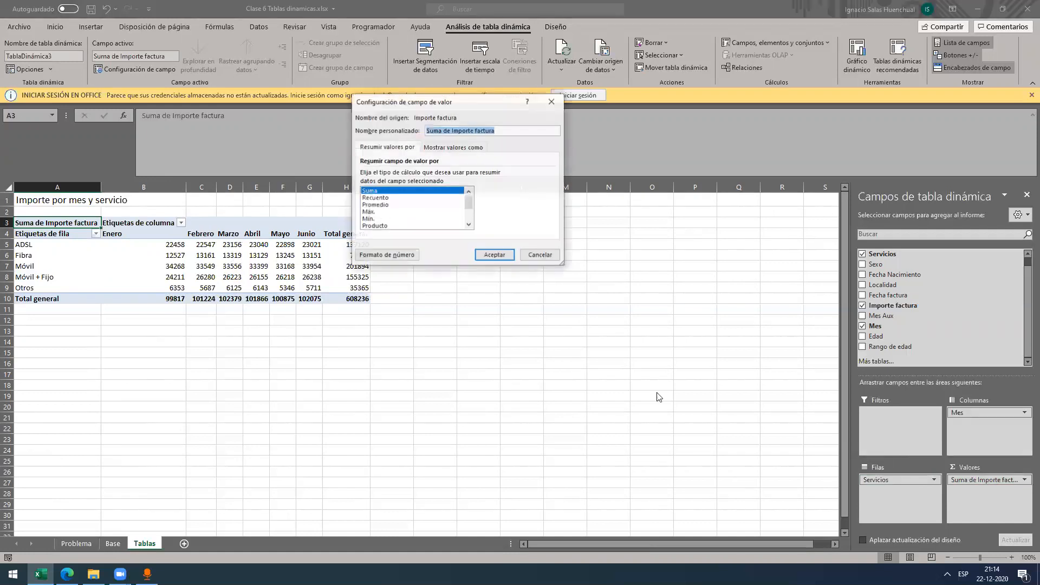
scroll(397, 219, down, 1)
scroll(425, 214, up, 1)
drag(428, 103, 501, 227)
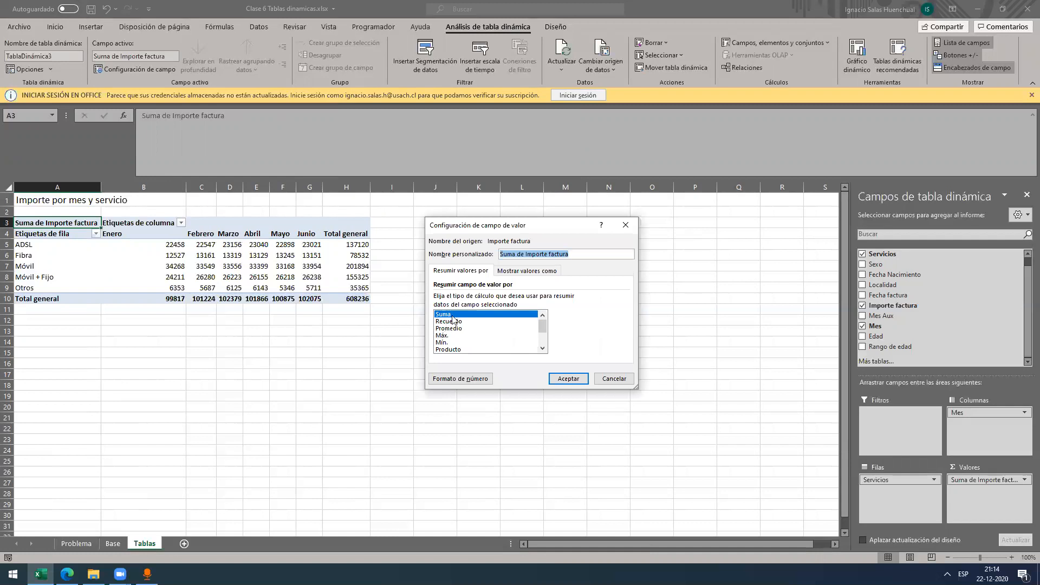
mouse_move(543, 322)
mouse_down()
mouse_move(545, 331)
mouse_move(551, 318)
mouse_move(561, 347)
mouse_move(549, 315)
mouse_up()
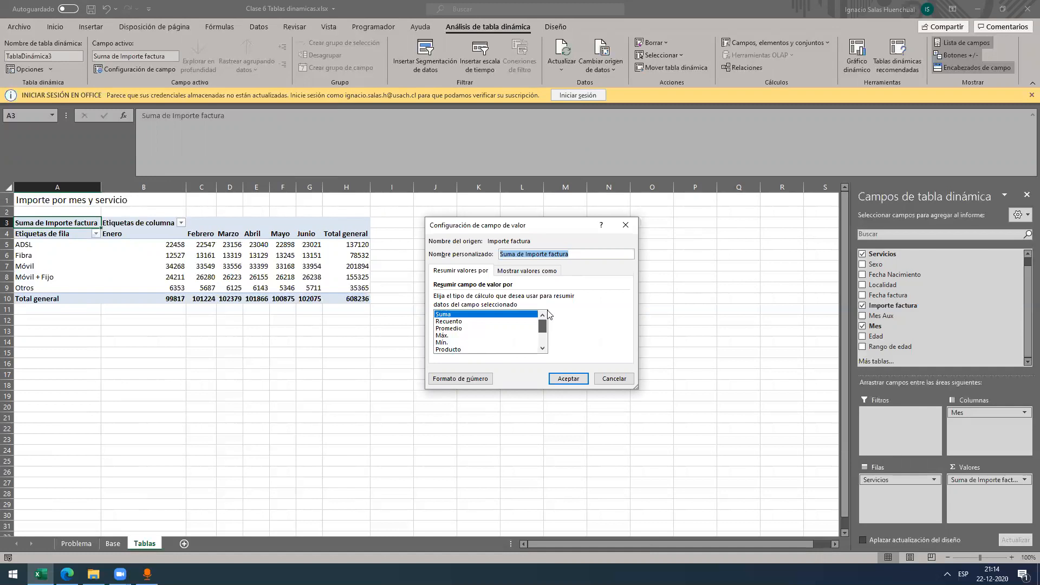
key(Down)
key(Down)
key(Down)
key(Down)
click(469, 315)
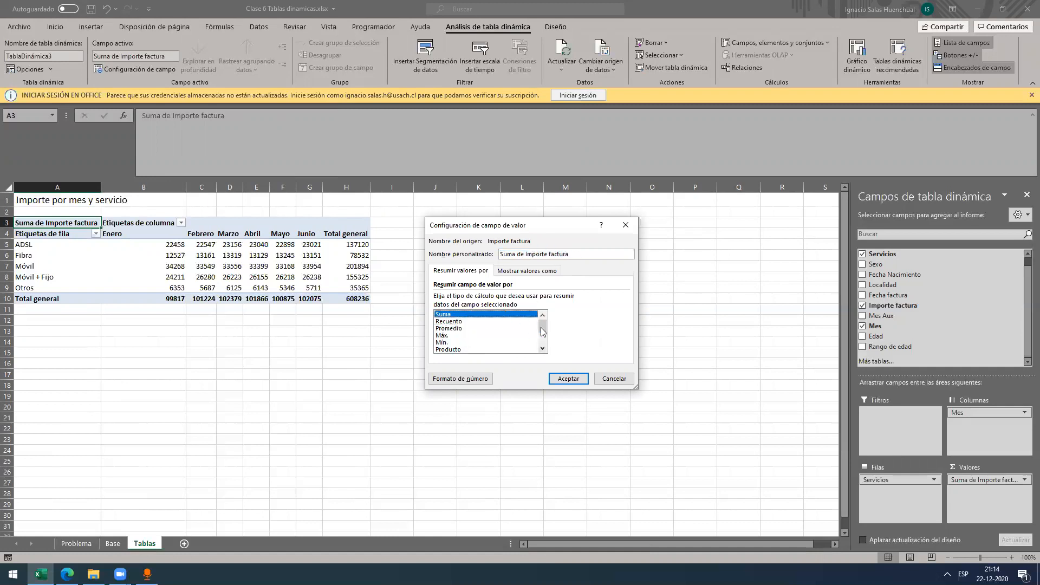
Step: Show the Importe factura values as % del total general and check the sum of all monthly service percentages
click(523, 272)
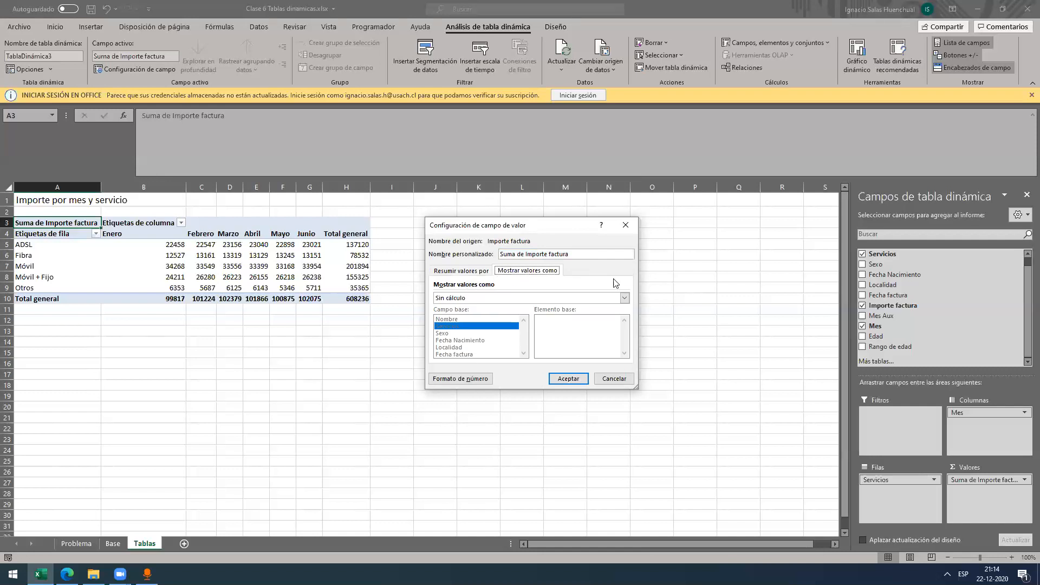
click(507, 298)
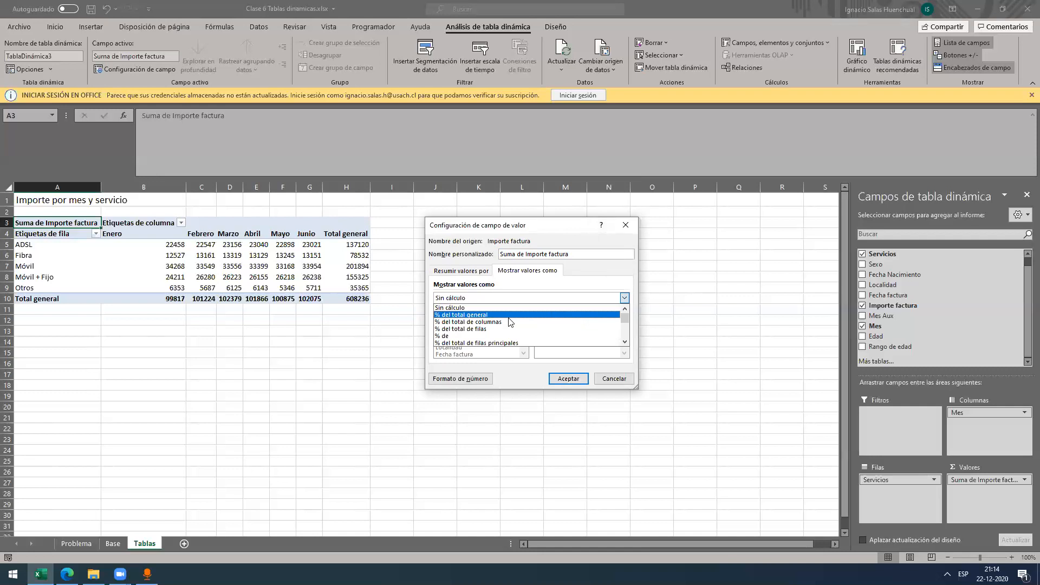
click(477, 315)
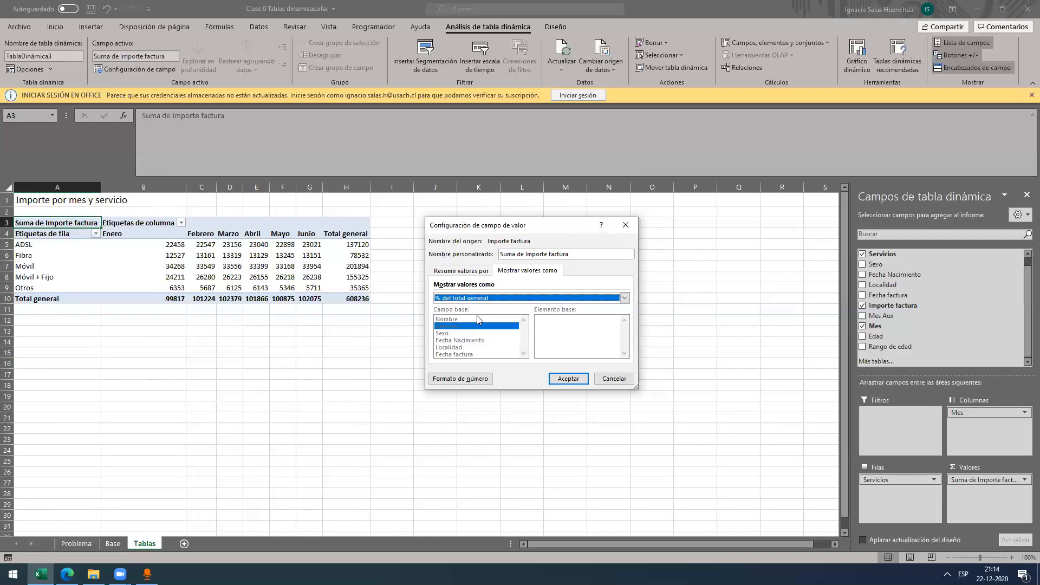
click(567, 379)
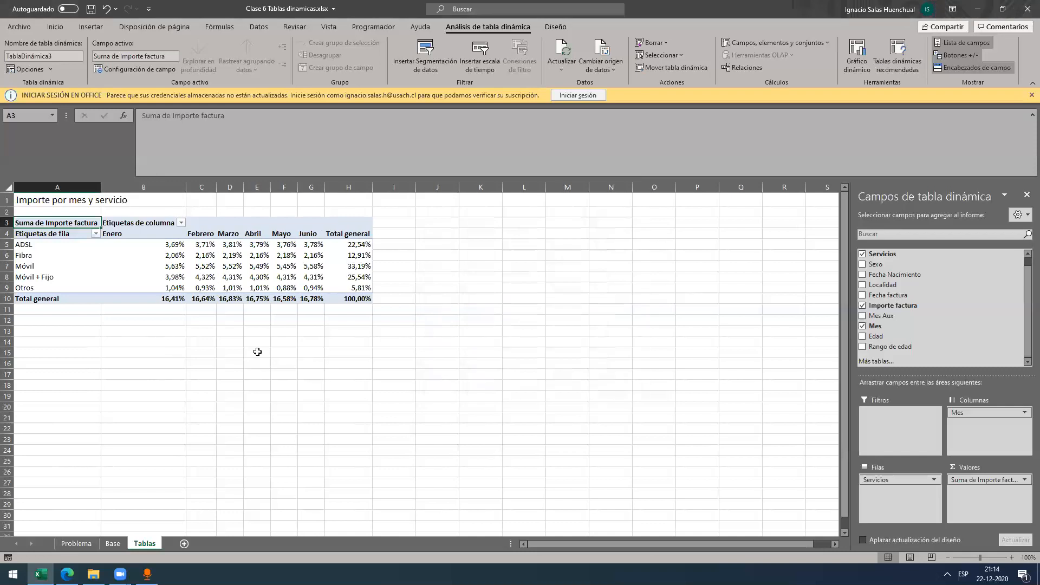
click(356, 298)
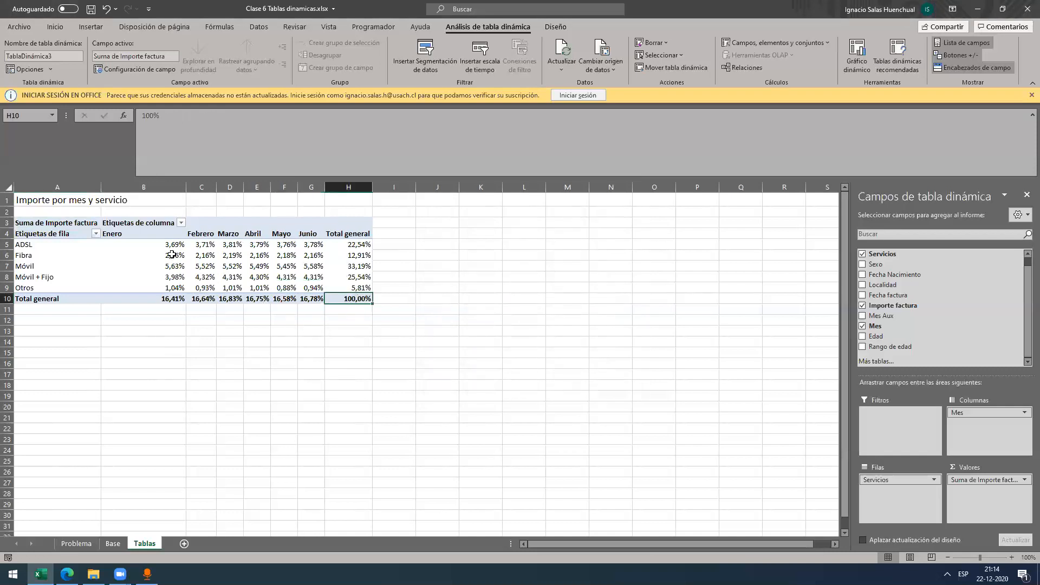
drag(164, 245, 315, 291)
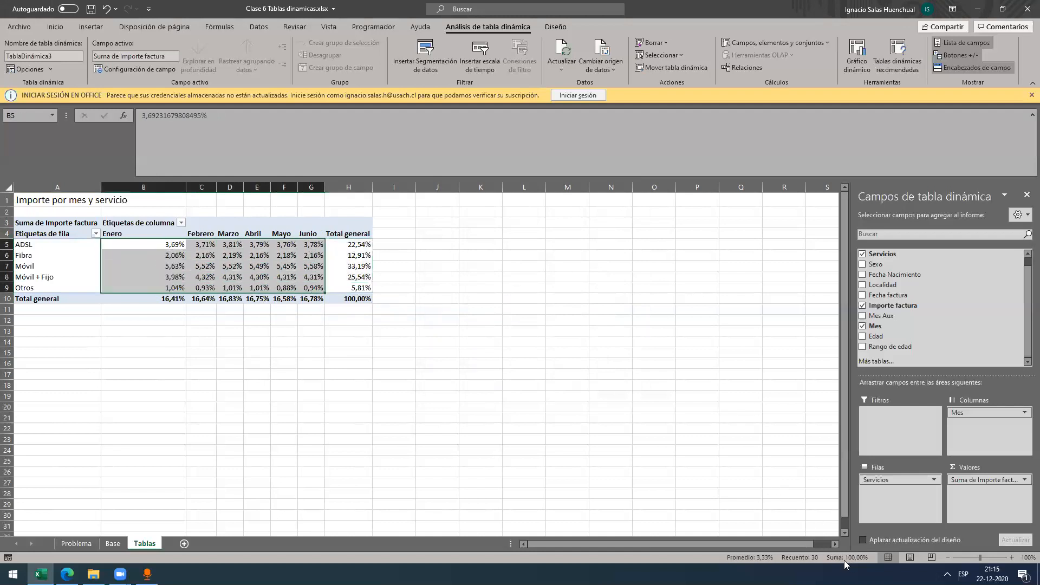
Step: Show the Importe factura values as % del total de columnas and check the sum of the Enero percentages
click(981, 480)
click(946, 465)
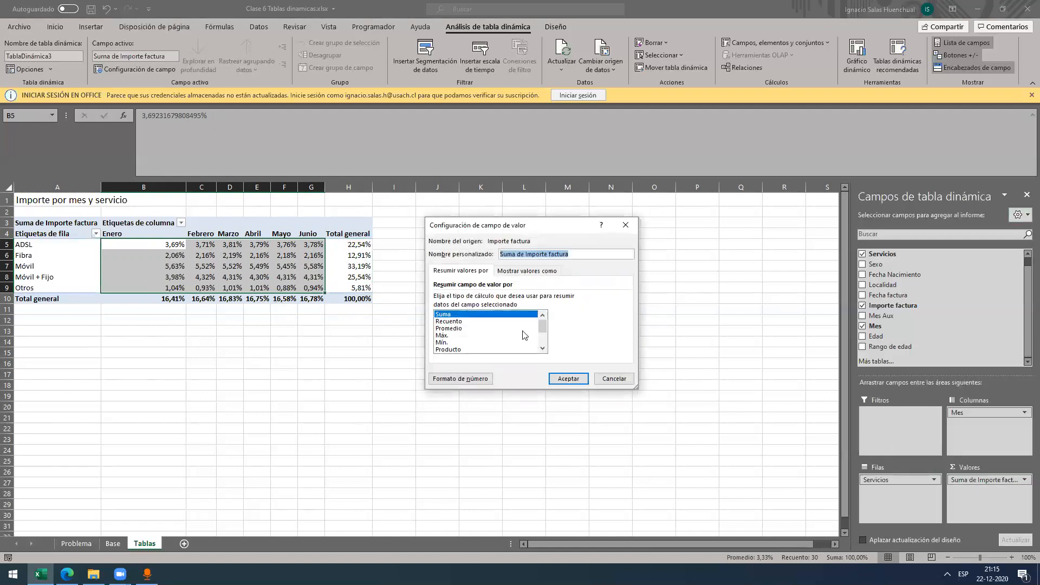
click(528, 277)
click(625, 298)
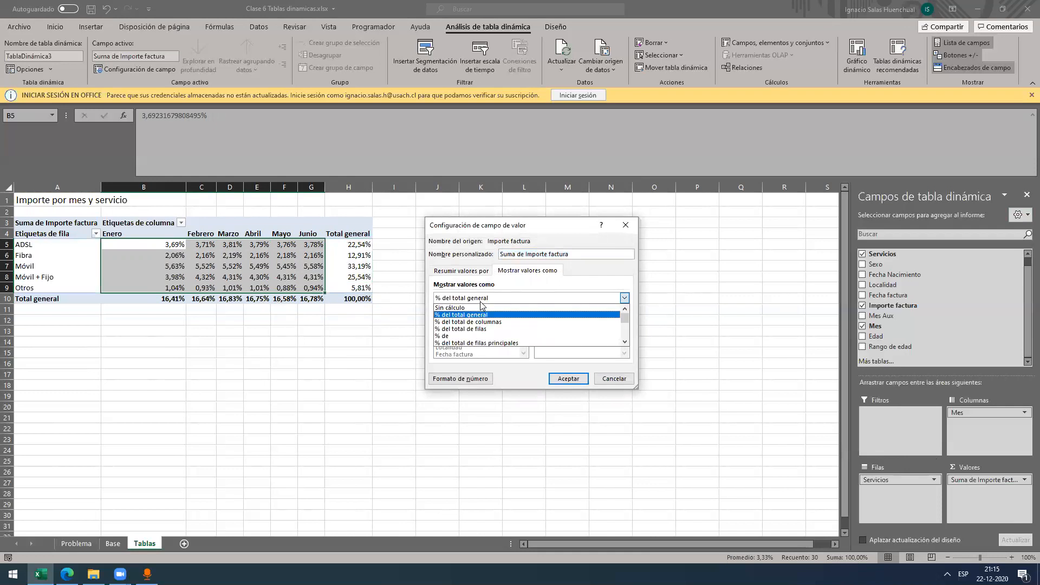
click(476, 323)
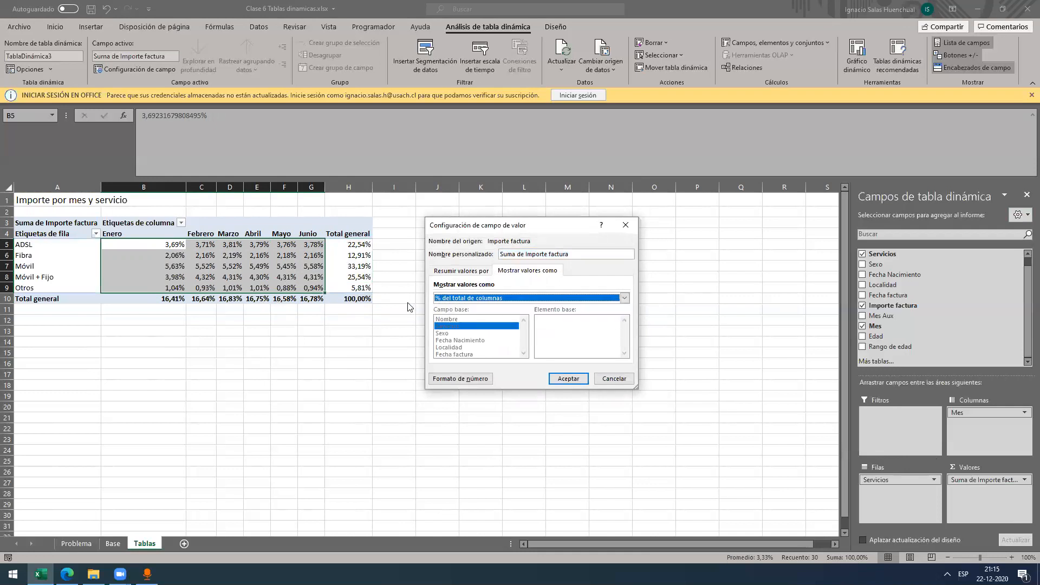
click(569, 379)
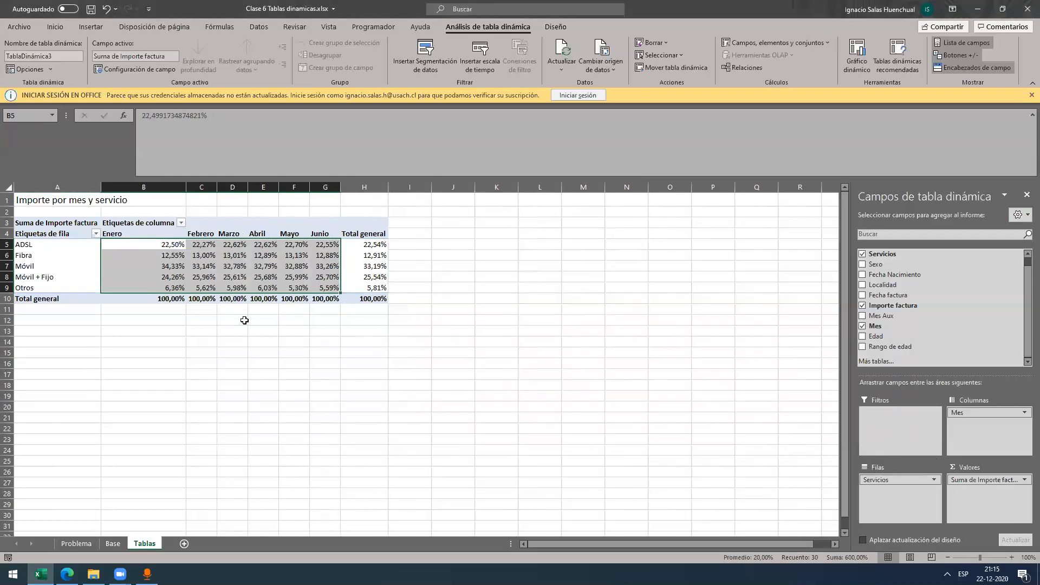
click(197, 340)
drag(162, 245, 150, 286)
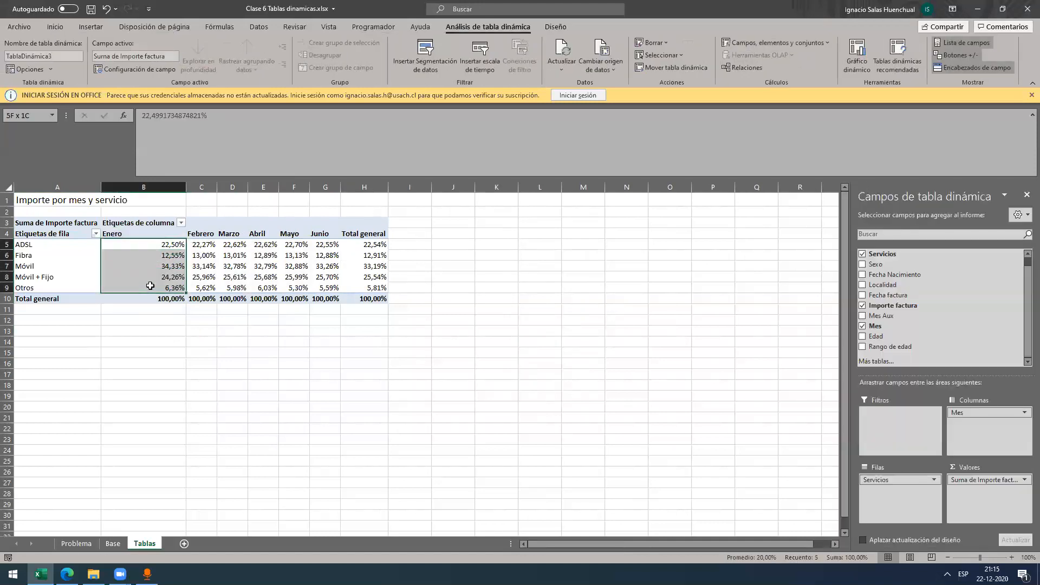
click(176, 245)
drag(171, 250, 166, 288)
Step: Switch the Importe factura values to Sin cálculo and undo that change
click(980, 480)
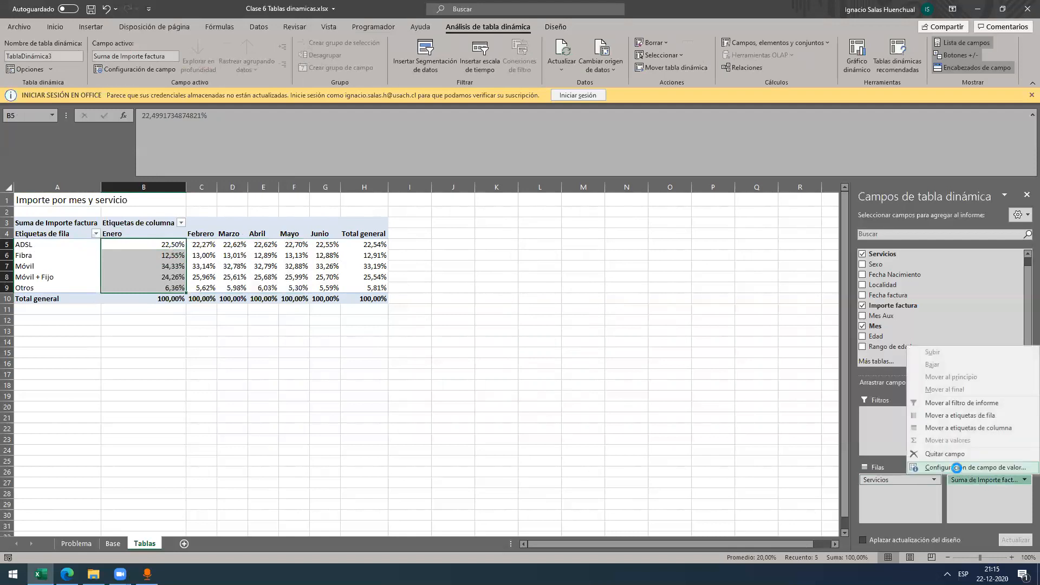
click(957, 471)
click(499, 271)
click(476, 298)
click(476, 306)
click(558, 380)
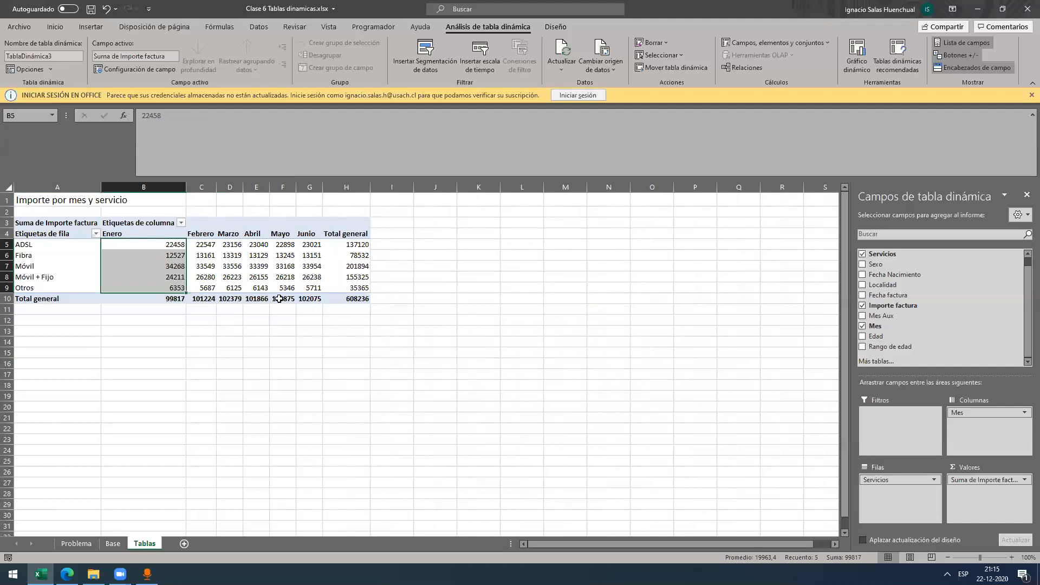
key(ctrl+z)
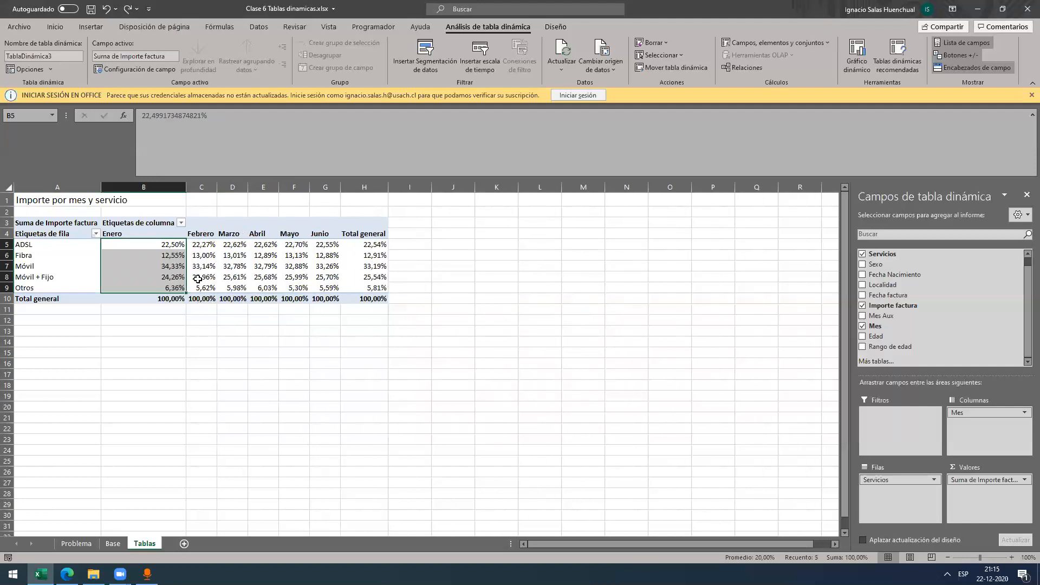
Step: Show the Importe factura values as % del total de filas and check the monthly percentages across the services
click(158, 267)
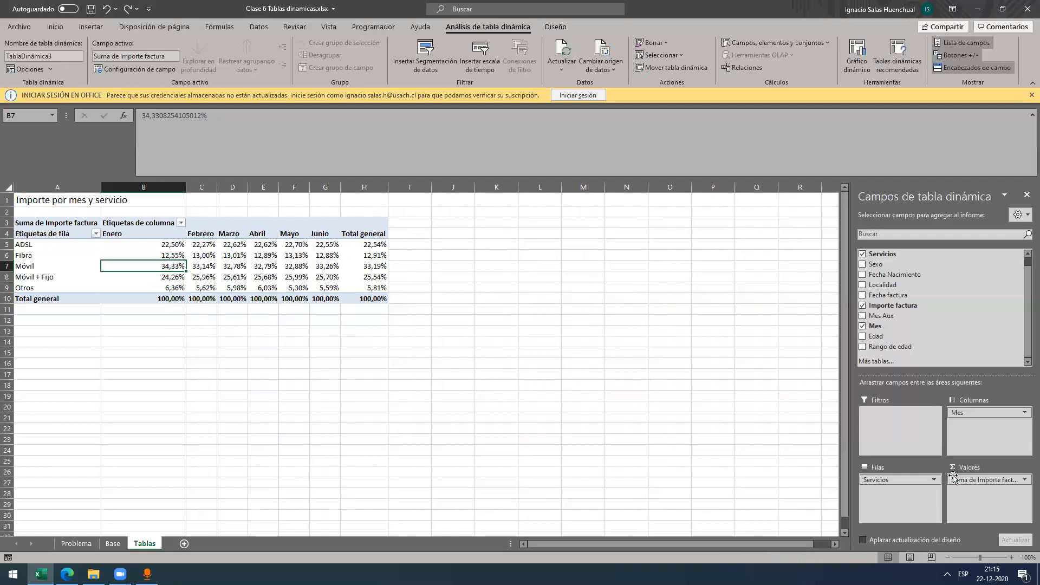
click(972, 478)
click(972, 477)
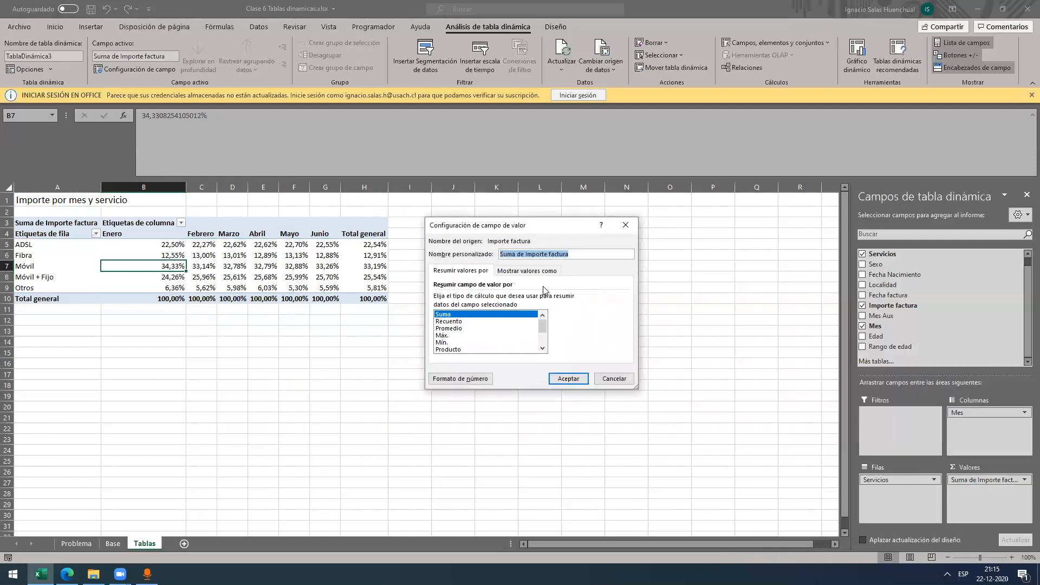
click(531, 271)
click(493, 298)
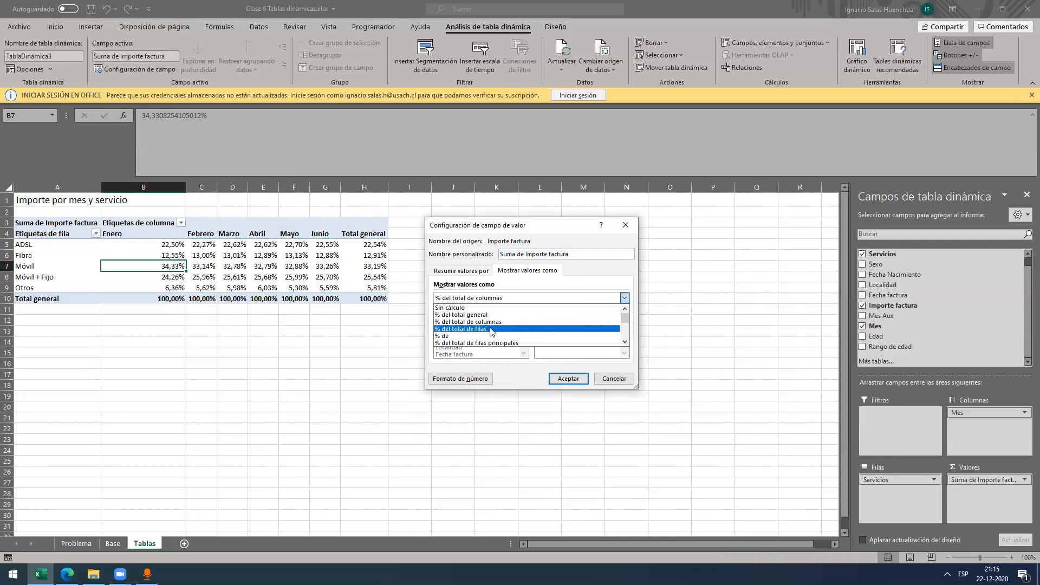
click(493, 328)
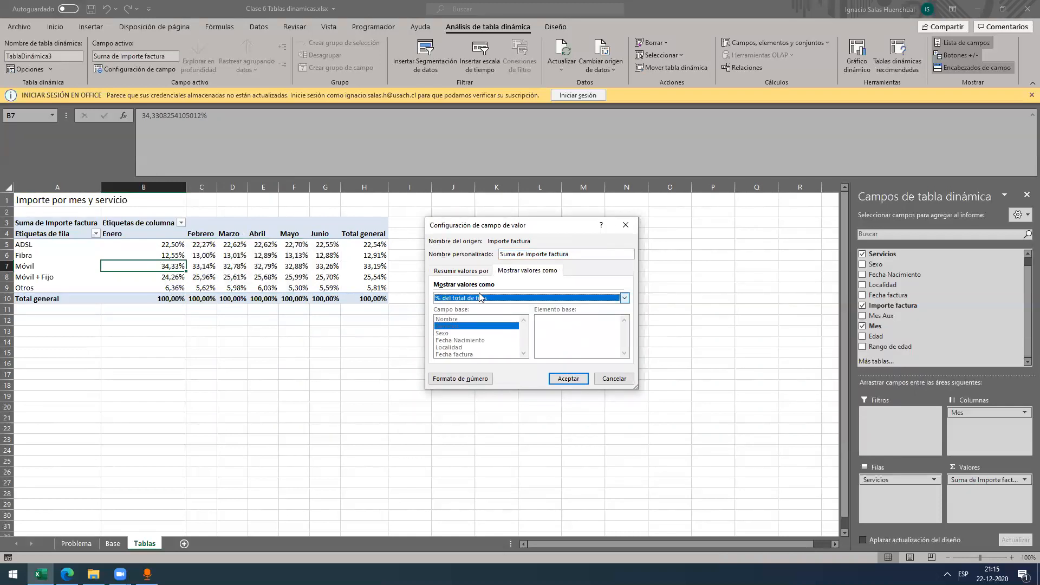
click(625, 298)
click(568, 378)
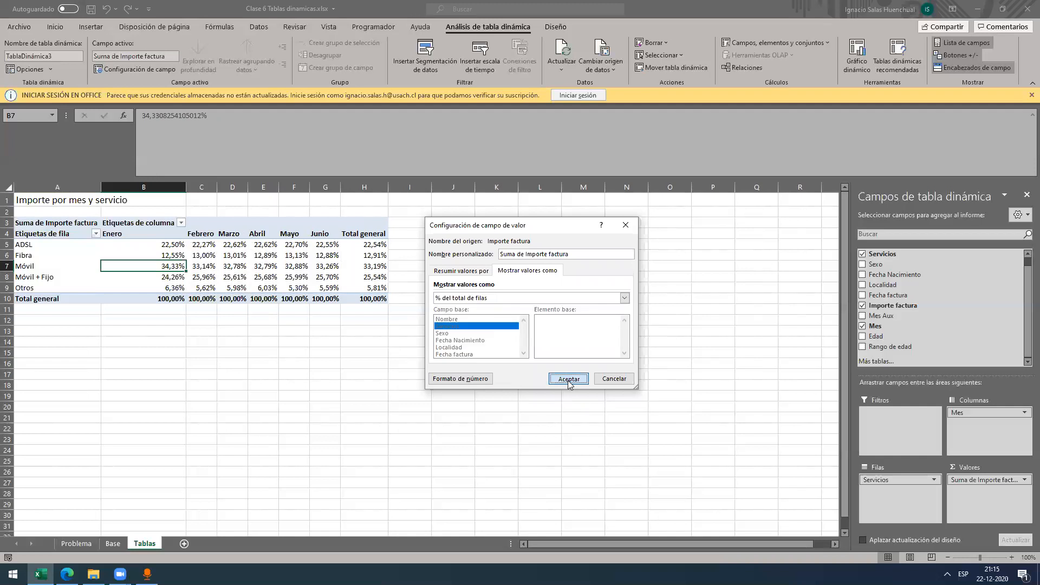
click(569, 378)
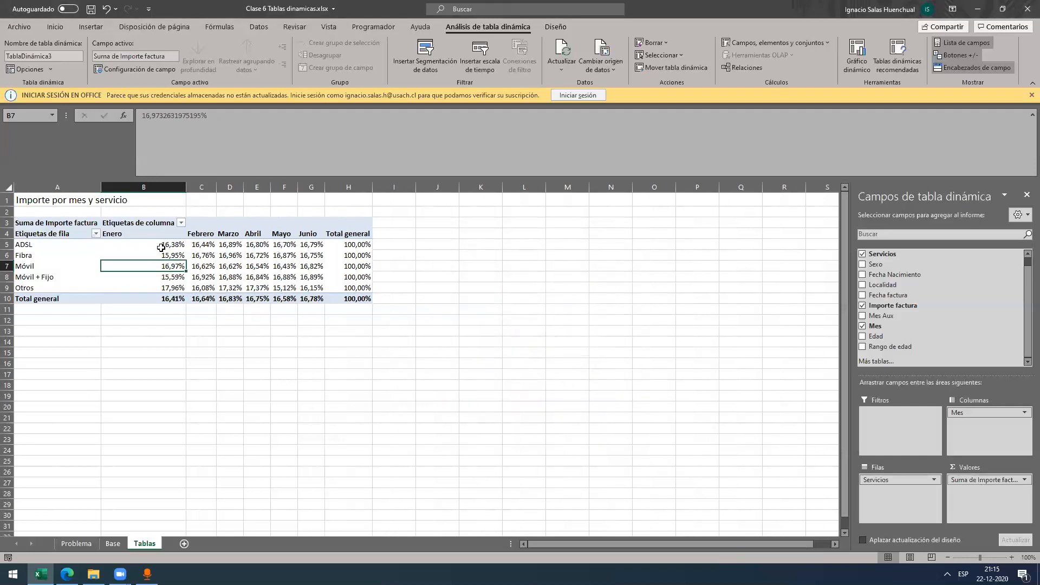
drag(162, 247, 237, 274)
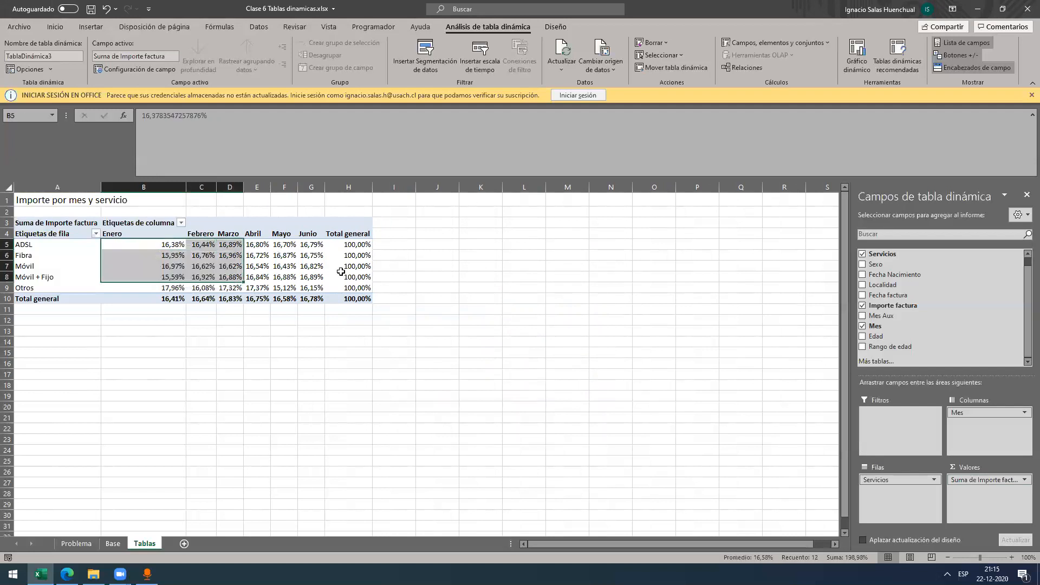
click(342, 274)
drag(171, 245, 310, 292)
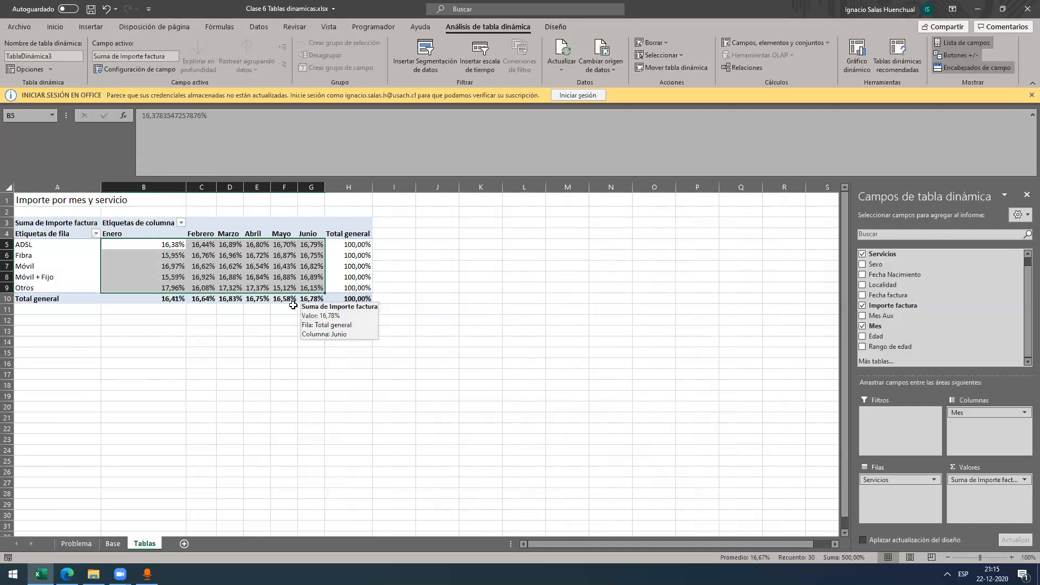
Step: Set the Importe factura value display to Sin cálculo so the pivot table shows plain amounts
click(975, 482)
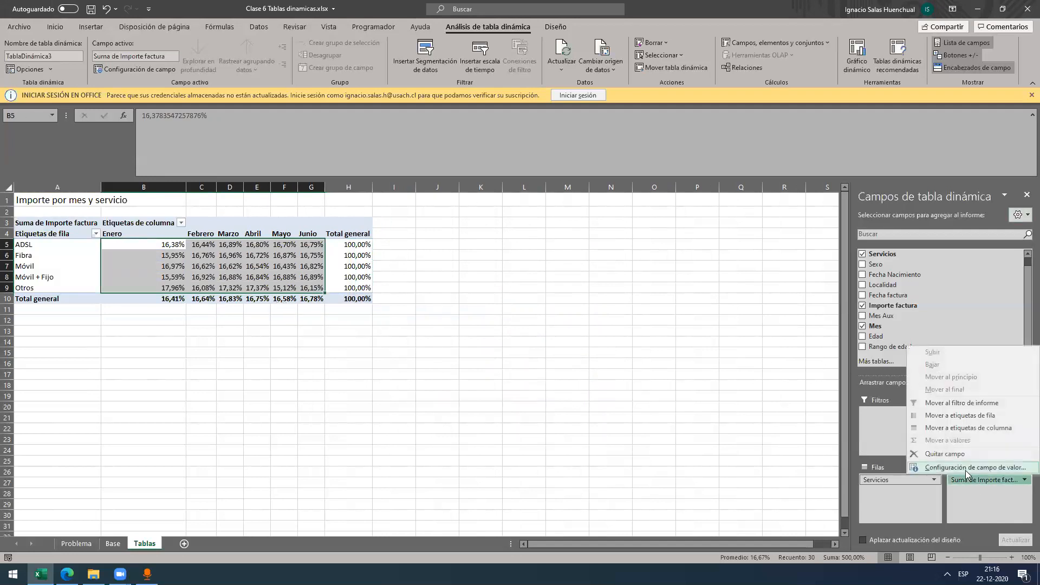
click(966, 469)
click(523, 271)
click(503, 299)
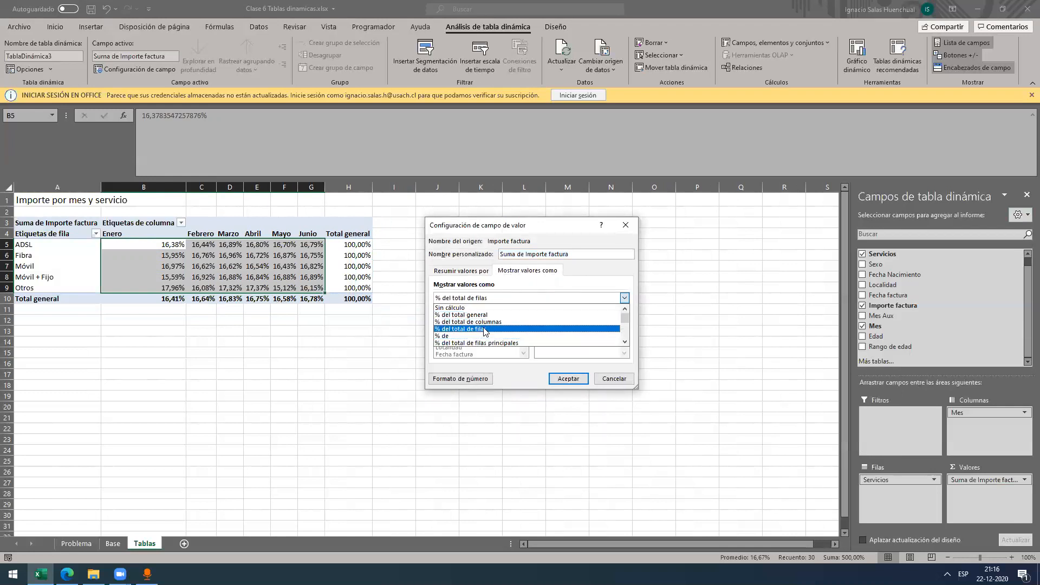
click(475, 275)
click(523, 271)
click(500, 299)
click(470, 307)
click(569, 379)
Step: Apply the $ accounting number format to pivot values B5:H10, including totals, and slightly narrow column B
click(256, 363)
drag(168, 243, 366, 301)
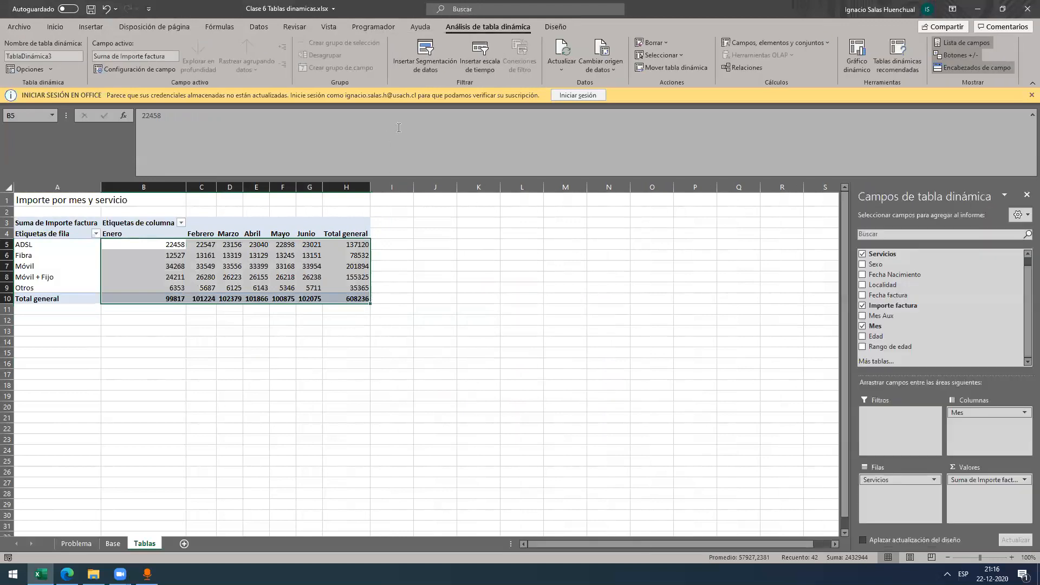
click(51, 27)
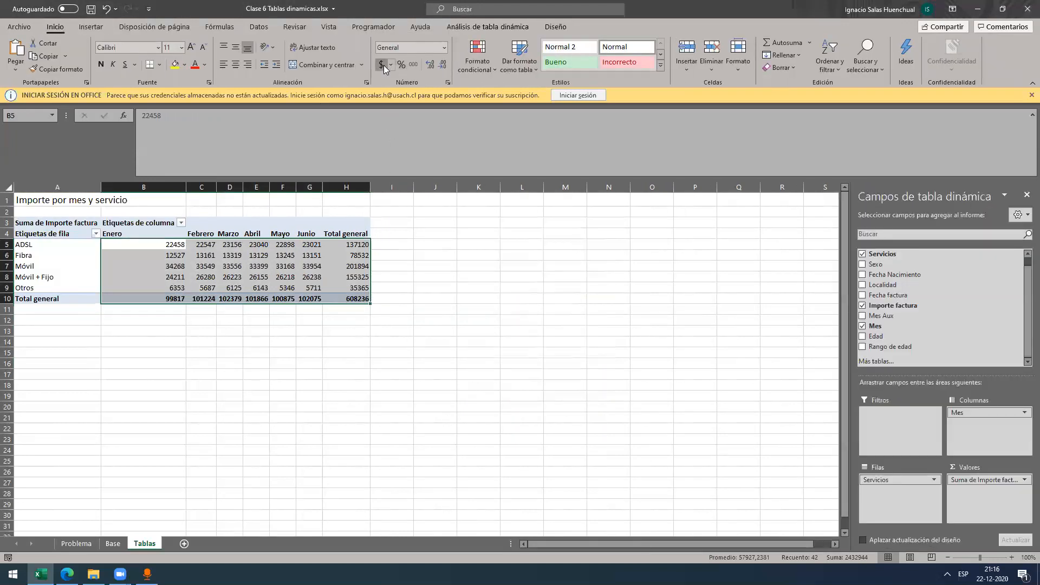
click(382, 64)
click(236, 336)
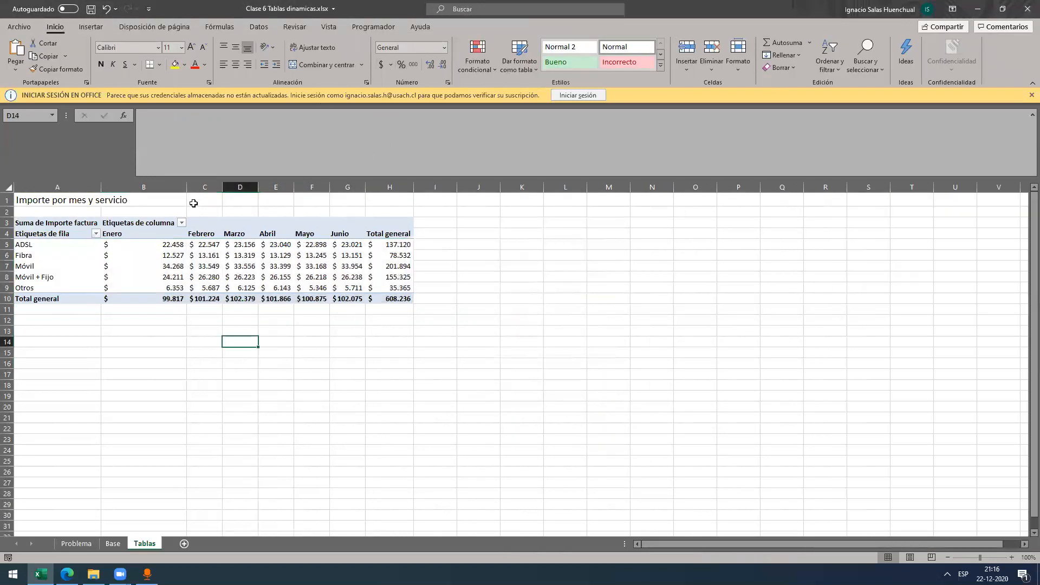
drag(185, 181, 179, 187)
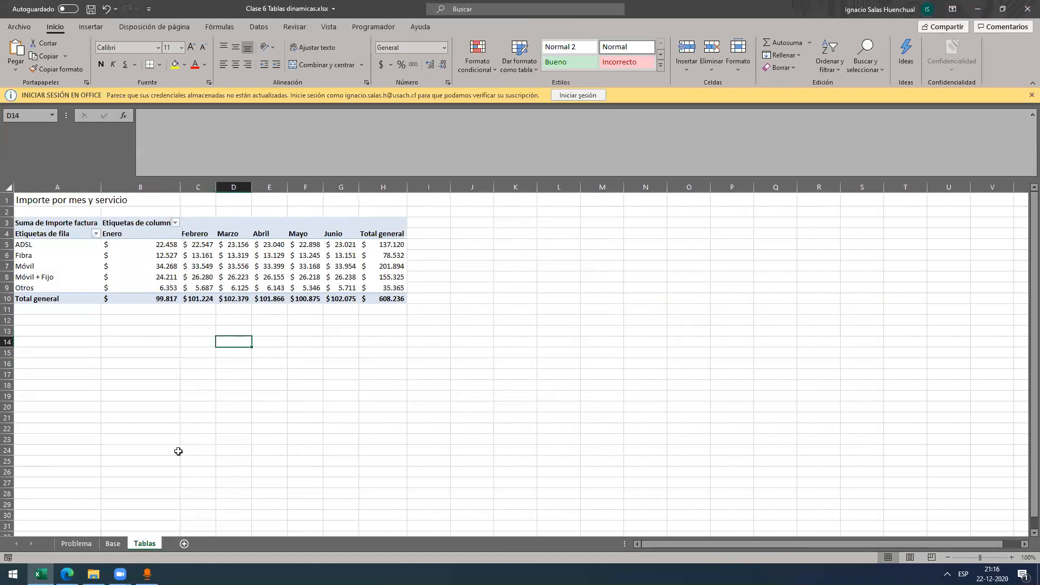
Step: Copy the line "Segmentación de servicios por edad" from the Problema exercise list into cell A13 of the Tablas sheet as a title
click(77, 544)
click(469, 248)
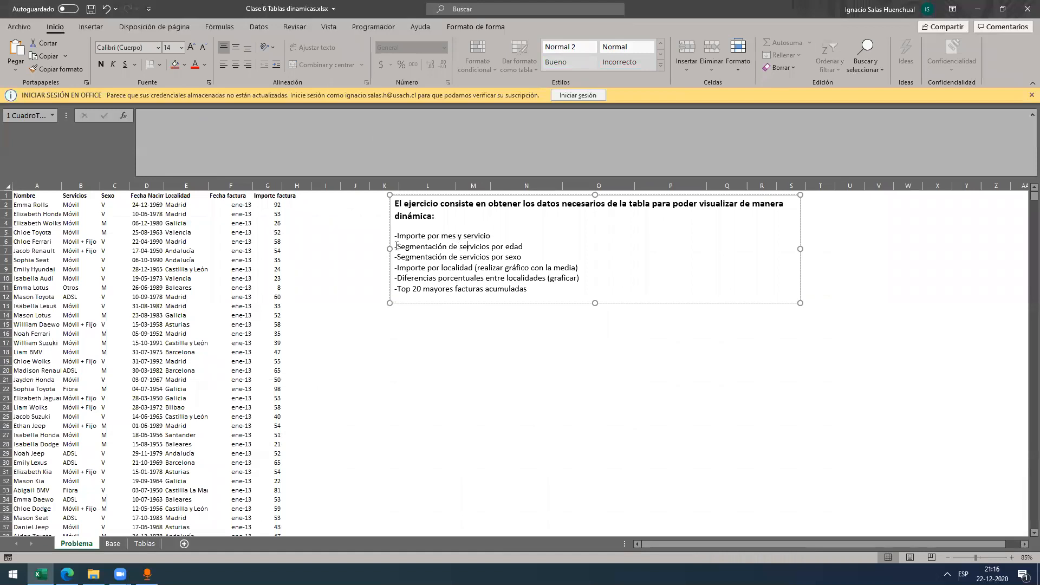
mouse_move(396, 247)
mouse_down()
mouse_move(521, 261)
mouse_move(529, 247)
mouse_move(396, 249)
mouse_up()
key(ctrl+c)
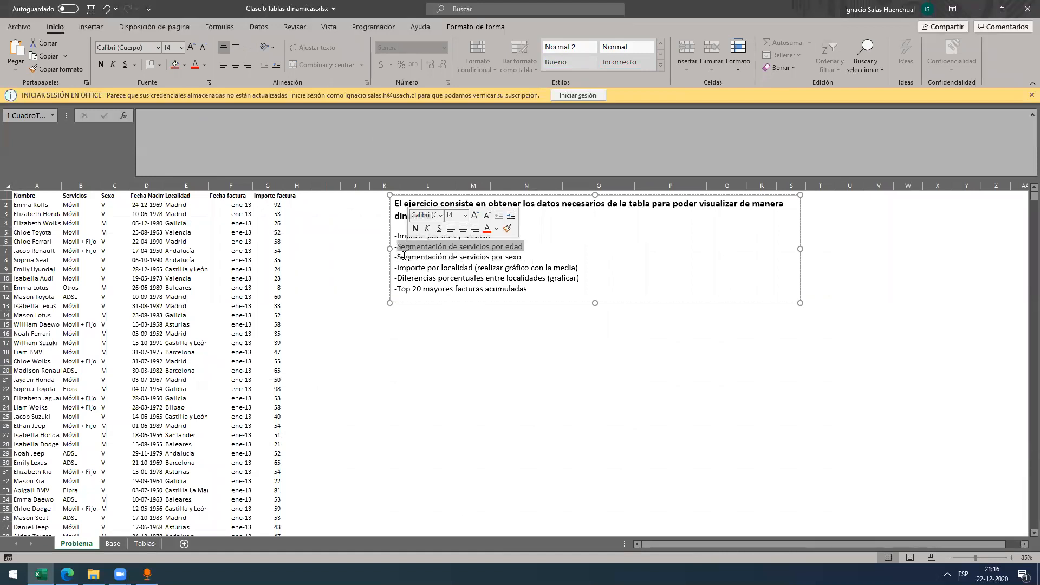
click(145, 543)
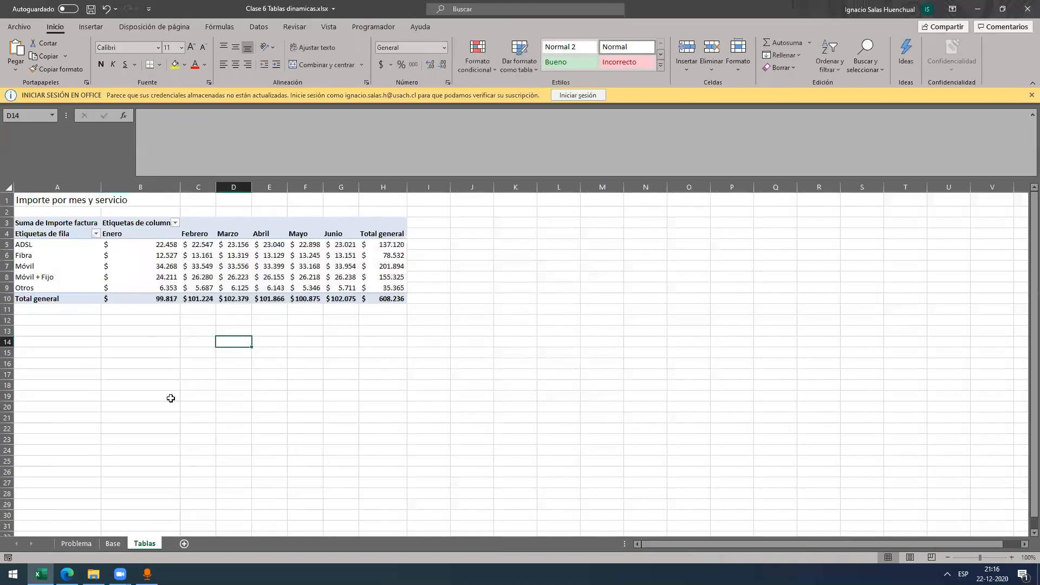
click(89, 335)
key(ctrl+v)
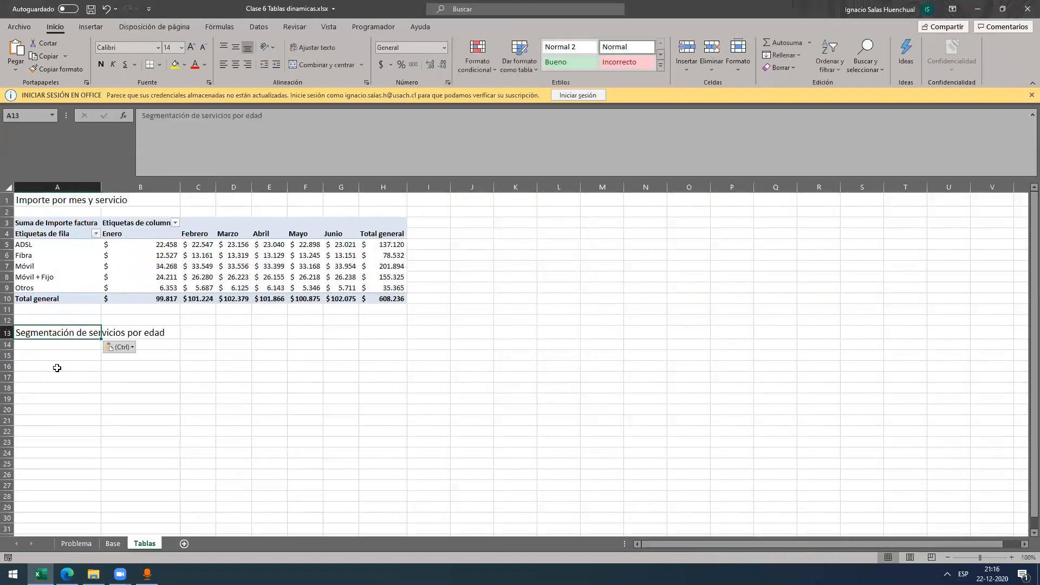
Step: Create a pivot table from Tabla1 on the Base sheet, placed on the existing Tablas sheet at cell A14
click(113, 544)
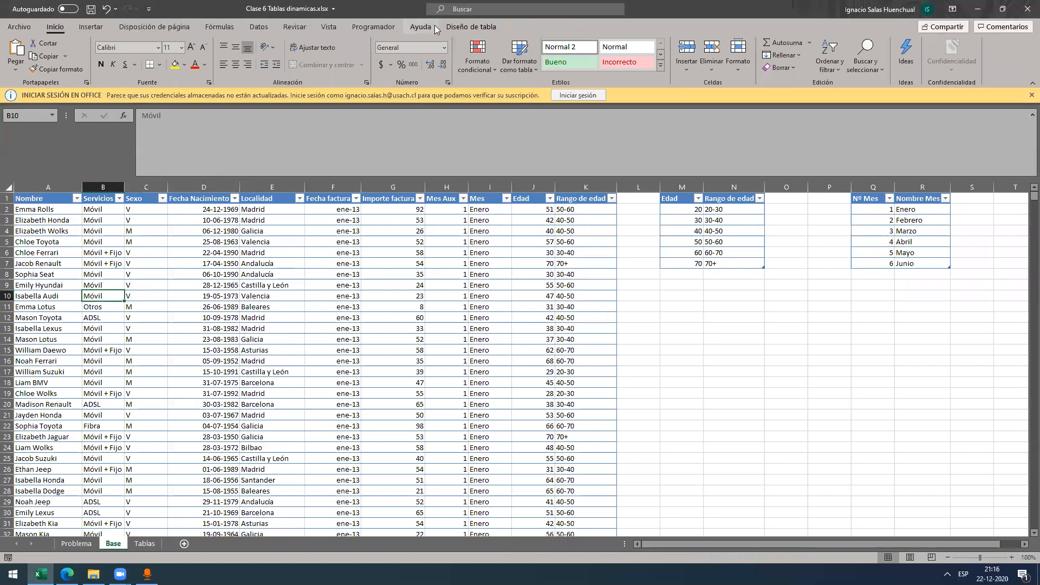
click(471, 26)
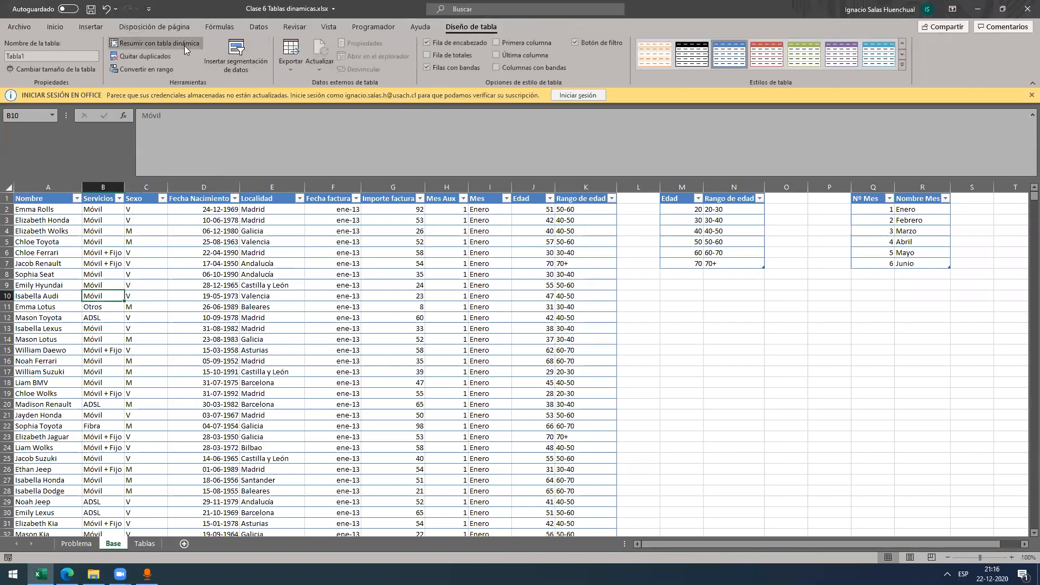
click(184, 46)
click(478, 335)
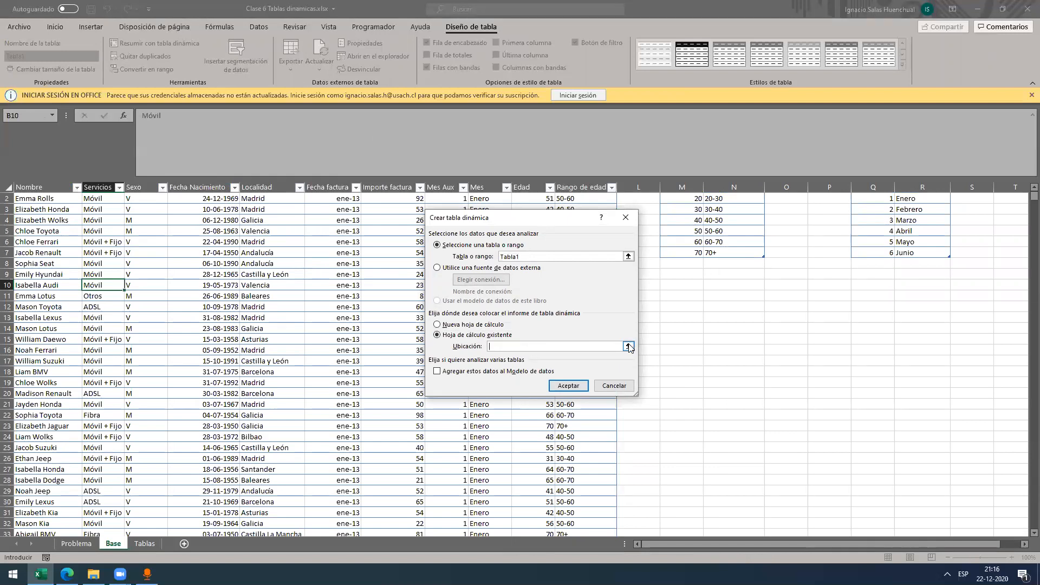
click(628, 346)
click(145, 543)
click(79, 346)
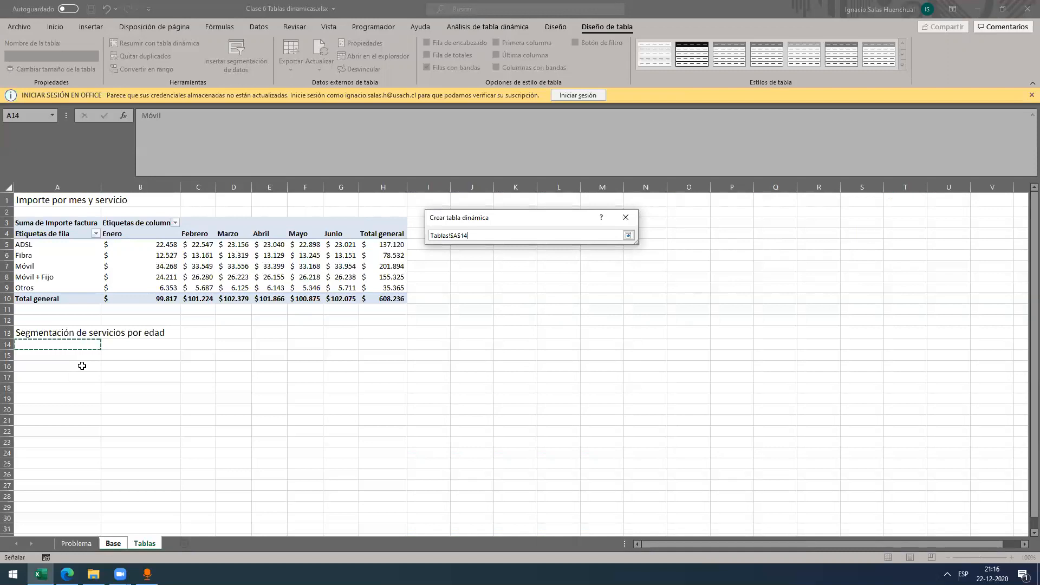
key(Return)
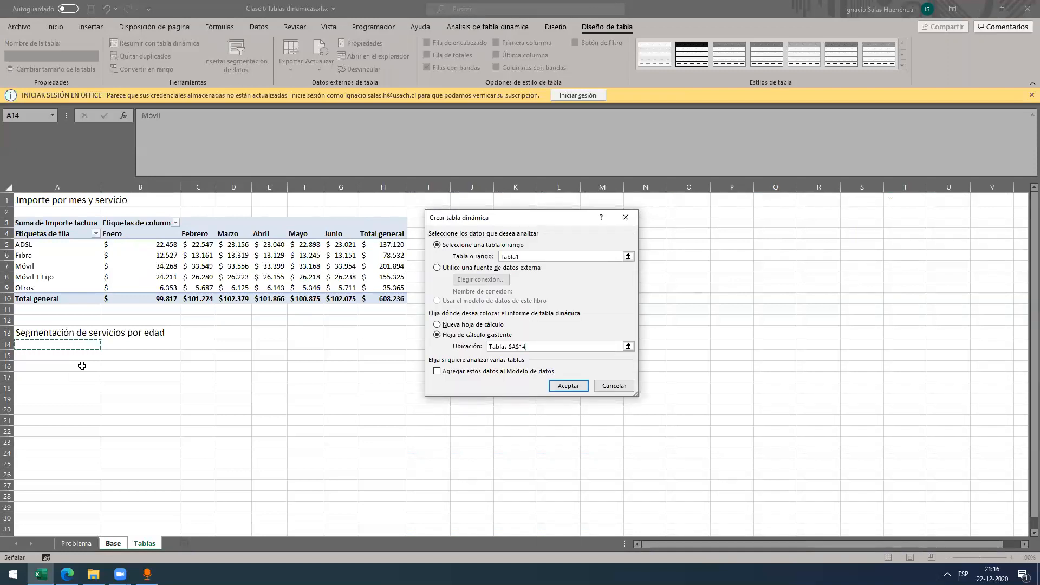
key(Return)
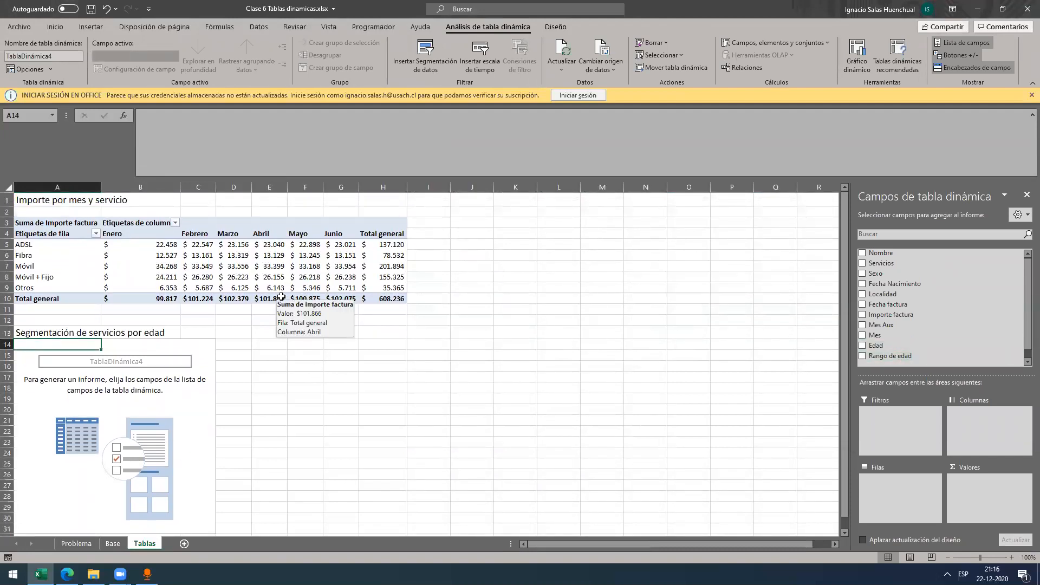
Step: Lay out the new pivot table with Rango de edad as rows, Servicios as columns and the sum of Importe factura as values
scroll(230, 368, down, 1)
scroll(230, 368, up, 1)
scroll(233, 367, down, 1)
scroll(233, 367, up, 1)
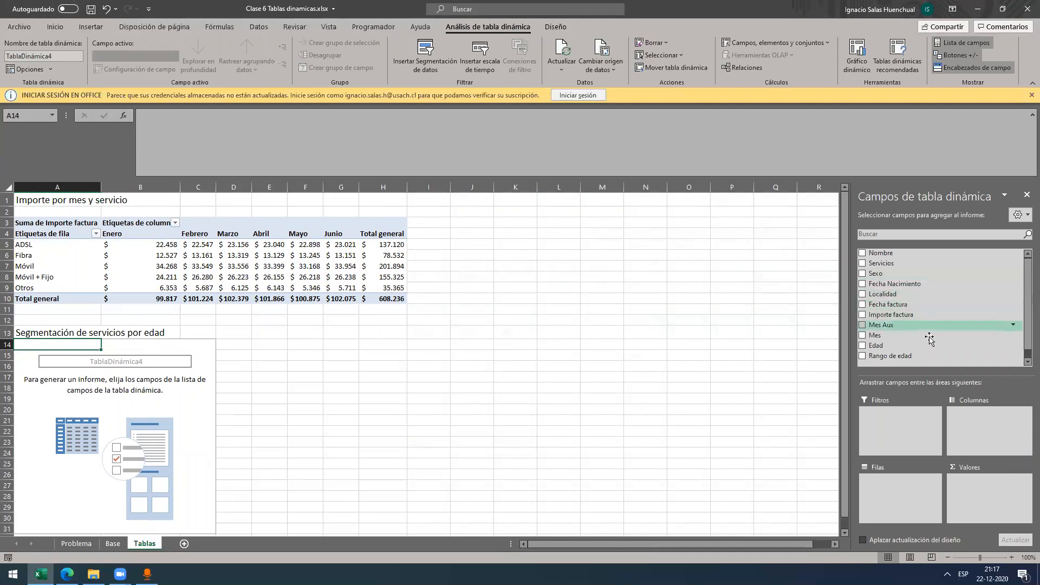
drag(921, 355, 897, 512)
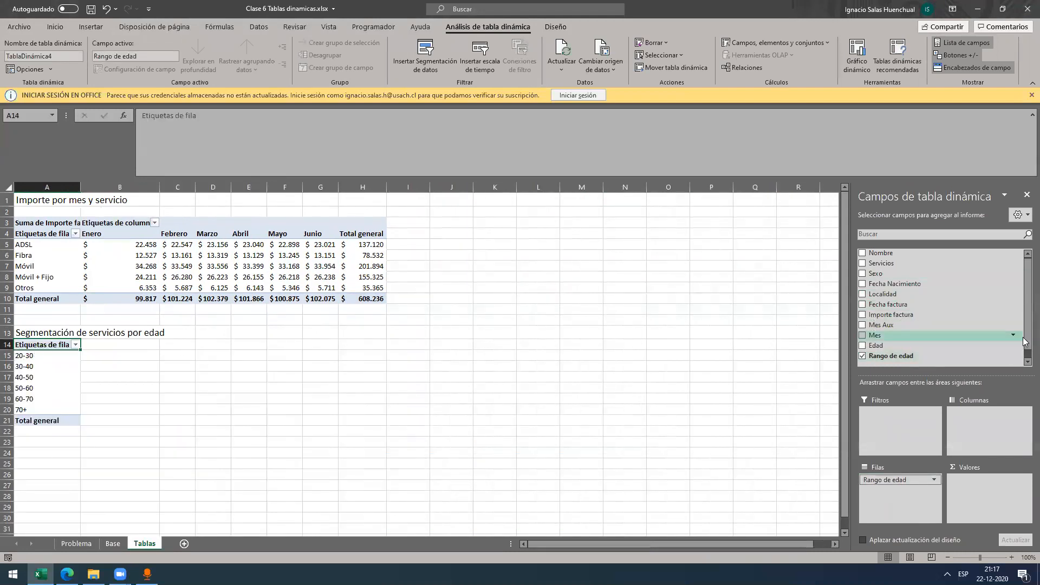
drag(900, 264, 979, 423)
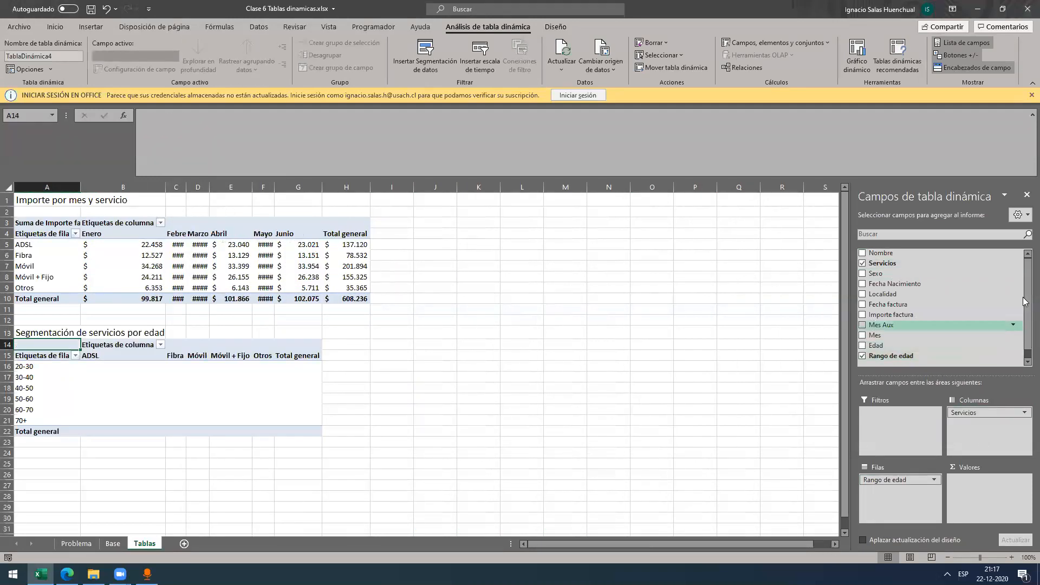
scroll(1023, 291, down, 1)
drag(903, 310, 964, 494)
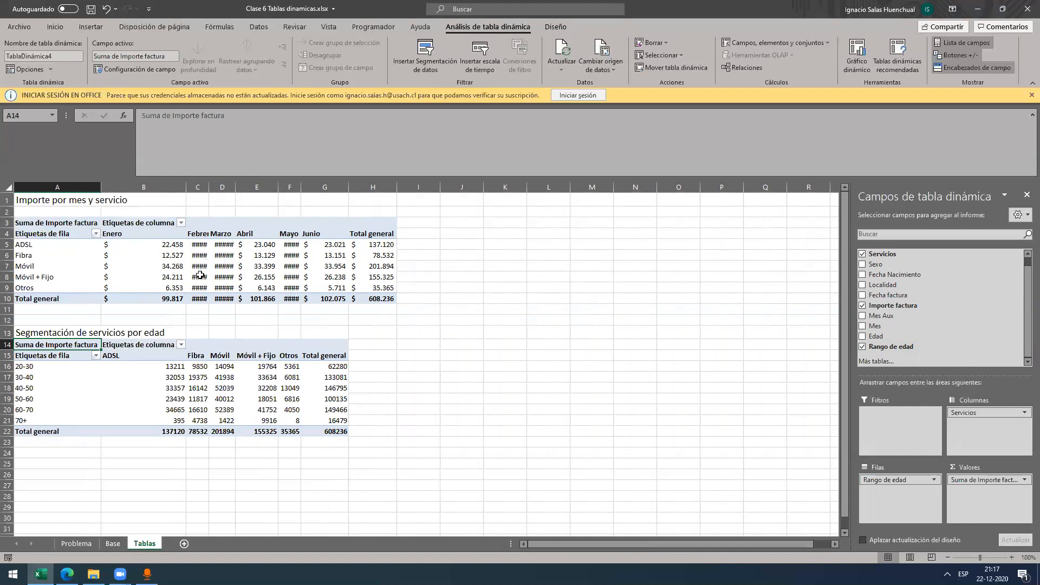
Step: Autofit columns C, D and F so the monthly amounts in the upper pivot table fit
double_click(209, 186)
double_click(248, 186)
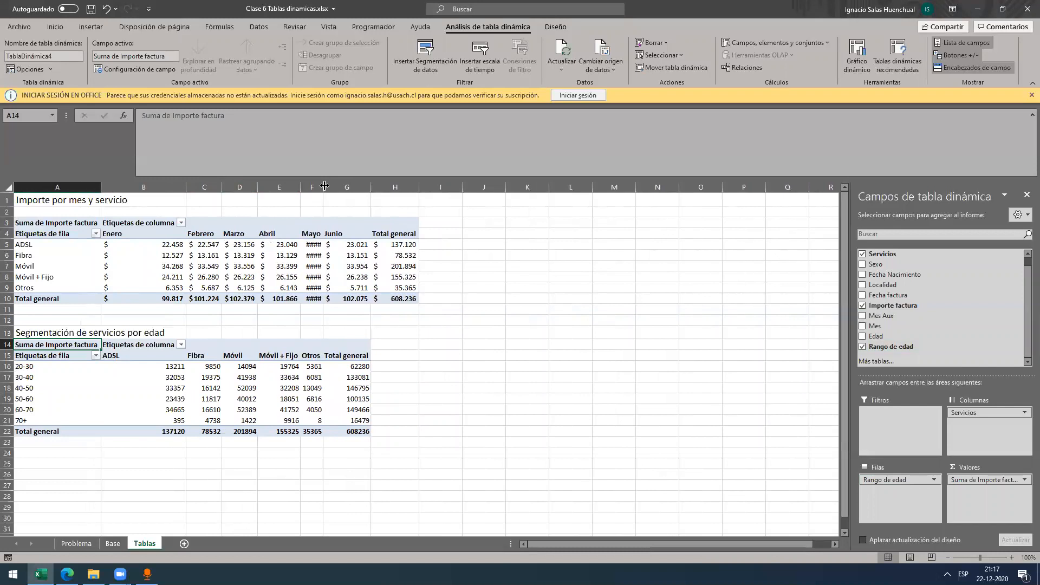
double_click(324, 187)
click(212, 458)
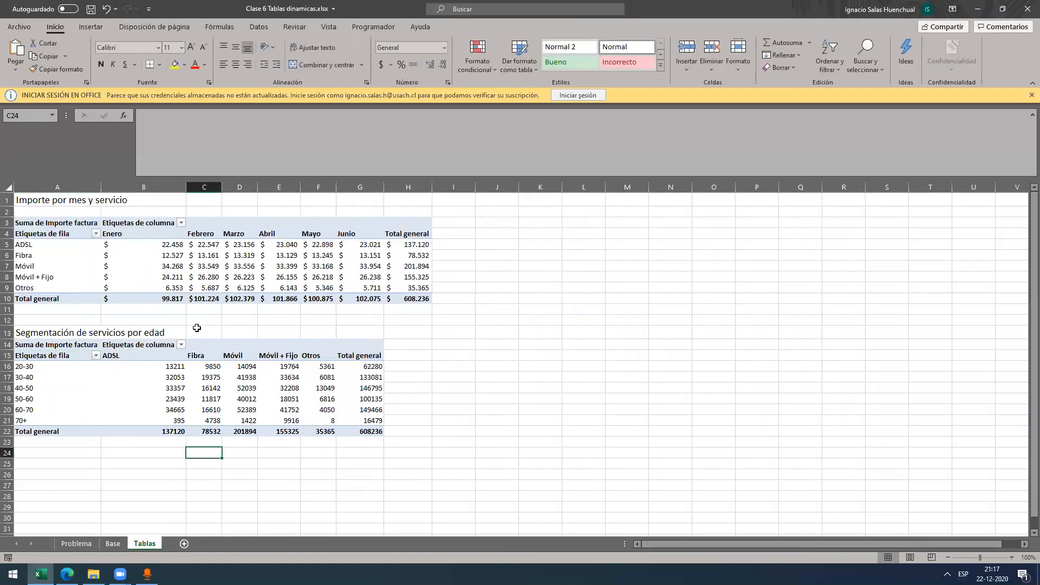
Step: Show the age pivot table's Importe factura values as % del total de filas
scroll(292, 327, down, 2)
drag(157, 318, 156, 314)
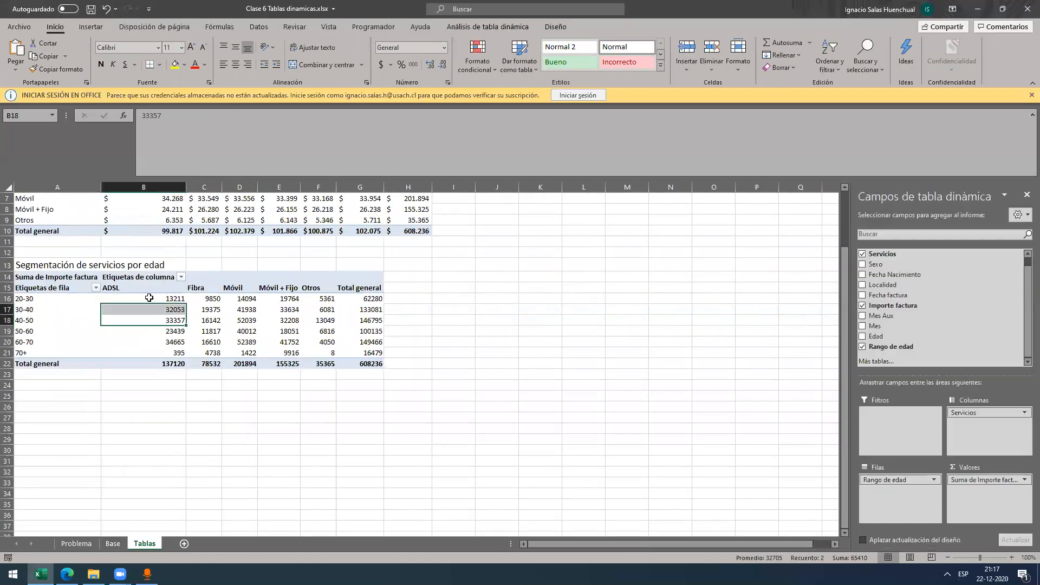
click(150, 299)
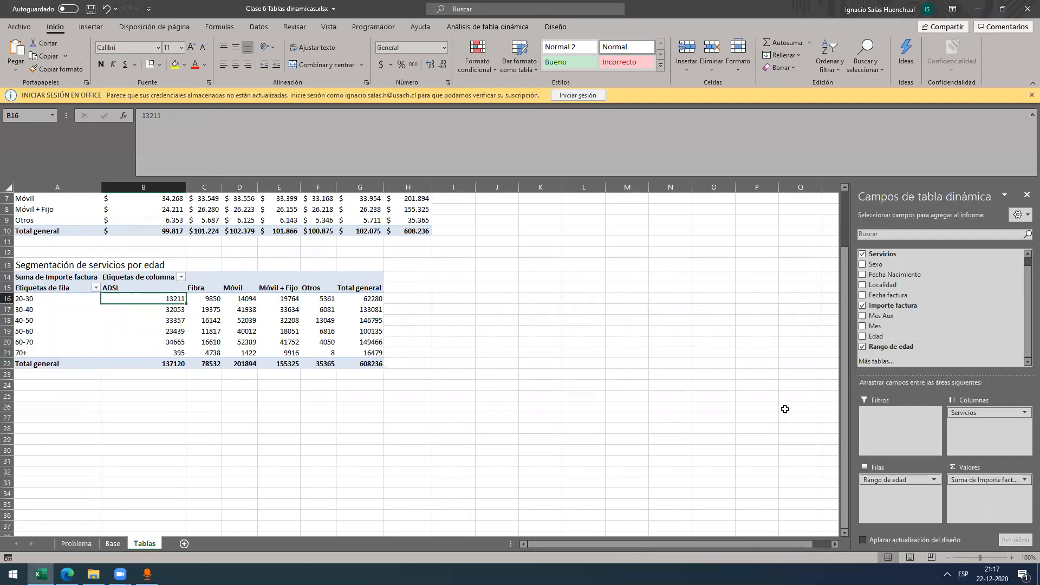
click(967, 480)
click(984, 468)
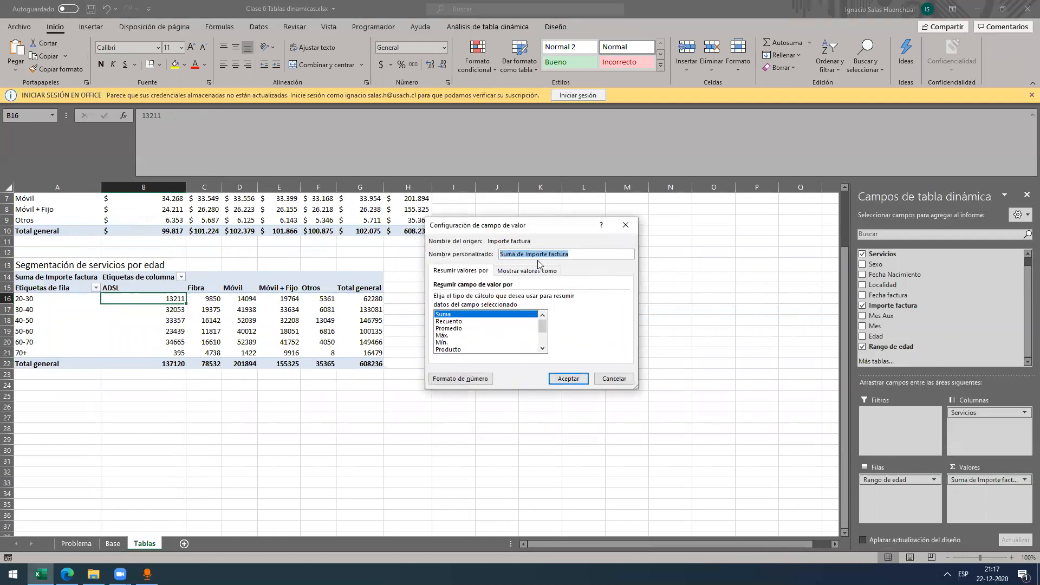
click(512, 271)
click(473, 299)
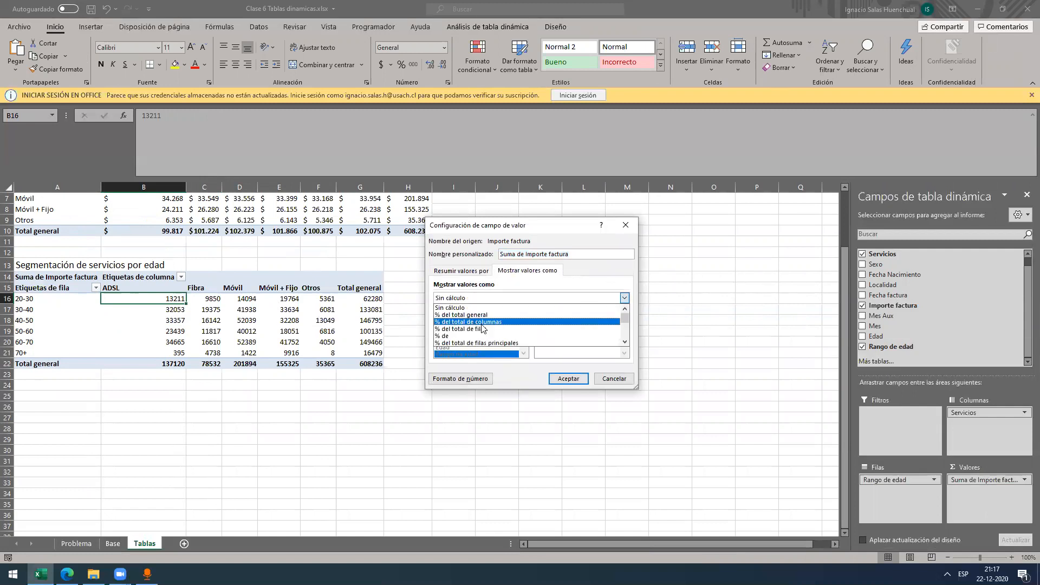
click(483, 329)
click(560, 382)
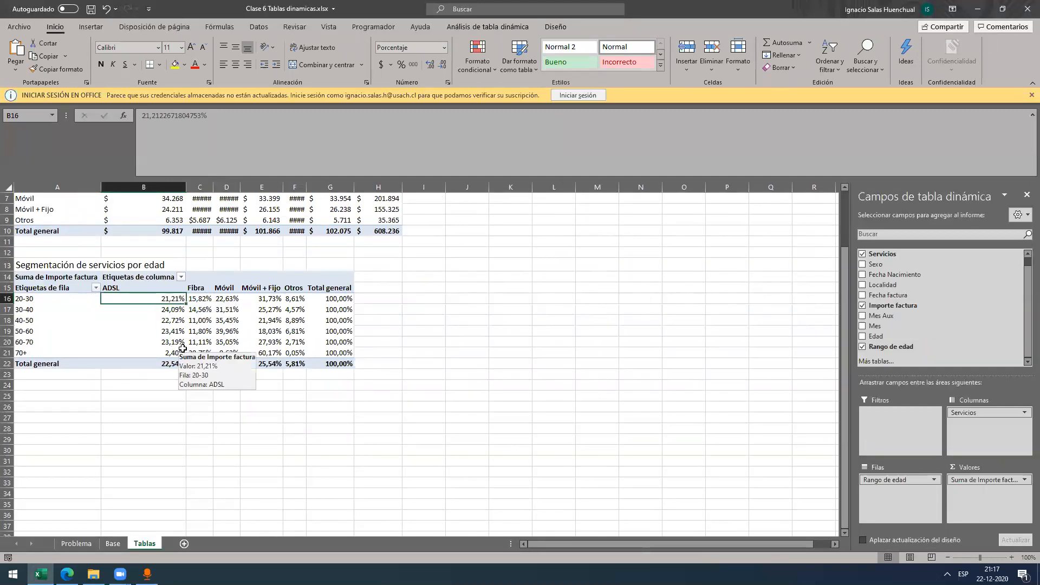
Step: Show the age pivot table's Importe factura values as % del total de columnas and check the ADSL column
click(992, 480)
click(975, 470)
click(517, 272)
click(512, 298)
click(498, 327)
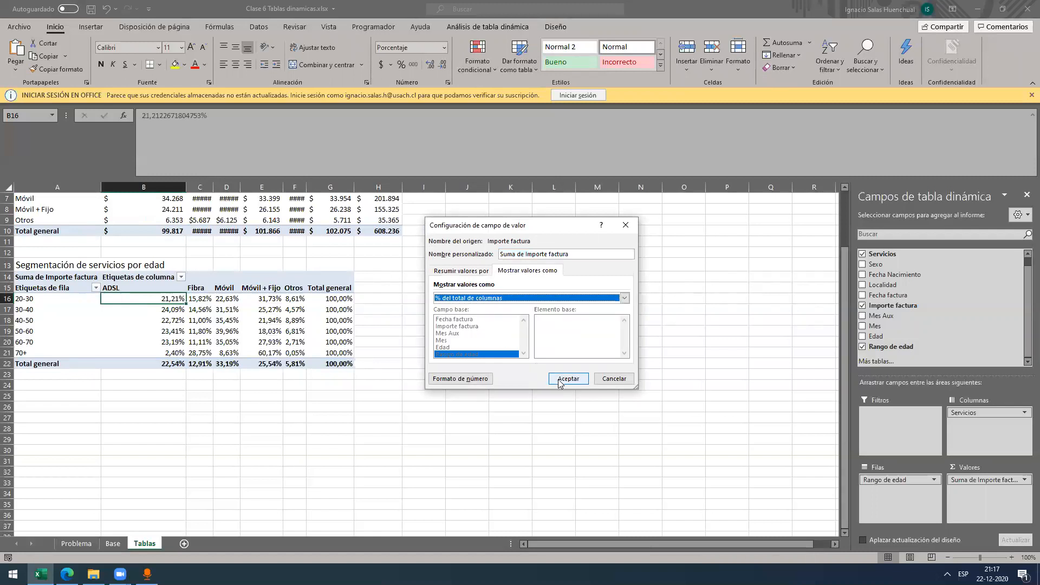
click(561, 381)
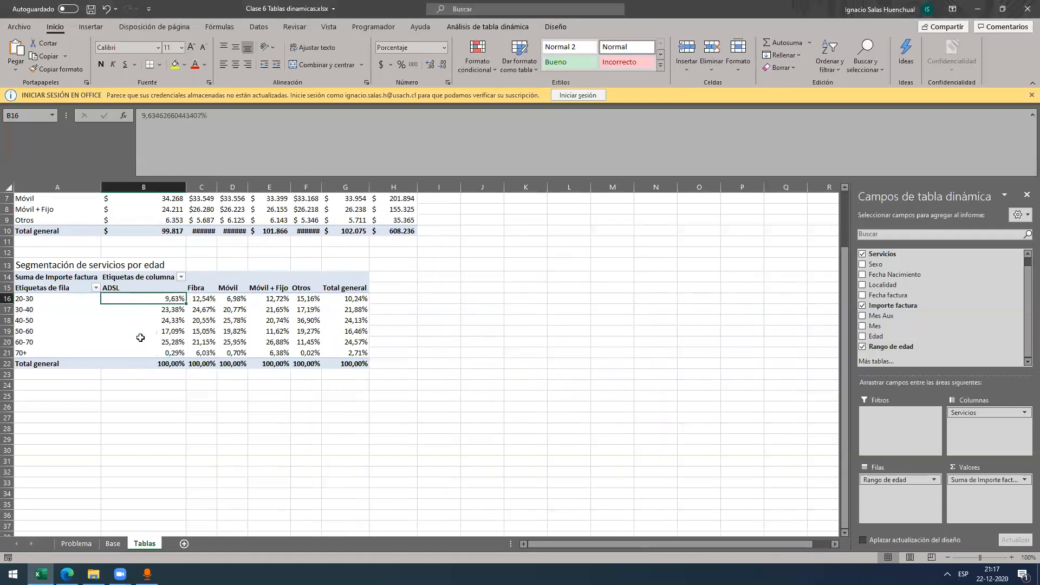
click(128, 286)
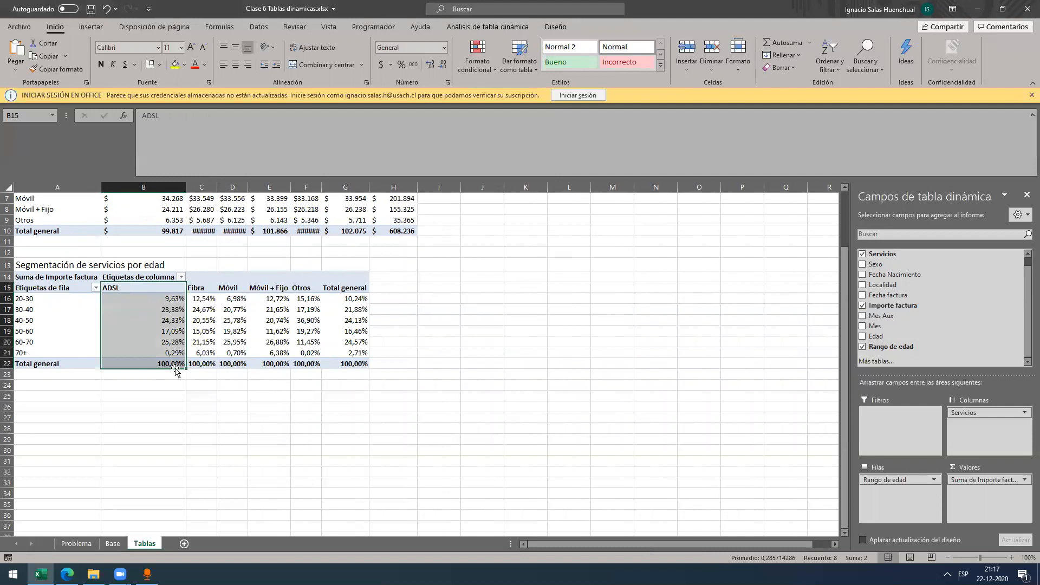
click(172, 322)
click(975, 480)
click(973, 468)
click(528, 270)
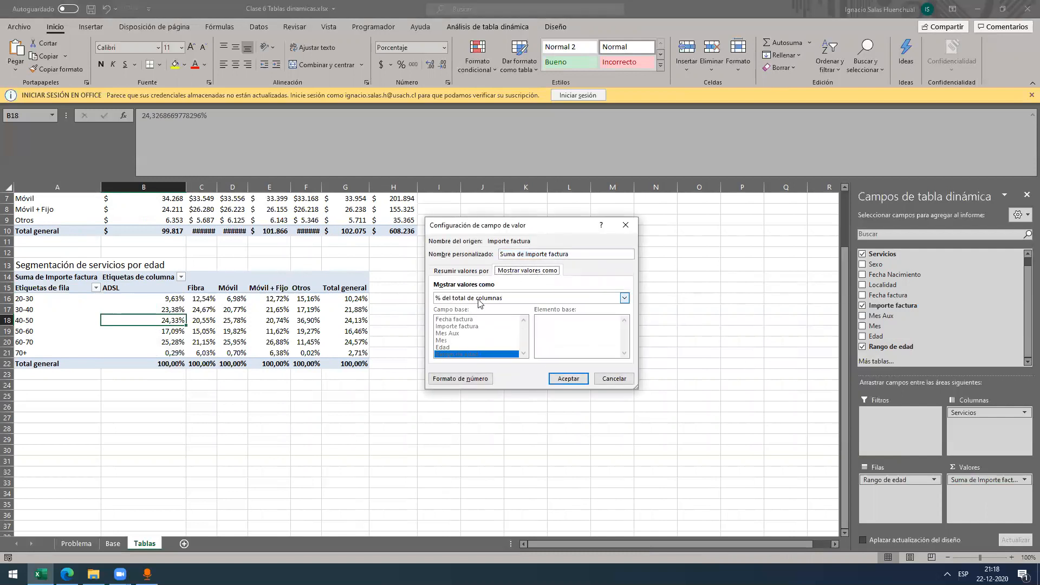
click(615, 382)
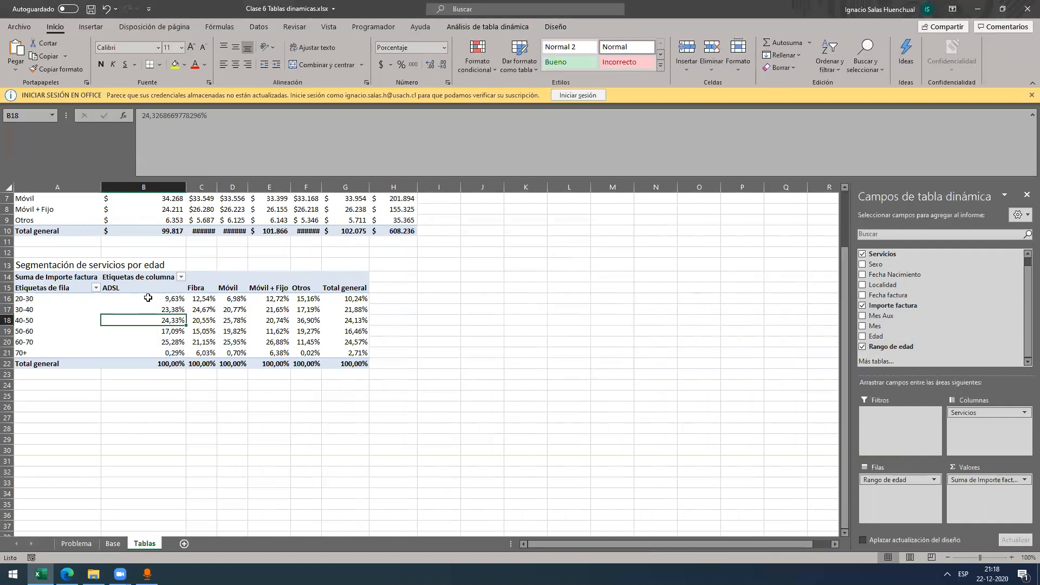
Step: Examine how each service's amount is distributed over the age ranges, comparing the ADSL column and the 20-30 row across services
drag(161, 298, 160, 355)
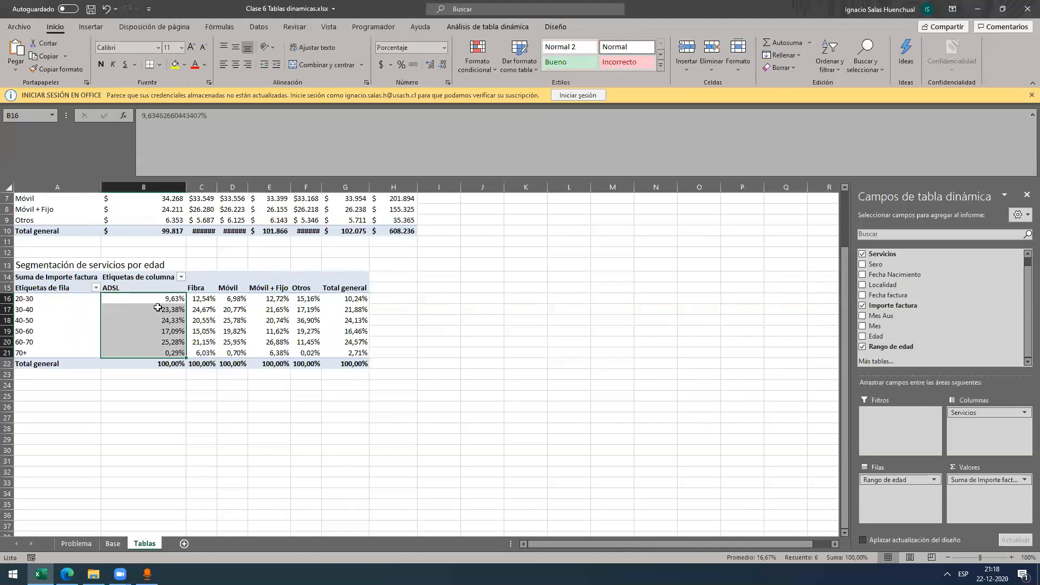
drag(164, 311, 166, 343)
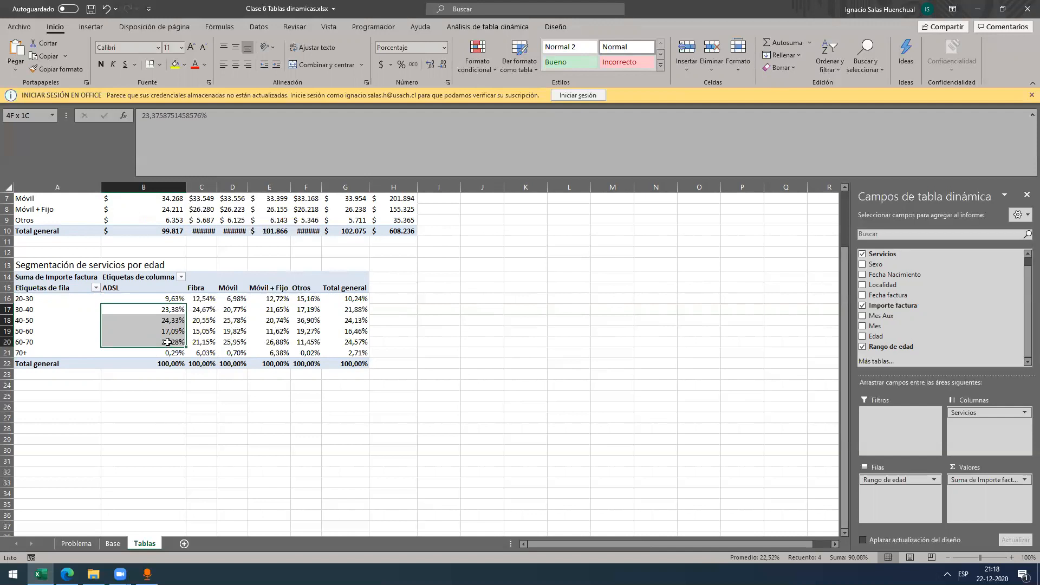
drag(168, 342, 167, 343)
click(203, 319)
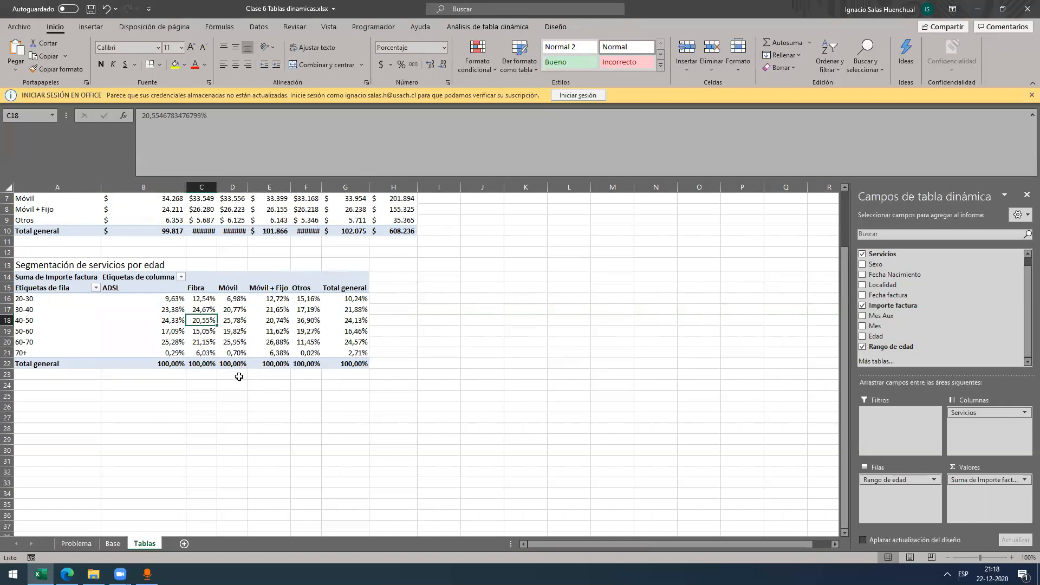
mouse_move(250, 327)
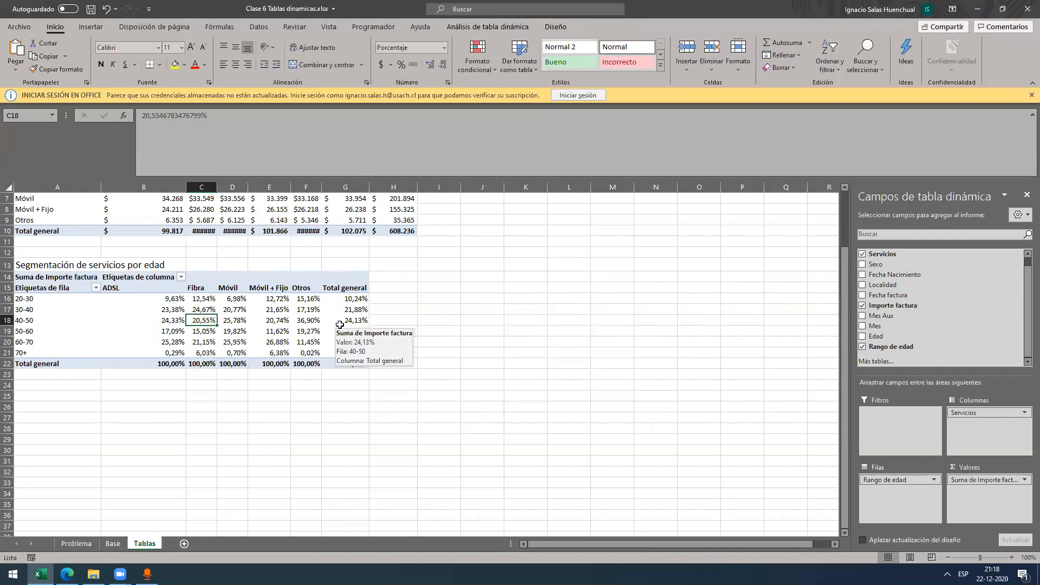
drag(161, 298, 301, 302)
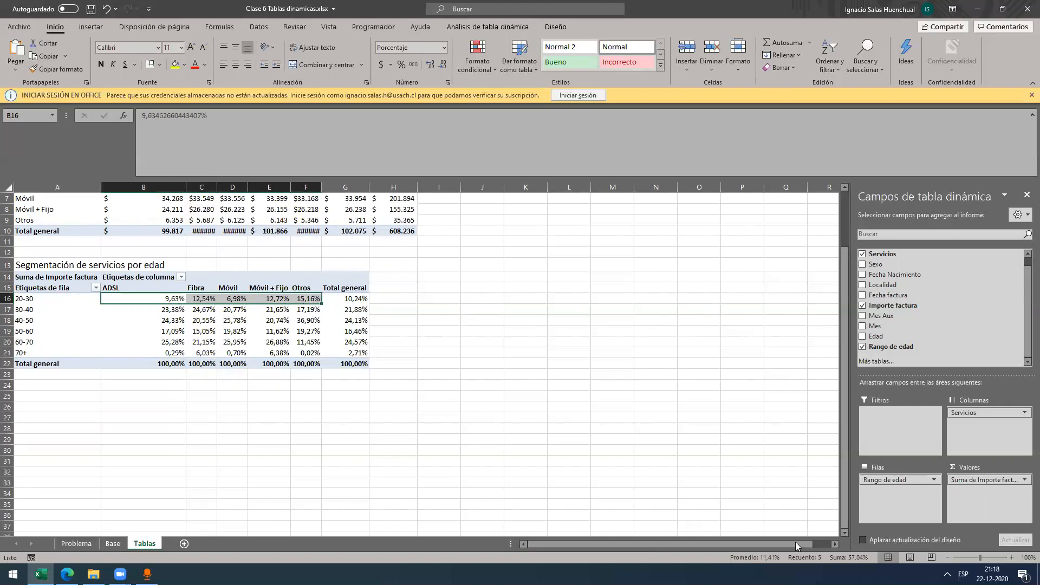
click(240, 299)
drag(161, 300, 301, 300)
mouse_move(223, 331)
mouse_move(231, 300)
click(115, 307)
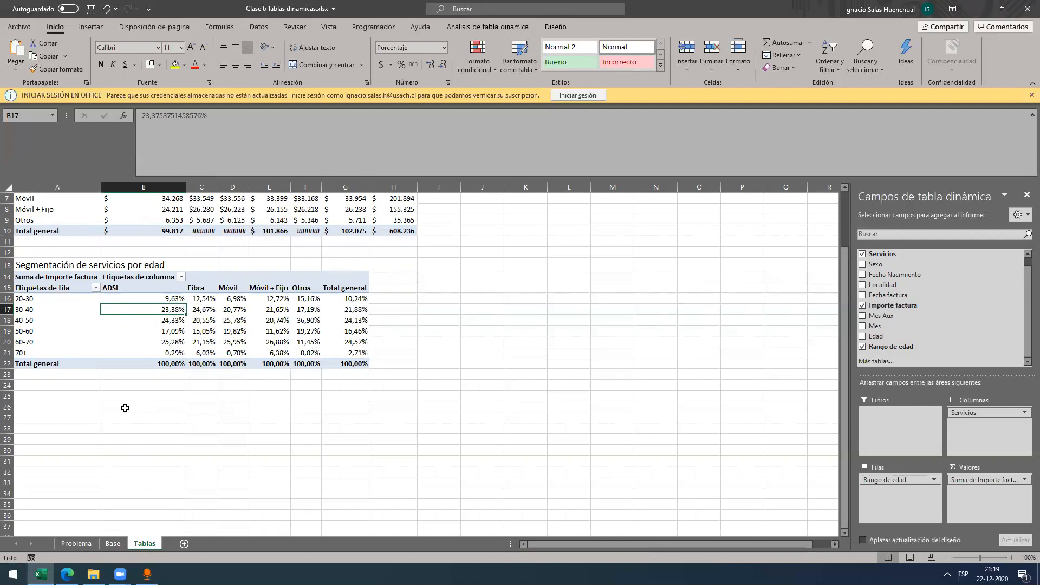
Step: Consult the exercise list on the Problema sheet and the Base table, and return to the Tablas sheet
click(91, 544)
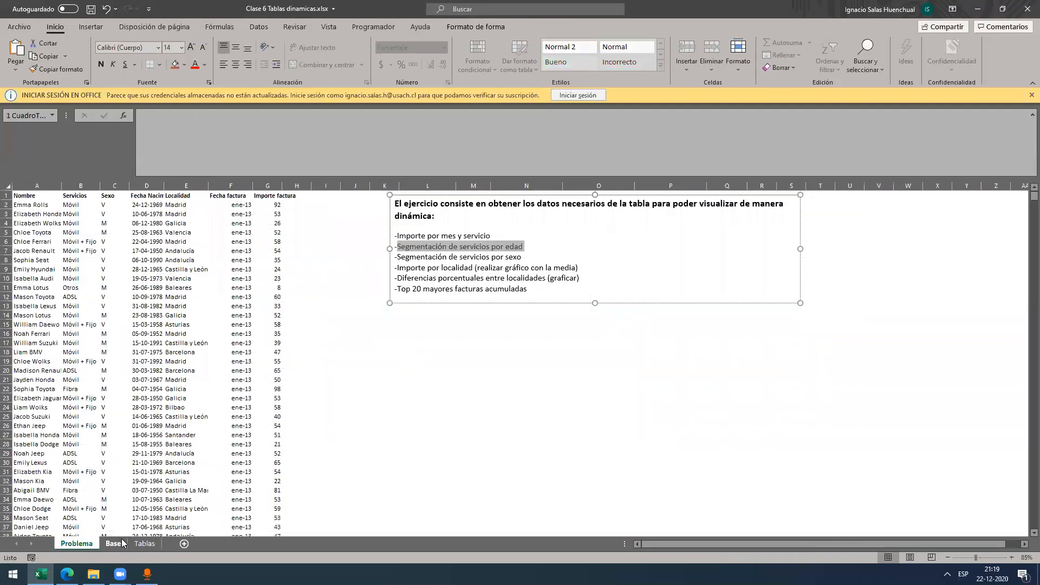
click(113, 544)
scroll(384, 349, up, 1)
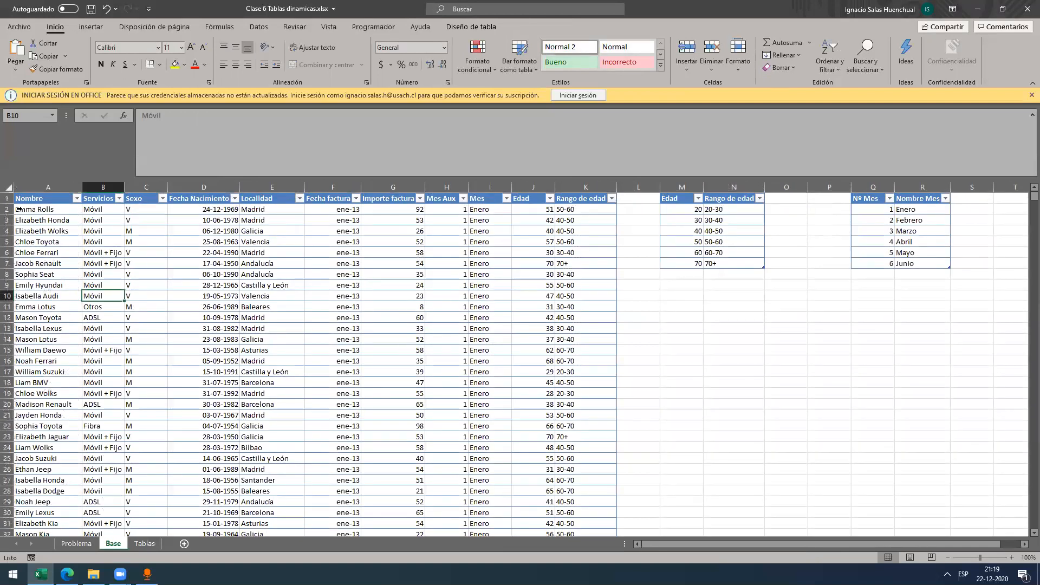
click(144, 543)
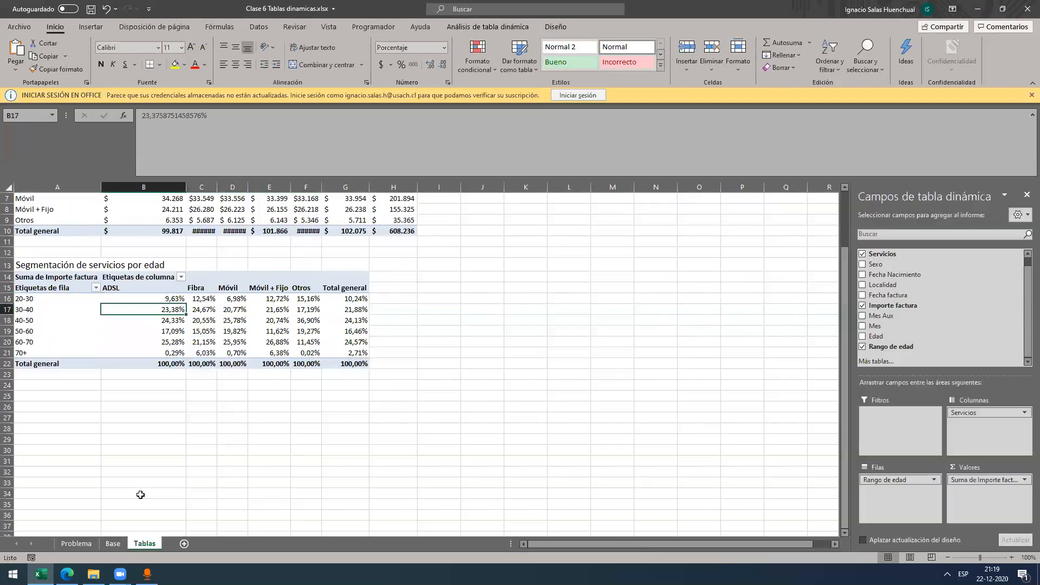
Step: Examine the age pivot table's percentages, and review the Importe factura, Localidad and Sexo columns on the Problema sheet
mouse_move(304, 347)
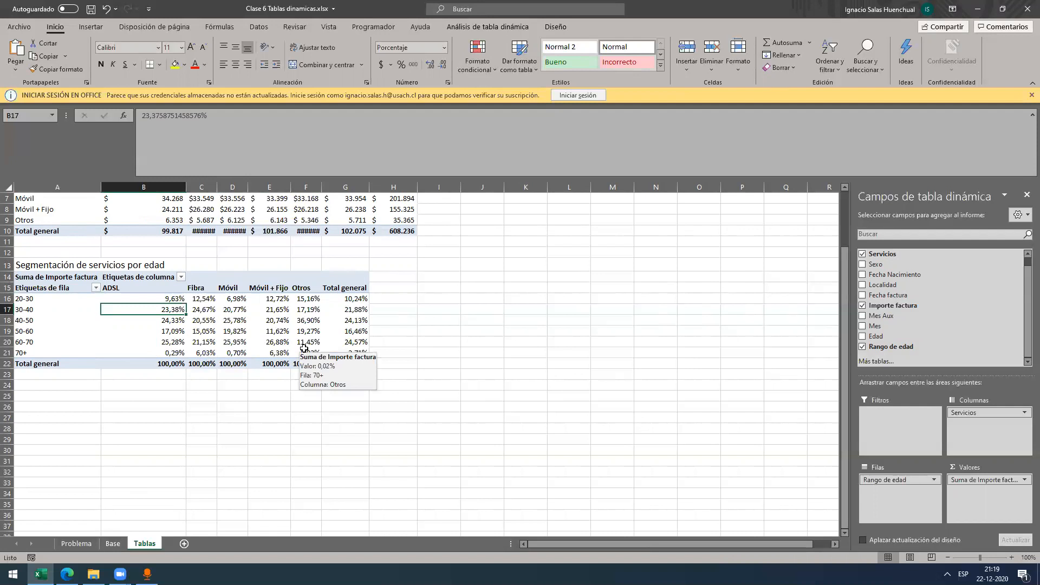
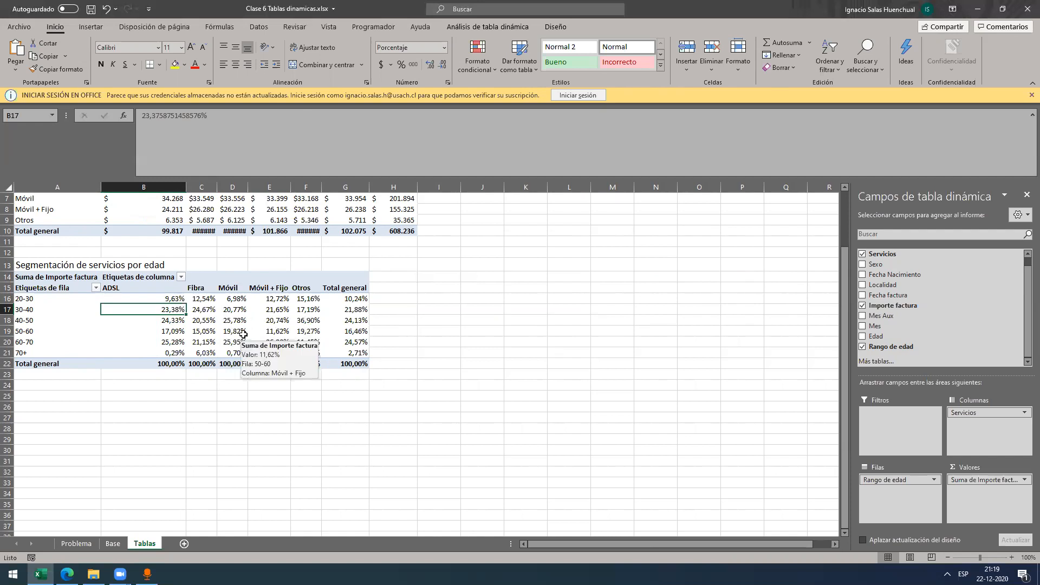
mouse_move(367, 351)
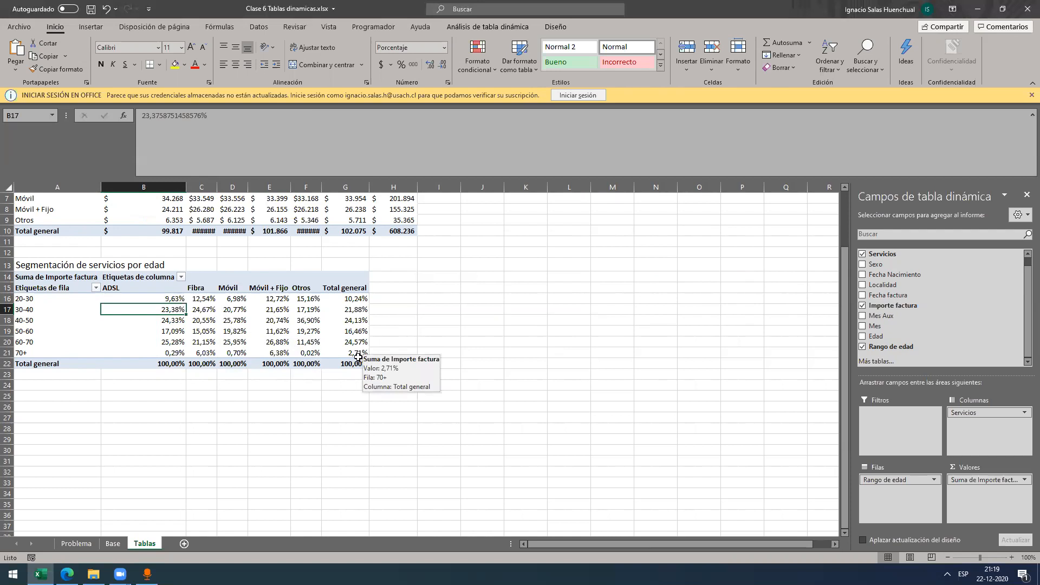
scroll(217, 362, up, 2)
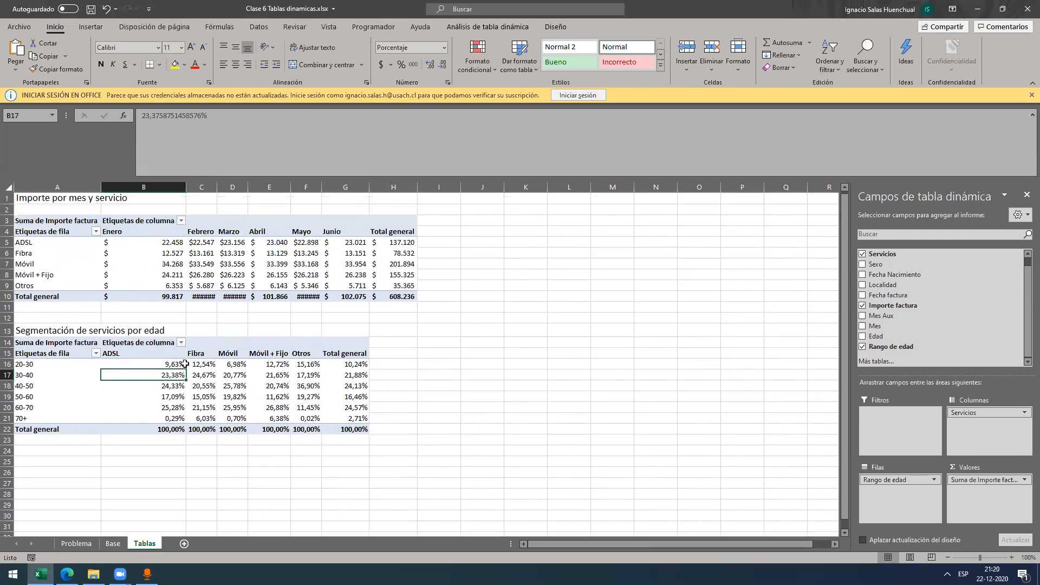
click(75, 545)
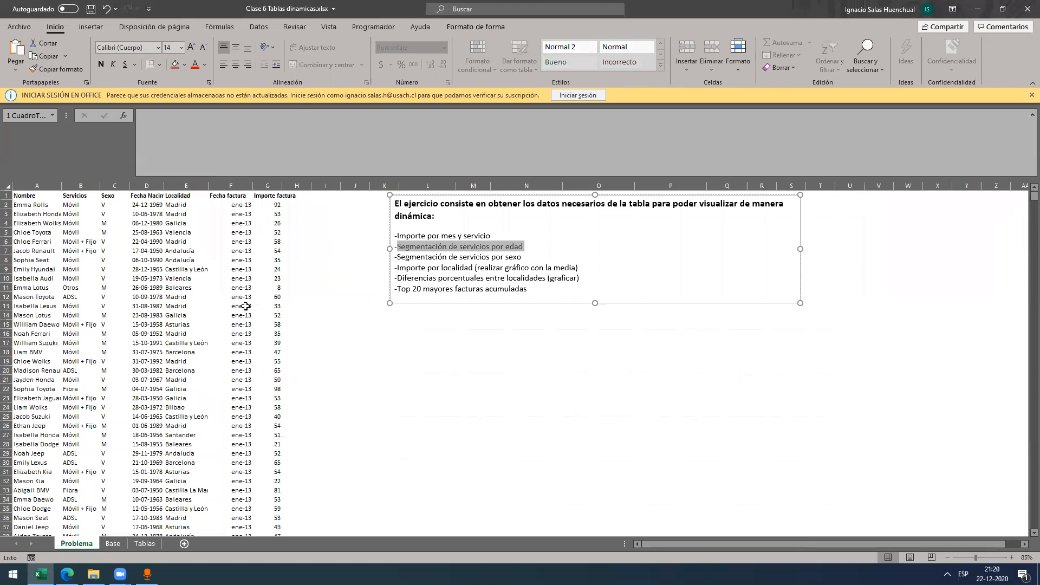
click(279, 198)
drag(278, 199, 284, 322)
click(284, 323)
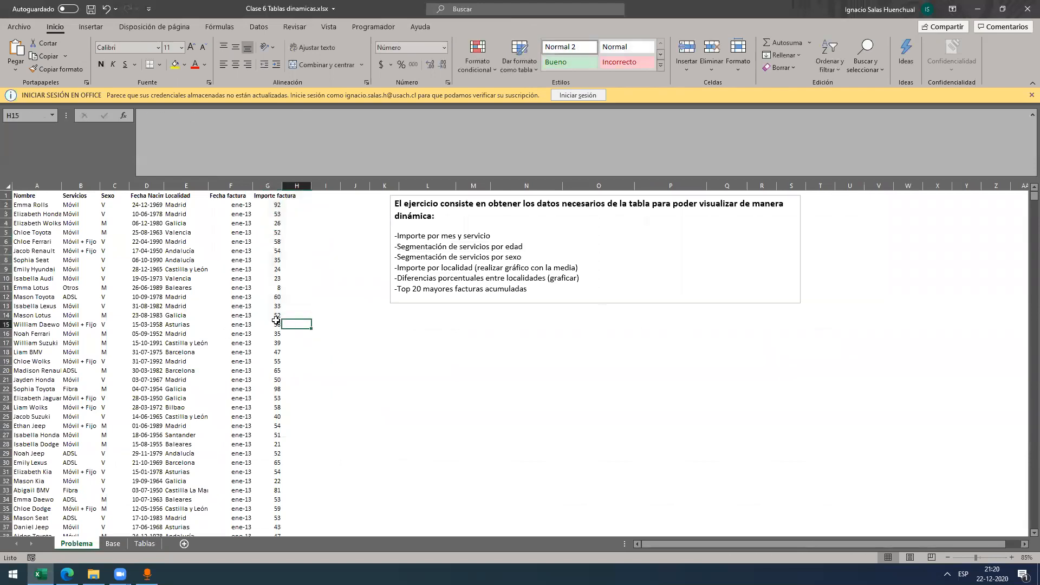
drag(179, 205, 184, 325)
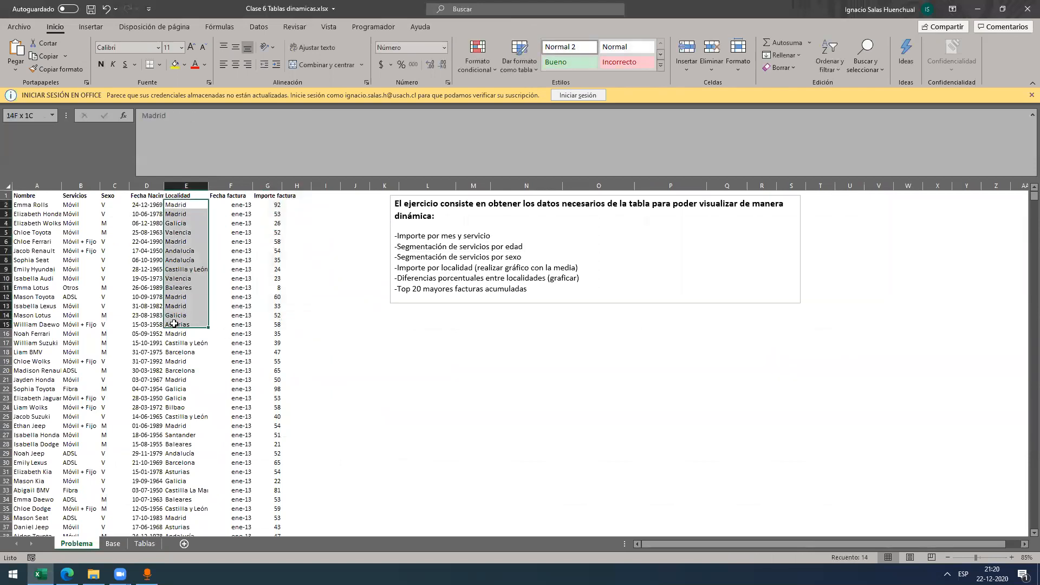
drag(117, 221, 115, 297)
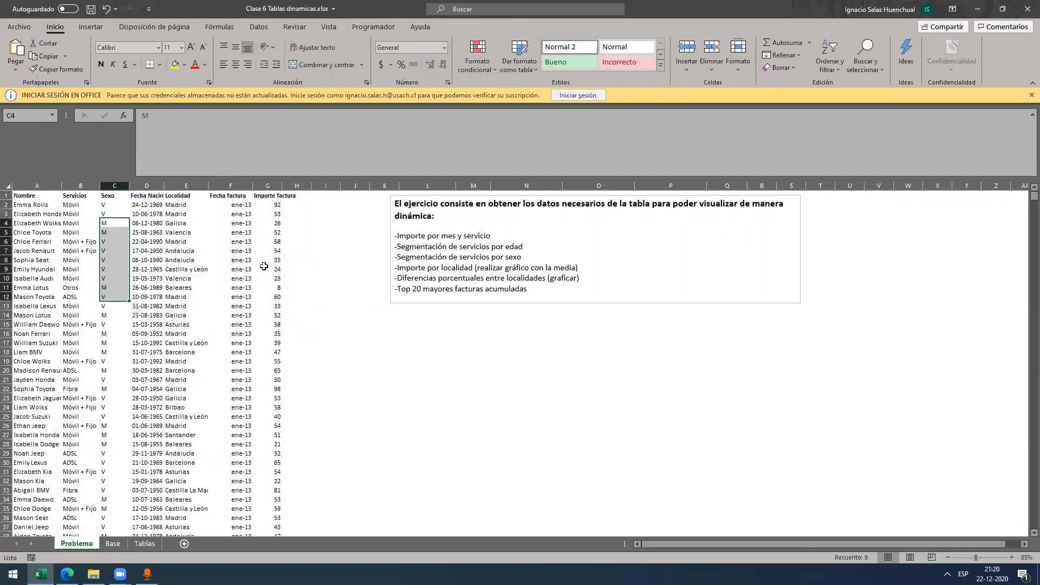
click(275, 244)
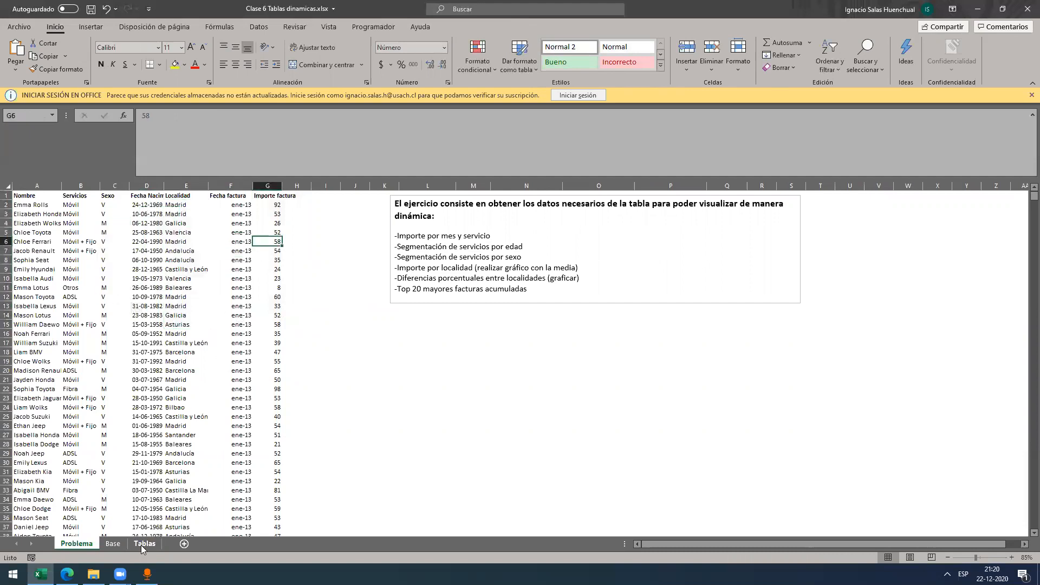
click(142, 544)
Step: Show the age pivot table's Importe factura values as Sin cálculo
scroll(254, 380, down, 1)
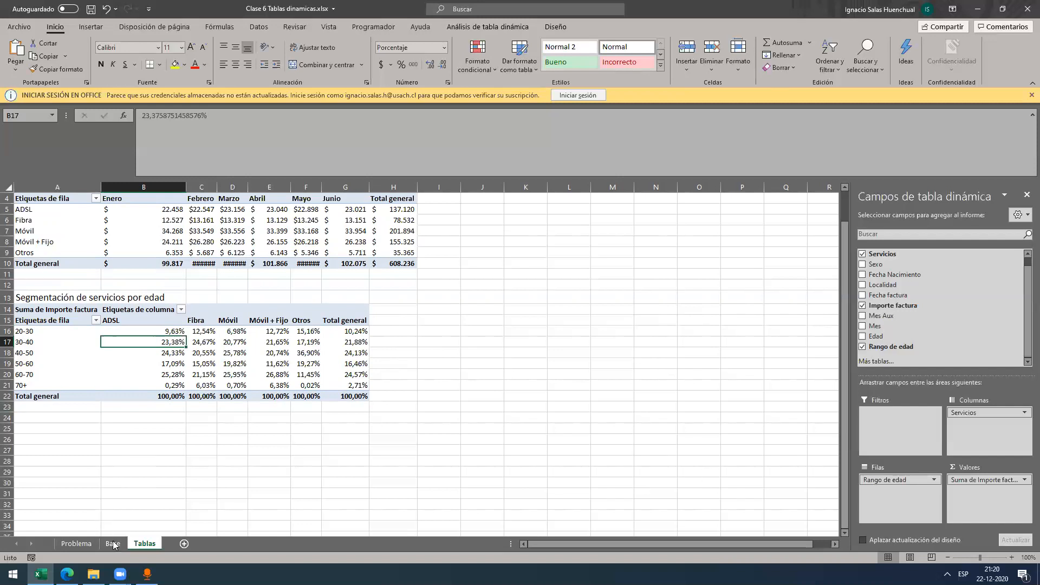
click(981, 480)
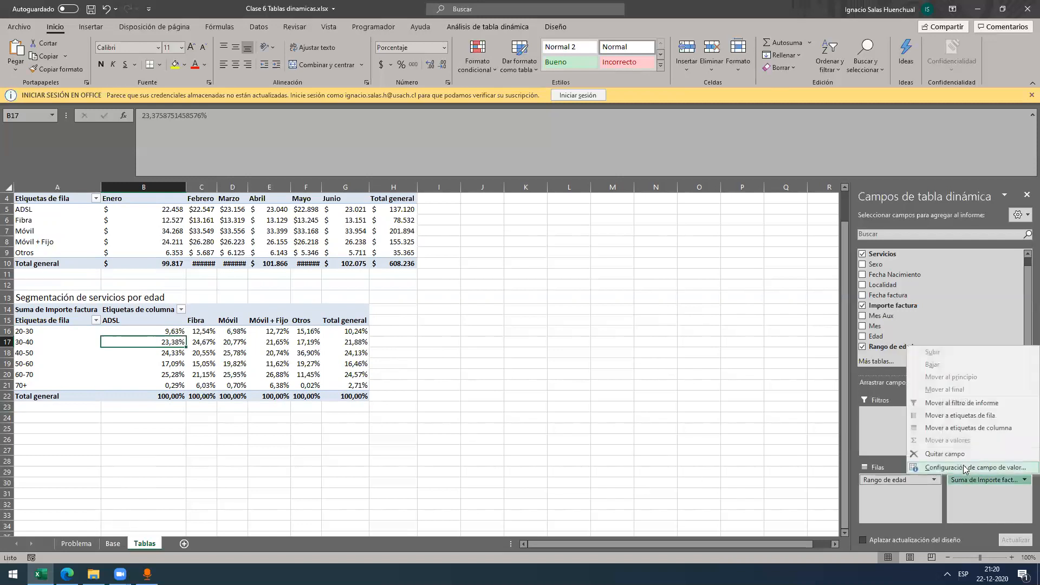
click(954, 475)
click(518, 272)
click(485, 299)
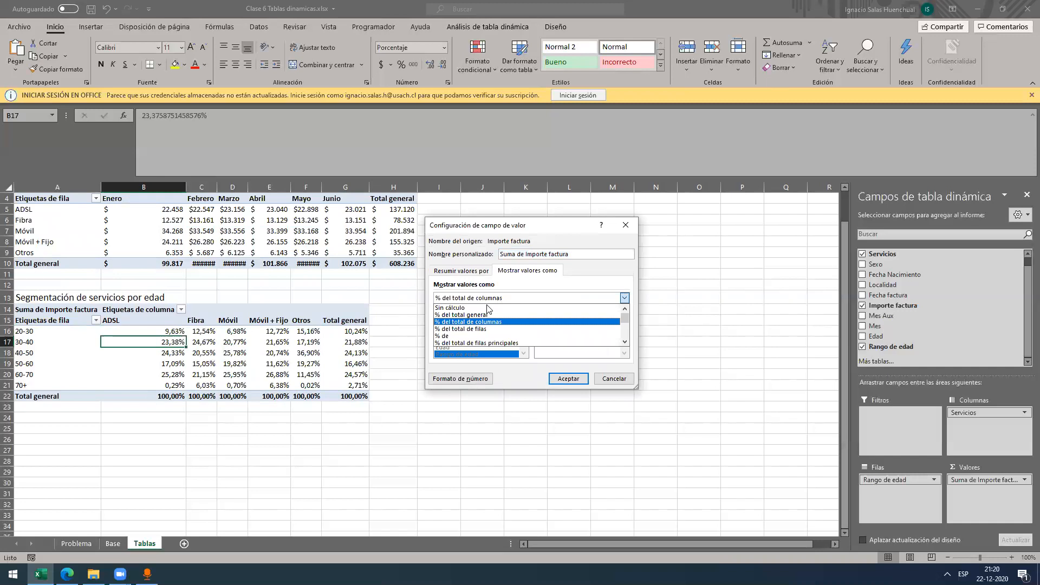
click(484, 308)
click(567, 379)
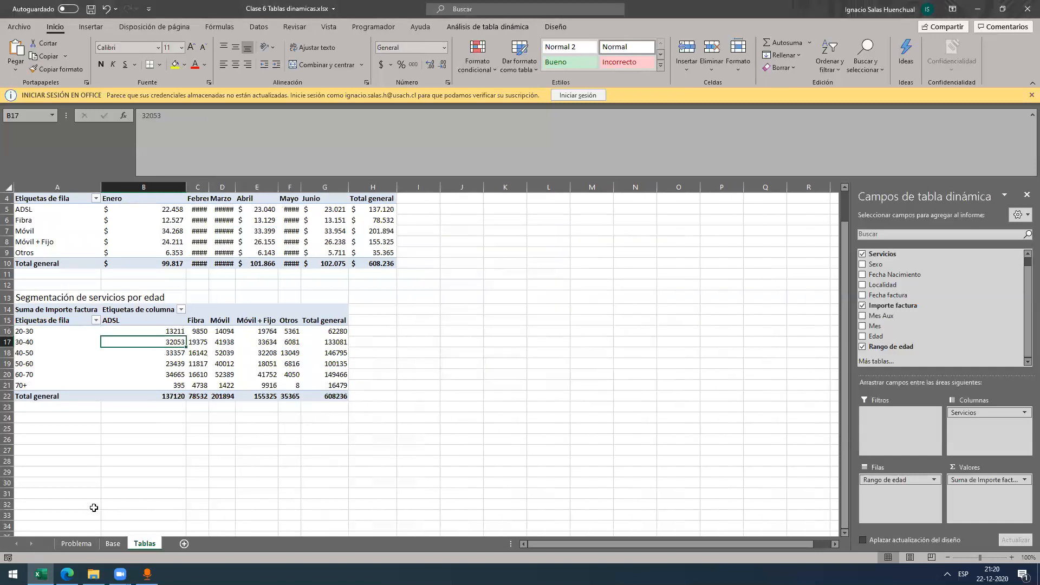
Step: Copy the line "Segmentación de servicios por sexo" from the Problema sheet's exercise list into cell A24 of Tablas as a heading
click(113, 544)
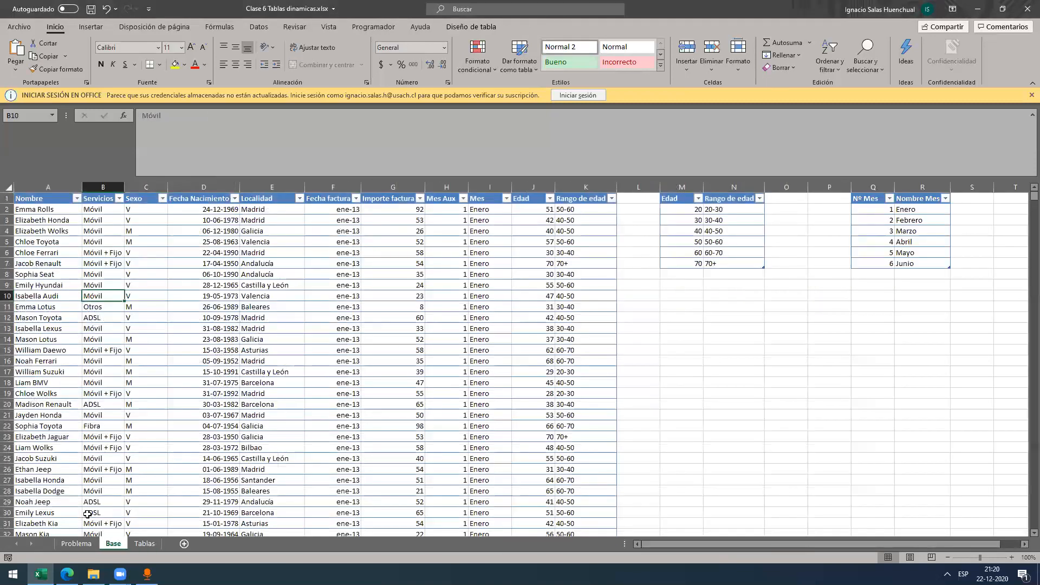
click(77, 544)
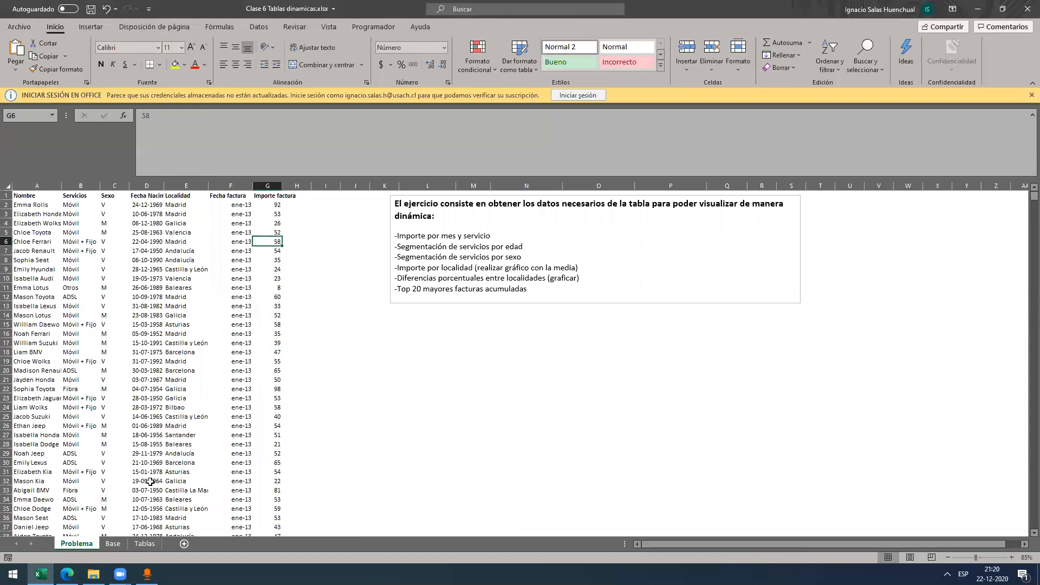
click(426, 258)
key(End)
shift+click(396, 258)
key(ctrl+c)
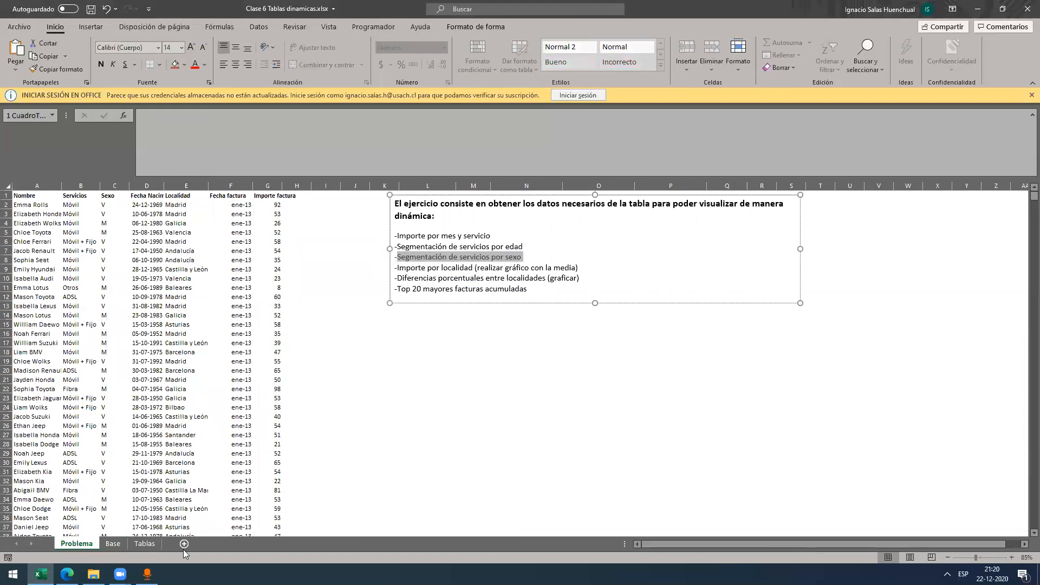
click(113, 544)
click(144, 543)
click(78, 418)
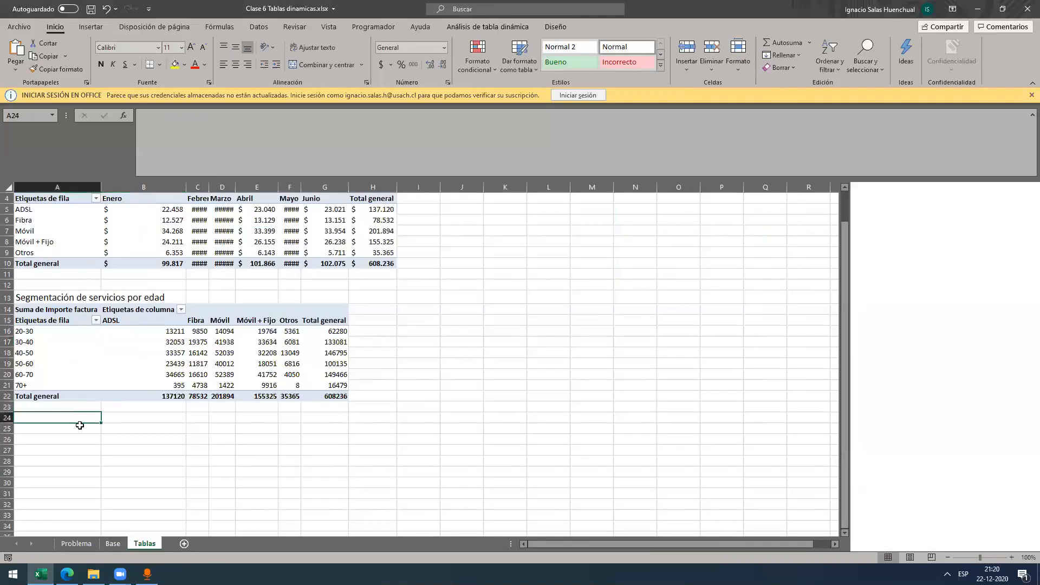
key(ctrl+v)
scroll(107, 453, down, 2)
click(72, 374)
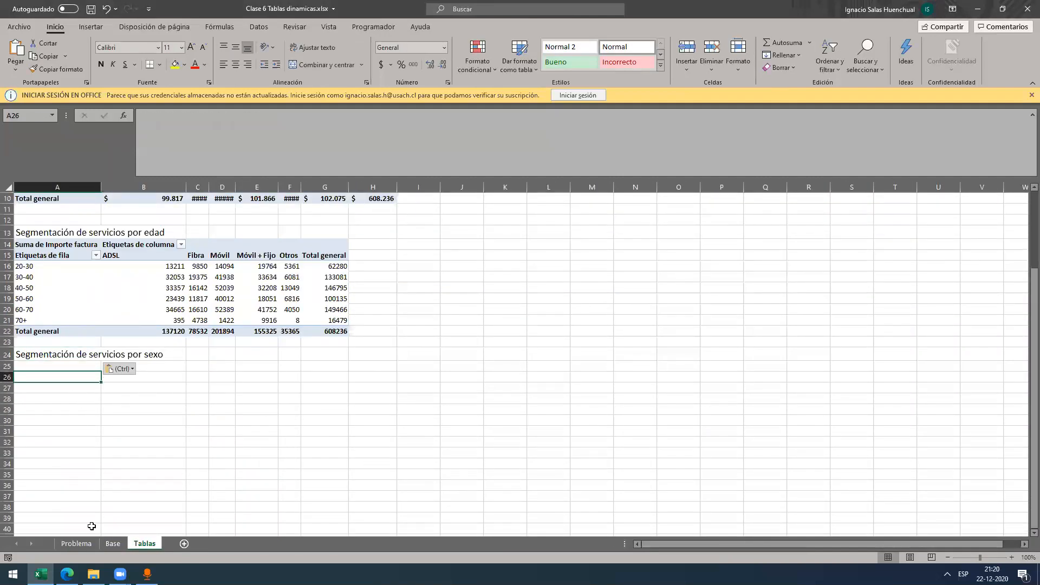
Step: Create a pivot table from the Base sheet's Tabla1, placed on the existing Tablas sheet at cell A25
click(112, 543)
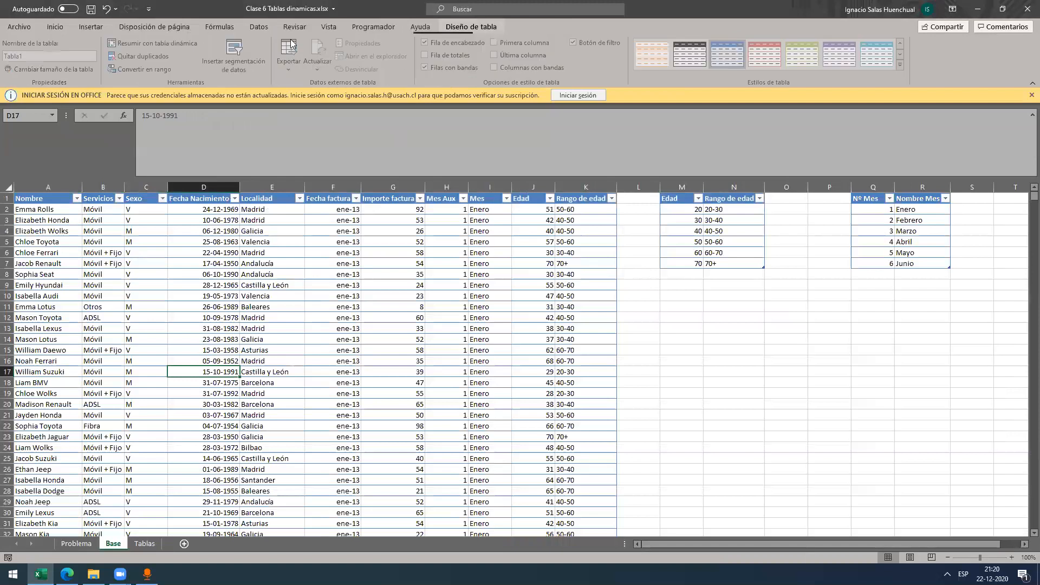
click(163, 42)
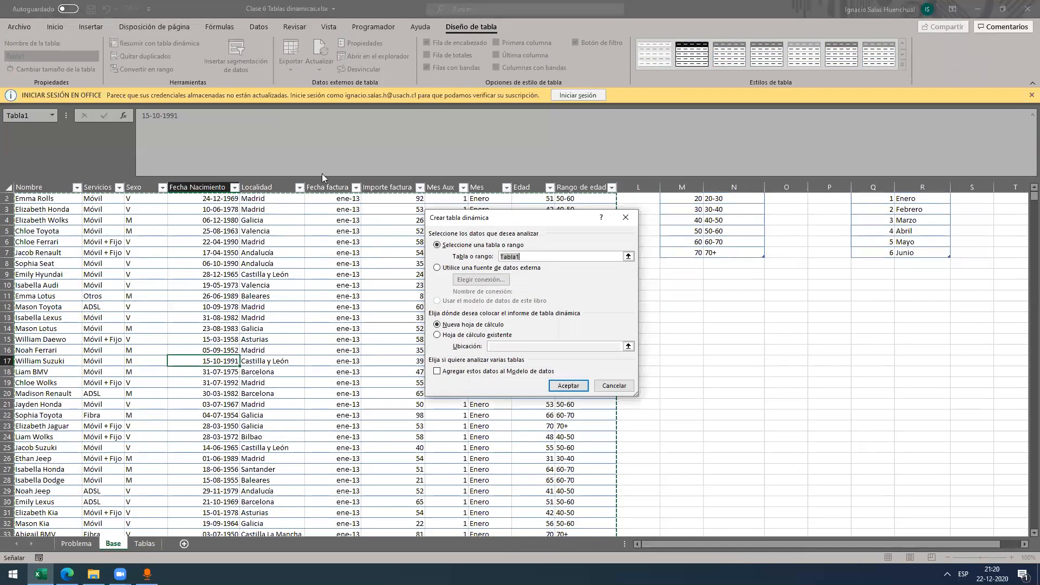
click(486, 336)
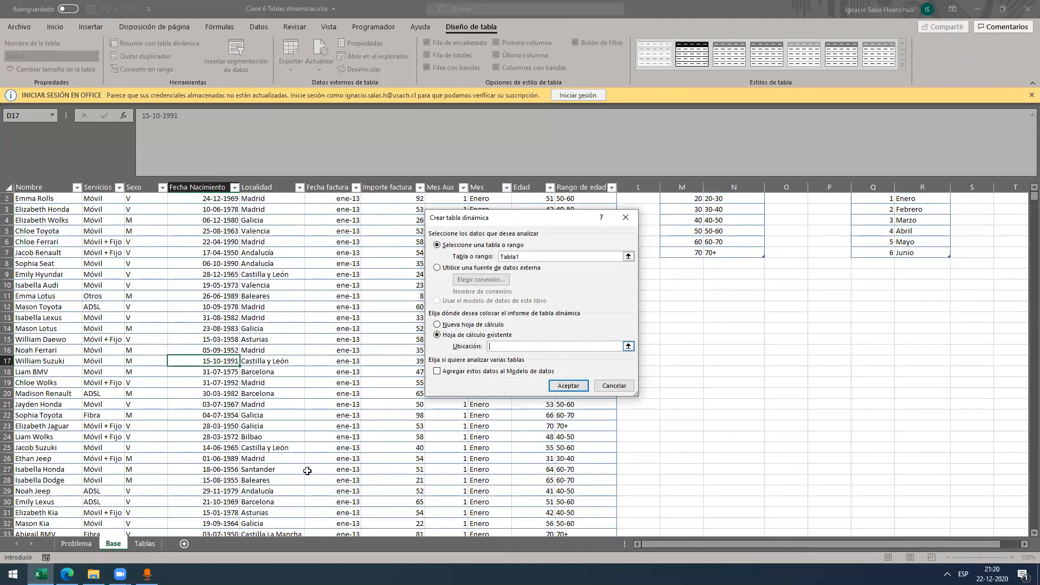
click(144, 544)
click(85, 367)
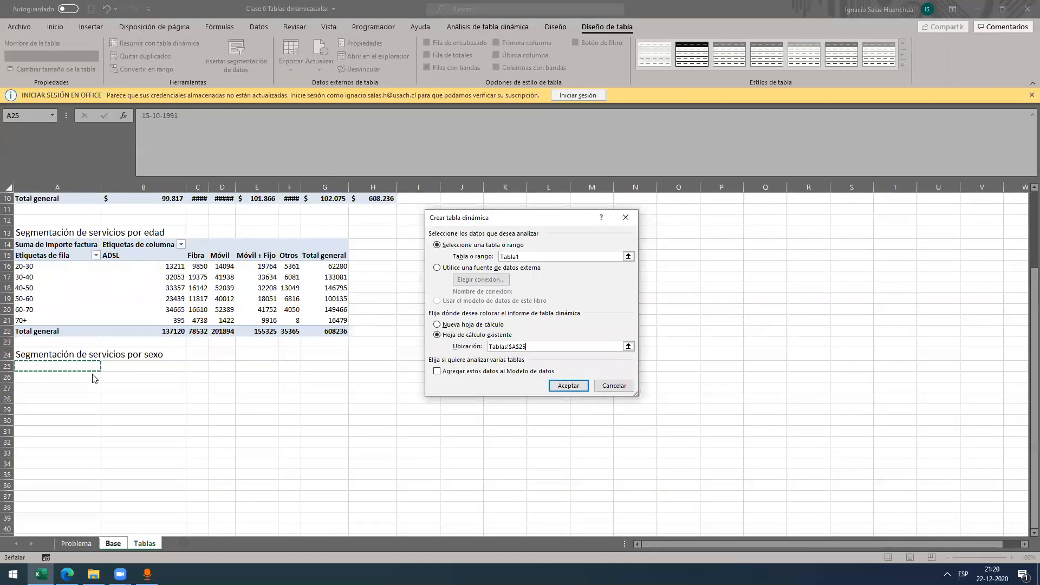
key(Return)
Step: Lay out the new pivot table with Sexo as rows, Servicios as columns and the sum of Importe factura as values
drag(876, 274, 900, 481)
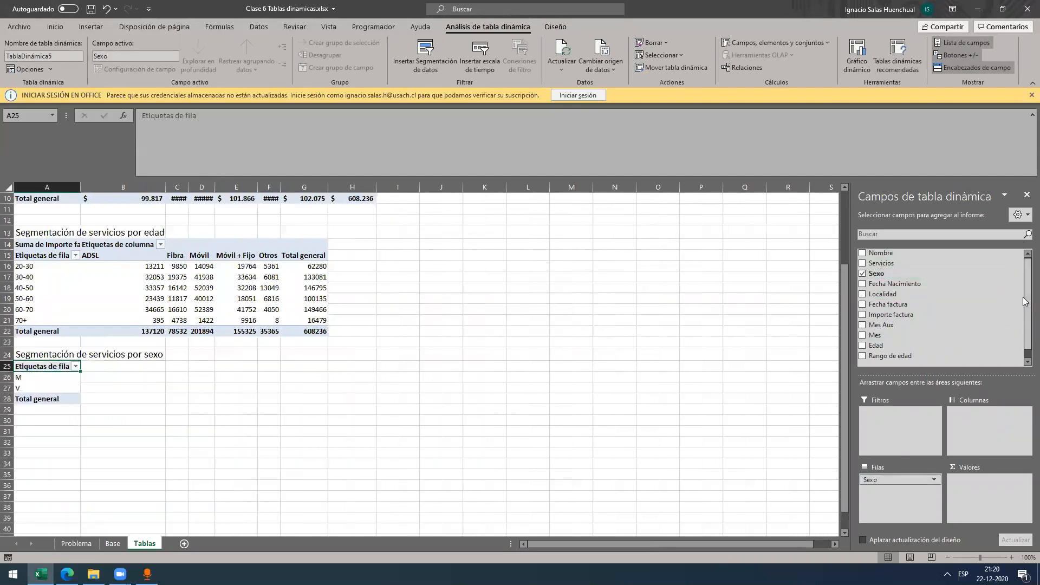
drag(882, 263, 976, 413)
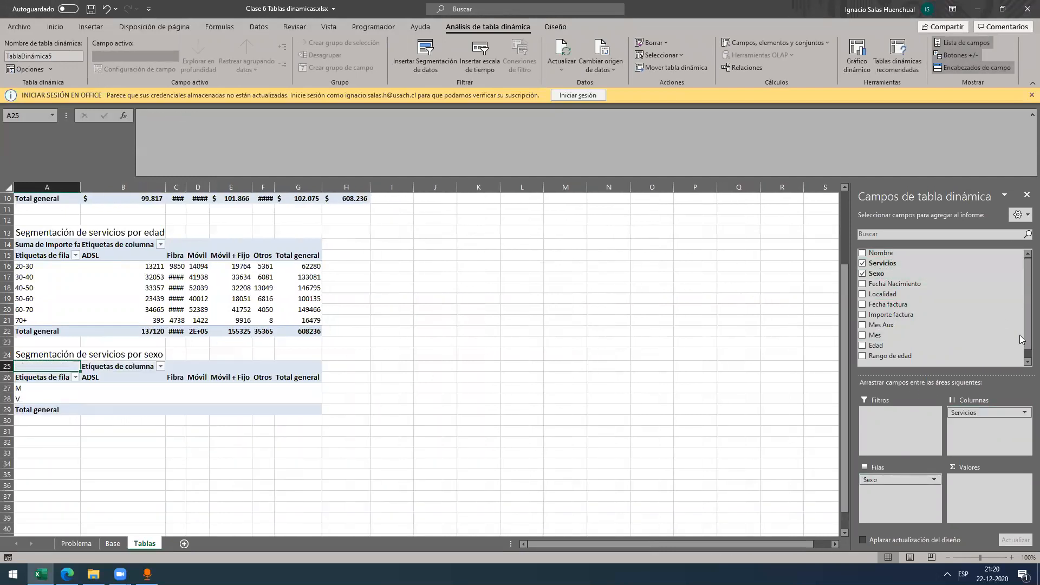
drag(891, 315, 954, 498)
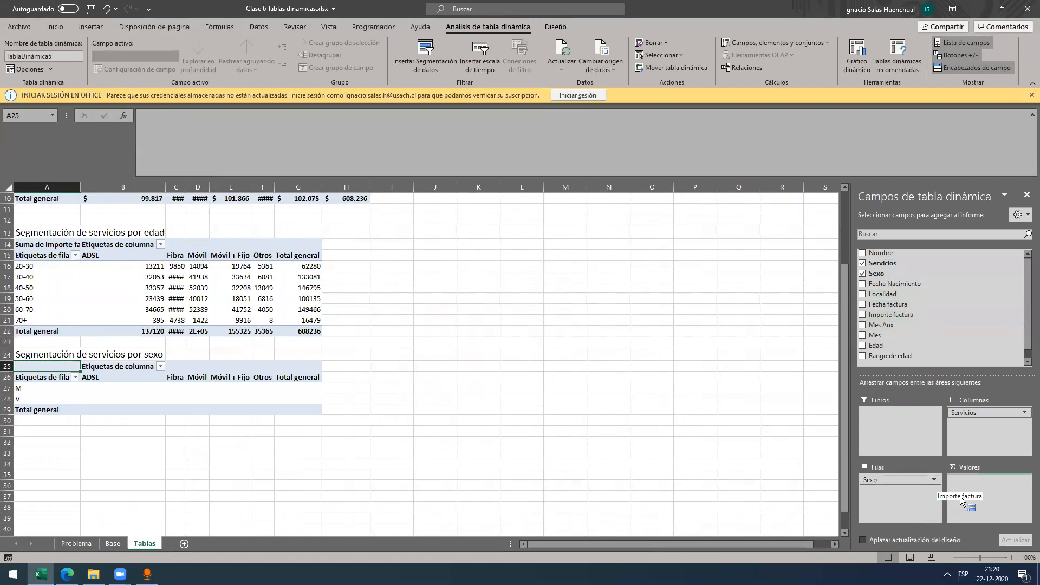
click(149, 428)
Step: Show the sex pivot table's Importe factura values as % del total de columnas
click(158, 401)
click(986, 480)
click(921, 470)
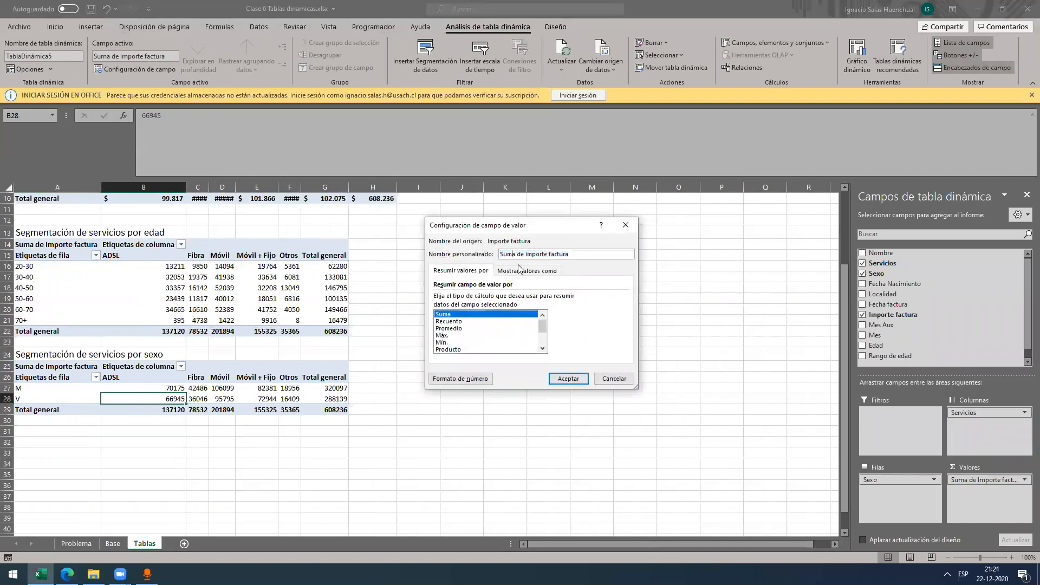
click(522, 271)
click(499, 298)
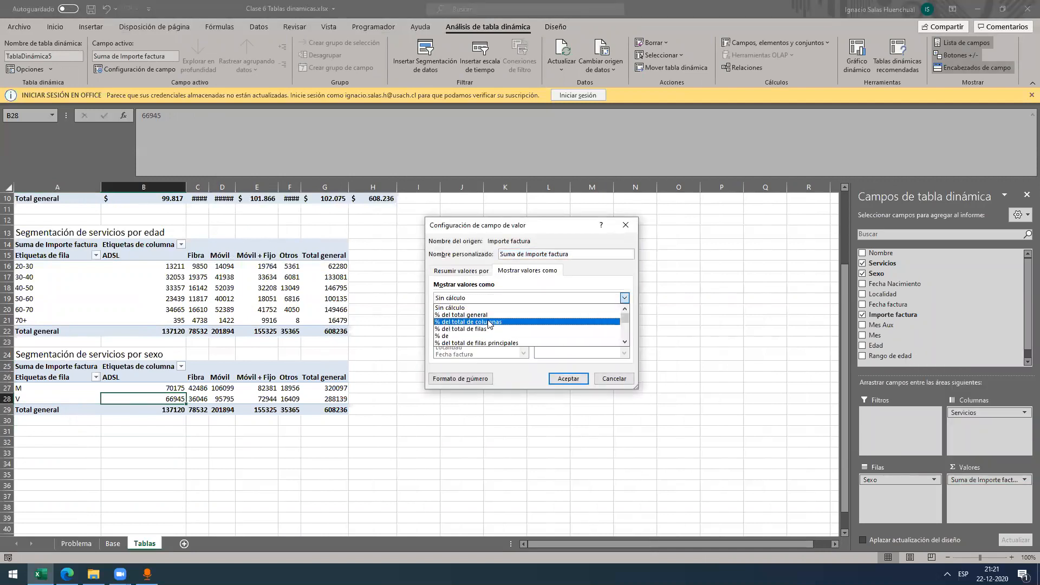
click(487, 321)
click(568, 379)
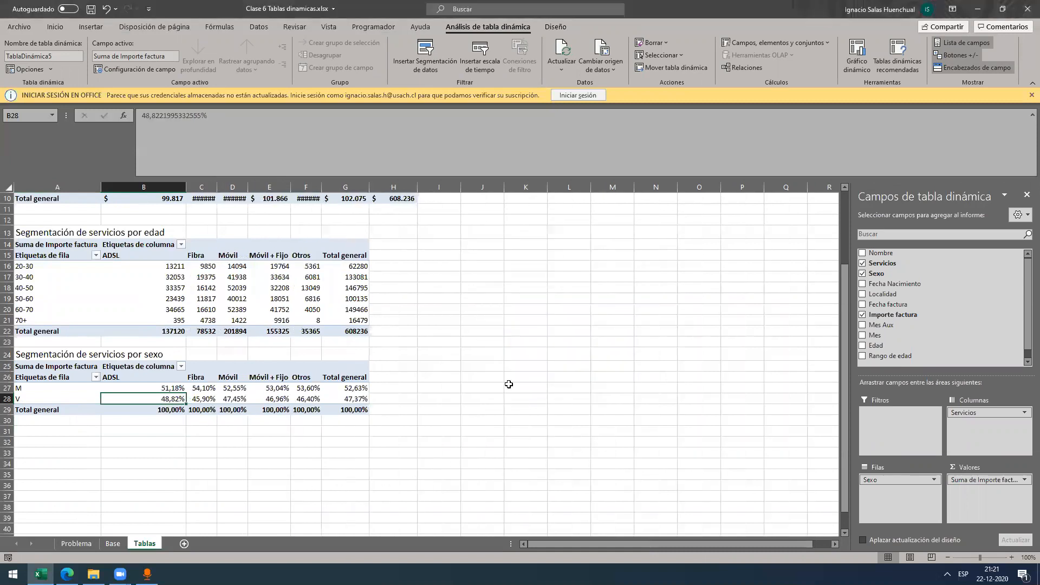
Step: Compare the M and V rows' column percentages across all services in the sex pivot table
scroll(143, 452, down, 1)
click(143, 453)
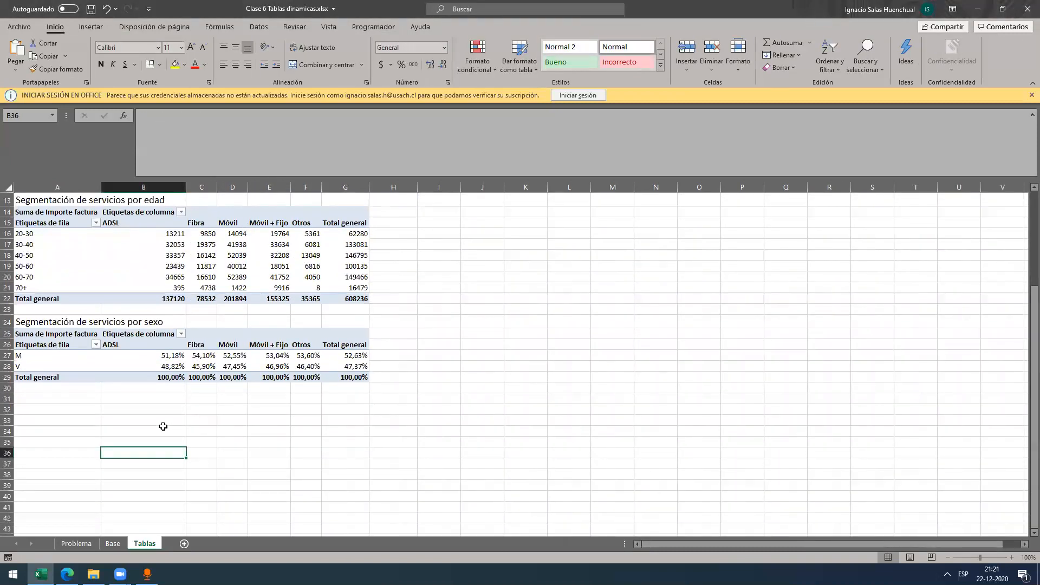
click(134, 370)
drag(145, 358, 348, 360)
drag(269, 368, 346, 367)
drag(176, 358, 331, 358)
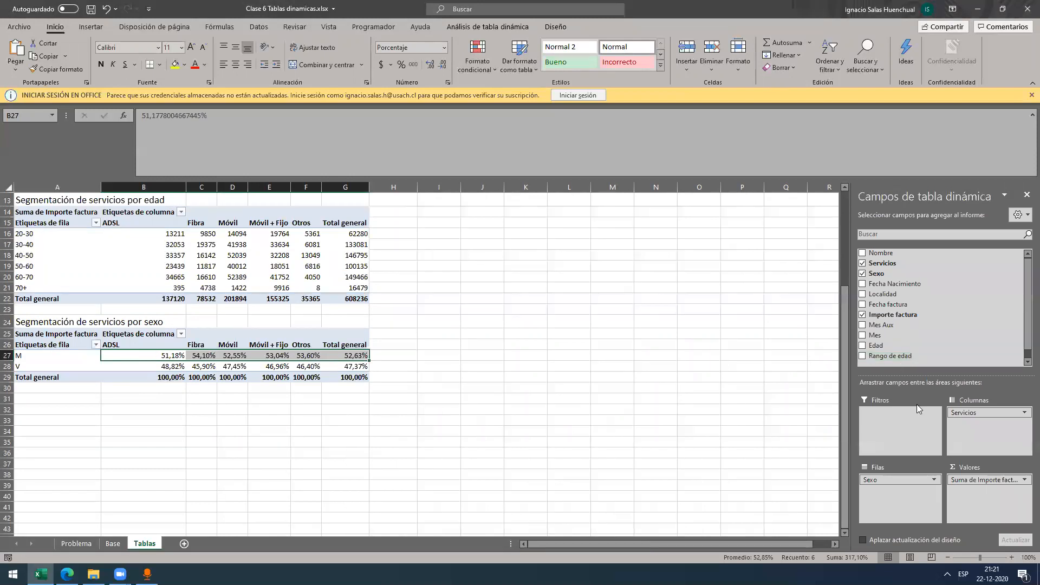
Step: Show the sex pivot table's Importe factura values as % del total de filas and compare the Móvil share of M and V
click(978, 480)
click(973, 468)
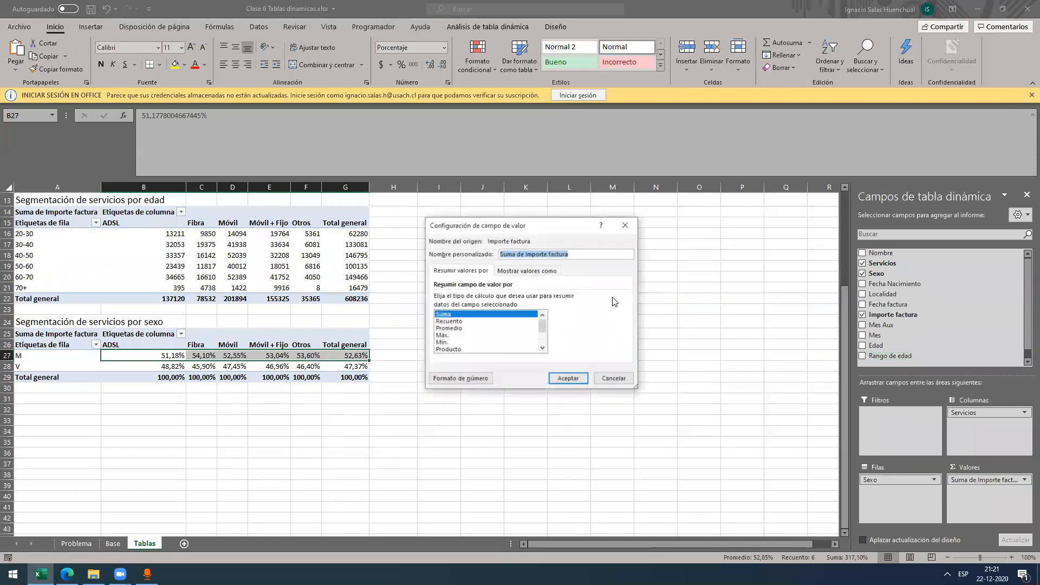
click(528, 271)
click(492, 298)
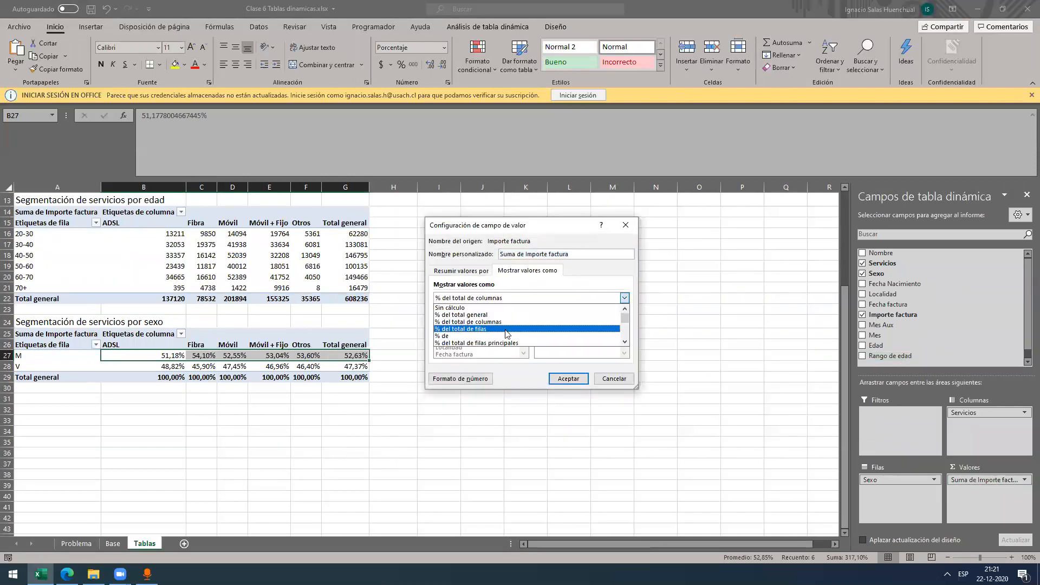
click(477, 327)
click(569, 378)
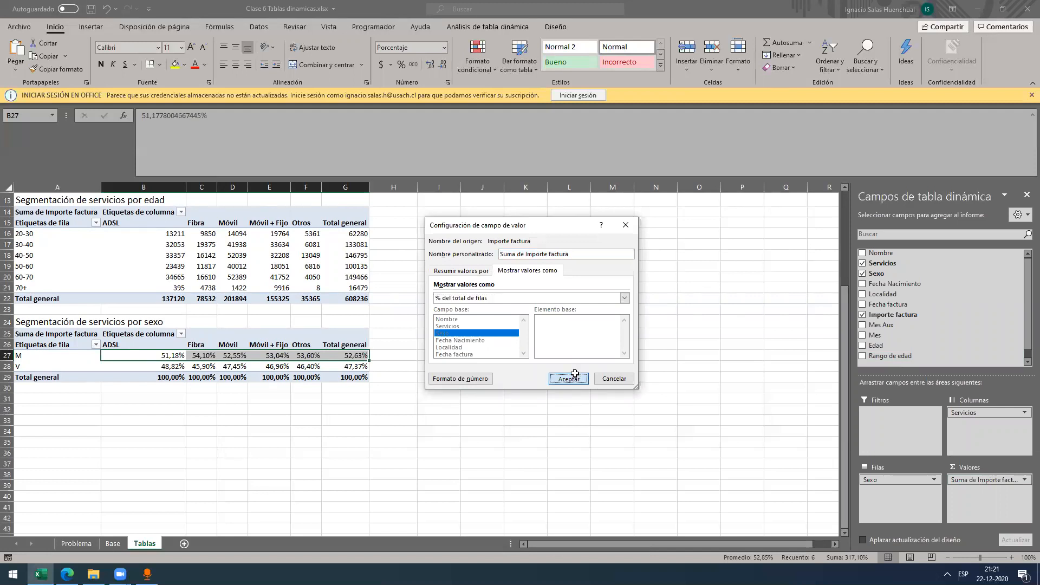
click(200, 409)
click(142, 359)
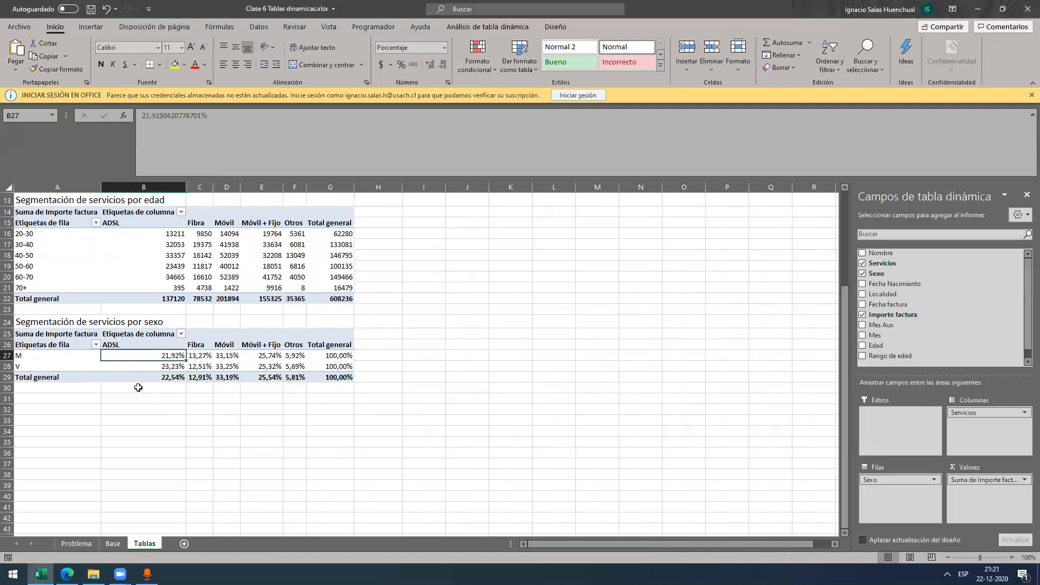
drag(237, 355, 233, 367)
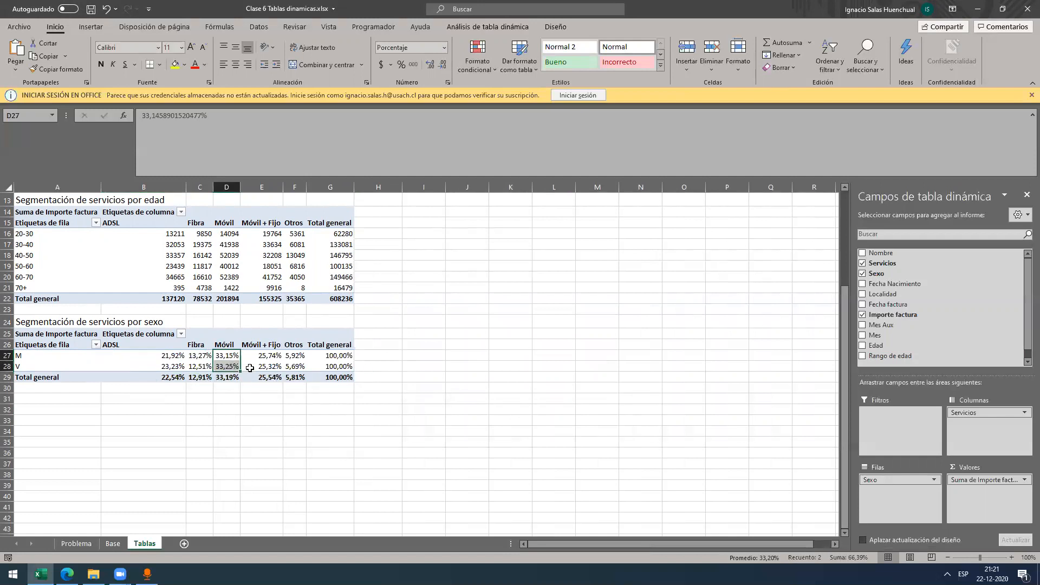
Step: Compare the Fibra and Otros row percentages of M and V in the sex pivot table
mouse_move(200, 355)
mouse_down()
mouse_move(203, 372)
mouse_move(202, 363)
mouse_up()
drag(295, 354, 294, 367)
click(199, 356)
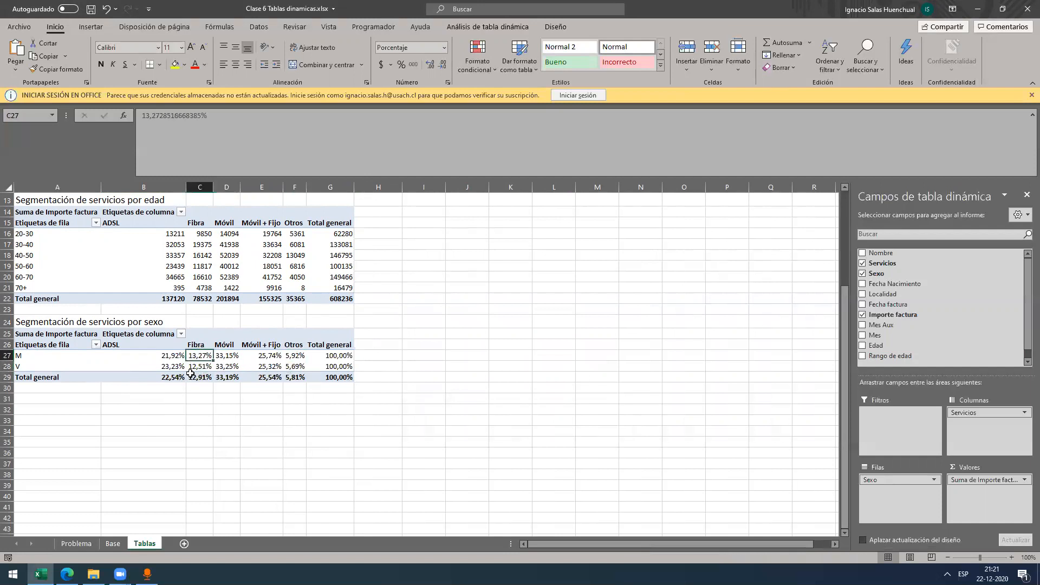
Step: Return the sex pivot table's Importe factura values to plain sums with the Sin cálculo display option
click(954, 484)
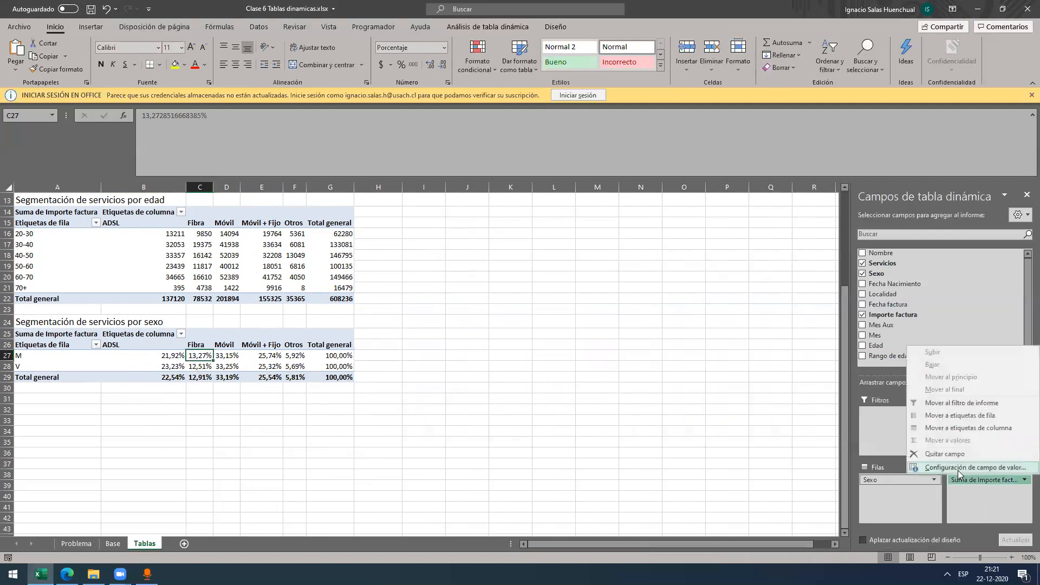
click(970, 532)
click(526, 270)
click(488, 298)
click(484, 308)
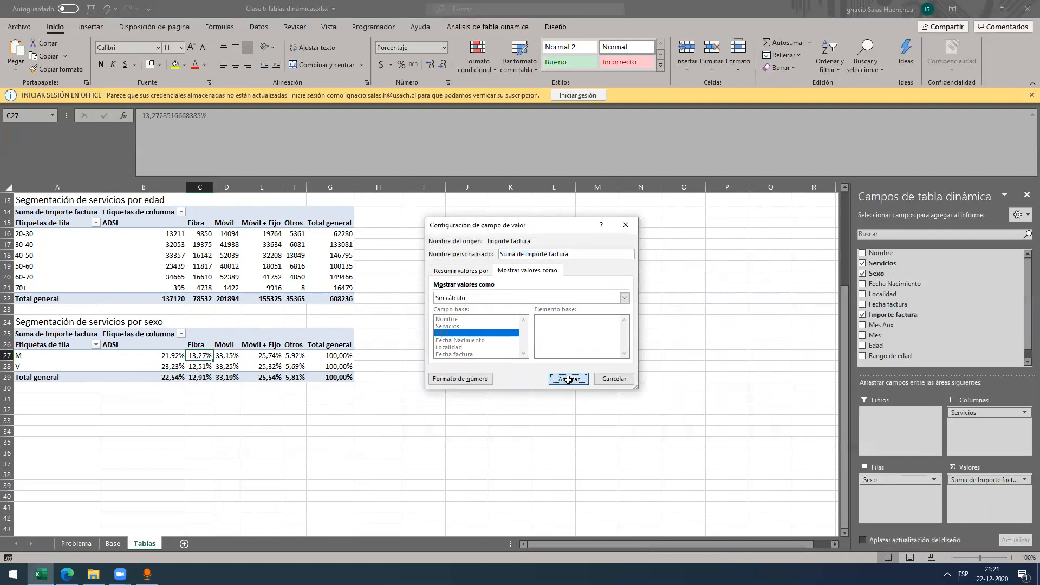
click(568, 379)
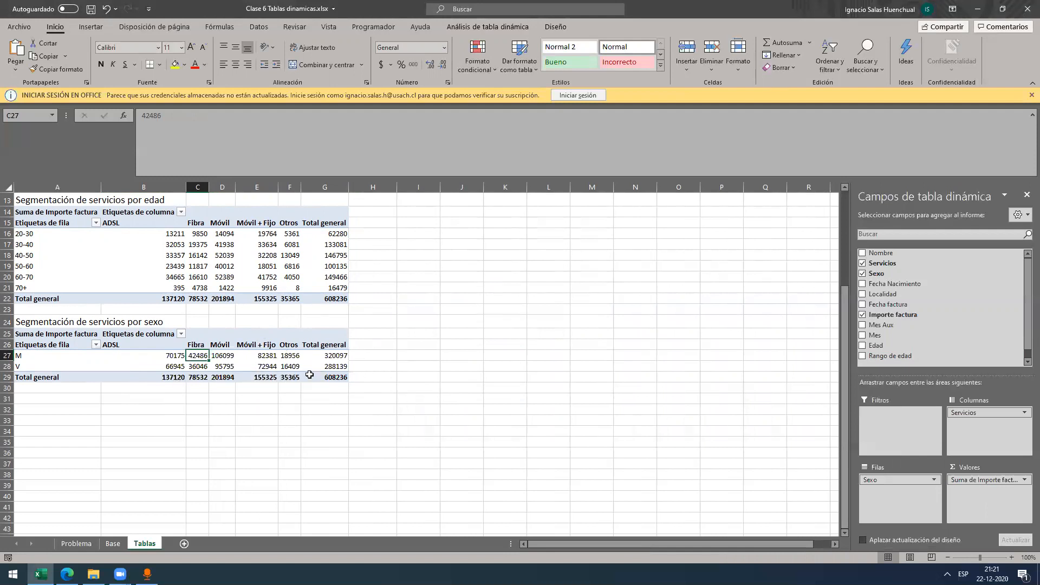
Step: Copy the exercise line "Importe por localidad (realizar gráfico con la media)" from the Problema sheet into cell A32 of Tablas as a heading
scroll(293, 378, down, 1)
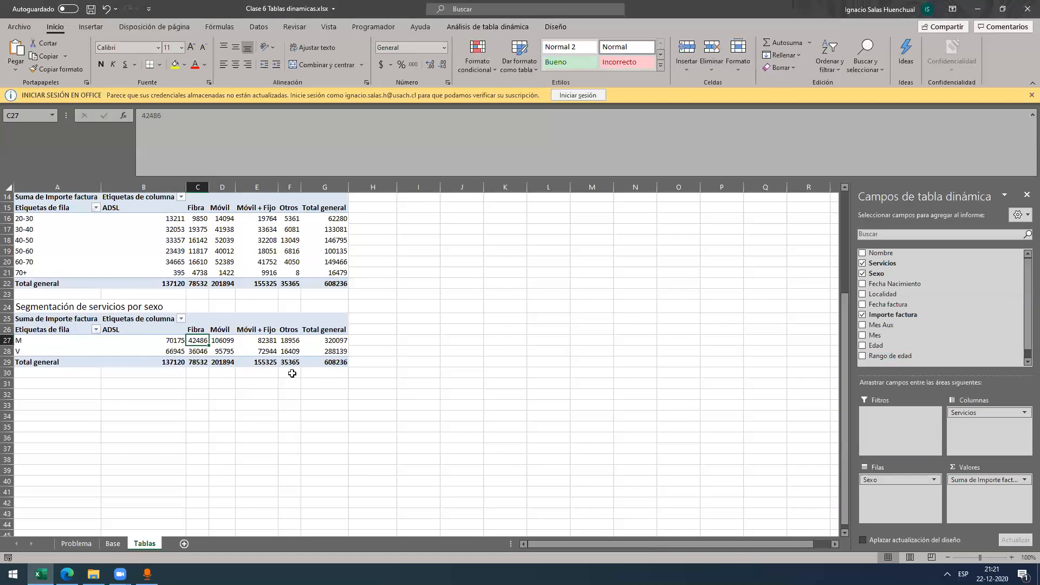
click(112, 543)
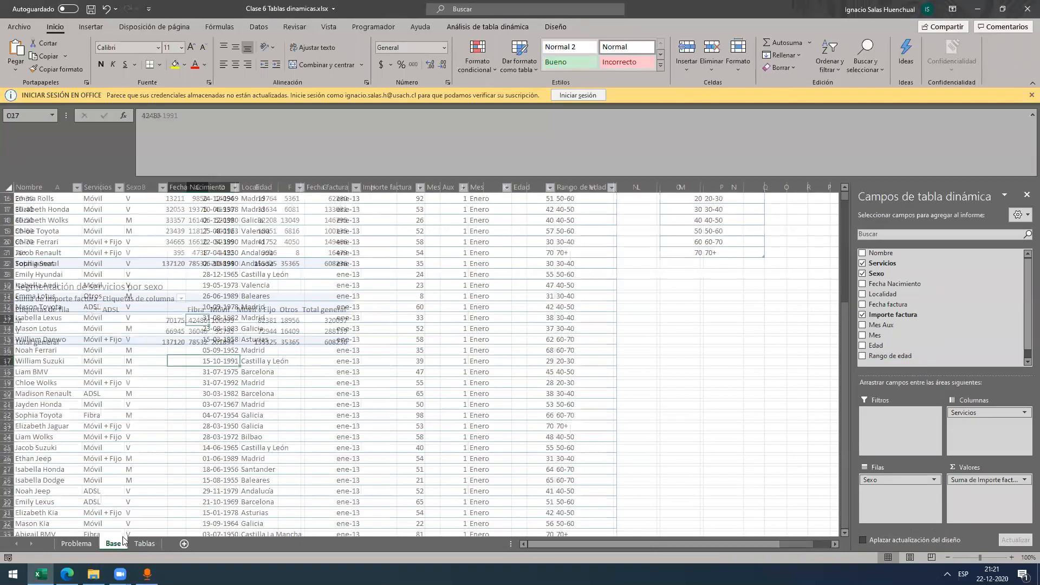
click(76, 544)
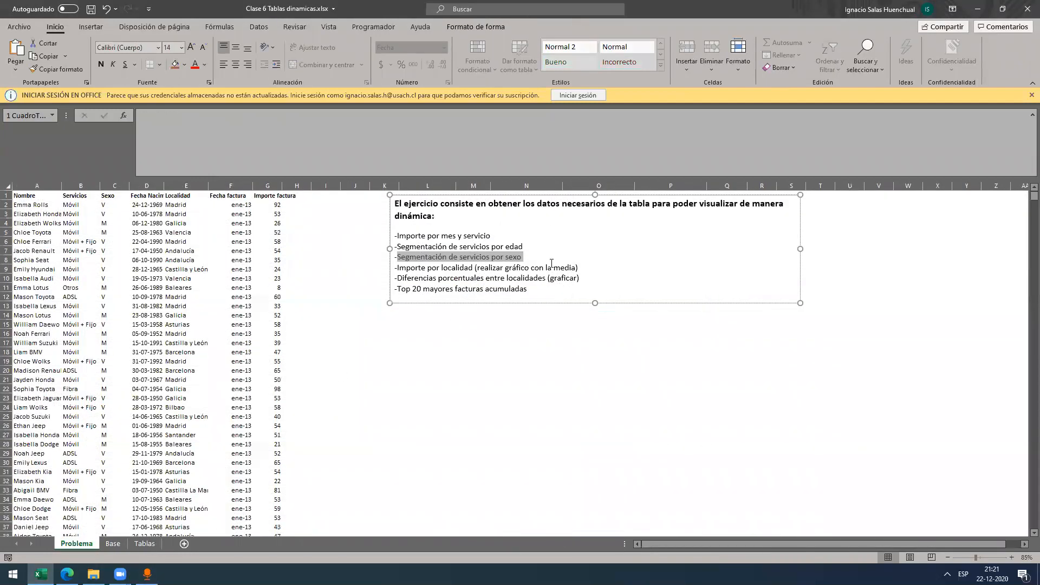
click(463, 255)
drag(588, 268, 385, 263)
key(ctrl+c)
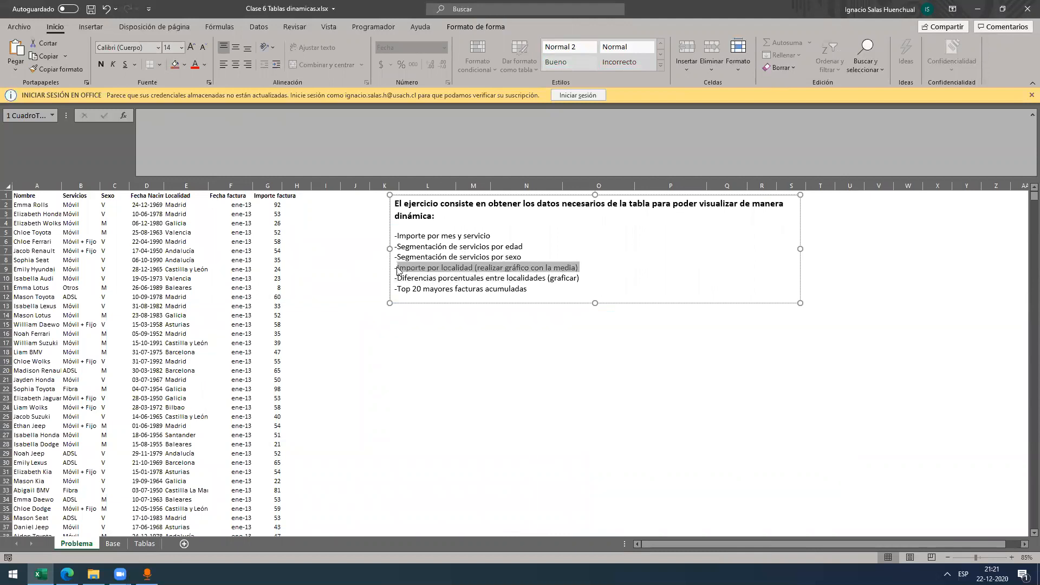
click(145, 544)
click(97, 371)
key(ctrl+v)
click(66, 388)
click(76, 378)
scroll(58, 398, up, 1)
scroll(58, 398, down, 1)
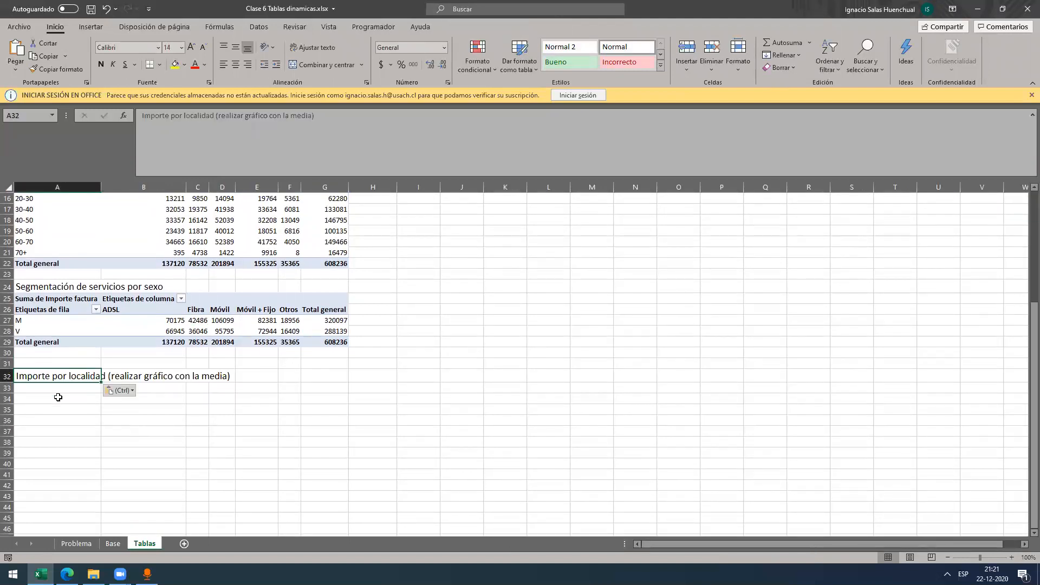
scroll(58, 398, down, 1)
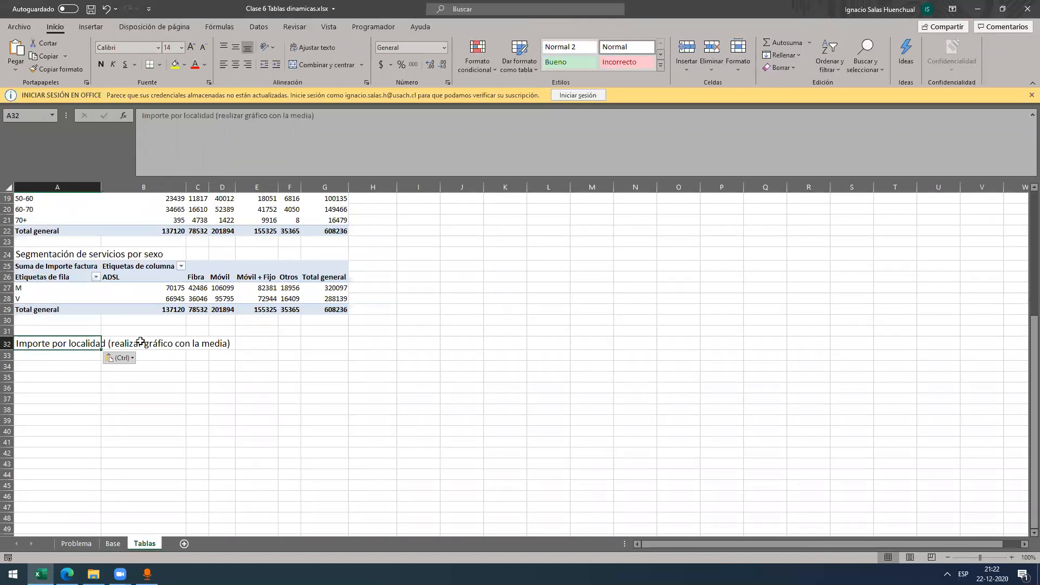
Step: Create a pivot table from the Base sheet's Tabla1 on the existing Tablas sheet at cell A33
click(113, 544)
click(147, 297)
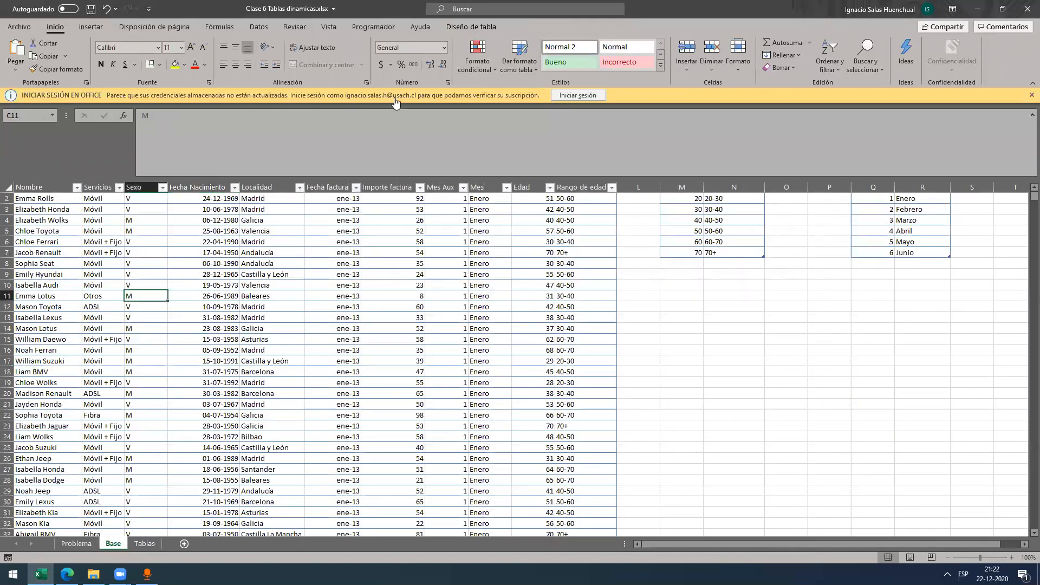
click(461, 28)
click(142, 44)
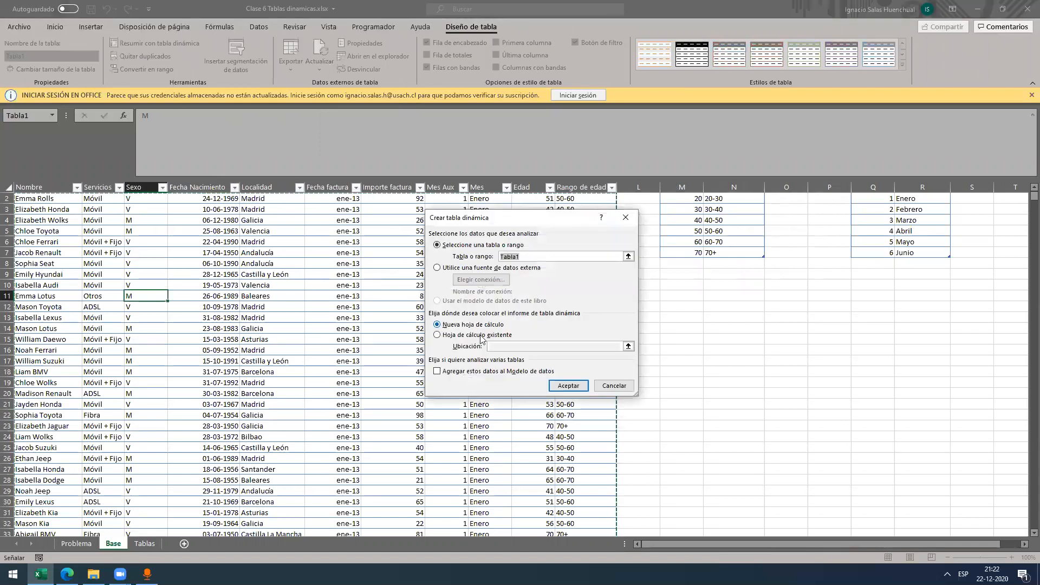
click(482, 335)
click(629, 346)
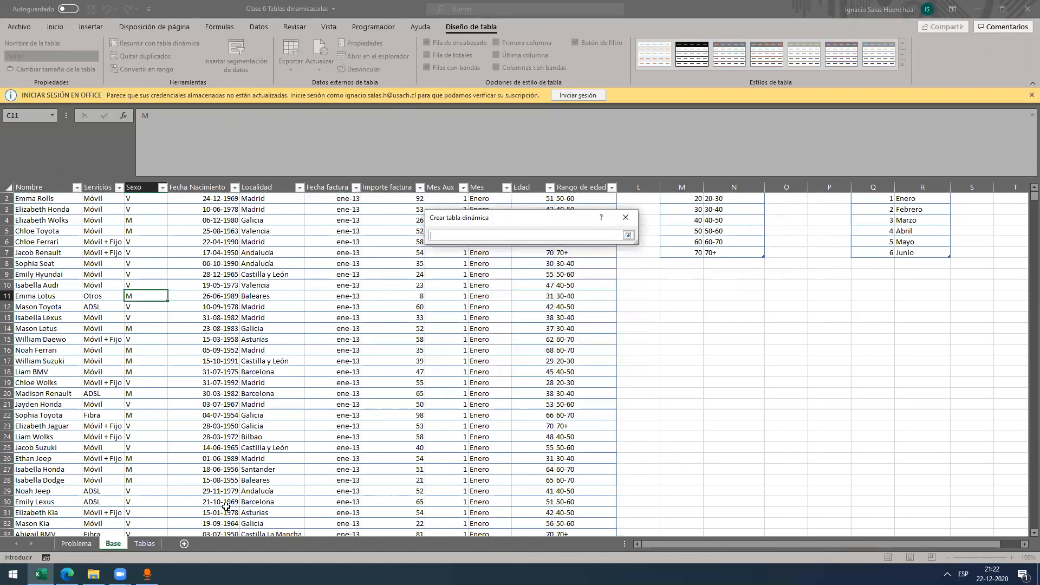
click(144, 544)
click(71, 355)
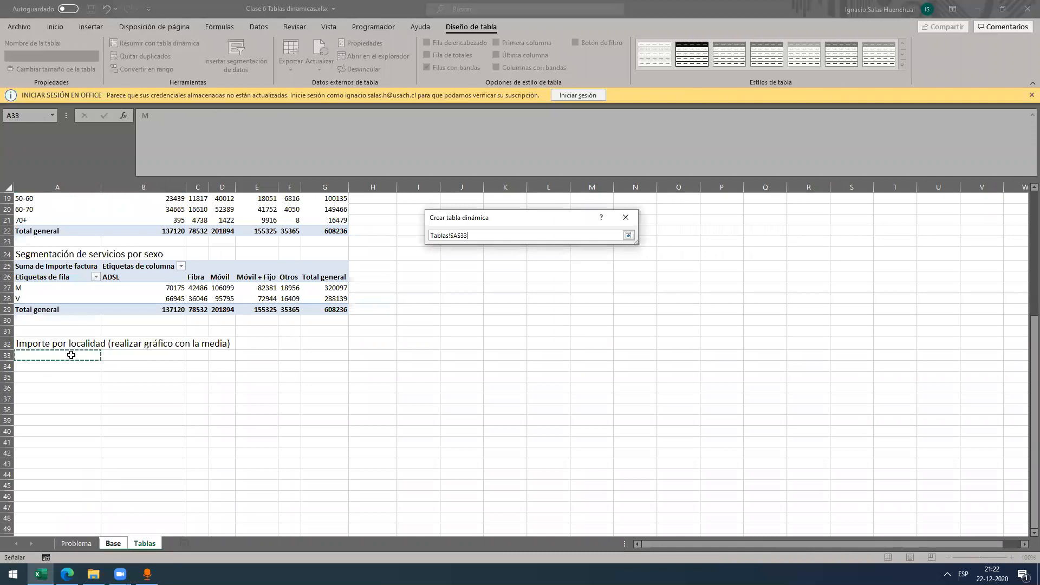
key(Return)
key(Return)
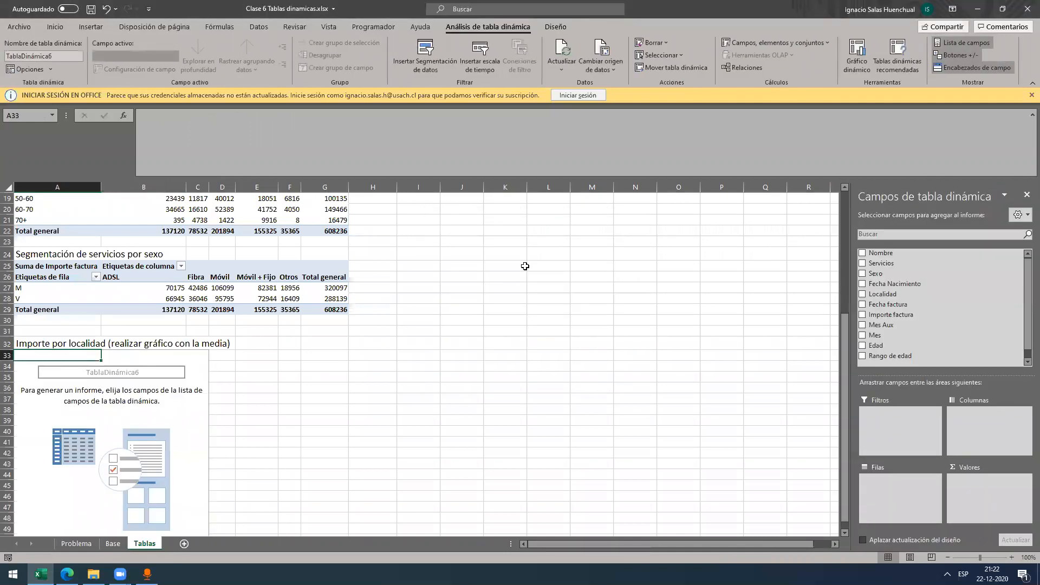
Step: Build the pivot table at A33 with Localidad as rows and the sum of Importe factura as values
drag(882, 293, 901, 490)
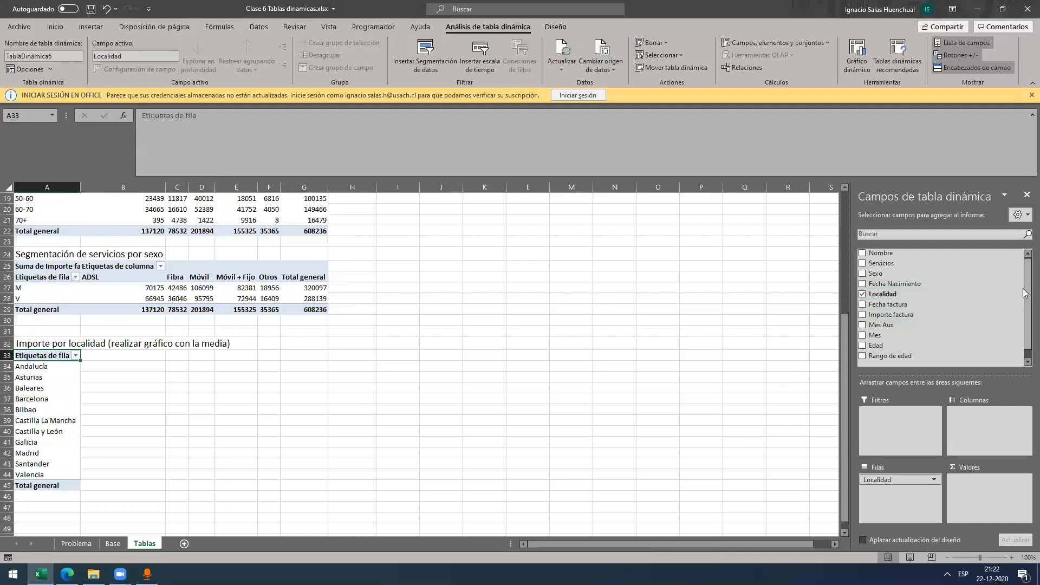
drag(891, 314, 991, 496)
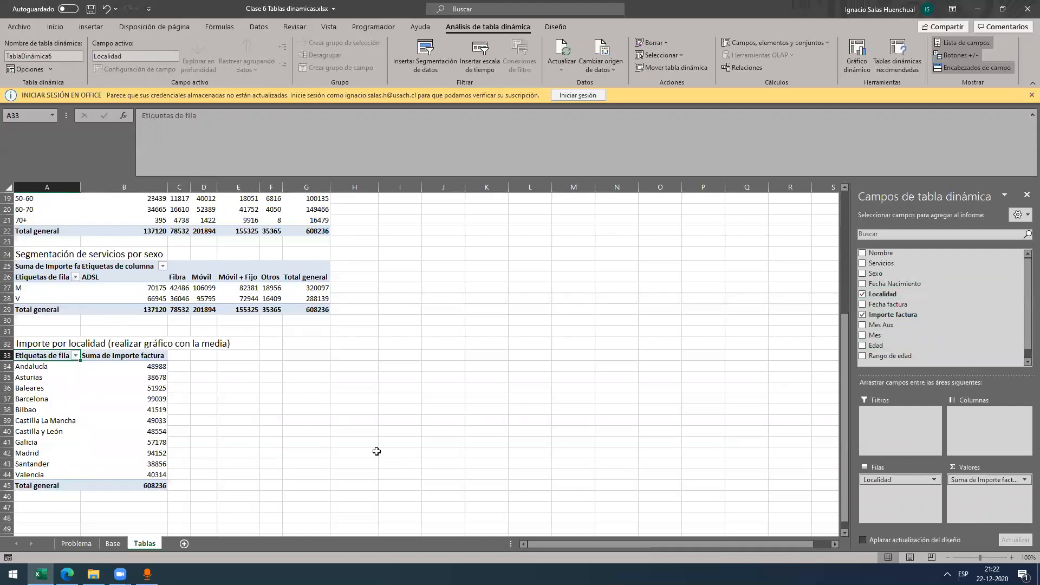
click(121, 394)
Step: Copy the localities and their amounts from A34:B44 of the pivot table and paste them at G34
drag(64, 363, 162, 475)
key(ctrl+c)
click(306, 366)
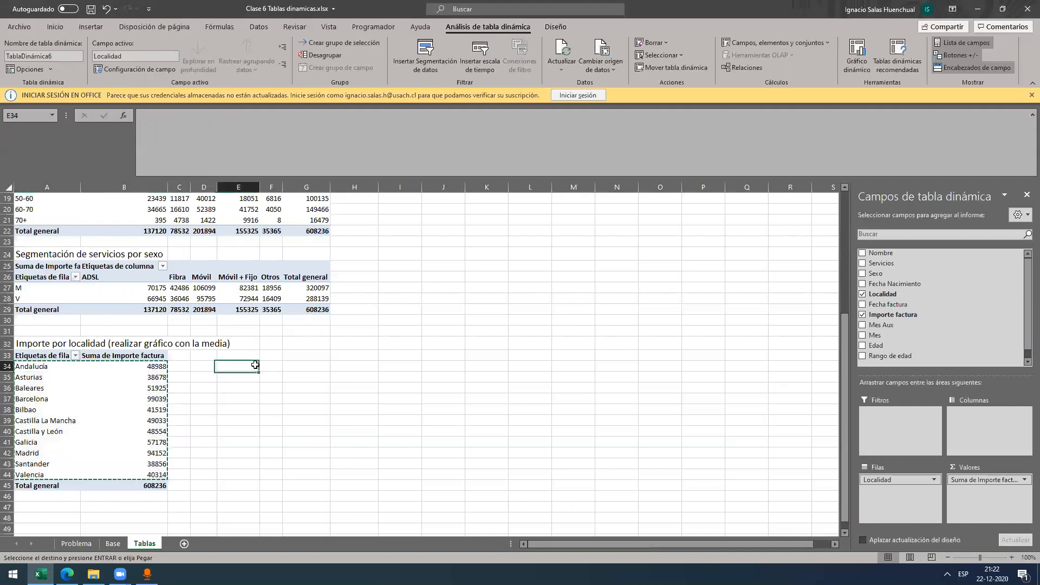
key(ctrl+v)
scroll(387, 385, down, 1)
scroll(388, 352, down, 2)
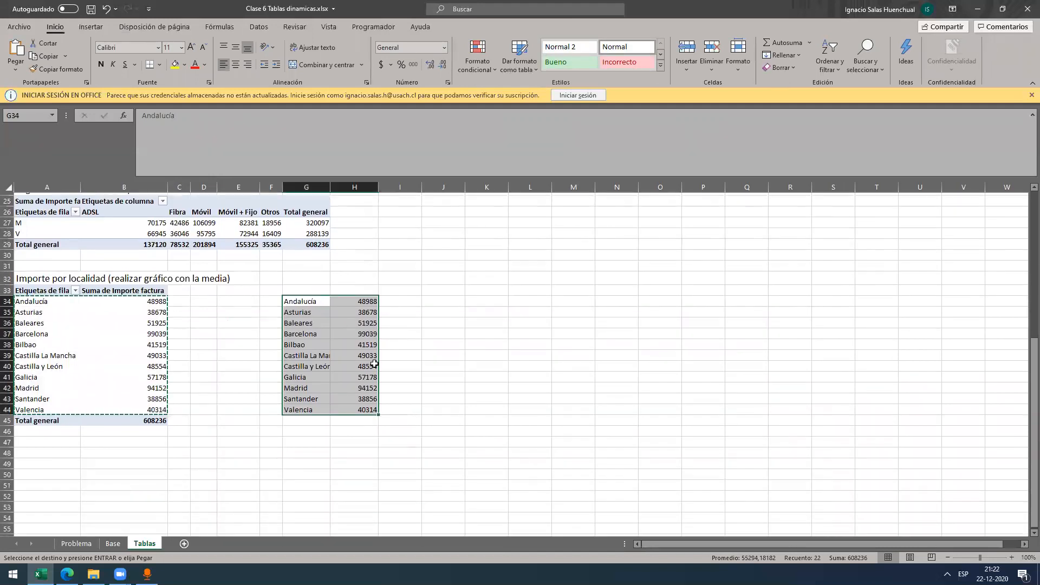
Step: Enter +PROMEDIO($H$34:$H$44) in I34 and fill the formula down to I44
click(401, 264)
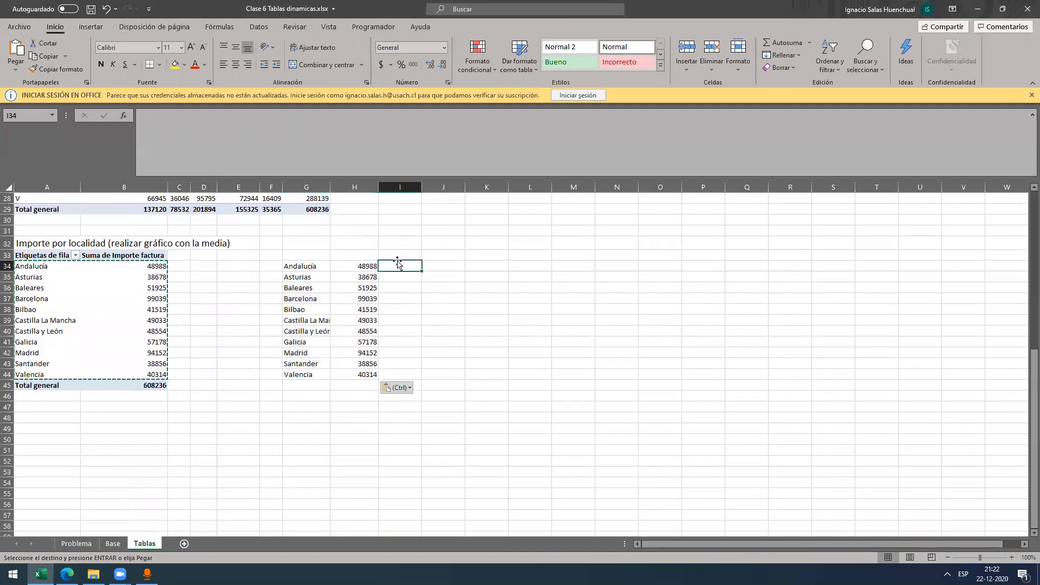
text(+PROMEDIO()
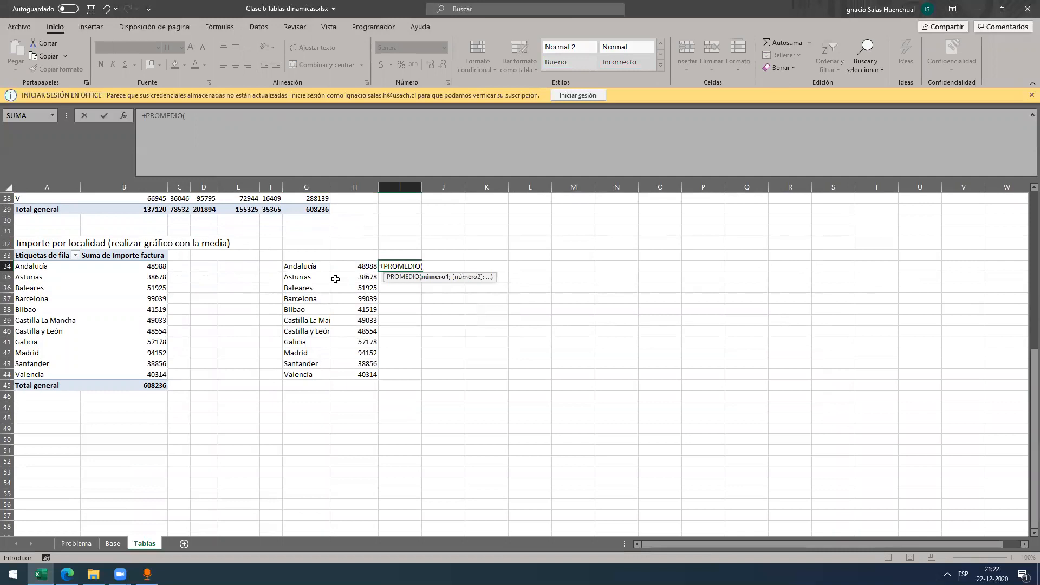
drag(363, 267, 367, 373)
key(F4)
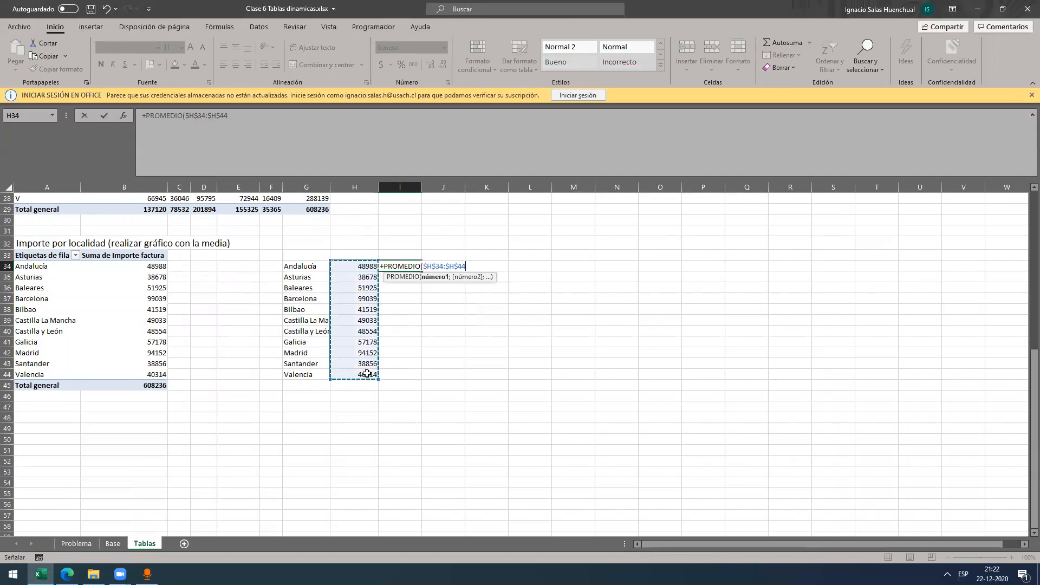
key(Return)
drag(415, 273, 422, 377)
key(Escape)
click(399, 278)
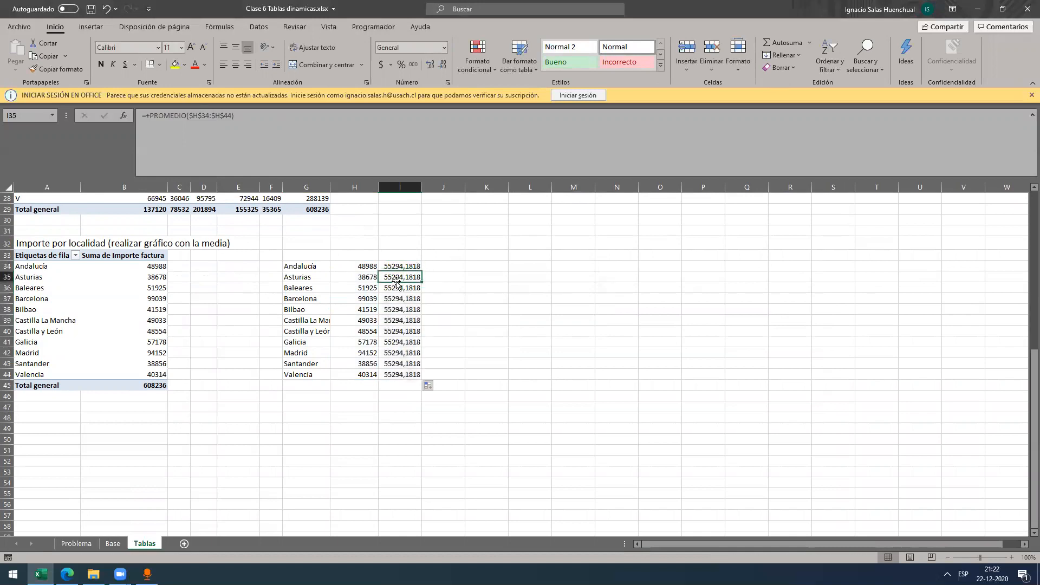
Step: Head the copied amounts in H33 with Importe and the averages in I33 with Promedio
click(363, 256)
scroll(369, 291, up, 1)
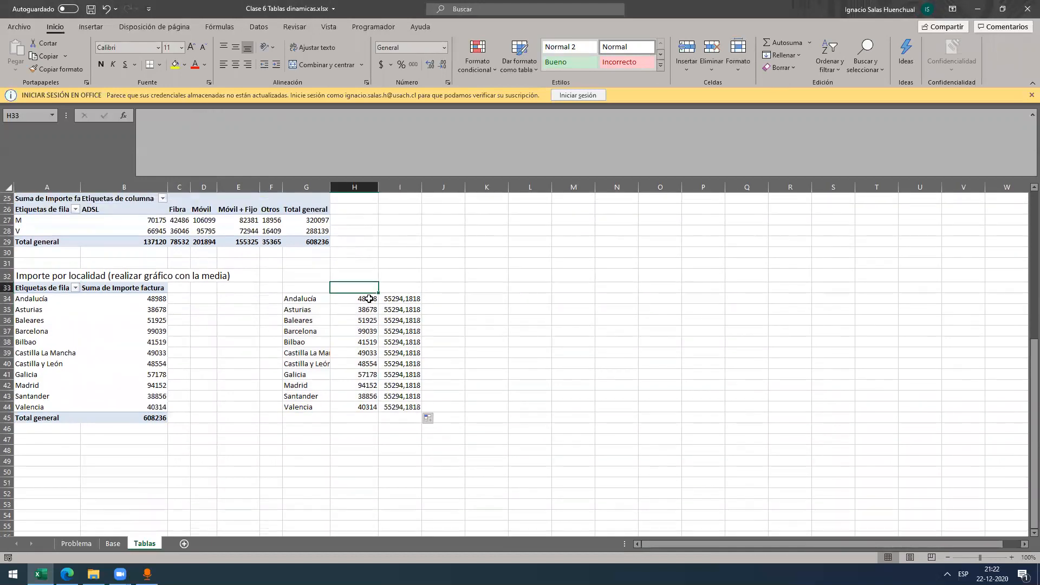
text(IMporte)
key(Tab)
text(Promedio)
key(Return)
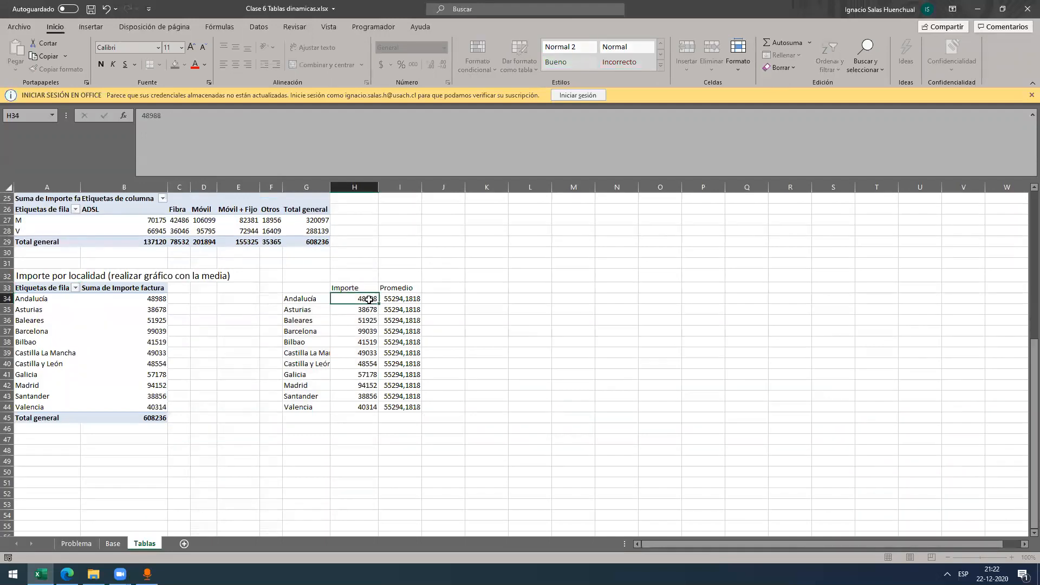
Step: Start a new chart from G33:I44 and choose the combined type Columna agrupada - Línea
drag(320, 286, 401, 407)
click(91, 27)
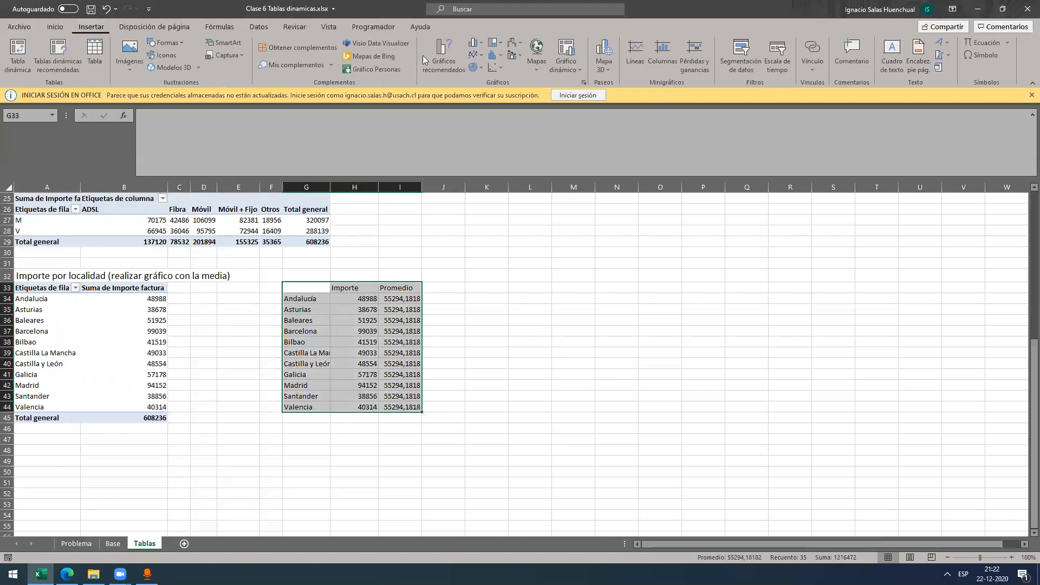
click(440, 62)
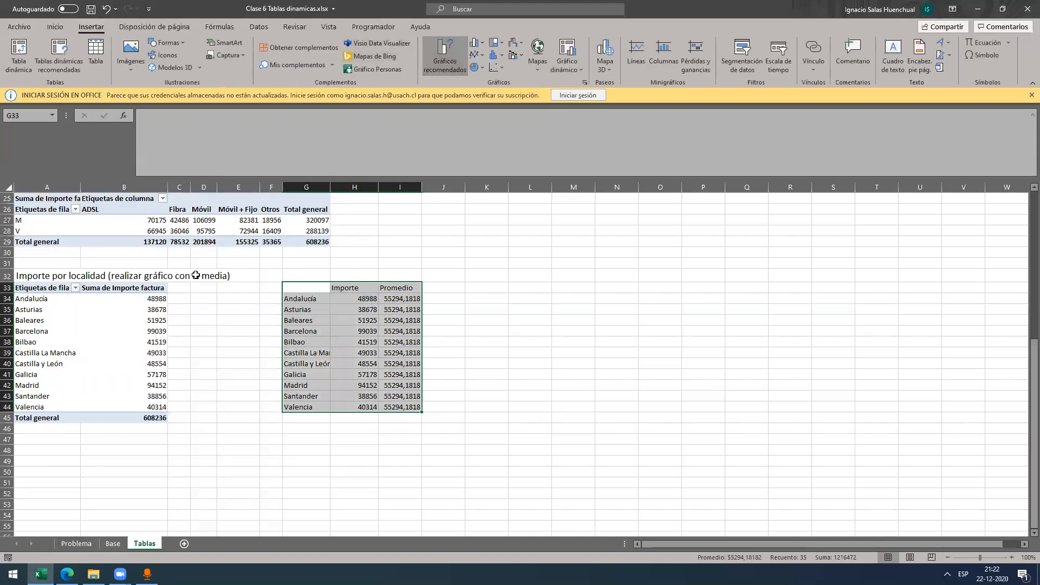
drag(454, 201, 454, 305)
click(463, 146)
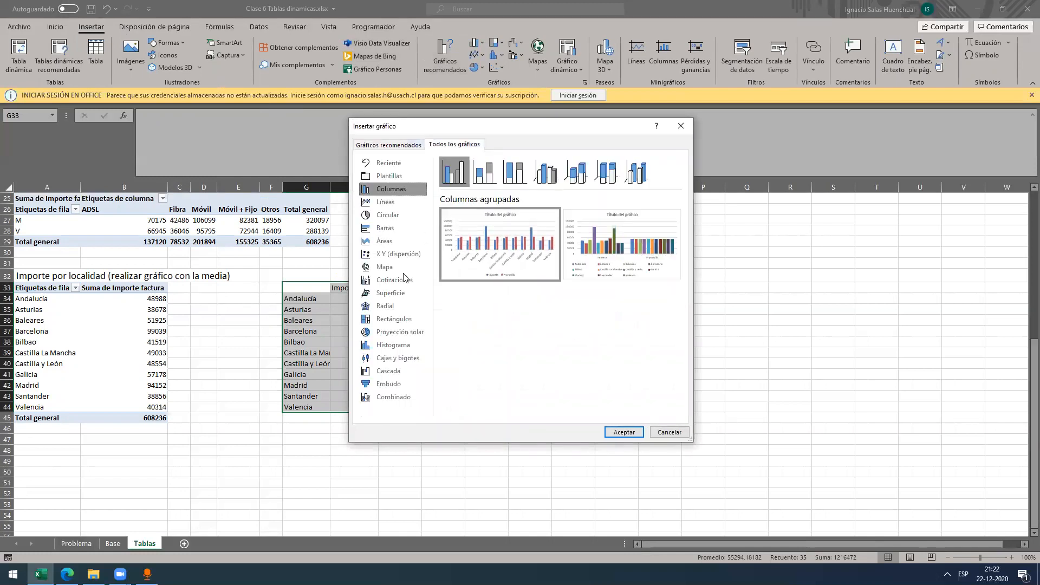
click(404, 144)
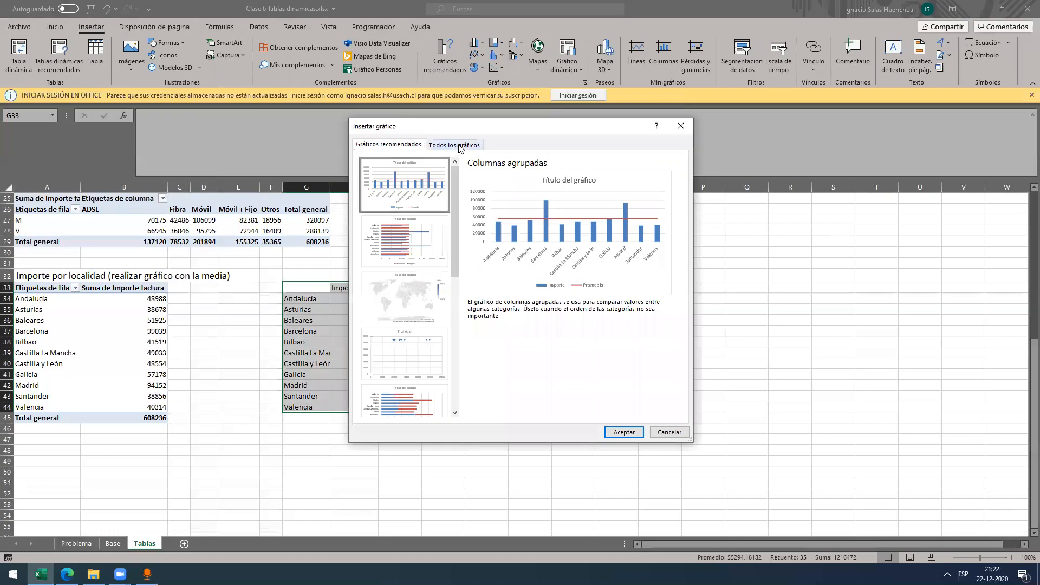
click(458, 144)
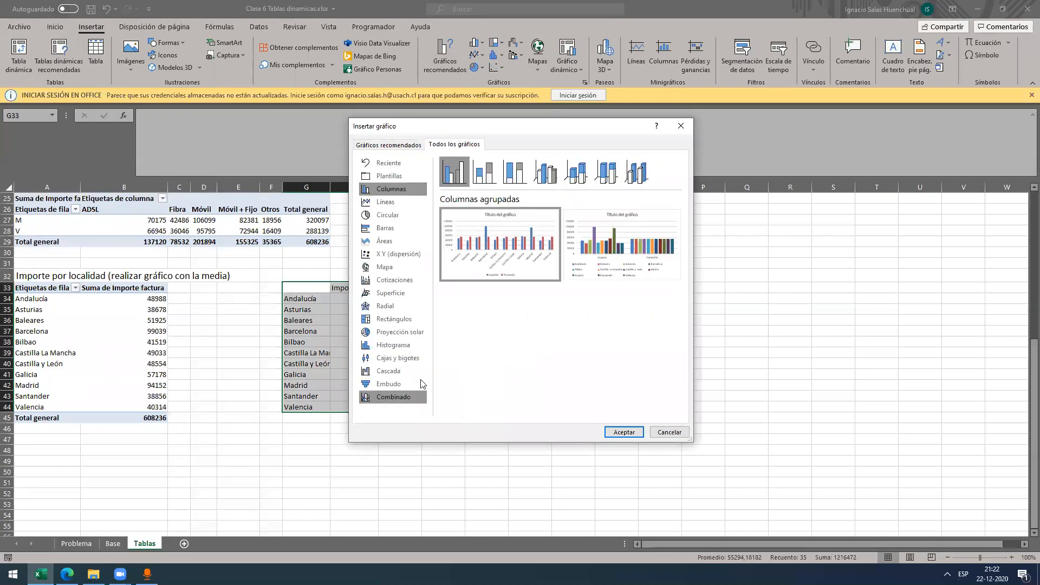
click(423, 396)
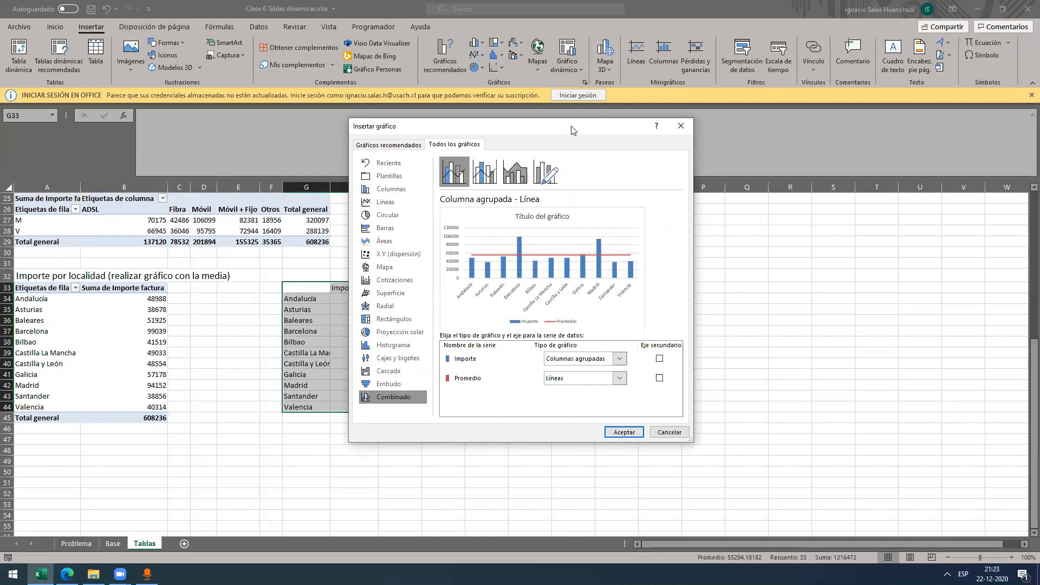
Step: Insert the combined chart with the Promedio line on the secondary axis and move it clear of the data table
drag(571, 130, 689, 114)
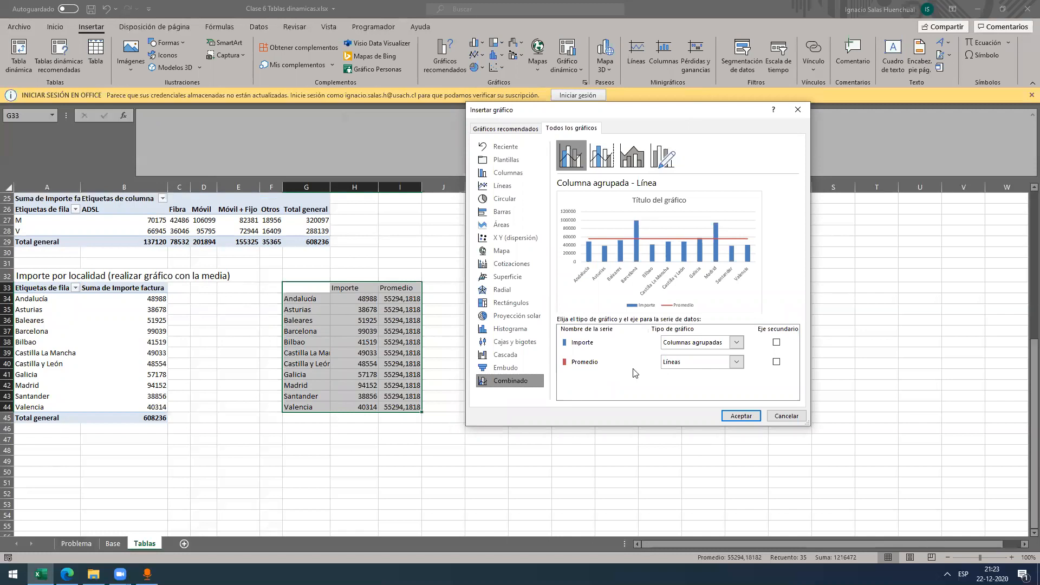
click(777, 363)
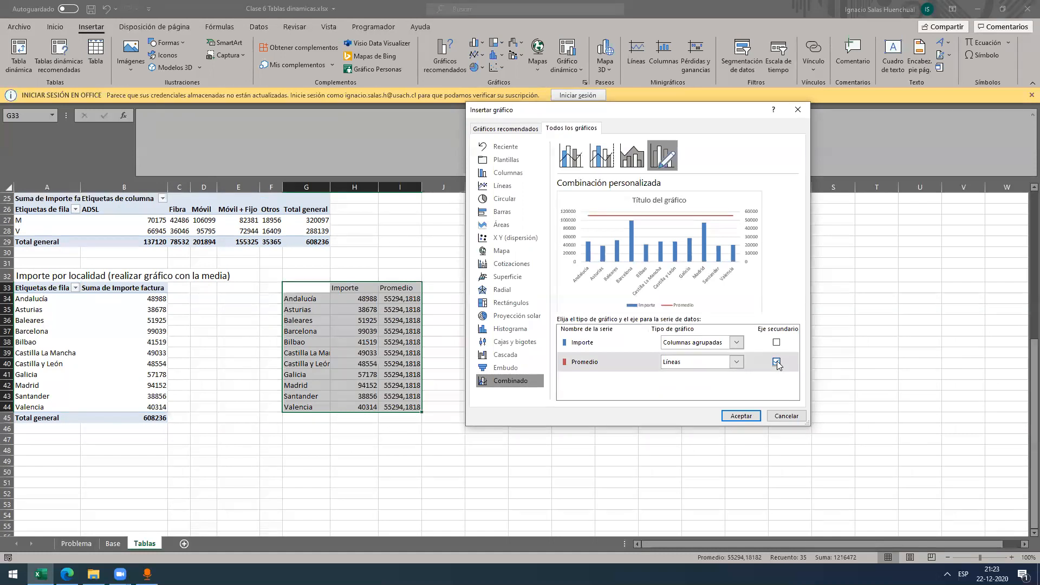
click(777, 362)
click(776, 362)
click(741, 416)
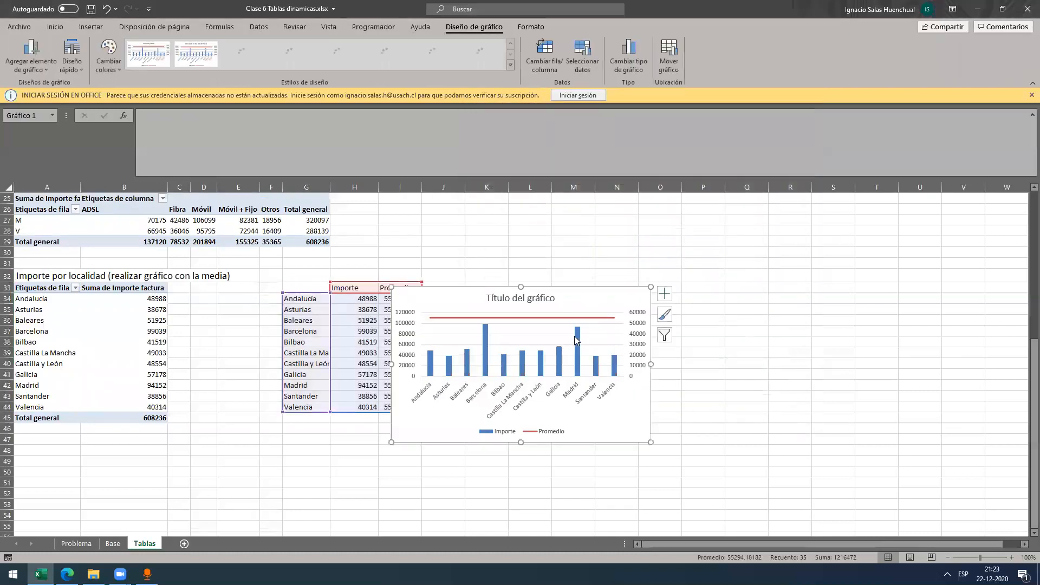
drag(612, 300, 734, 274)
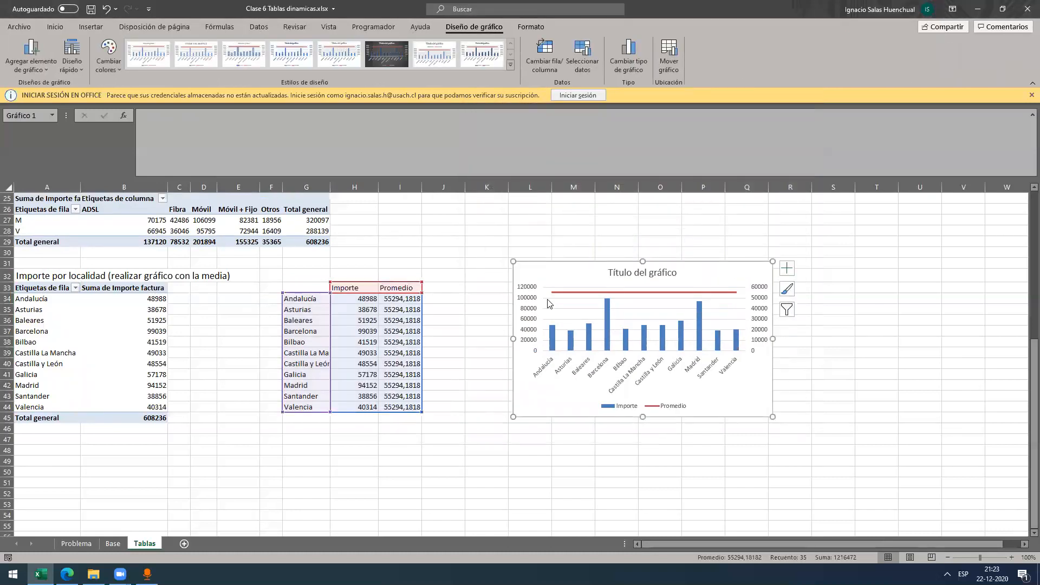
Step: Set the maximum of the chart's secondary vertical axis to 120000
click(752, 319)
right_click(755, 319)
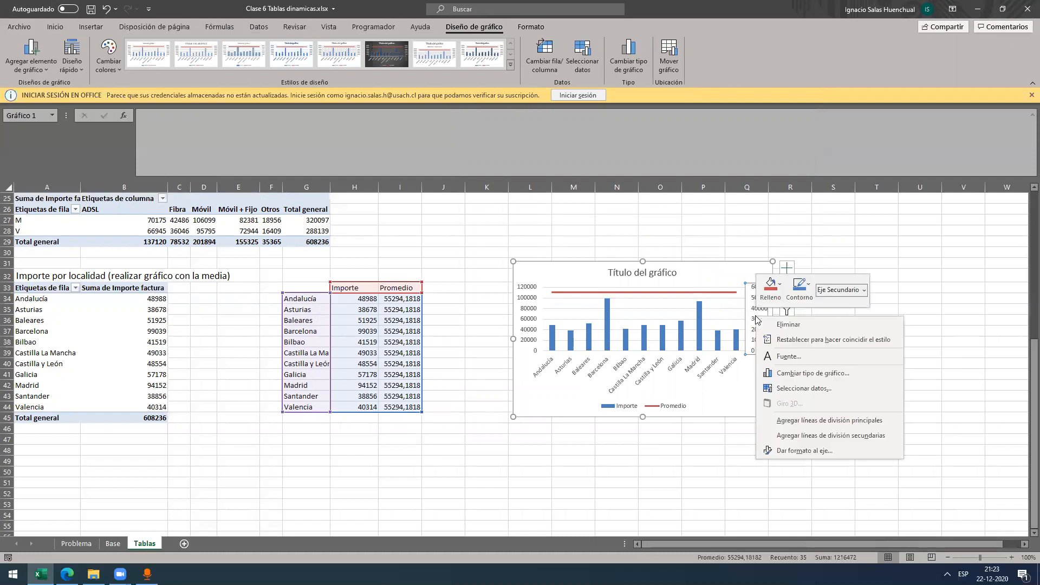
click(792, 451)
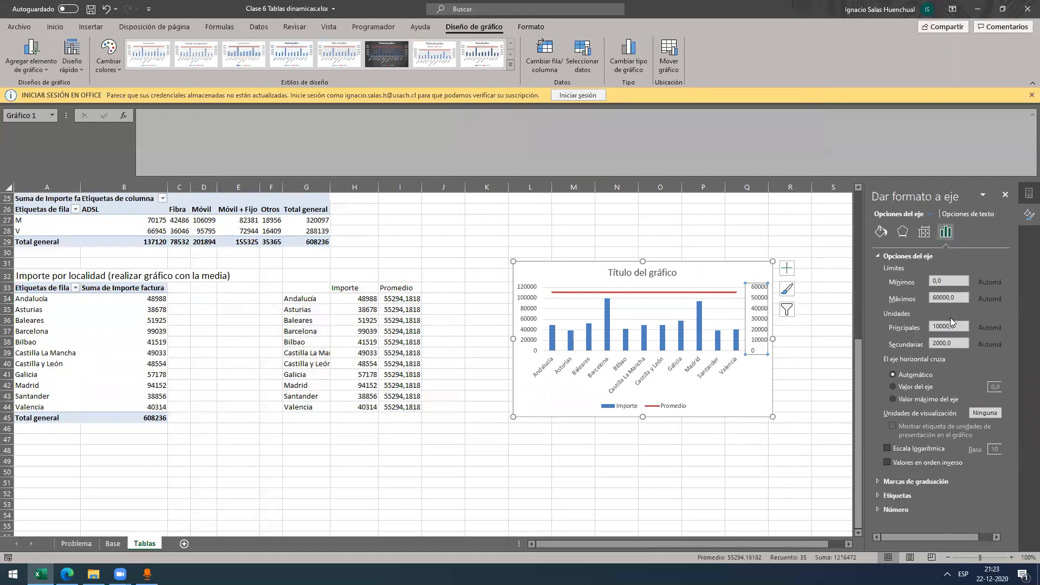
drag(957, 296, 893, 289)
text(120000)
key(Return)
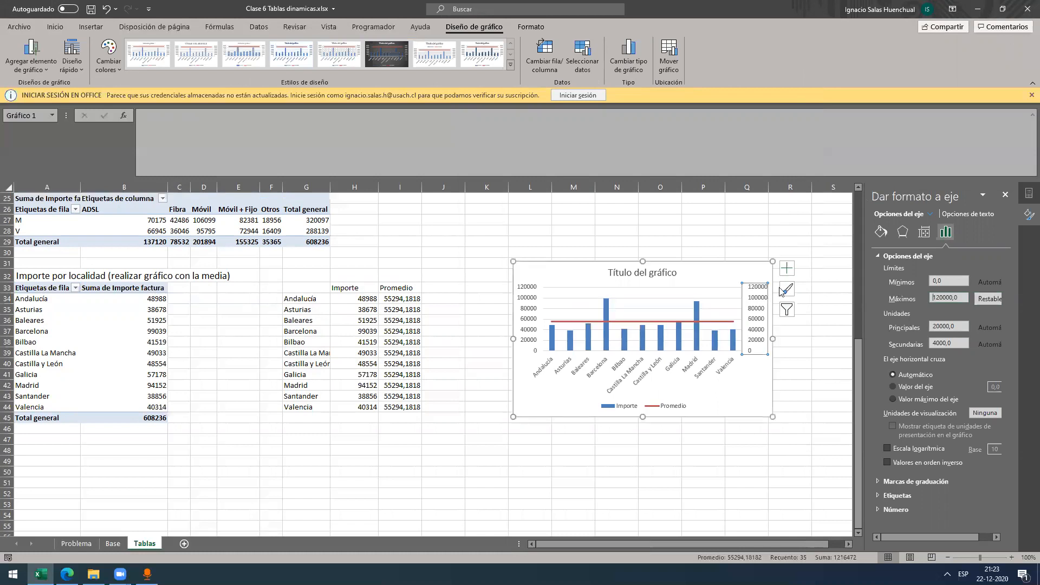
click(721, 275)
drag(661, 471, 663, 461)
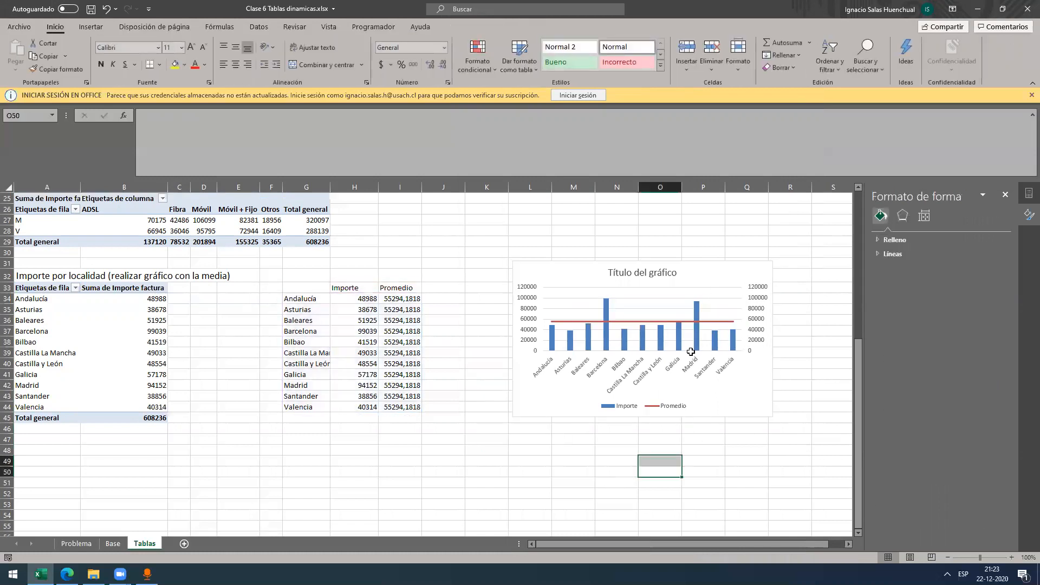
Step: Delete the secondary vertical axis from the chart
scroll(824, 291, down, 2)
scroll(758, 296, up, 2)
click(758, 319)
key(Delete)
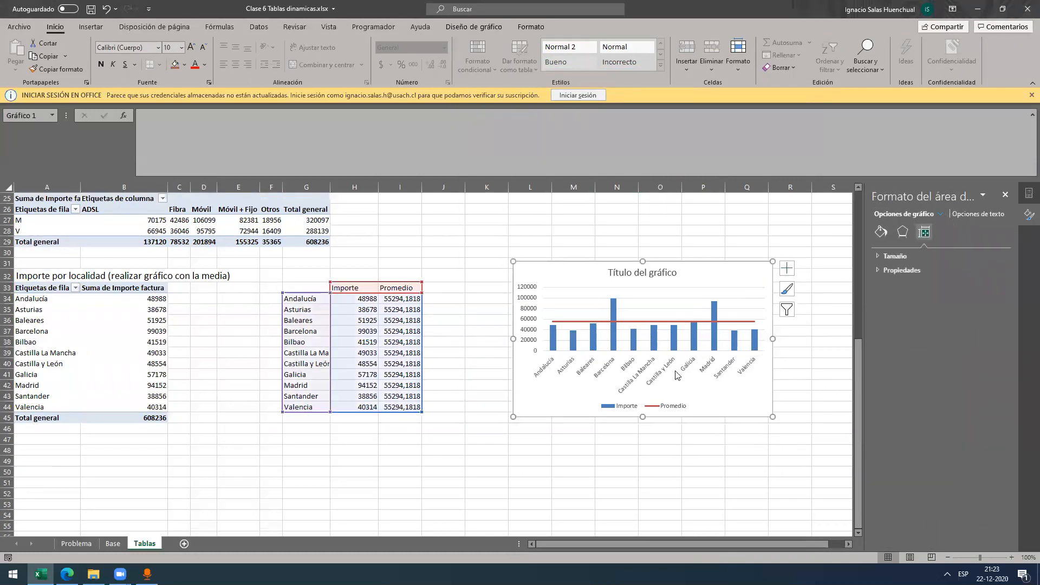
Step: Widen the chart so it extends to about column T on the sheet
click(801, 401)
click(761, 397)
click(773, 338)
drag(773, 338, 827, 340)
drag(684, 545, 699, 545)
drag(758, 337, 806, 338)
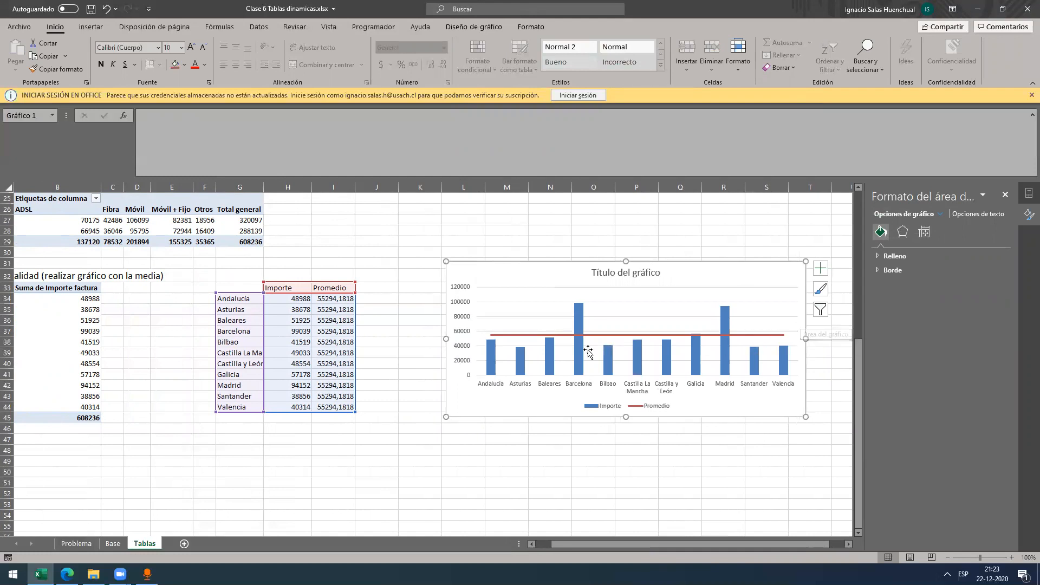
Step: Add data labels to the Importe columns in the chart
click(562, 318)
click(579, 318)
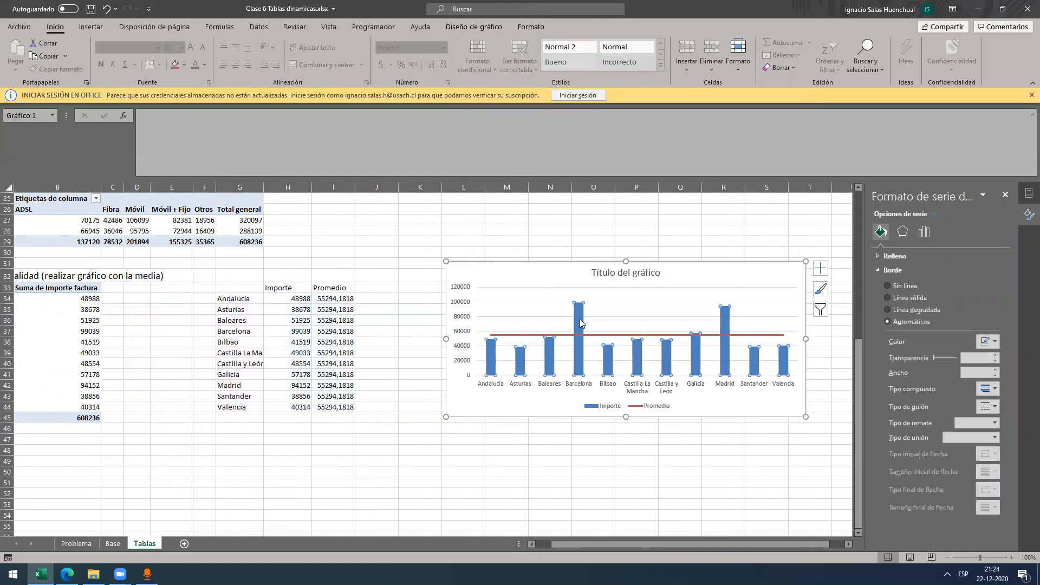
right_click(580, 319)
click(643, 408)
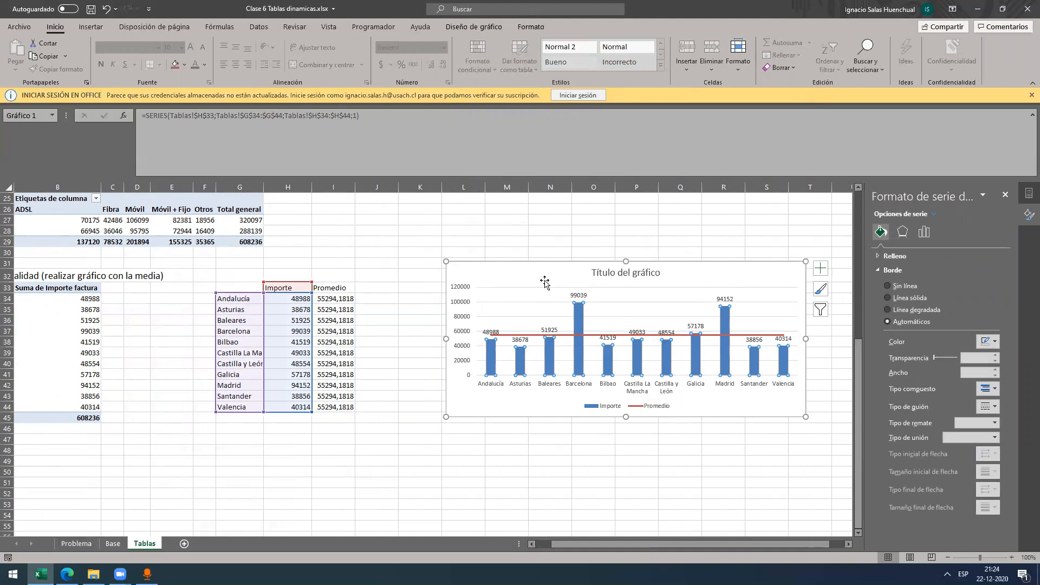
Step: Set the font color of the Importe data labels to black
click(549, 330)
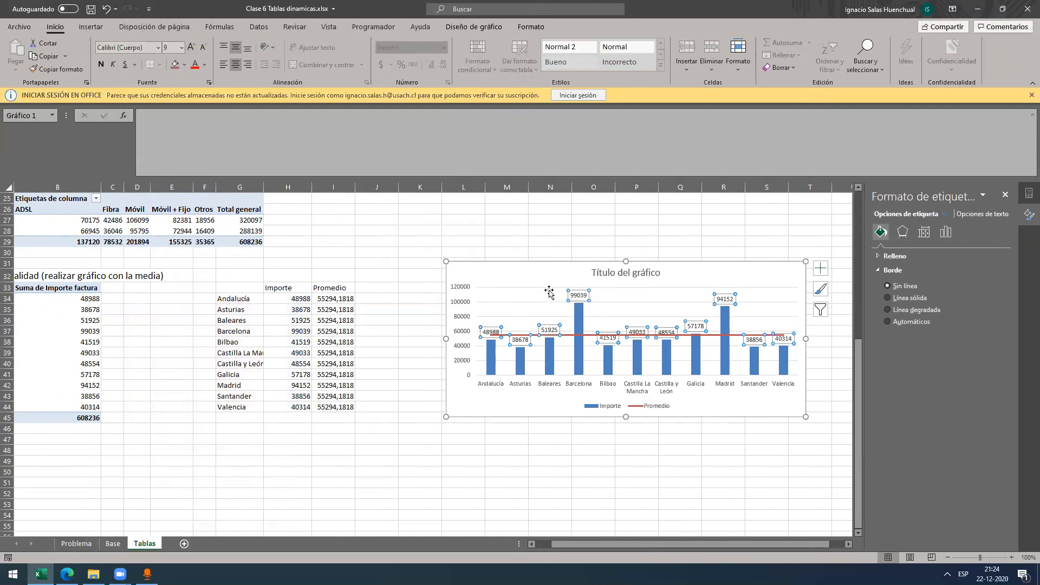
click(204, 65)
click(212, 80)
Step: Set the font color of the chart title to black
click(618, 272)
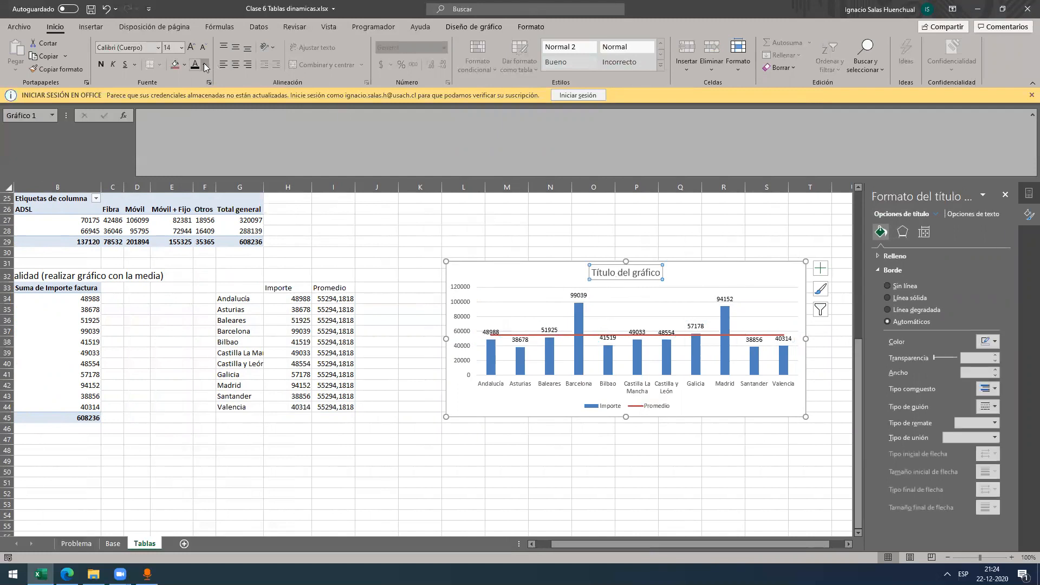
click(596, 220)
click(615, 274)
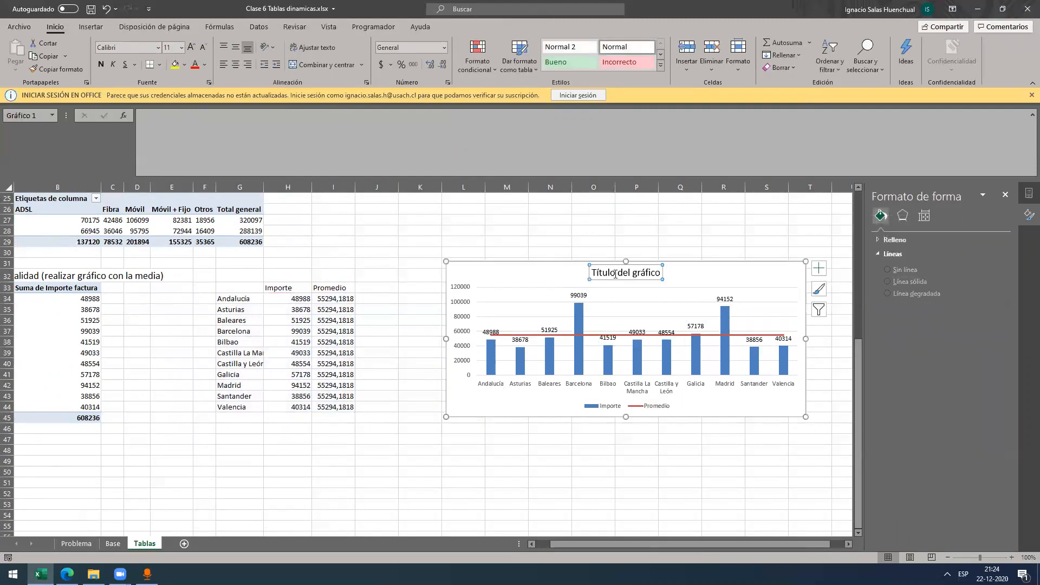
double_click(596, 273)
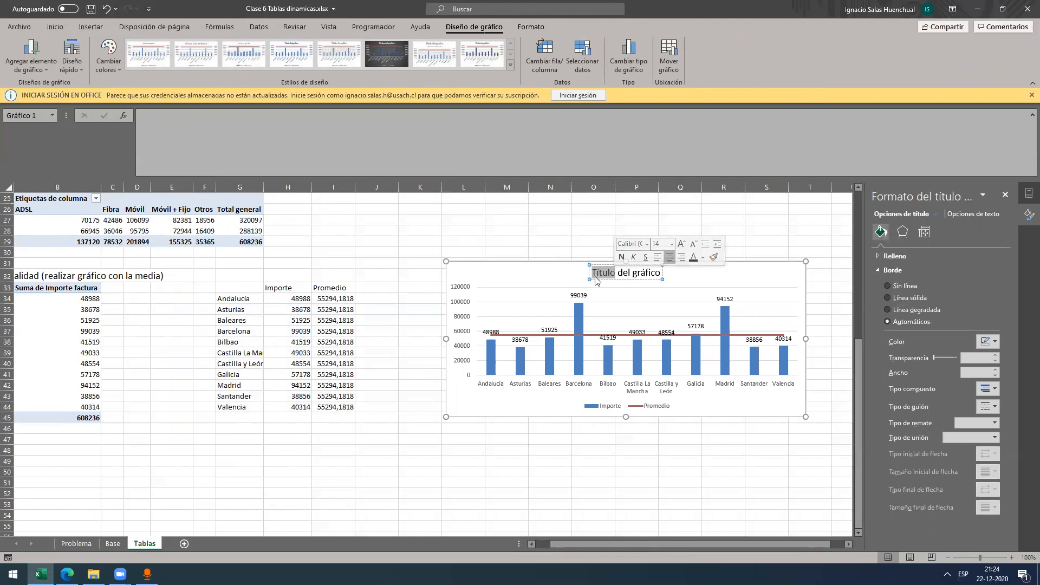
triple_click(599, 275)
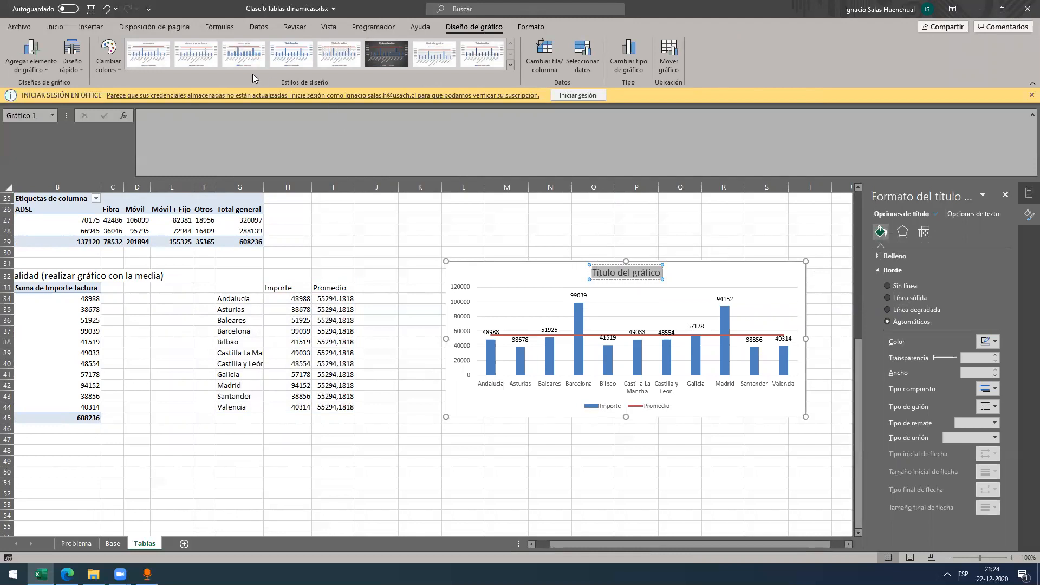
click(54, 27)
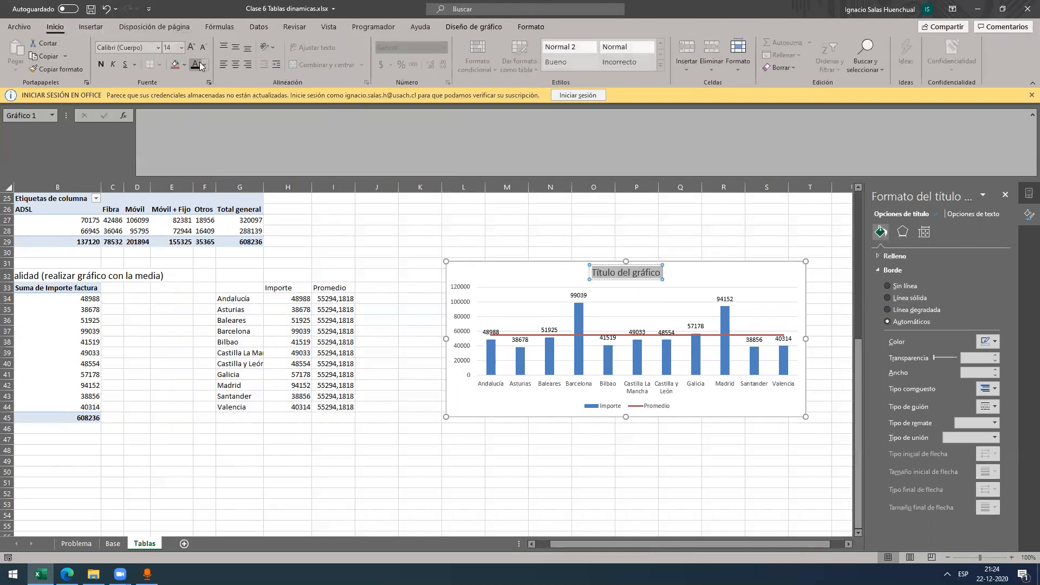
click(462, 286)
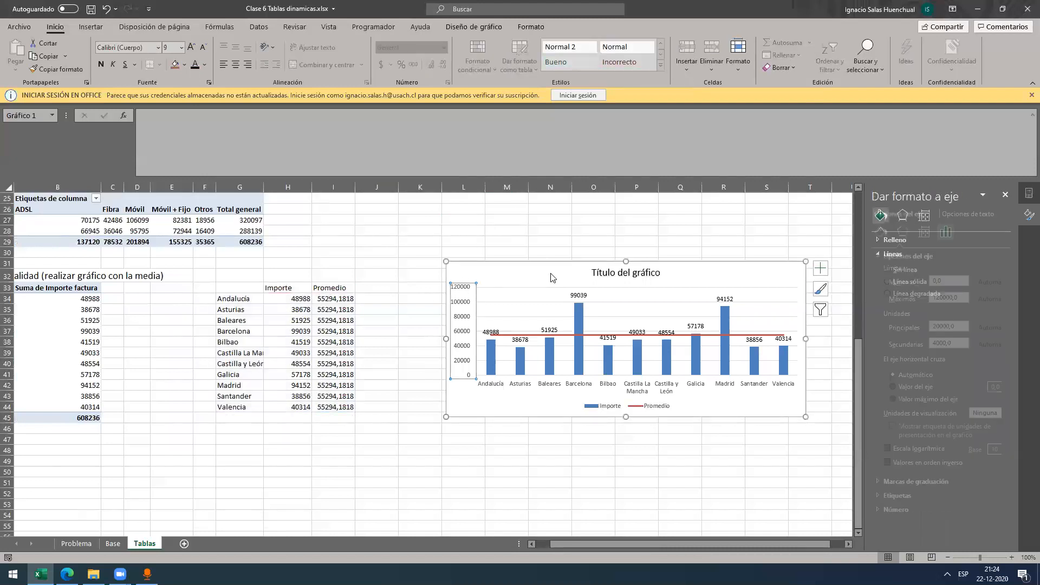
Step: Make Madrid's data label bold in the chart
click(553, 241)
click(724, 299)
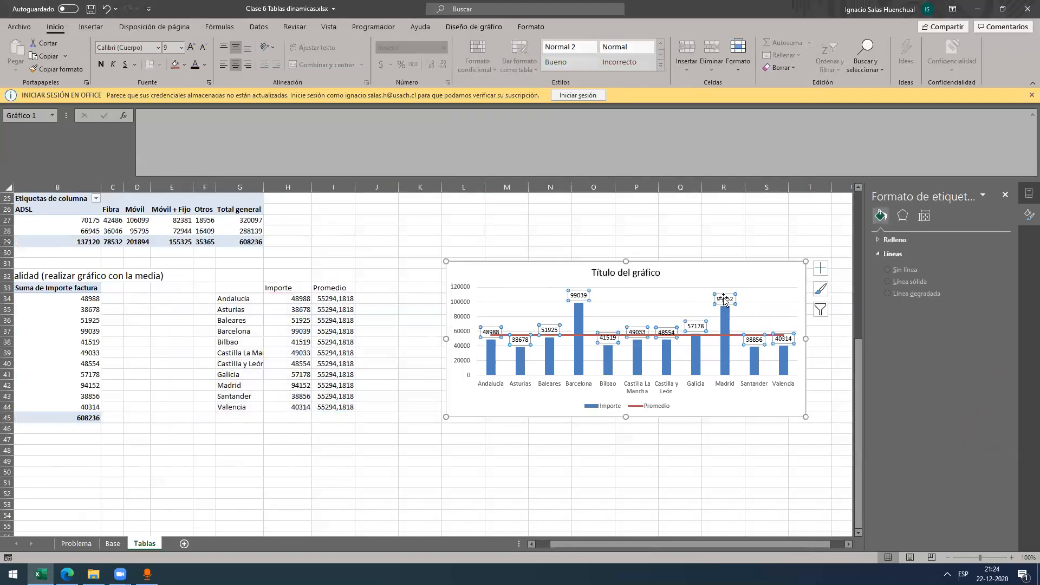
click(724, 299)
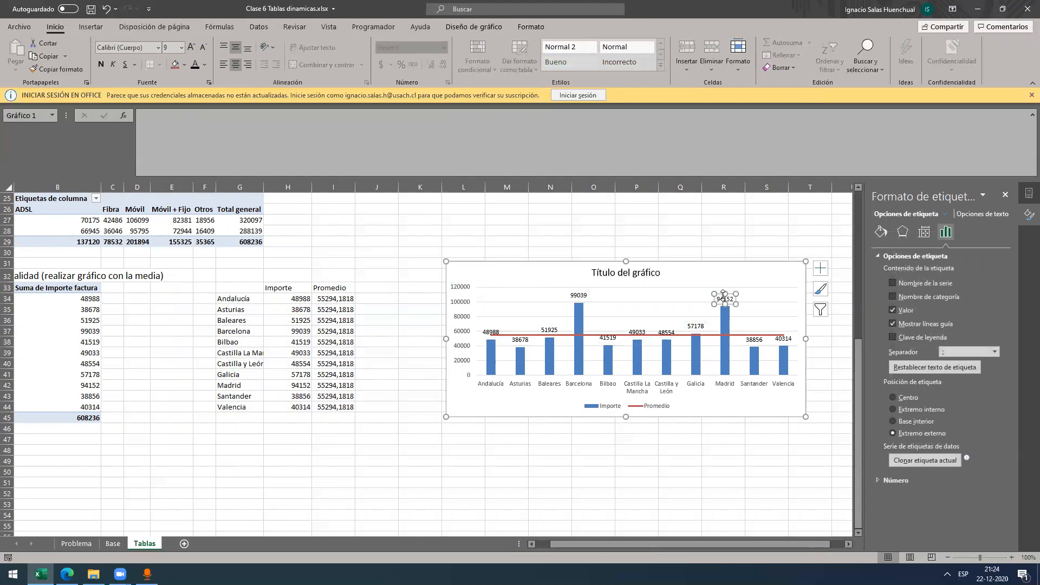
click(579, 302)
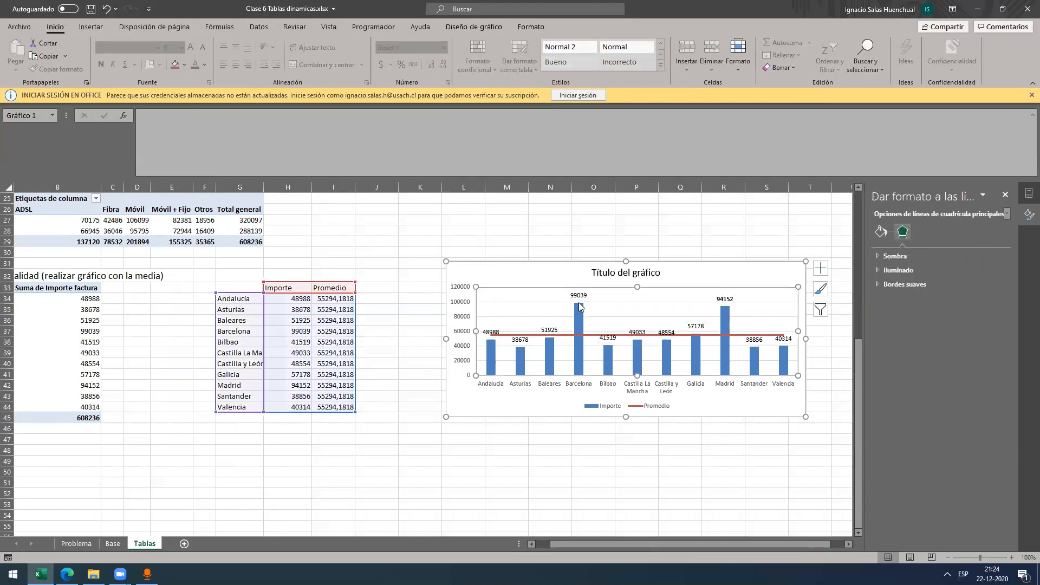
click(710, 269)
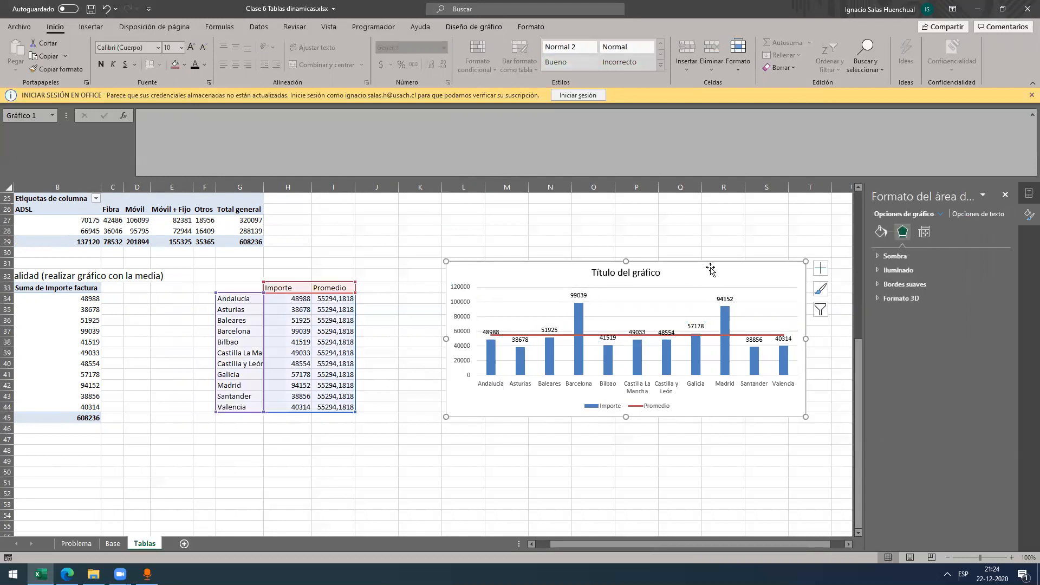
Step: Remove the bold from Madrid's data label in the chart
click(725, 299)
click(725, 299)
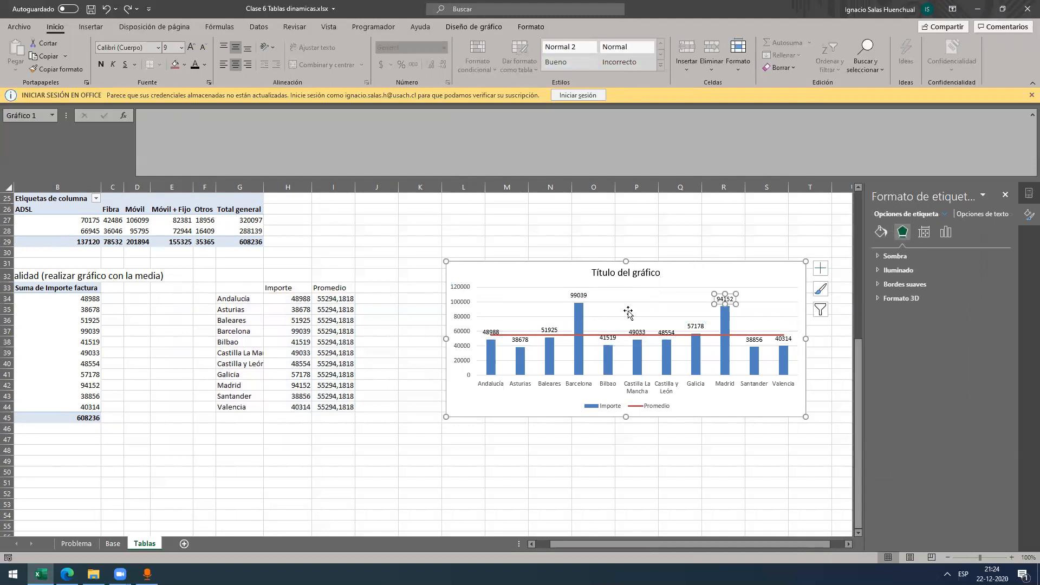
click(543, 280)
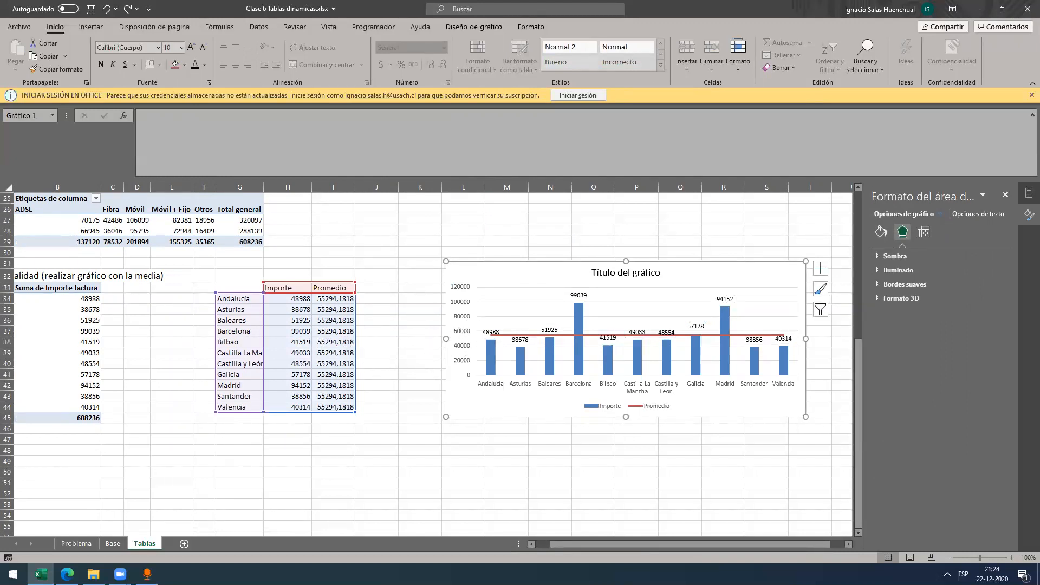
drag(574, 548, 558, 546)
click(618, 242)
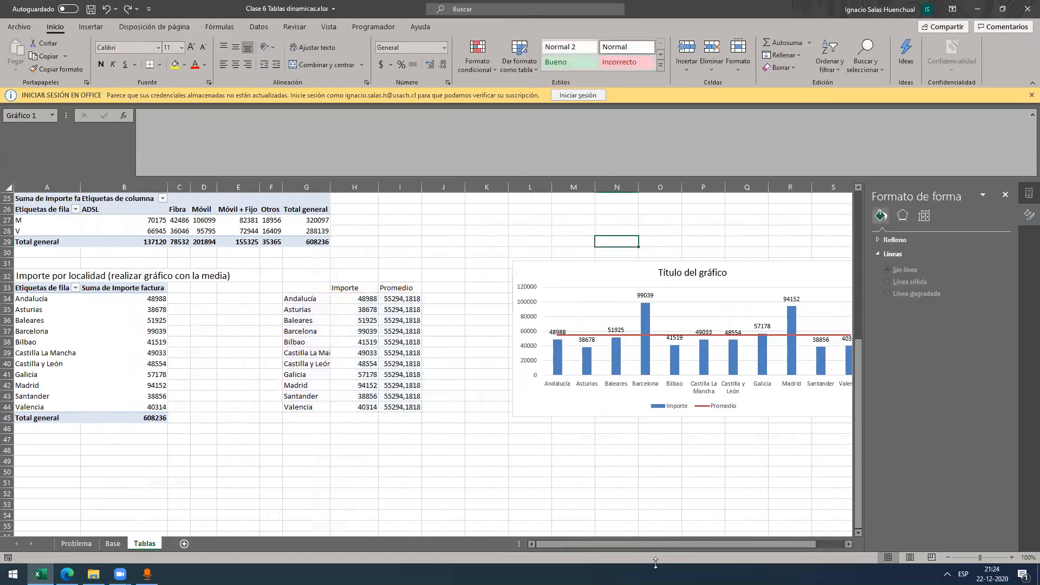
scroll(673, 545, right, 3)
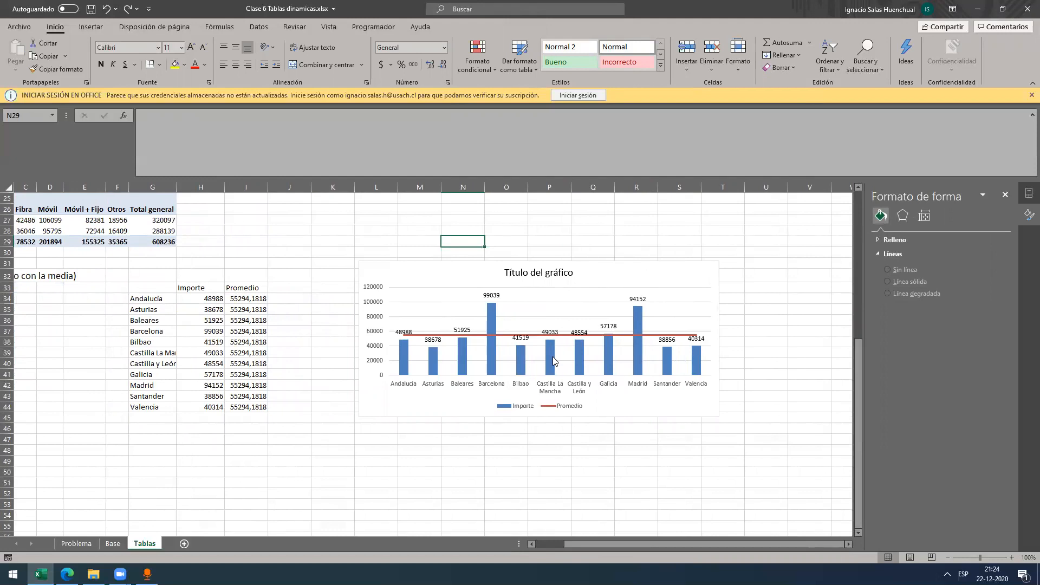
click(425, 319)
click(425, 319)
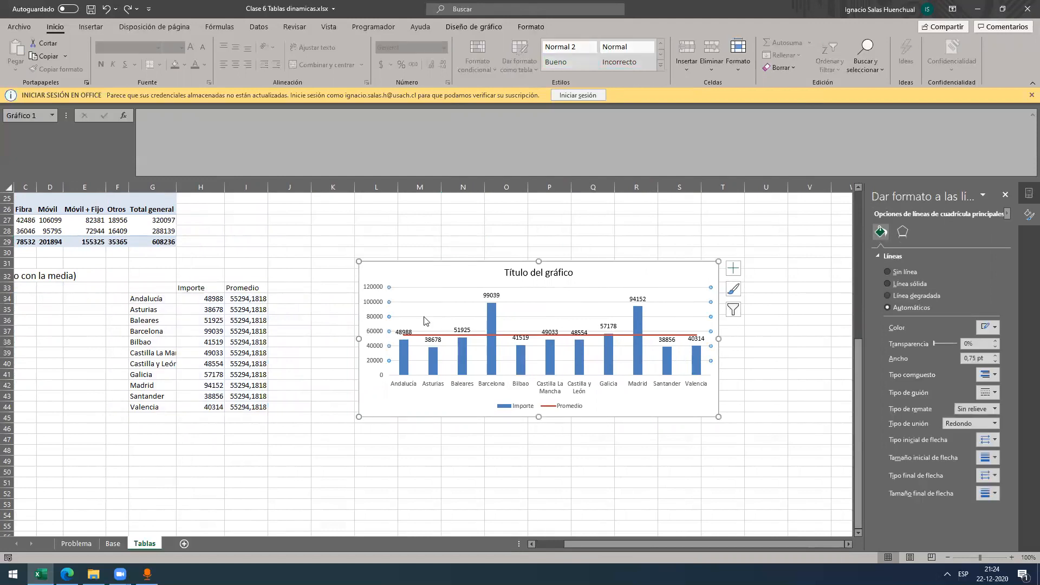
click(424, 318)
click(421, 316)
scroll(649, 544, left, 2)
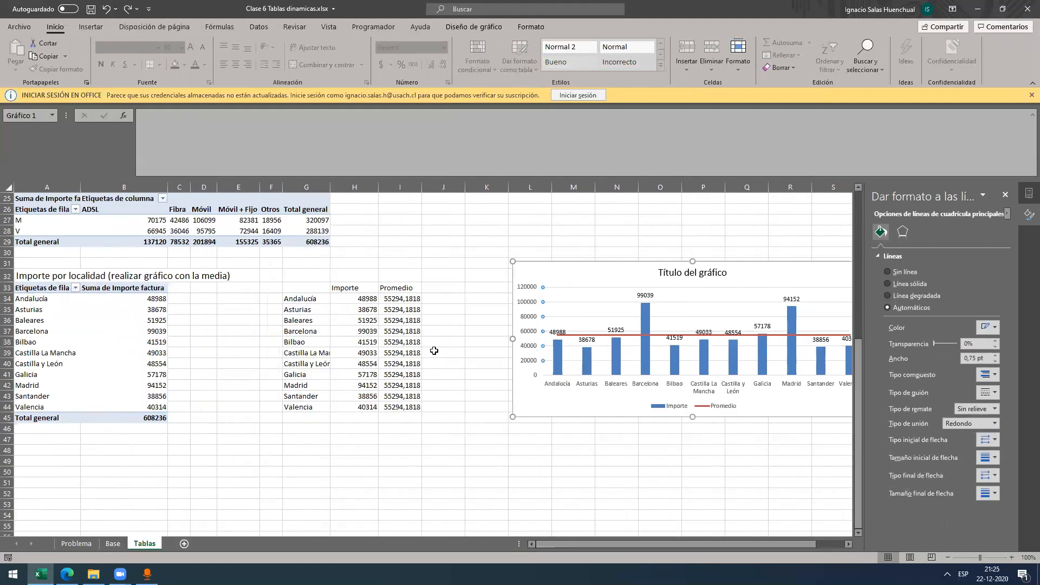
Step: Copy the text "Diferencias porcentuales entre localidades" from the Problema sheet's text box into cell A48 of the Tablas sheet
scroll(228, 372, down, 2)
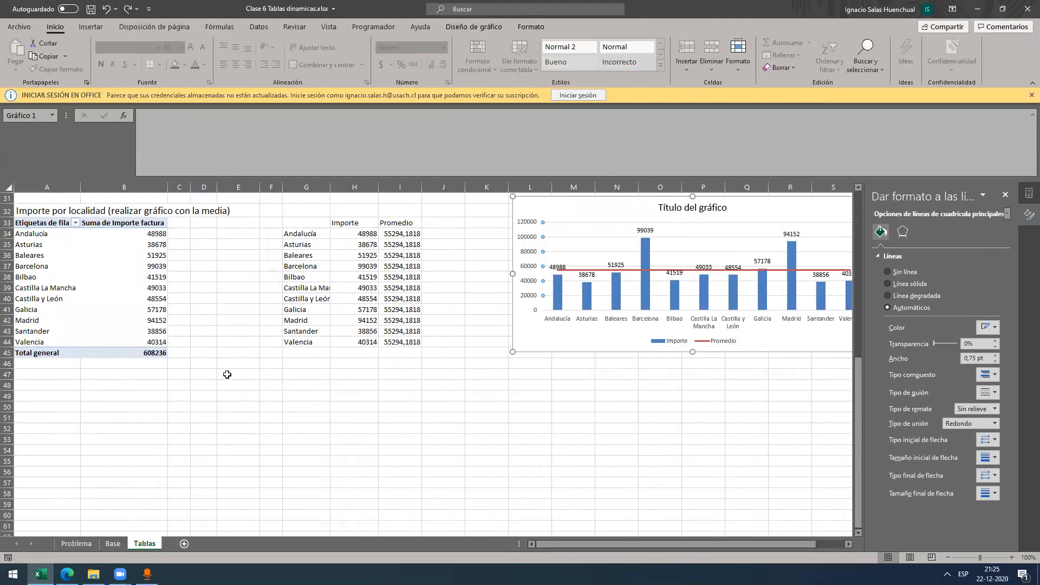
scroll(347, 341, up, 1)
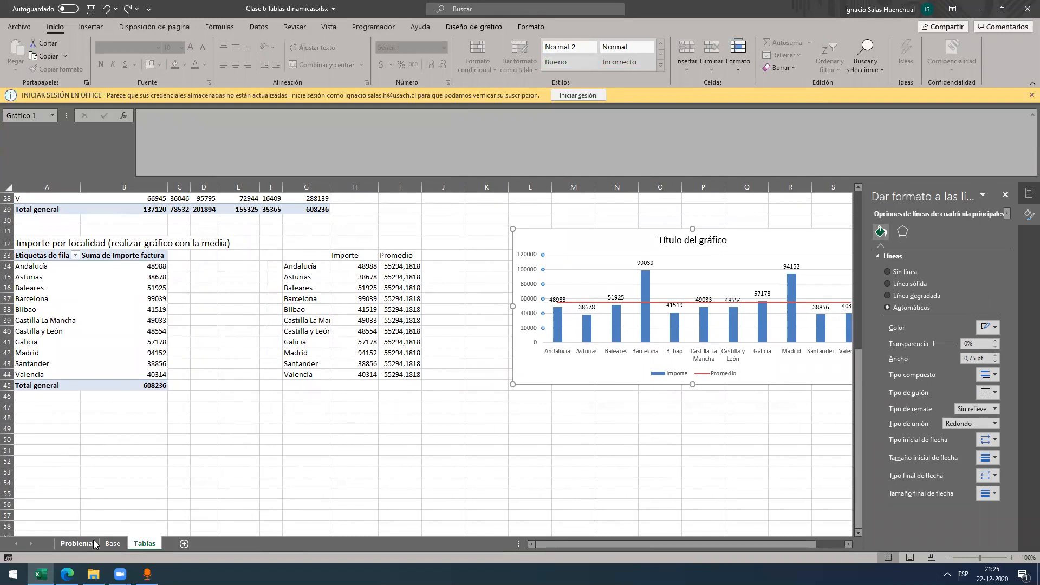
click(77, 543)
drag(397, 277, 547, 278)
key(ctrl+c)
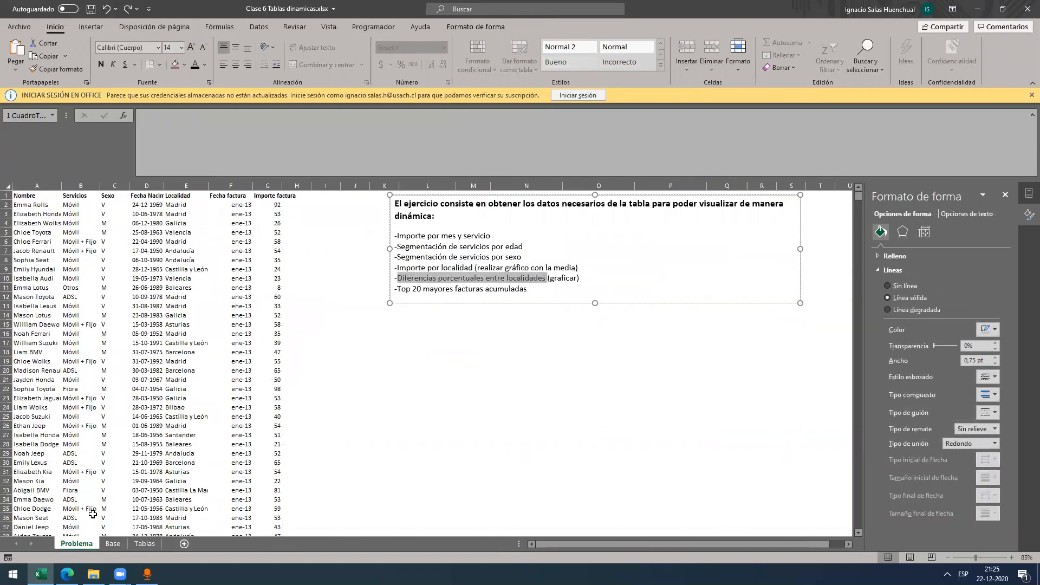
click(142, 544)
click(54, 415)
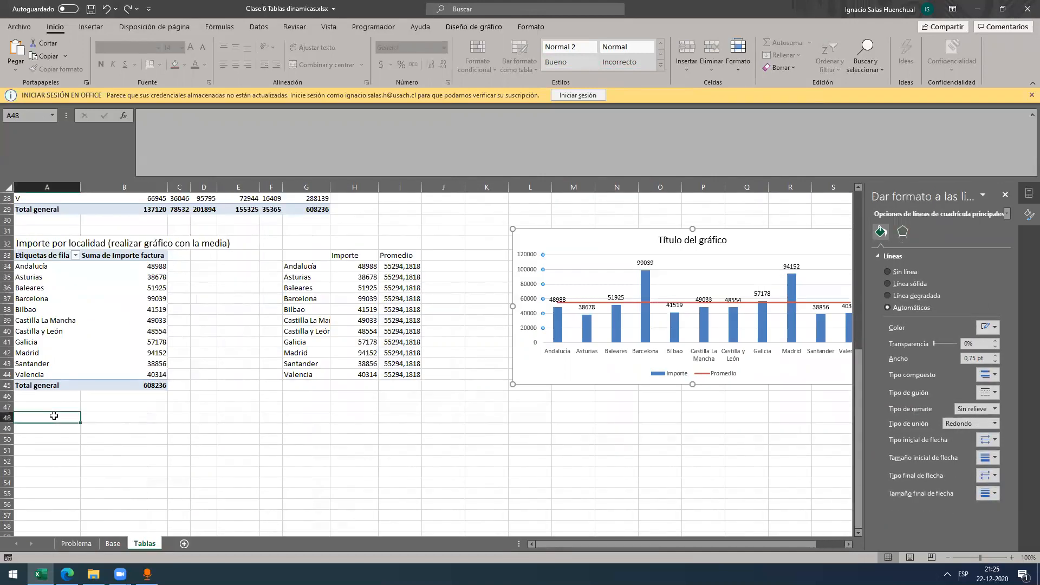
key(ctrl+v)
scroll(243, 385, down, 1)
scroll(242, 384, up, 2)
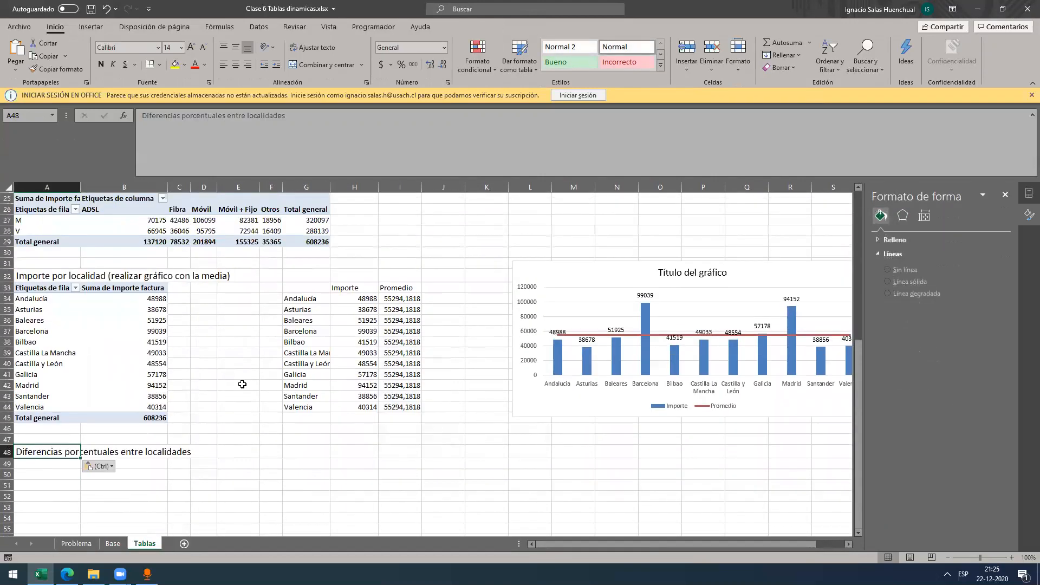
scroll(292, 368, down, 2)
scroll(214, 343, up, 1)
scroll(38, 416, down, 1)
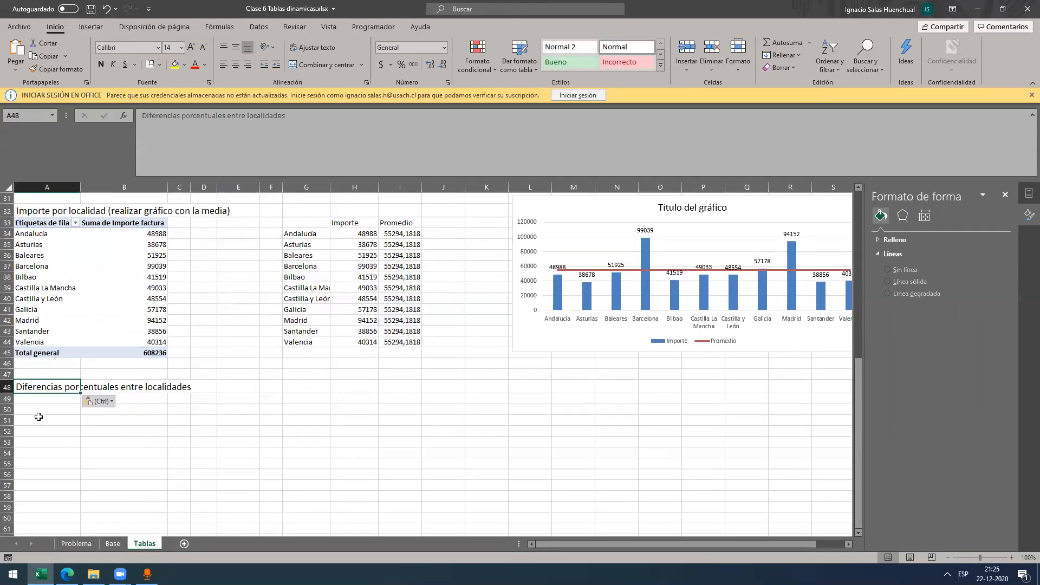
Step: Create a pivot table from Tabla1 on the Base sheet, placed in the existing Tablas sheet at cell A49
click(113, 543)
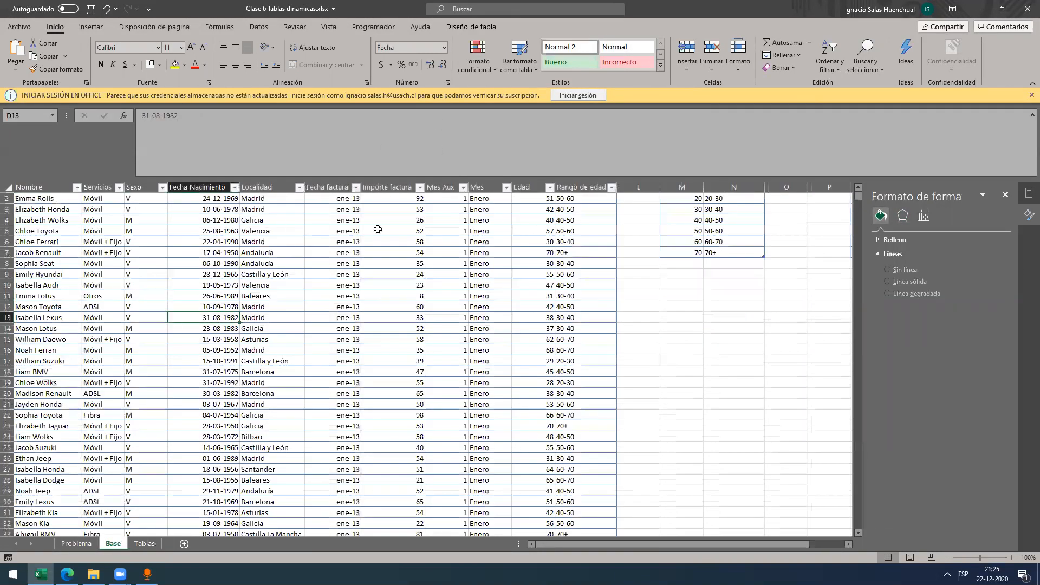
scroll(332, 289, down, 1)
click(471, 26)
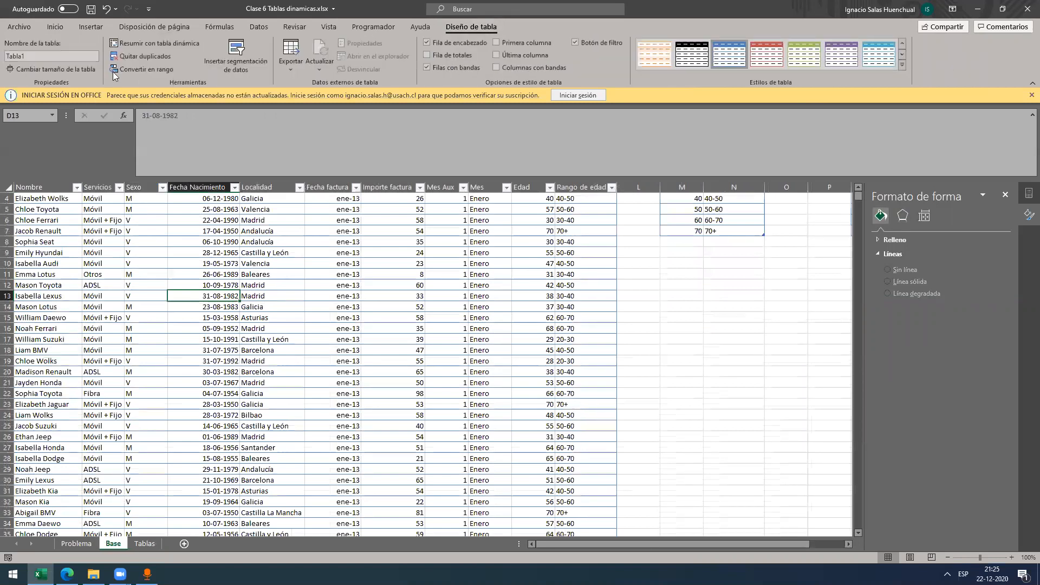
click(133, 46)
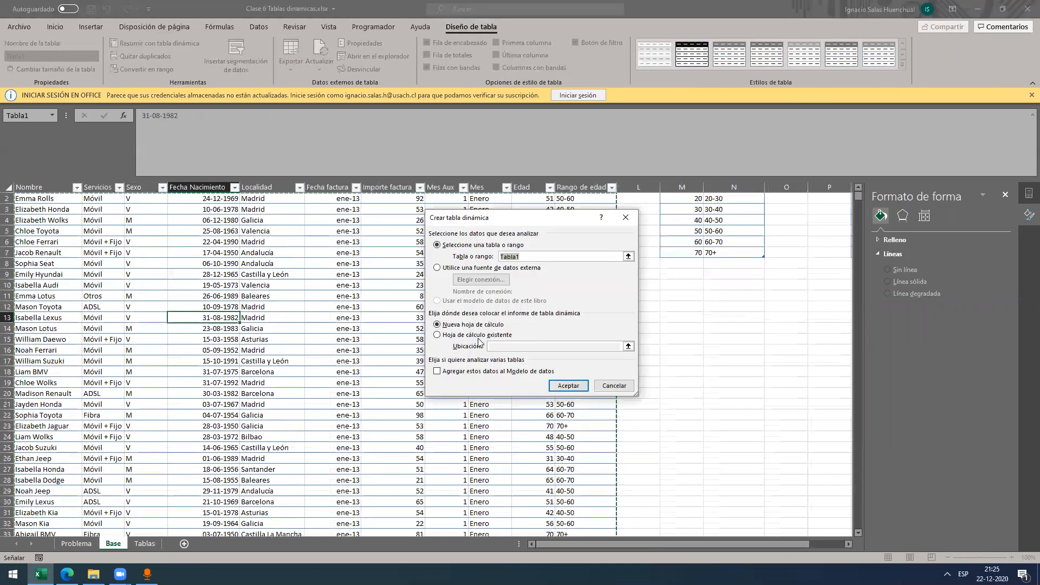
click(491, 335)
click(628, 346)
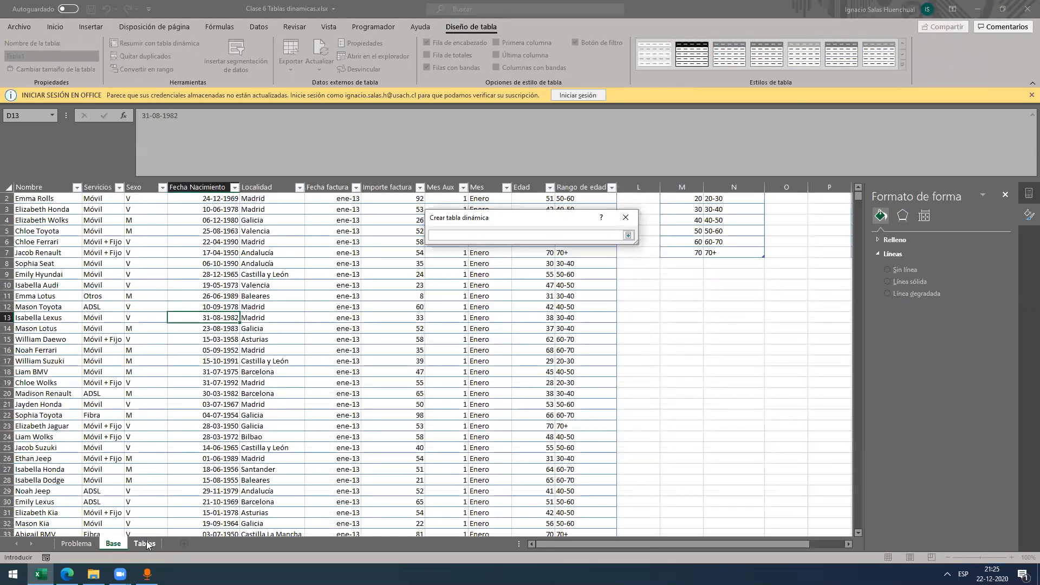
click(144, 544)
click(65, 401)
key(Return)
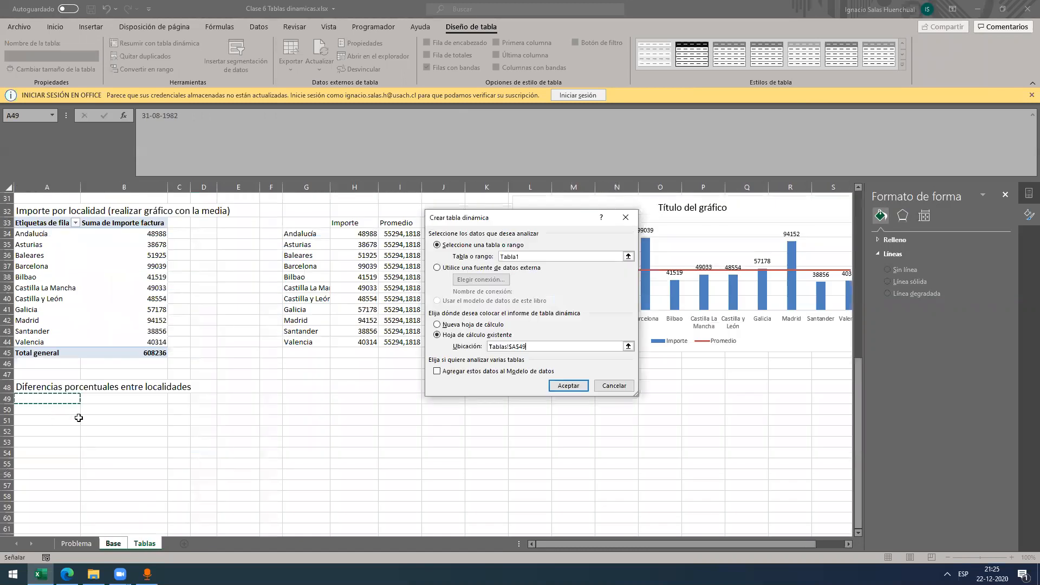
key(Return)
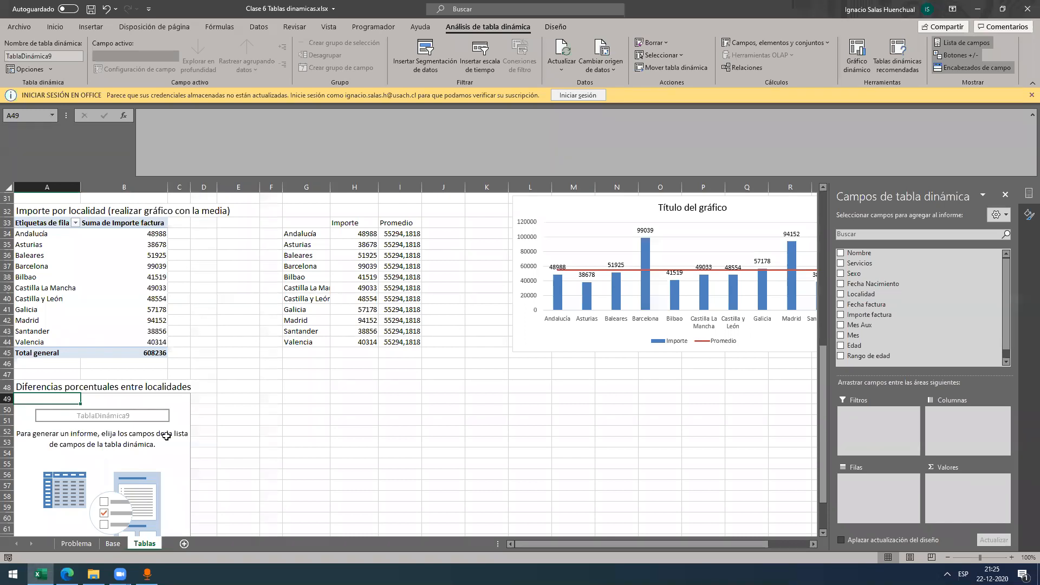
scroll(166, 436, down, 1)
scroll(167, 436, up, 1)
scroll(166, 436, down, 1)
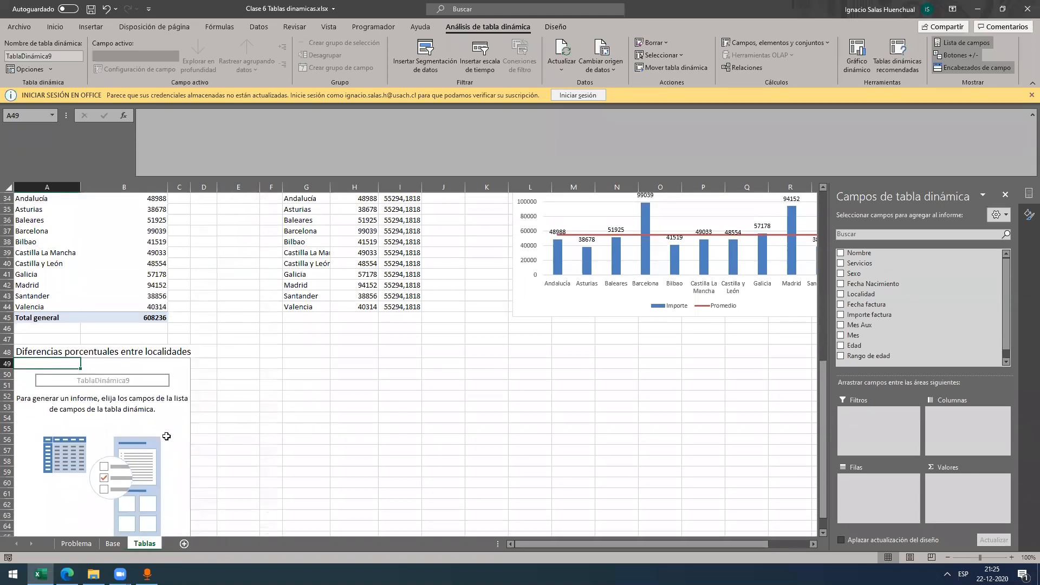
scroll(167, 437, up, 3)
scroll(239, 381, down, 2)
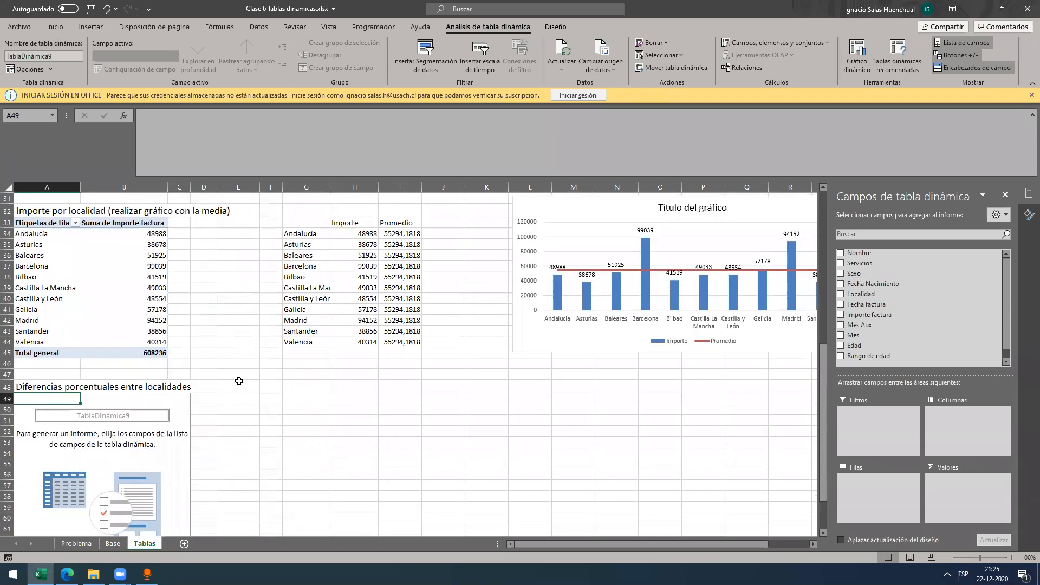
scroll(239, 381, down, 1)
scroll(239, 382, up, 2)
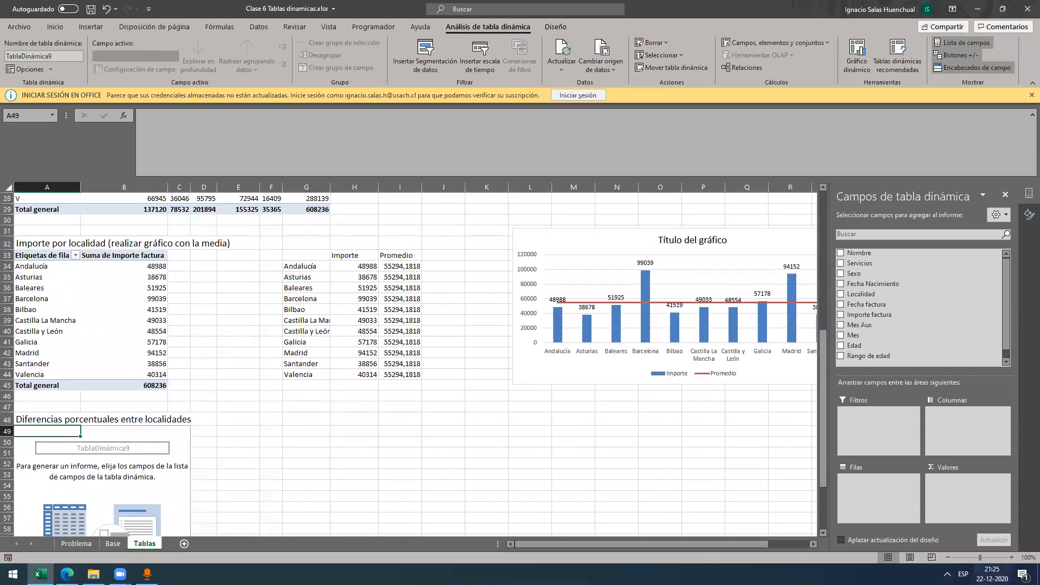
Step: Consult the late December 2020 dates in the system calendar and close it
click(992, 575)
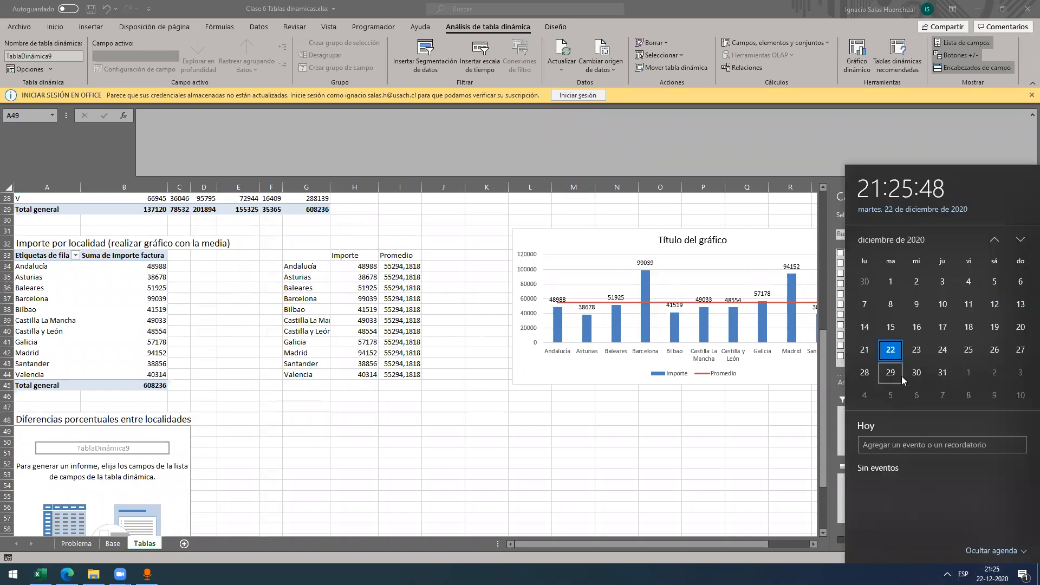
scroll(902, 376, down, 1)
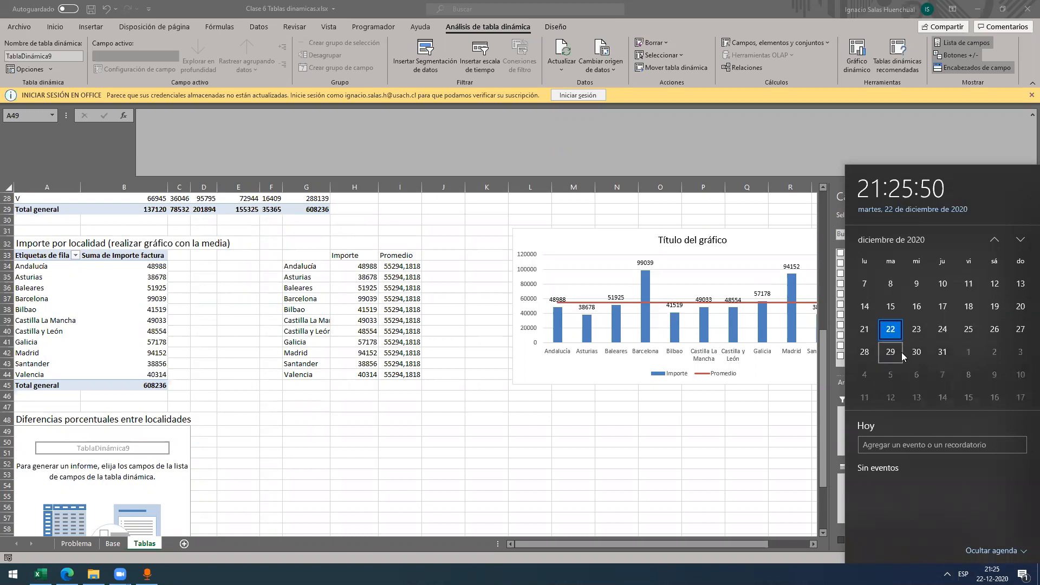
scroll(901, 352, down, 1)
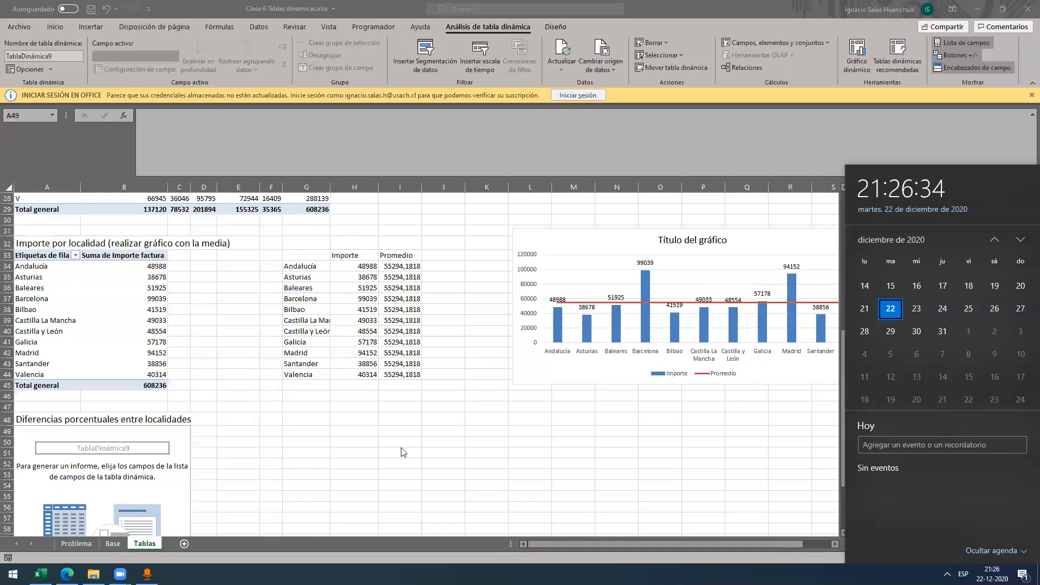
click(271, 469)
Step: Add Localidad as rows and Importe factura as values to the new pivot table
scroll(220, 456, down, 3)
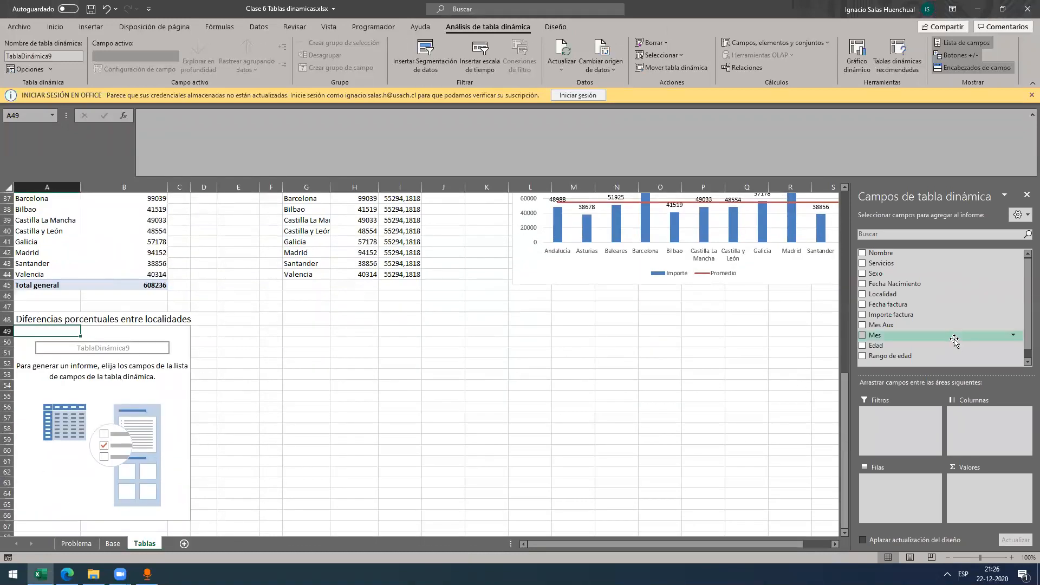
drag(918, 297, 912, 498)
drag(920, 316, 985, 483)
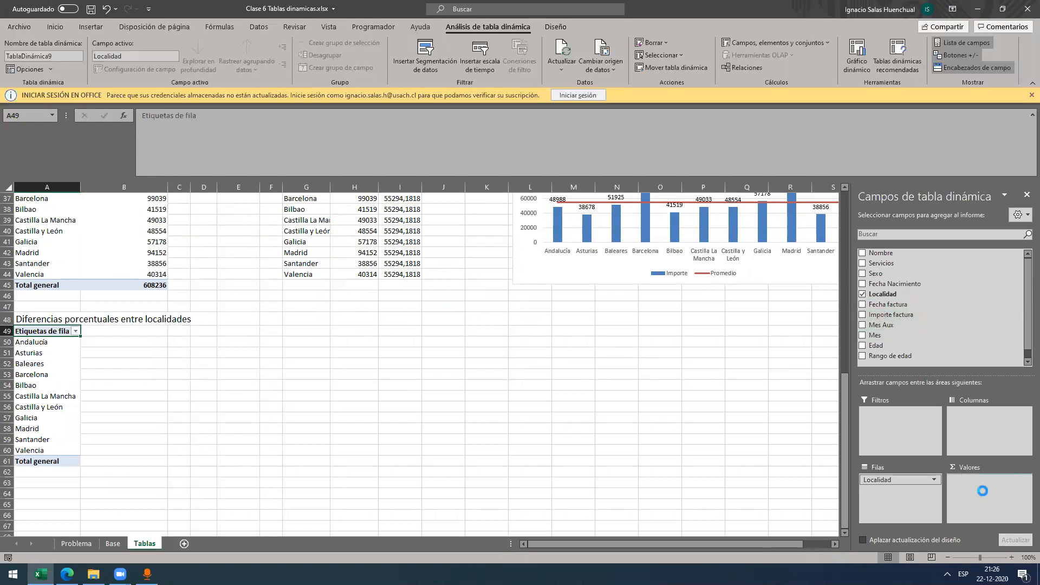
Step: Show the pivot table's Suma de Importe factura values as % del total general
click(1025, 479)
click(970, 468)
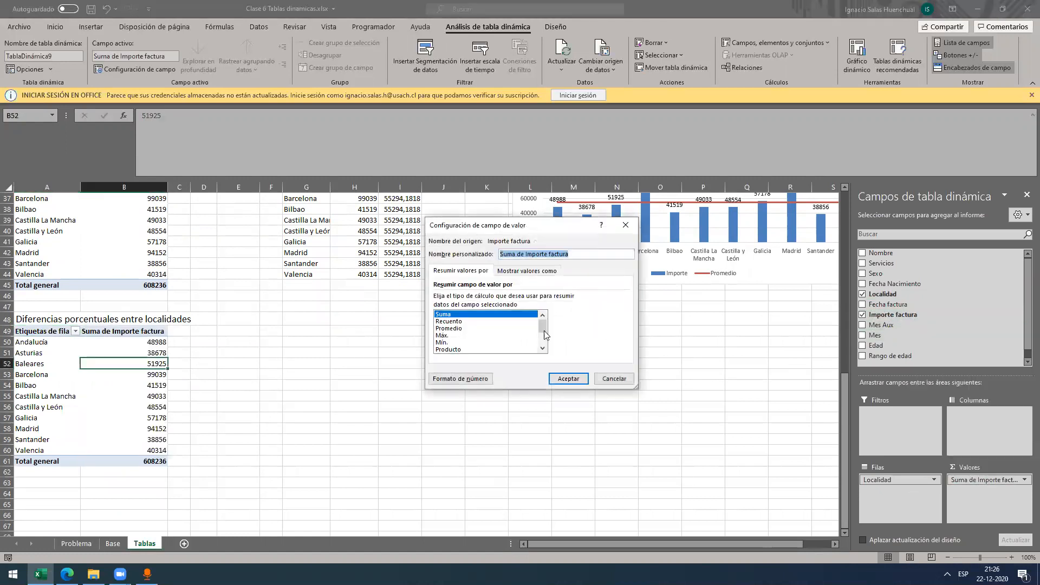
click(530, 271)
click(625, 299)
click(477, 314)
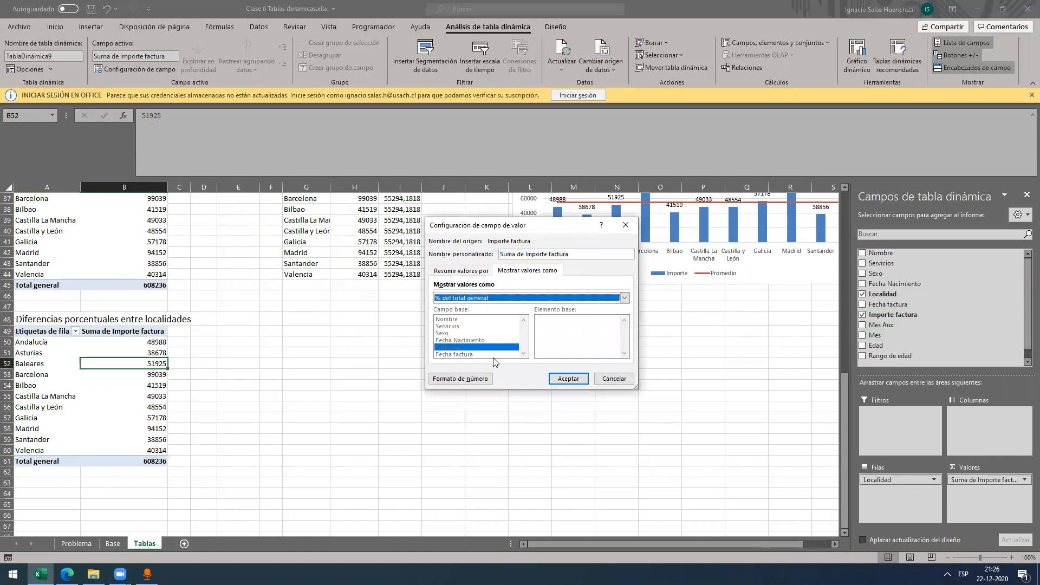
click(569, 379)
click(236, 377)
Step: Copy the locality names and percentages in A50:B60 to the range starting at cell G50
click(48, 342)
drag(48, 341, 157, 450)
key(ctrl+c)
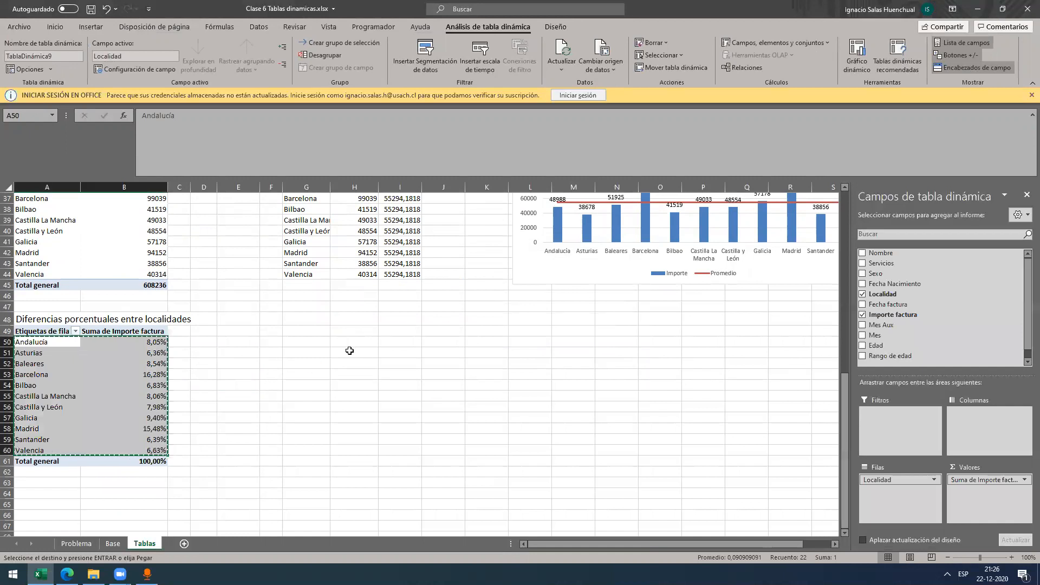
click(294, 345)
key(ctrl+v)
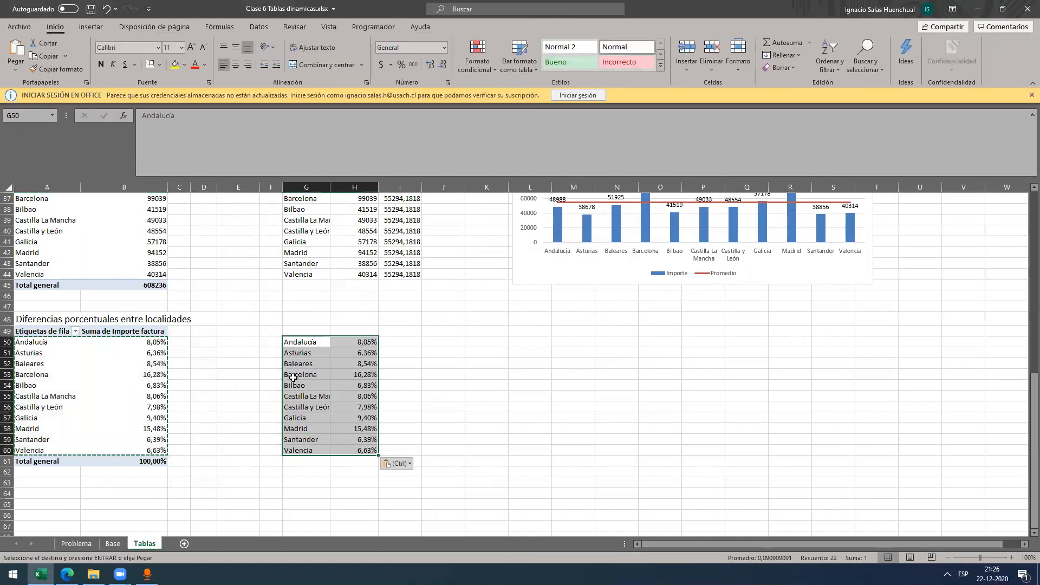
click(312, 329)
scroll(323, 340, down, 1)
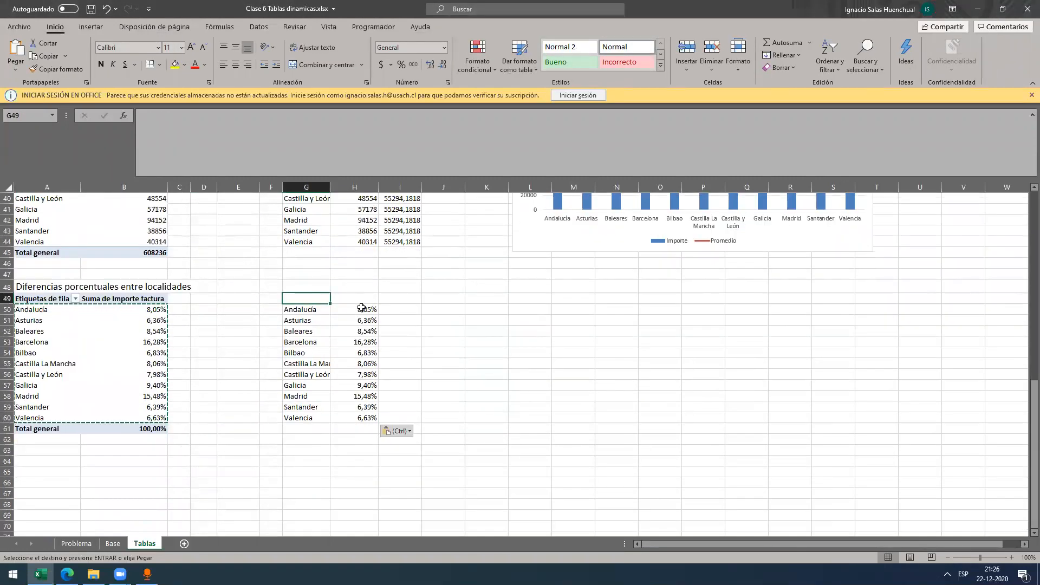
Step: Calculate the average of the copied percentages in H61 with PROMEDIO over H50:H60
click(362, 308)
scroll(363, 346, down, 1)
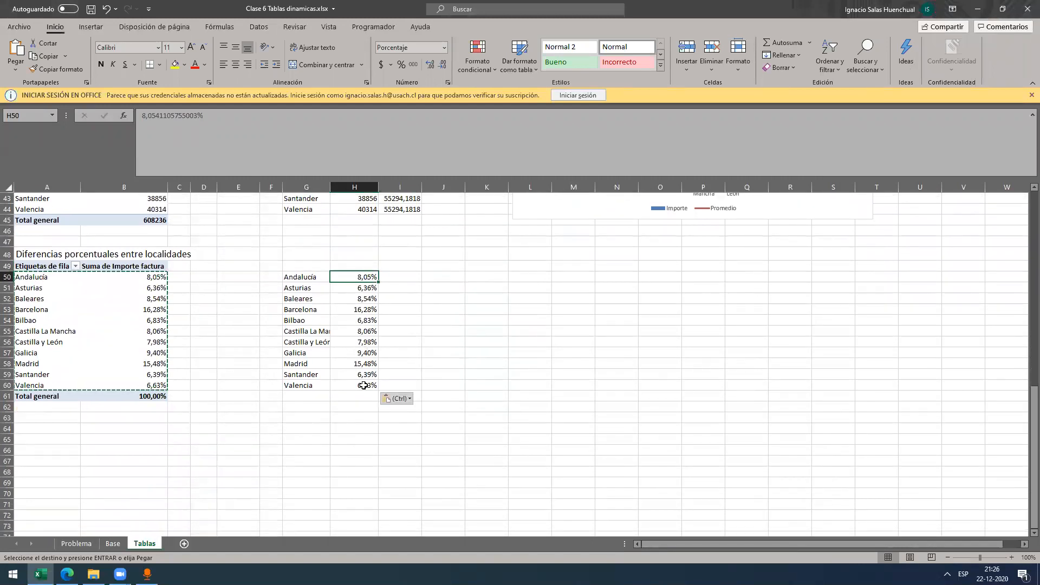
key(ctrl+Down)
key(Down)
text(+promed)
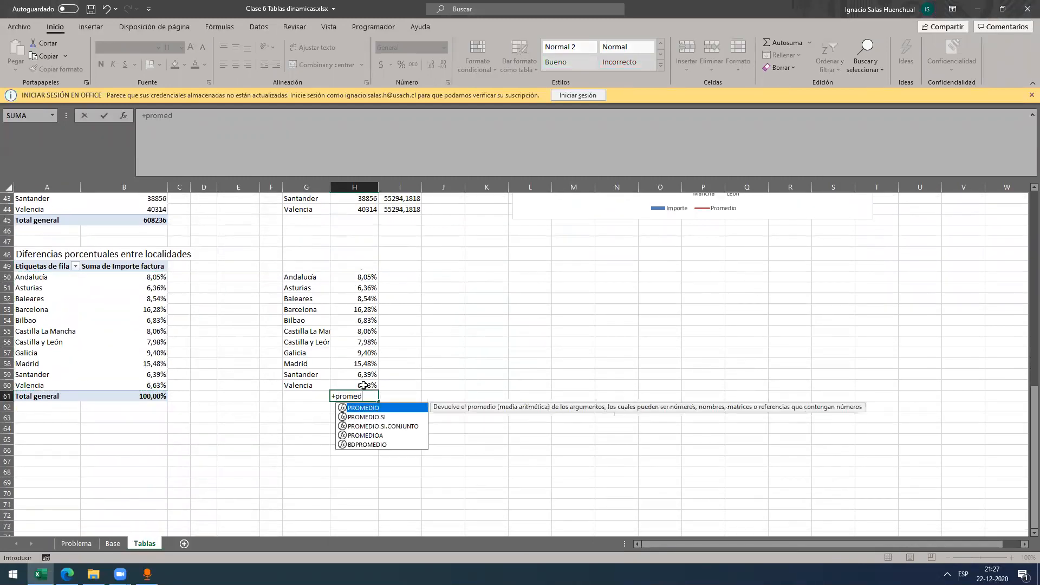
key(Tab)
key(Up)
key(ctrl+shift+Up)
key(Return)
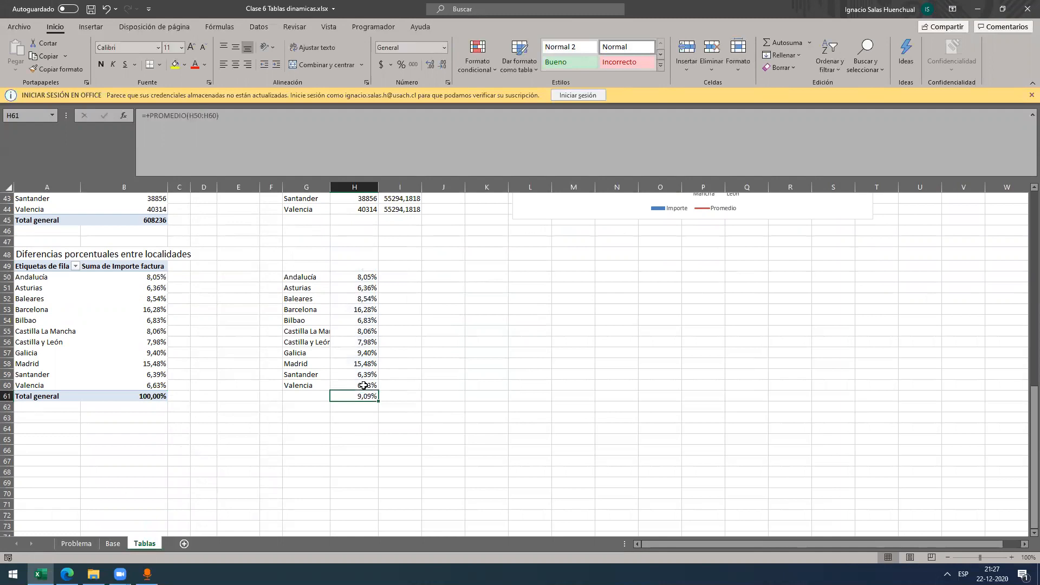
Step: Calculate Andalucía's difference from the average in I50 with the formula +H50-H61 and fill it down to I60
click(405, 277)
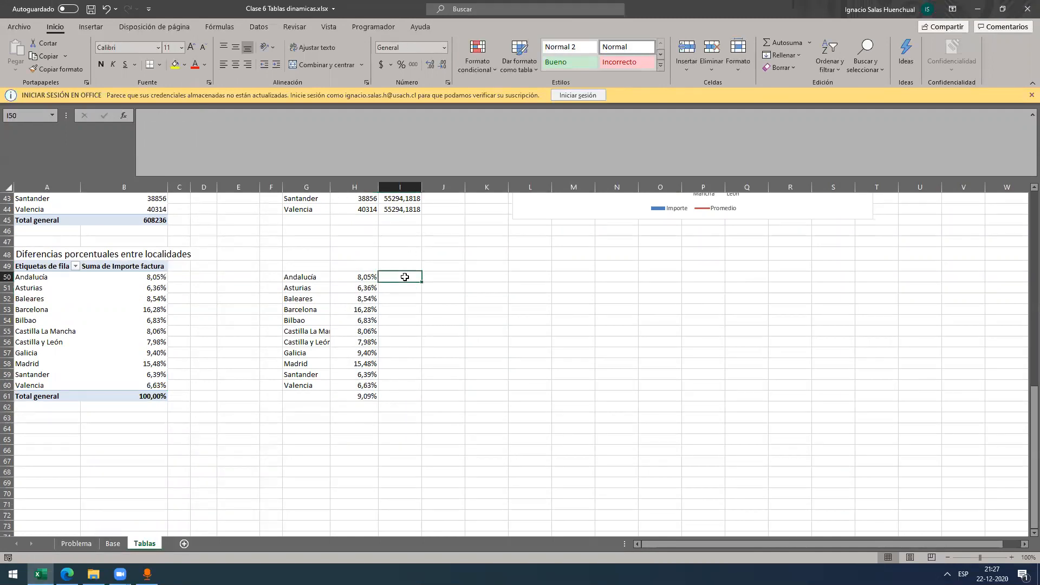
text(+)
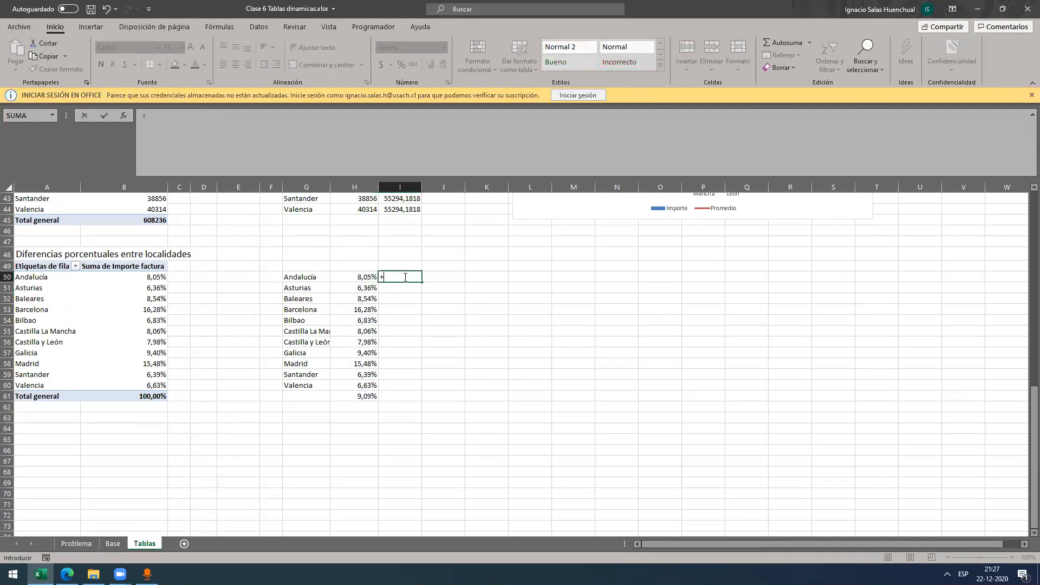
click(359, 278)
text(-)
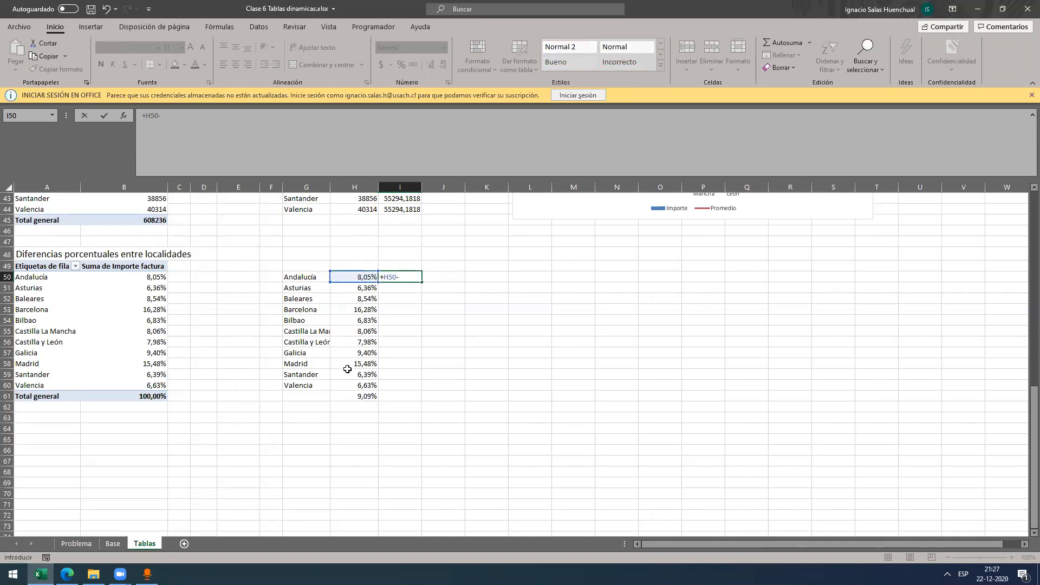
click(351, 396)
key(Return)
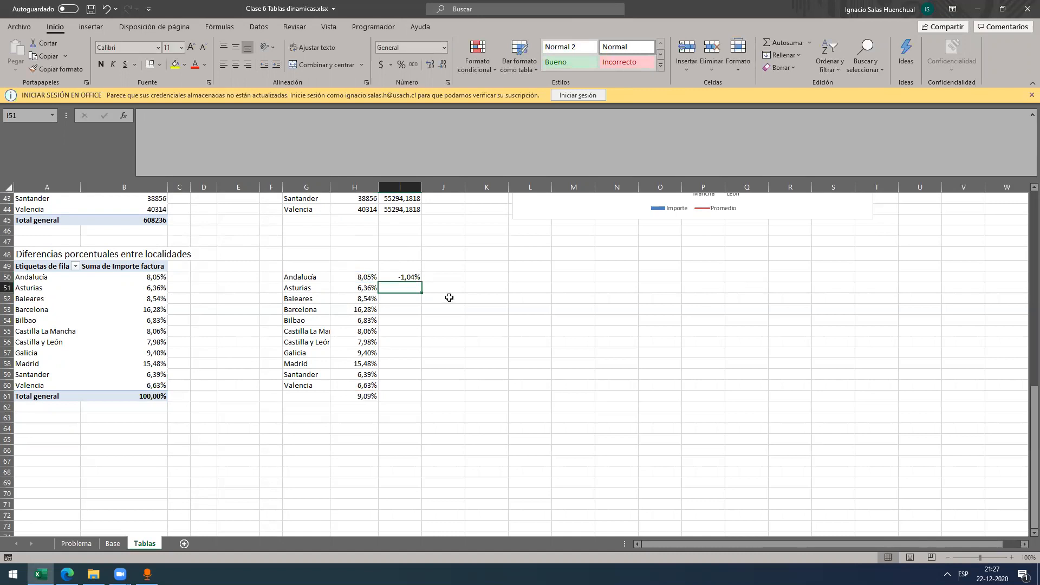
click(439, 279)
click(407, 280)
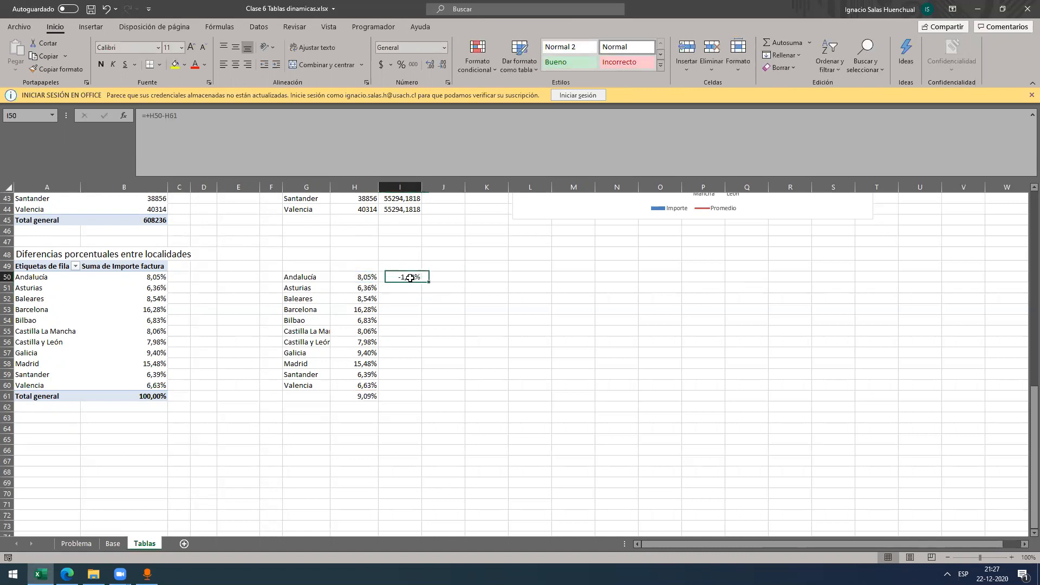
drag(421, 281, 414, 386)
Step: Make the H61 reference absolute in the I50 formula and fill the corrected formula down to I60
click(417, 277)
click(290, 138)
key(F4)
key(Return)
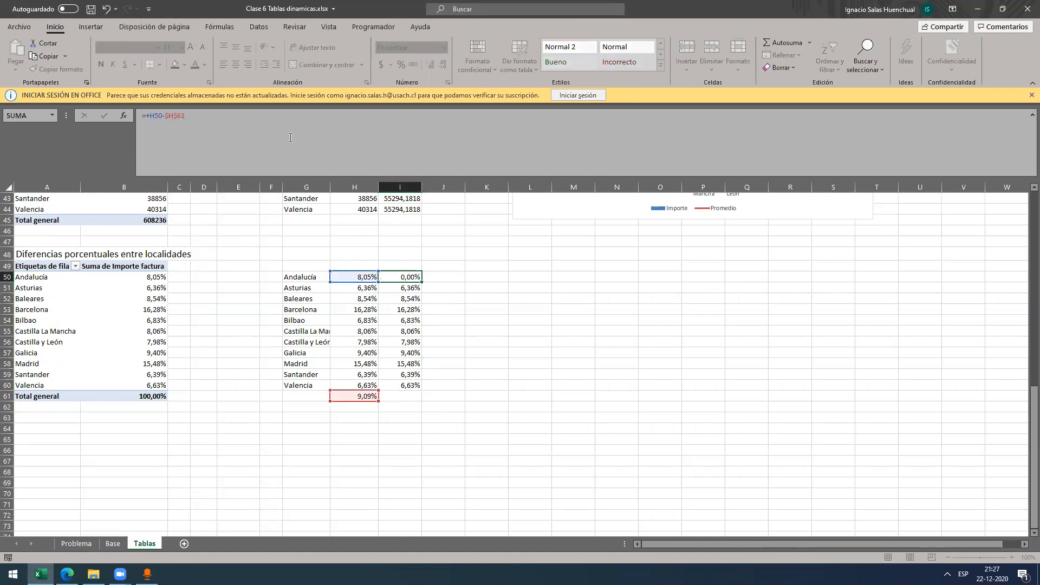
click(421, 278)
double_click(424, 281)
click(412, 274)
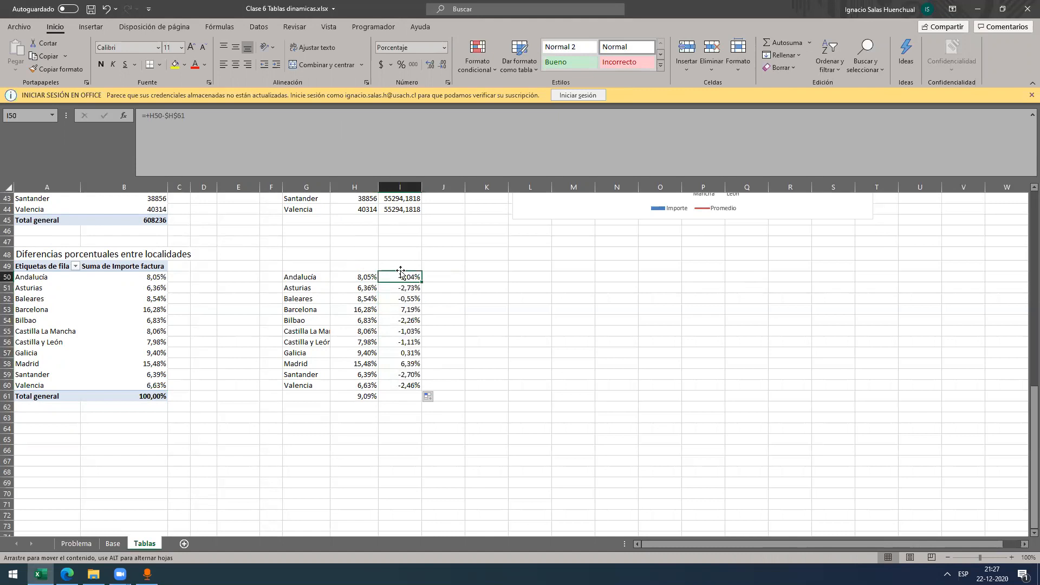
click(397, 269)
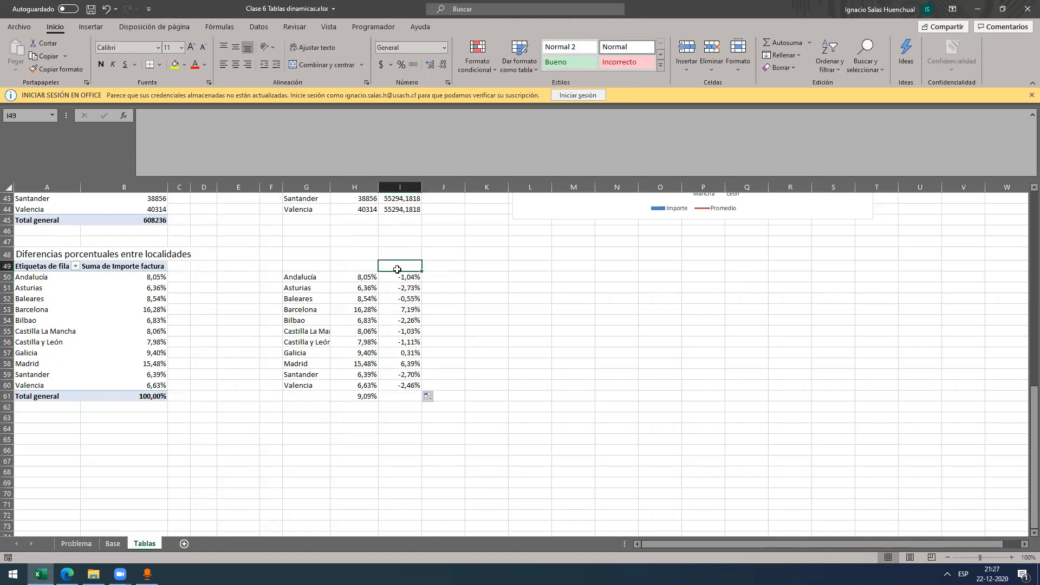
text(Men)
key(Tab)
text(Mayor)
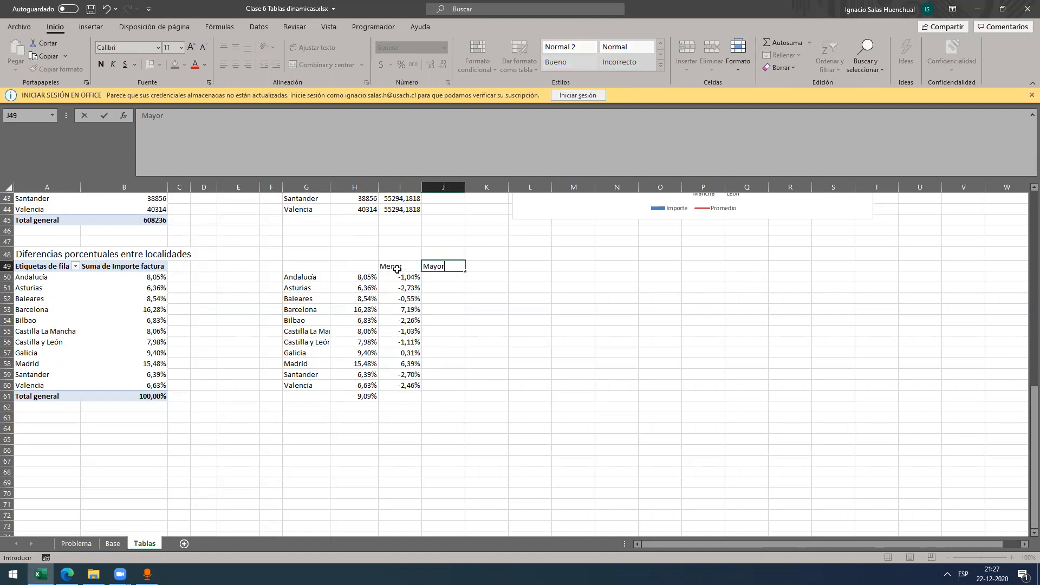
key(Return)
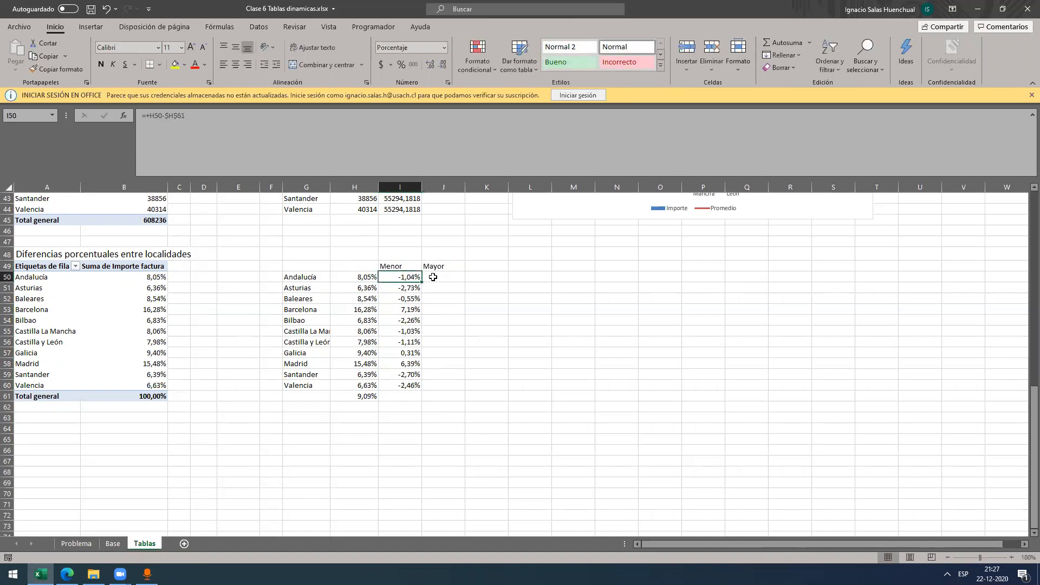
key(ctrl+z)
key(ctrl+z)
Step: Enter the headings Mayor in J49 and Menor in K49
click(460, 264)
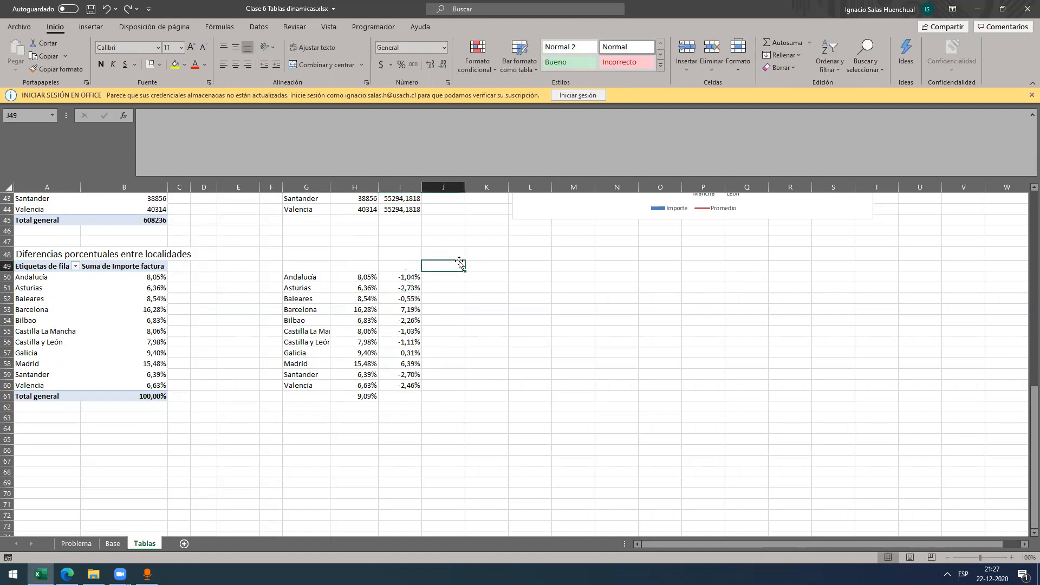
key(shift+Right)
text(M)
key(Return)
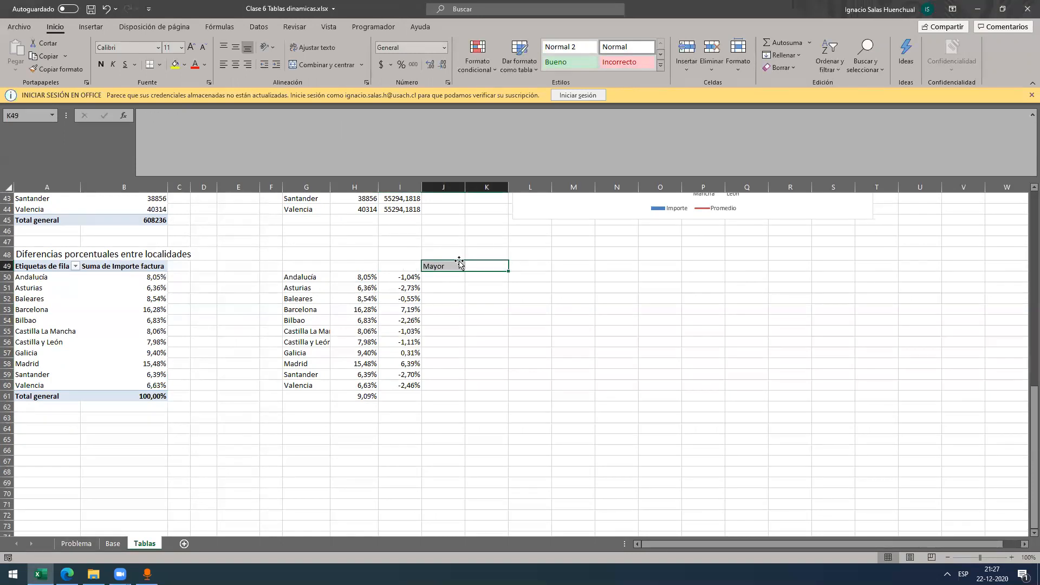
key(Right)
key(Left)
text(Menor)
key(Return)
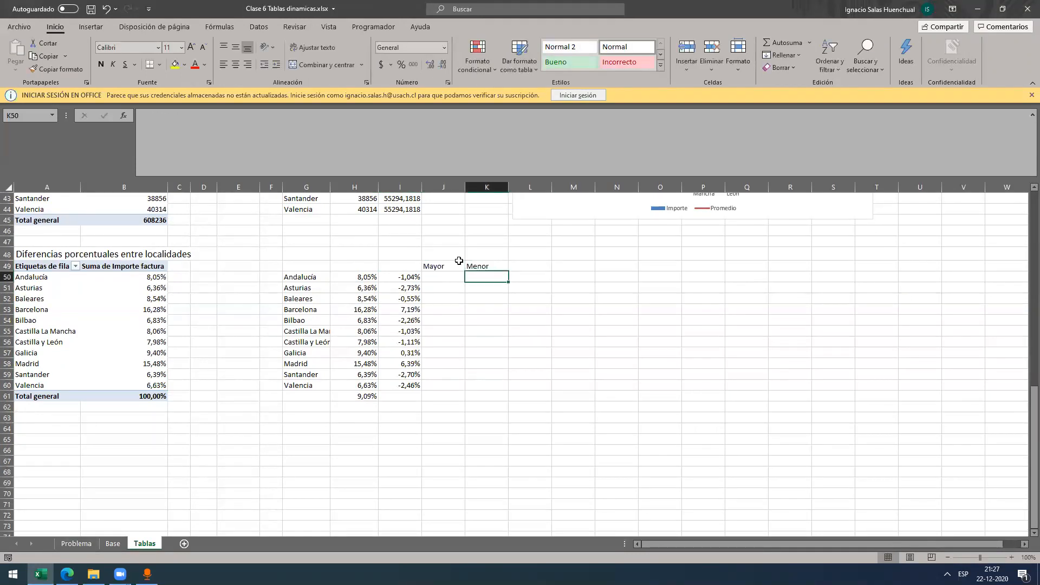
Step: Copy the differences in I50:I60 and paste them as values into K50:K60 under Menor
drag(413, 279, 412, 385)
key(ctrl+c)
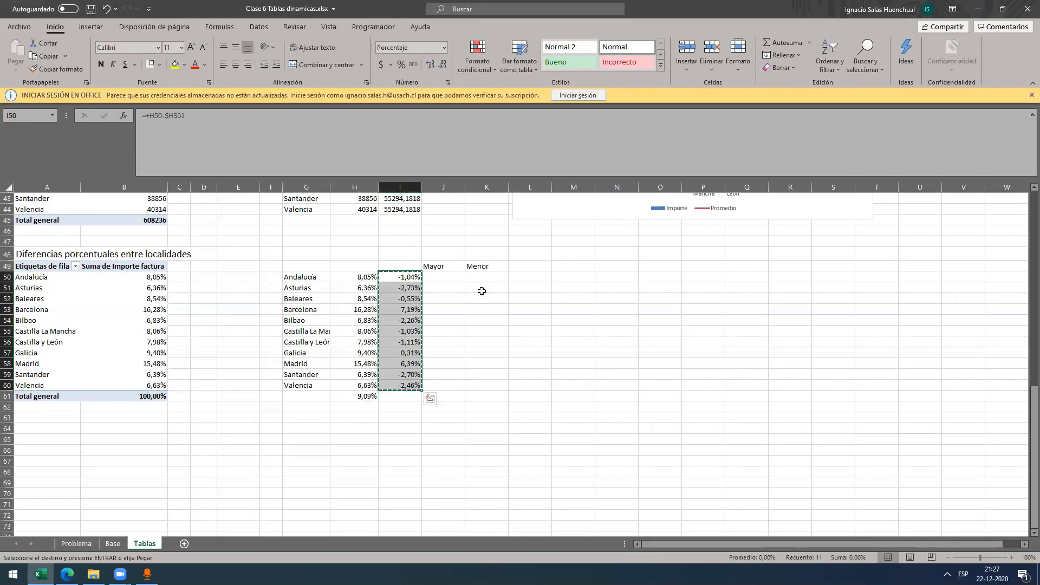
click(492, 275)
key(ctrl+v)
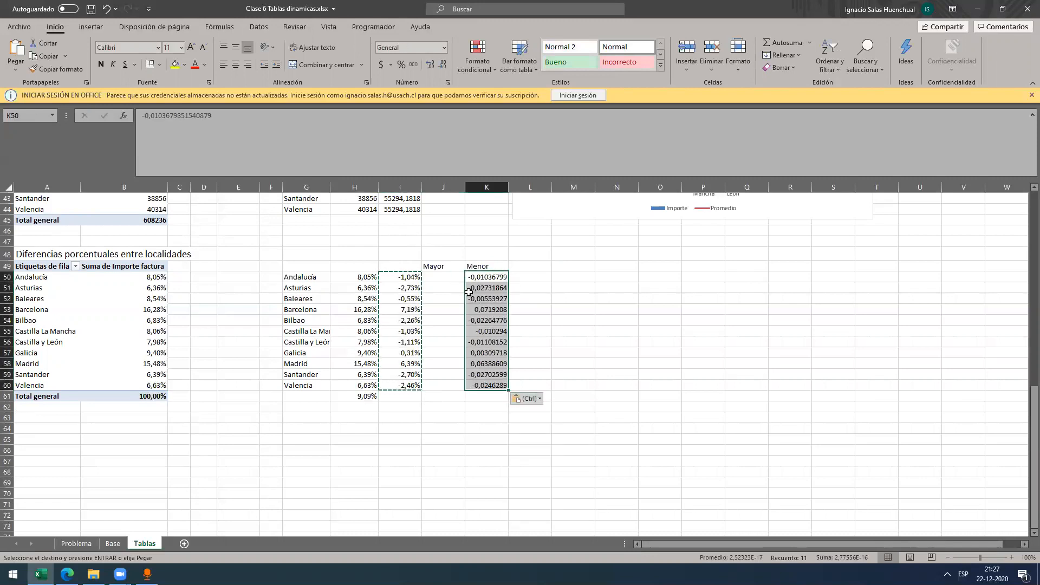
Step: Format J50:K60 as percentages with one decimal place
drag(443, 277, 486, 381)
click(444, 277)
drag(464, 308, 493, 384)
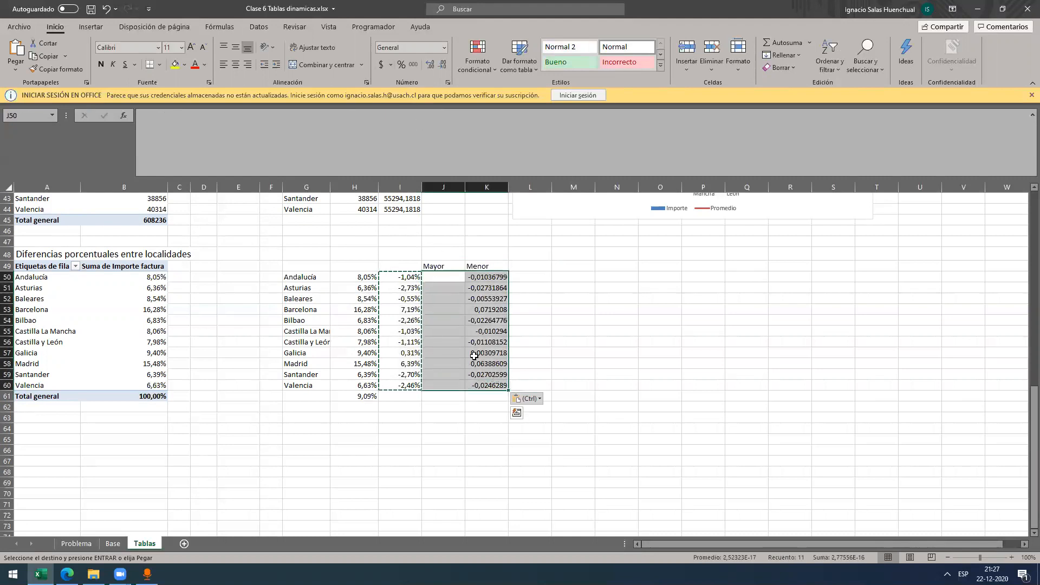
click(401, 65)
drag(481, 276, 461, 385)
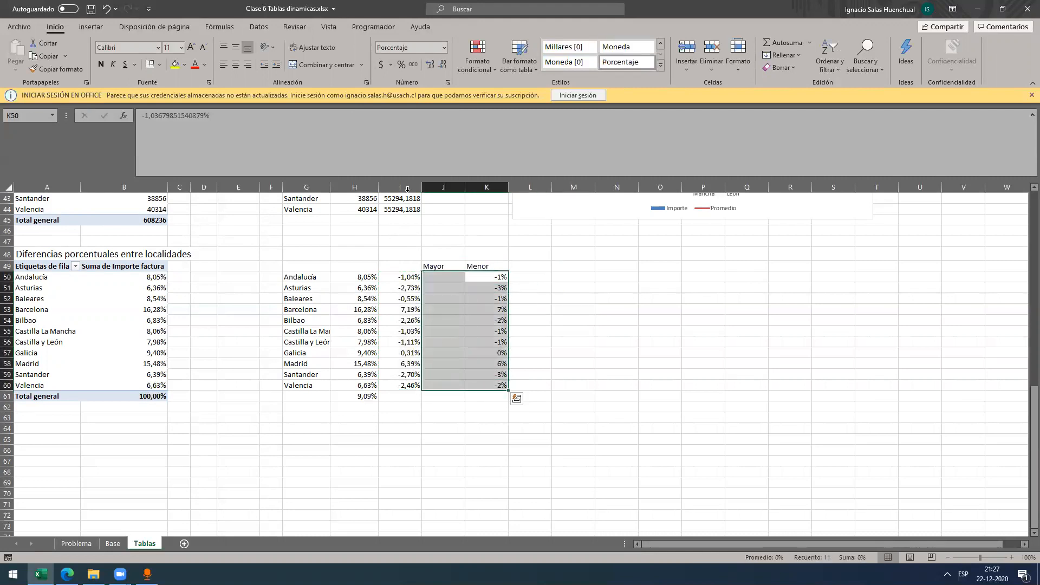
click(431, 63)
Step: Move the positive differences of Barcelona, Galicia and Madrid from the Menor column to the Mayor column
click(489, 287)
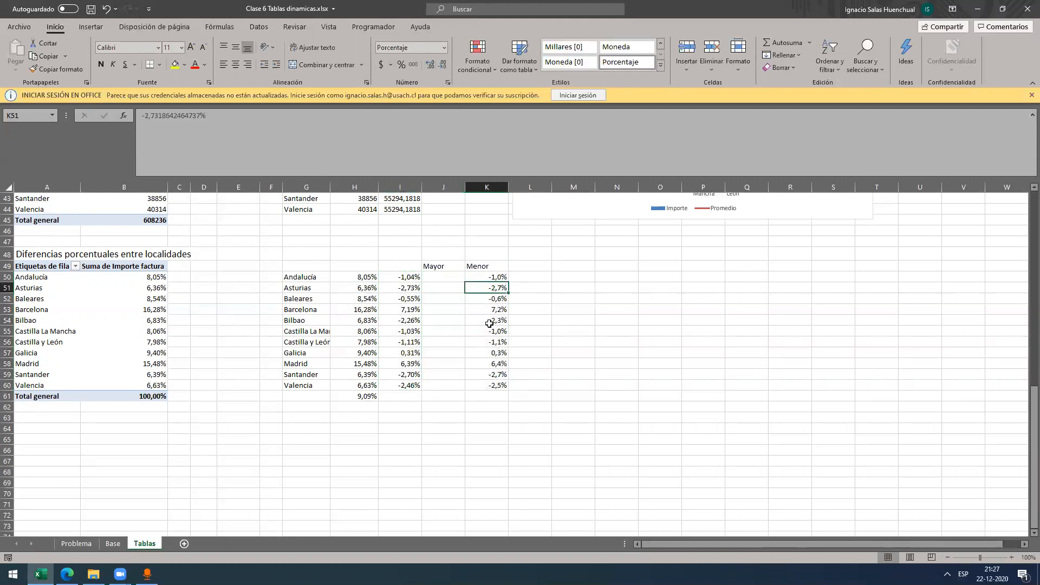
click(483, 314)
drag(466, 310, 423, 310)
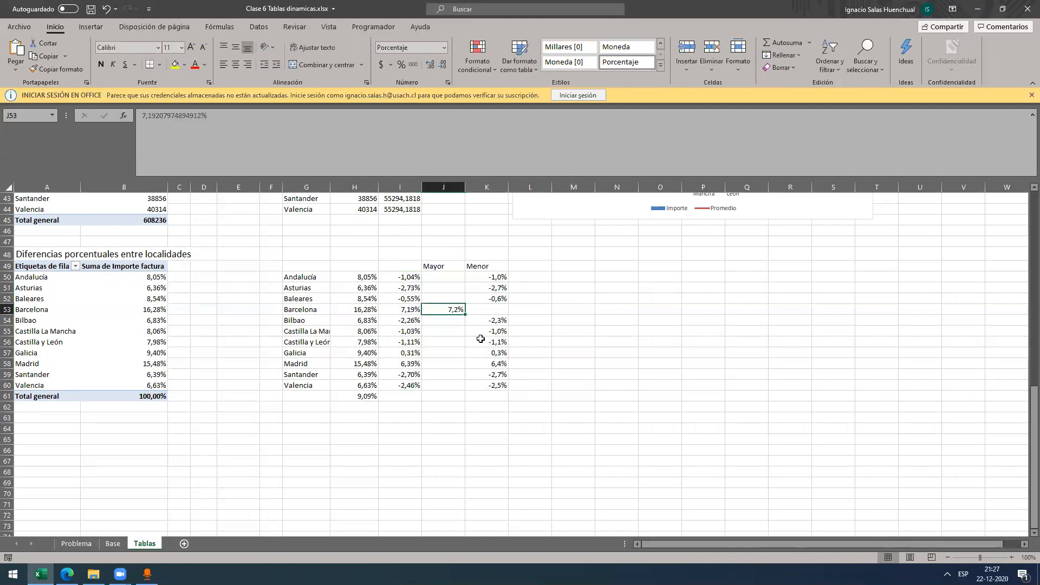
drag(510, 363, 445, 356)
click(574, 299)
Step: Color the text of the Menor values in K50:K60 red
scroll(453, 265, down, 1)
drag(482, 241, 494, 353)
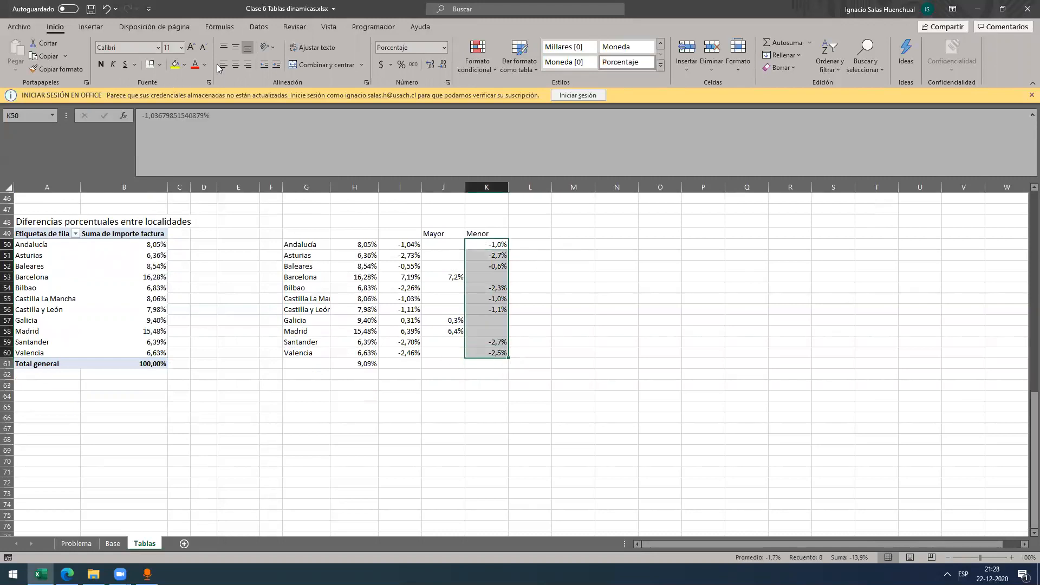
click(195, 65)
drag(574, 256, 569, 246)
Step: Color the text of the Mayor values in J52:J59 standard blue
drag(450, 267, 446, 343)
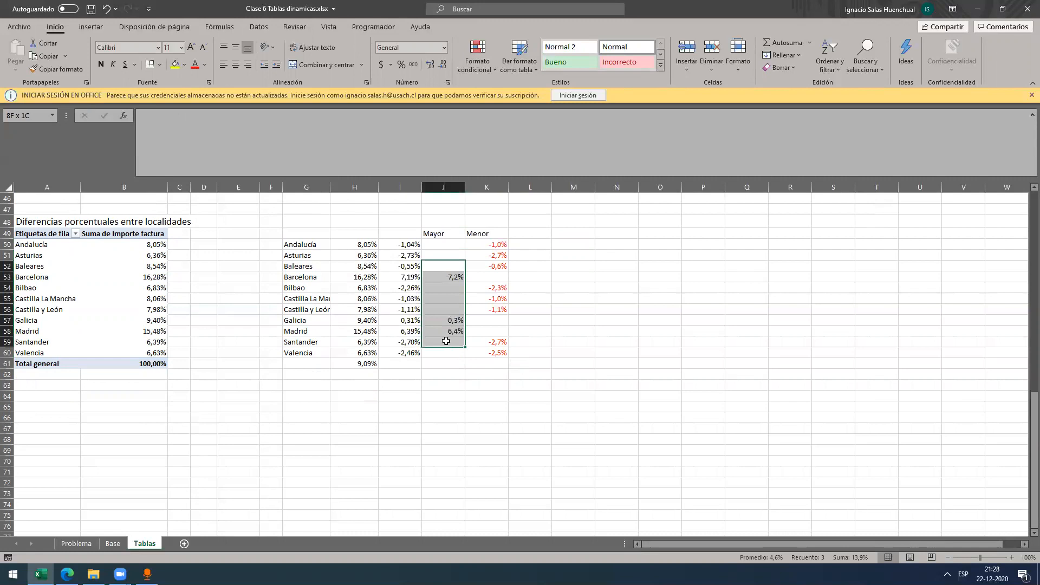
click(206, 67)
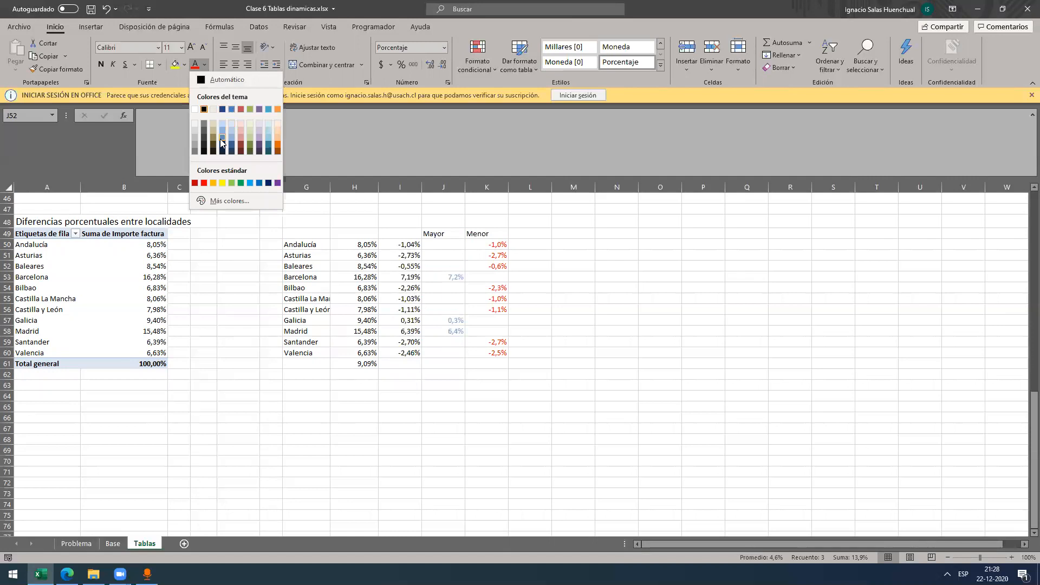
click(259, 185)
click(530, 288)
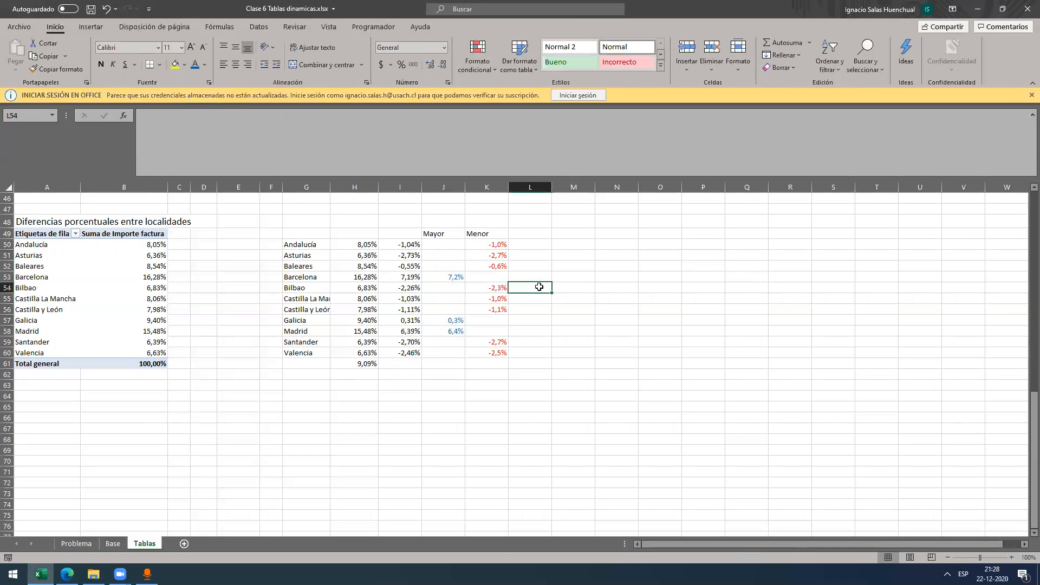
Step: Insert a recommended clustered column chart of J49:K60, then place it beside the table and widen it to span about columns M to U
scroll(436, 263, up, 1)
drag(438, 265, 491, 385)
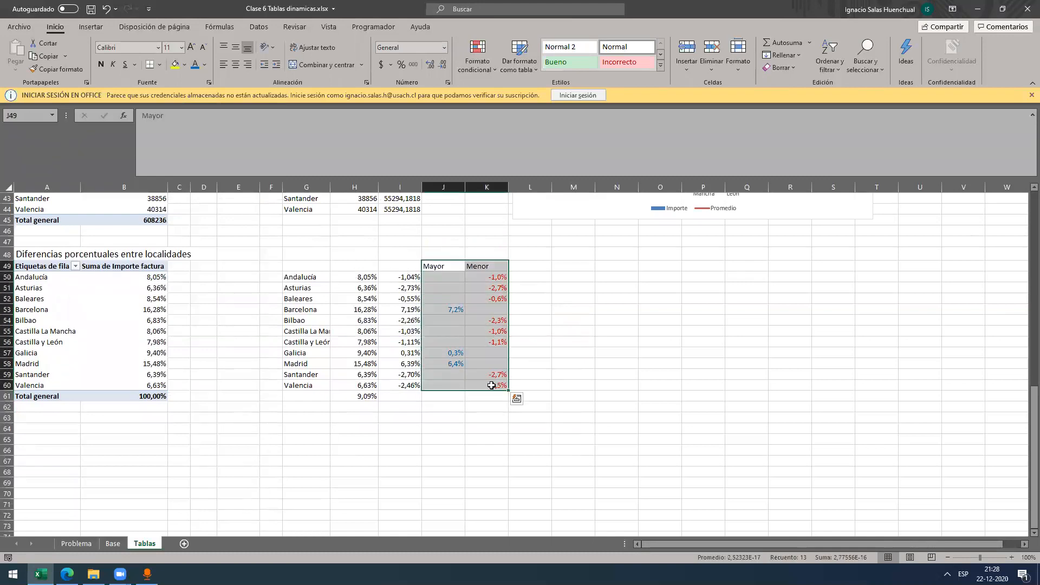
click(90, 27)
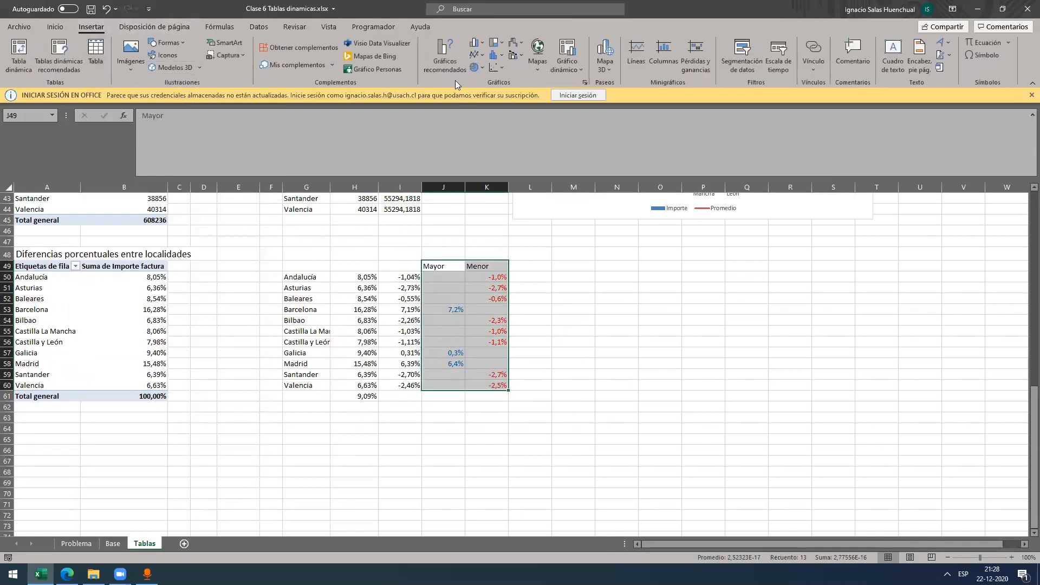
click(441, 65)
click(403, 263)
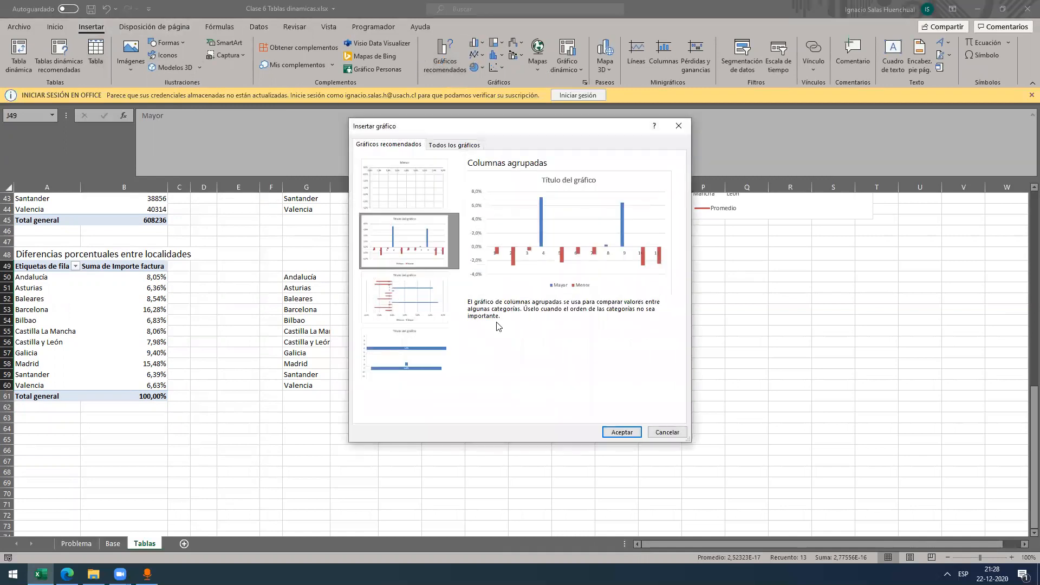
click(622, 432)
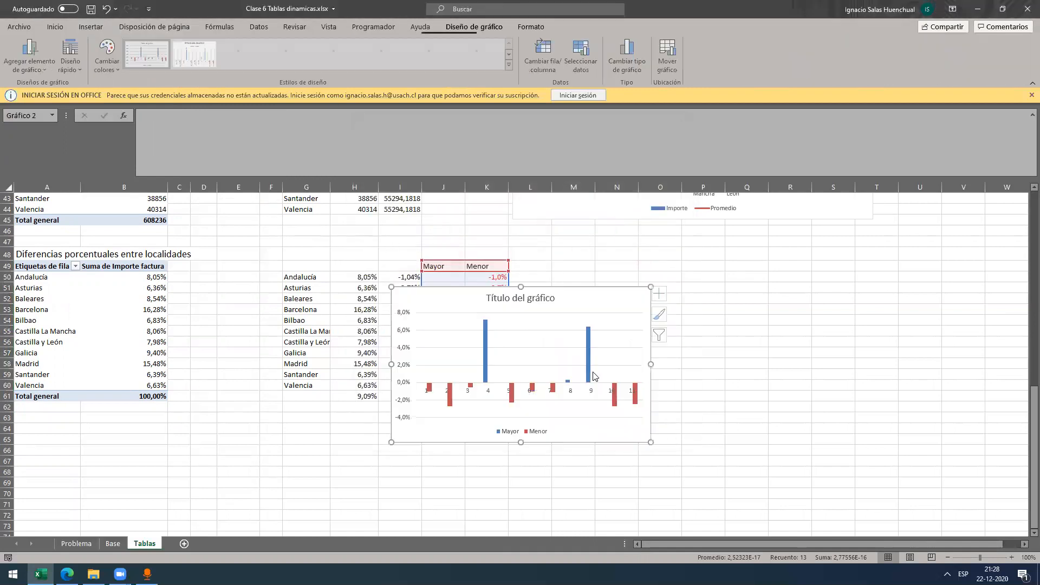
drag(780, 291, 779, 289)
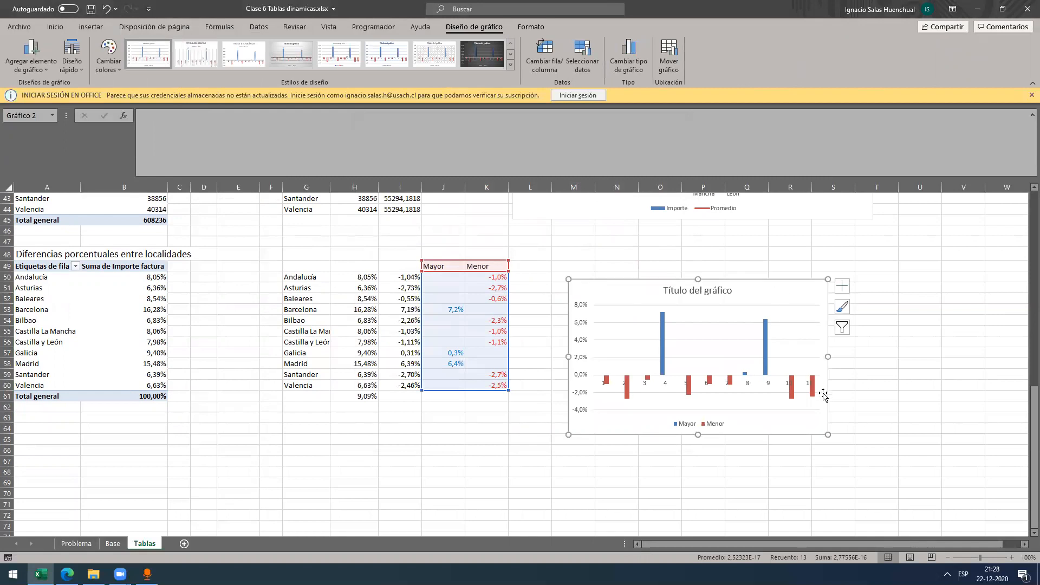
drag(827, 438, 945, 436)
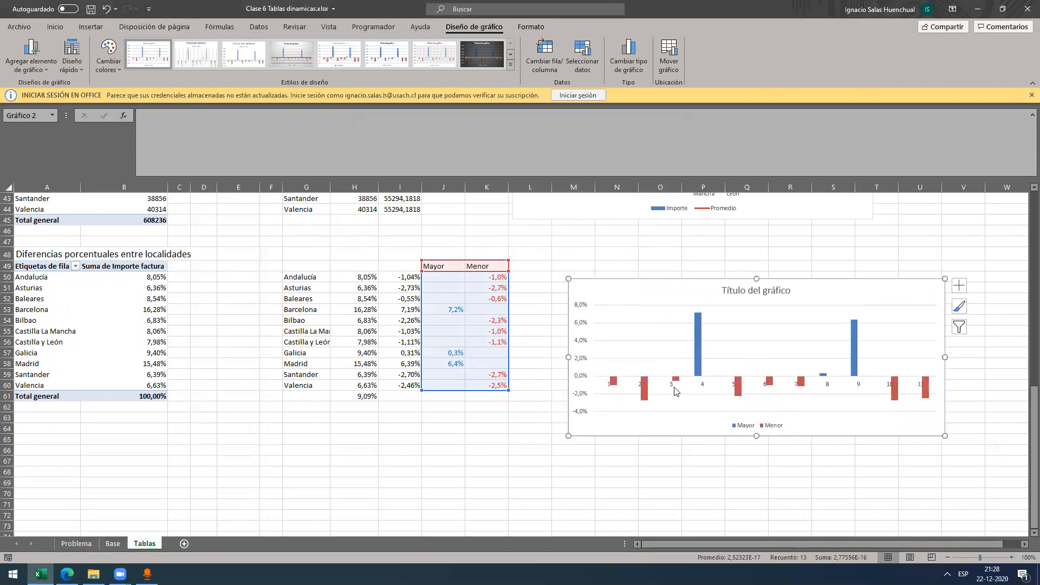
Step: Use the locality names in G50:G60 as the horizontal axis labels of the percentage-difference chart
right_click(645, 395)
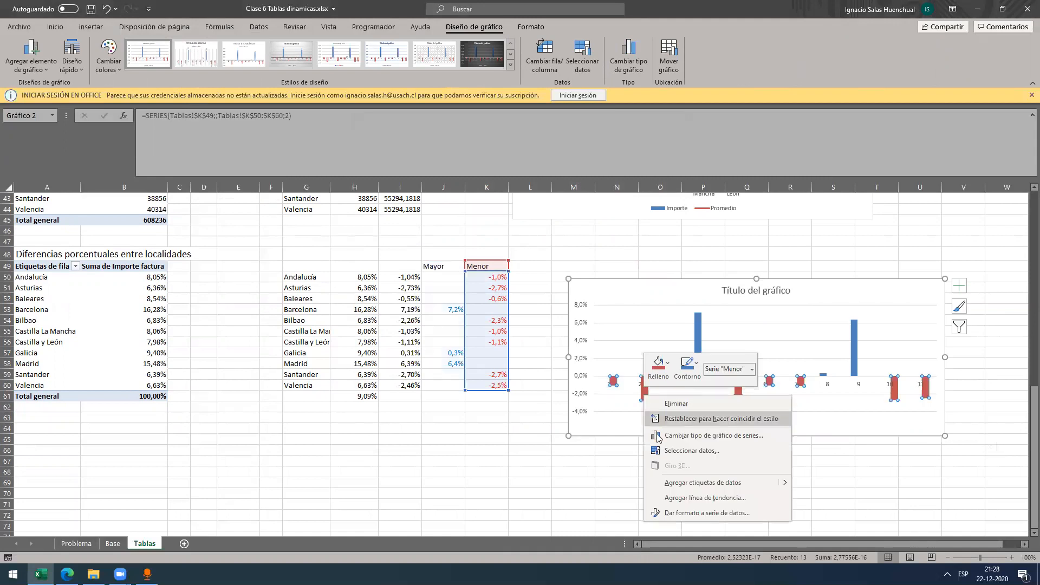
click(694, 452)
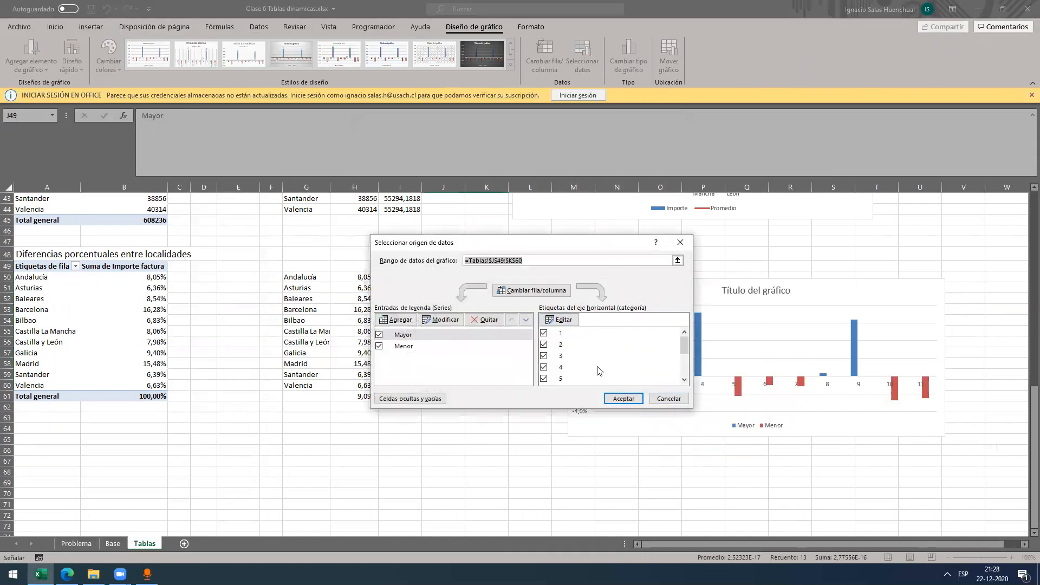
click(561, 320)
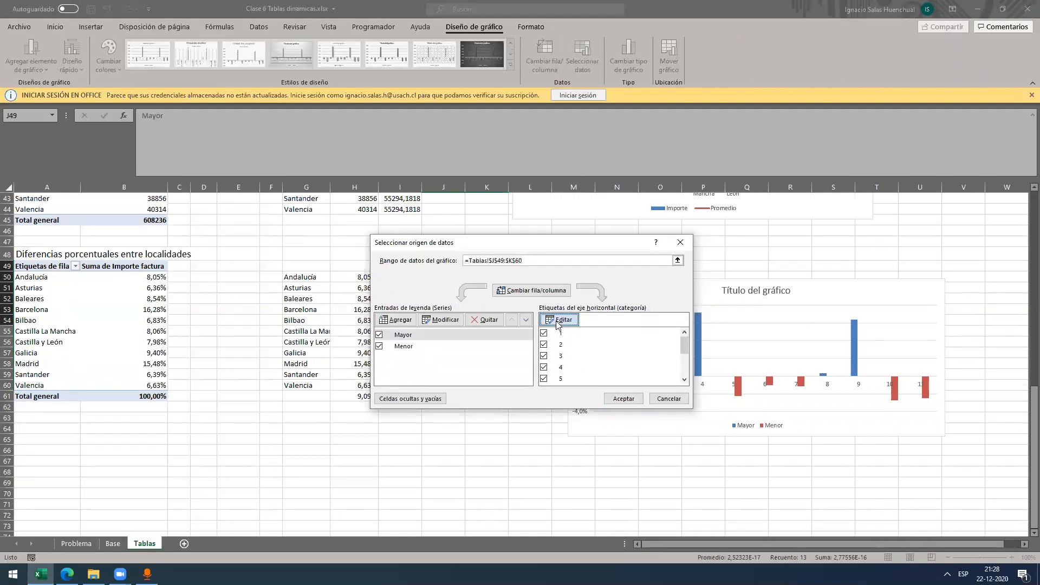
drag(304, 278, 319, 373)
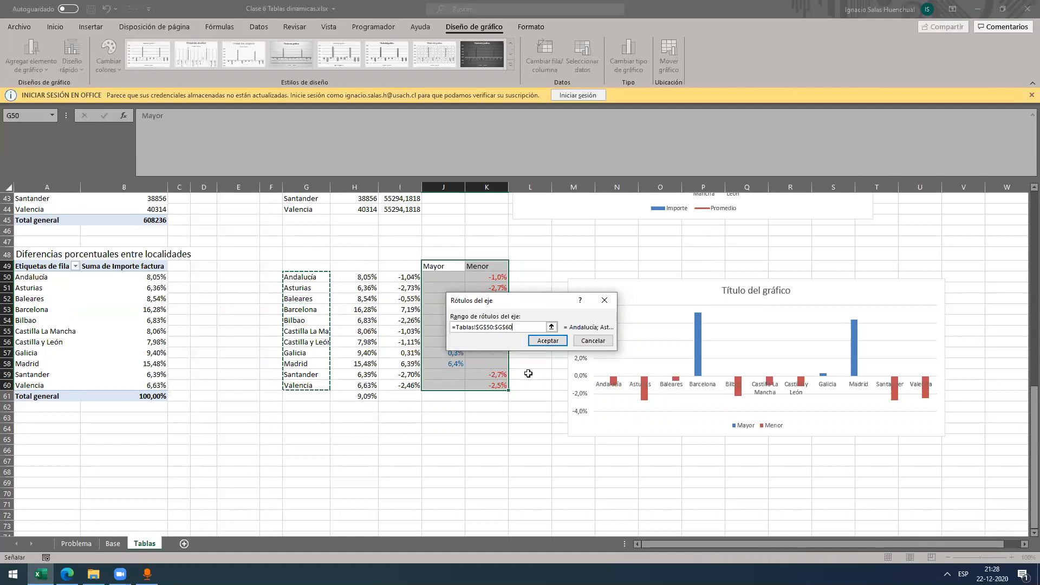
click(547, 340)
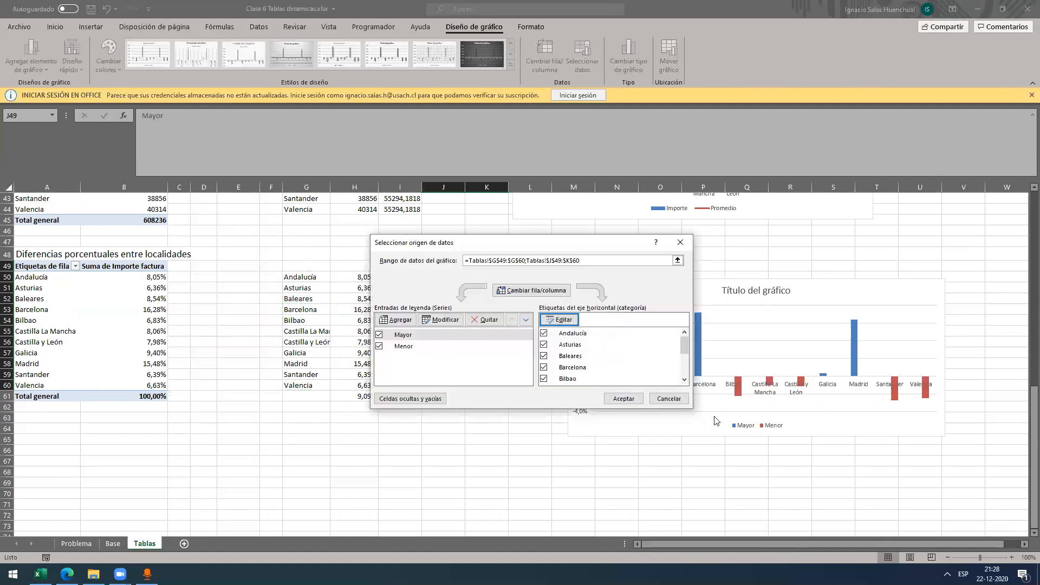
click(623, 400)
Step: Set the label position of the difference chart's horizontal axis to Bajo
click(635, 386)
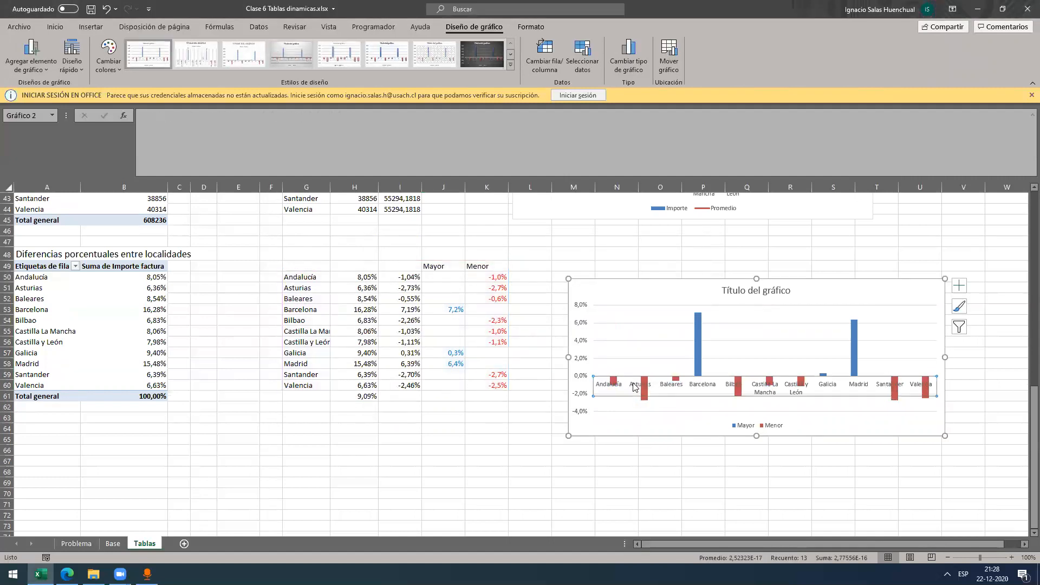
right_click(635, 387)
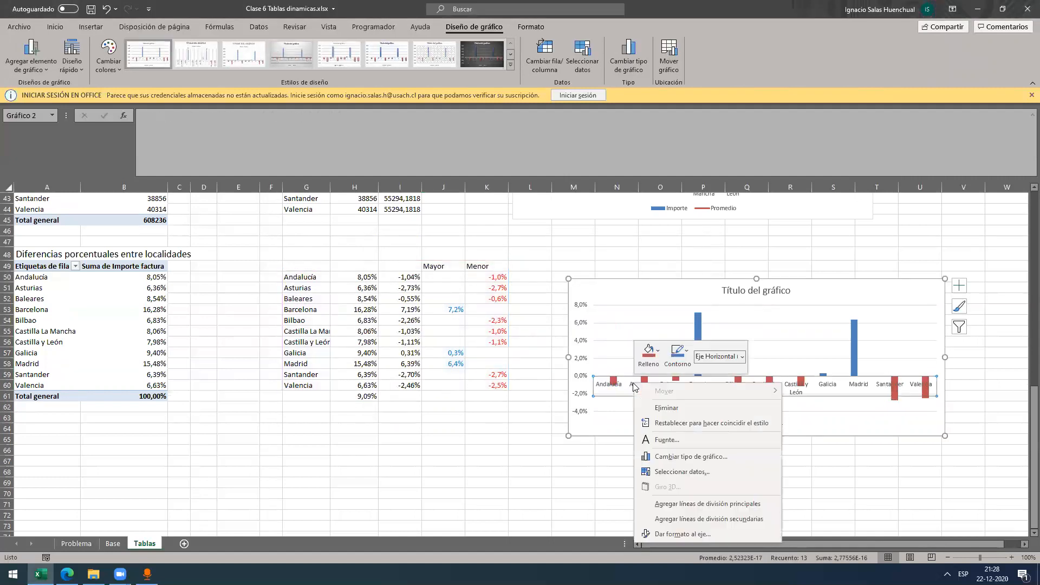
click(676, 535)
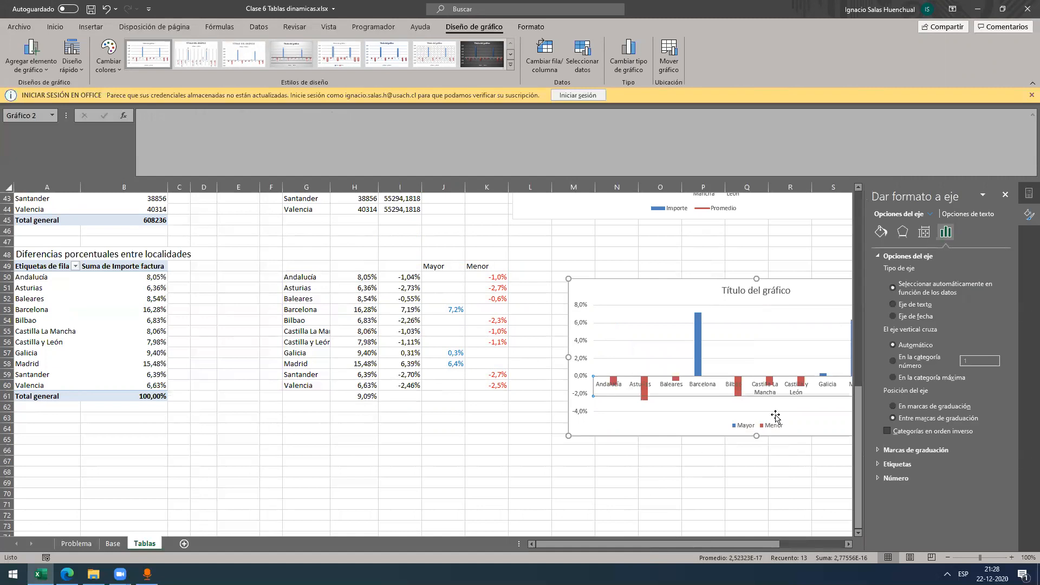
click(894, 464)
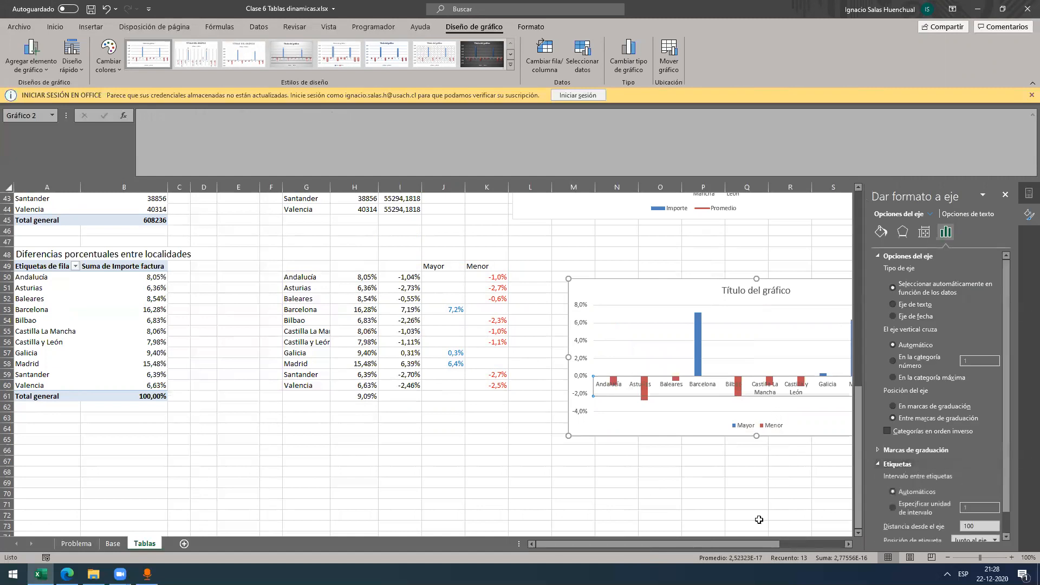
drag(744, 546, 816, 556)
scroll(921, 446, down, 1)
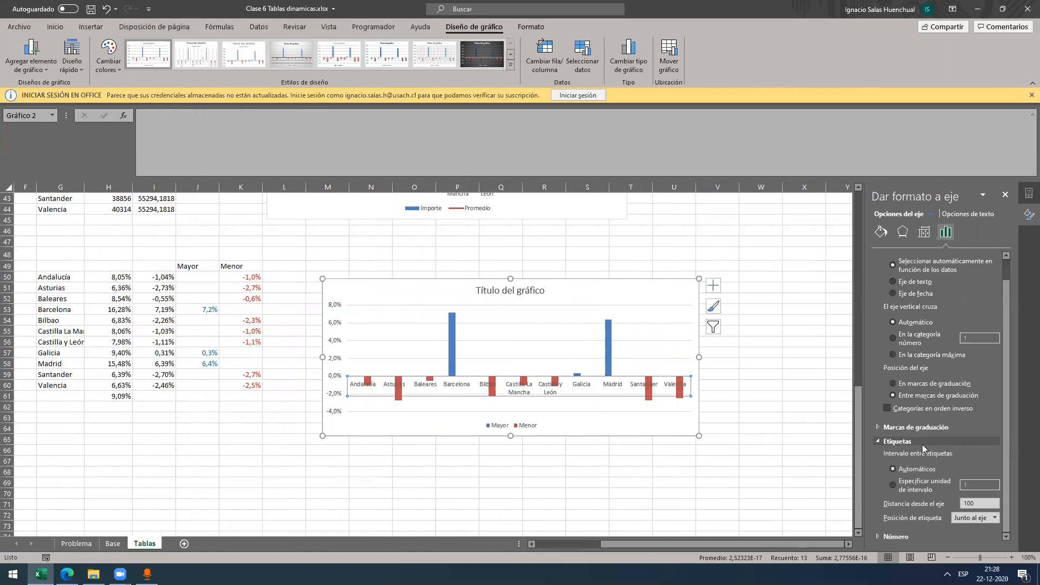
click(962, 517)
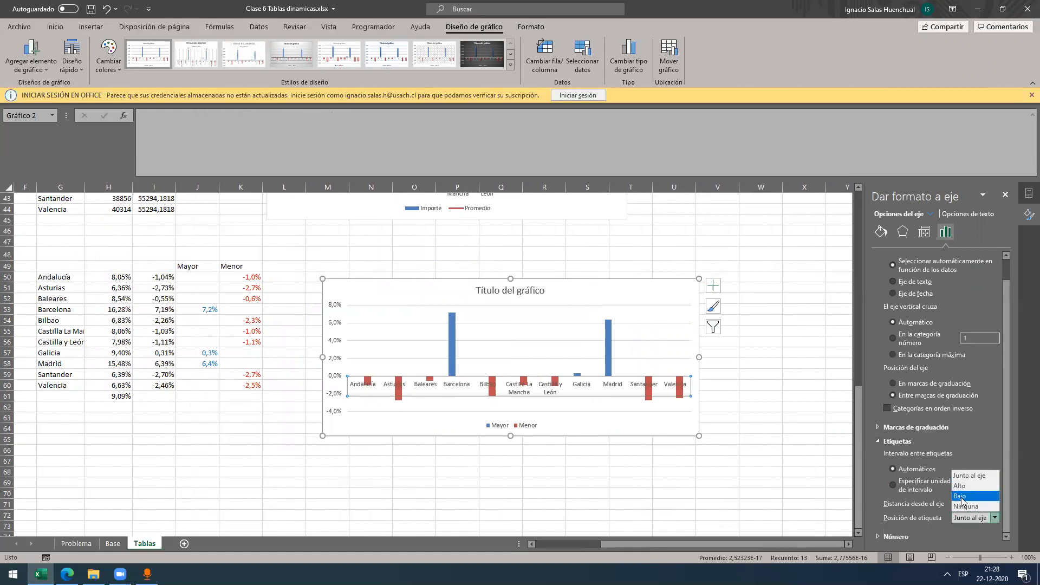
click(960, 496)
click(414, 486)
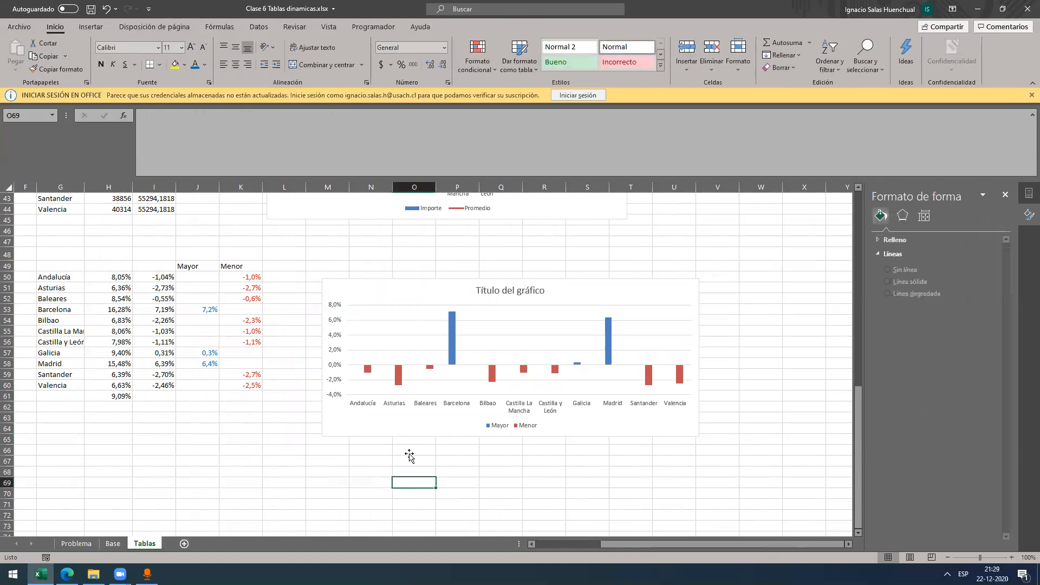
Step: Widen the difference chart so that it reaches across column V
scroll(734, 317, down, 1)
click(455, 371)
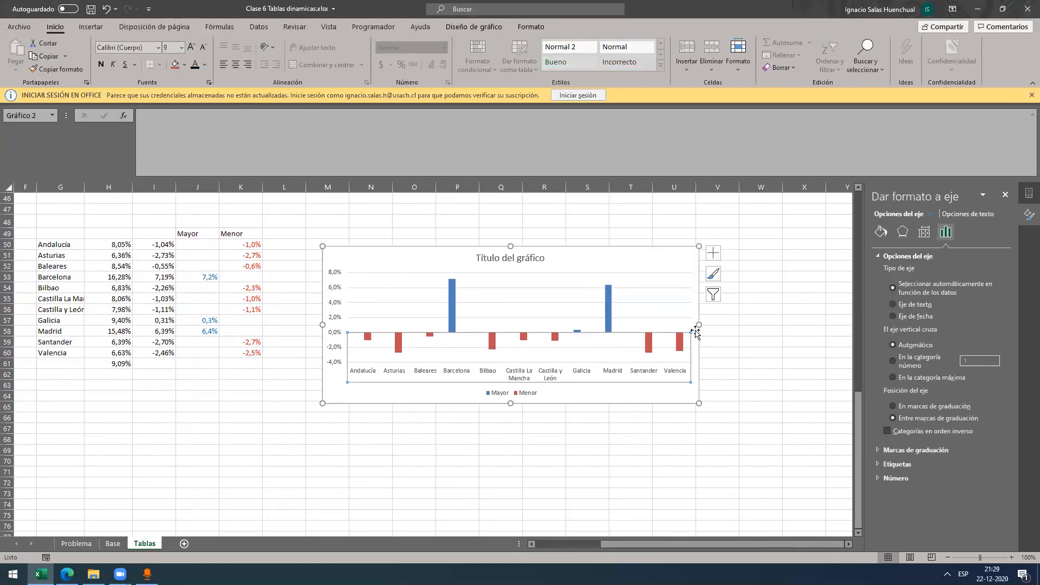
drag(699, 326, 731, 331)
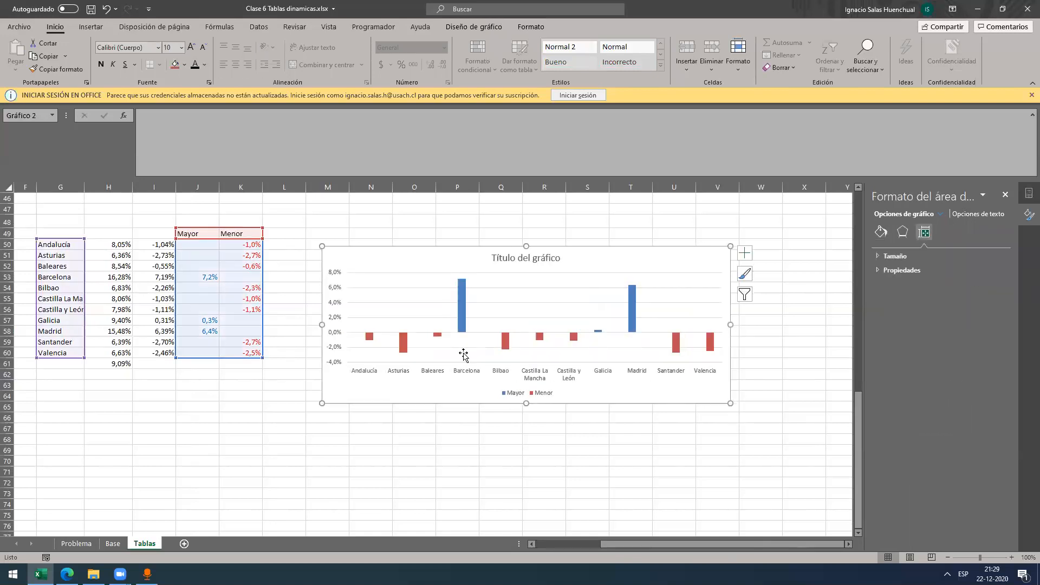
Step: Add data labels to both the Mayor and Menor series of the difference chart
right_click(461, 306)
click(487, 395)
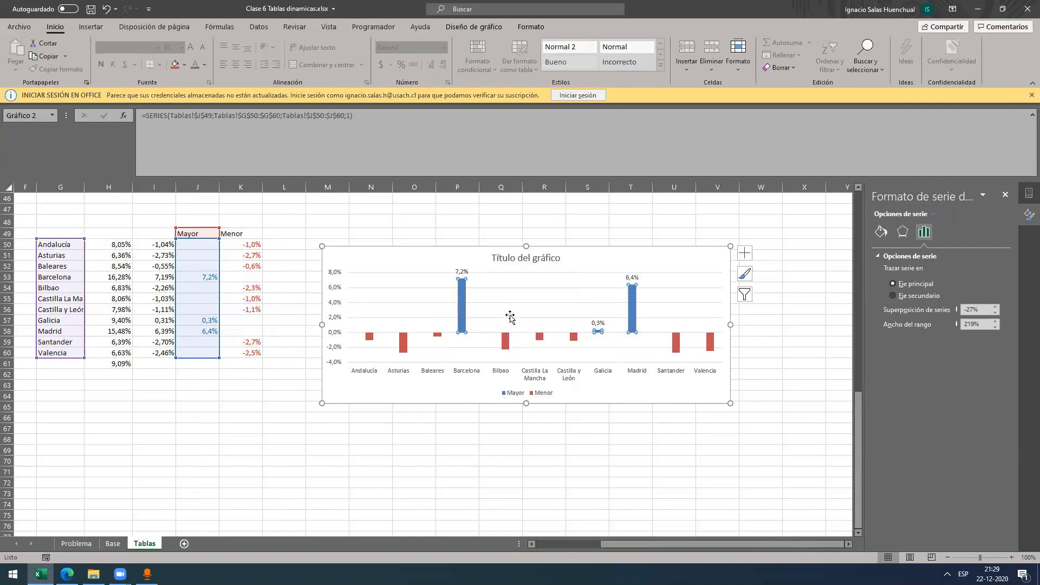
right_click(505, 343)
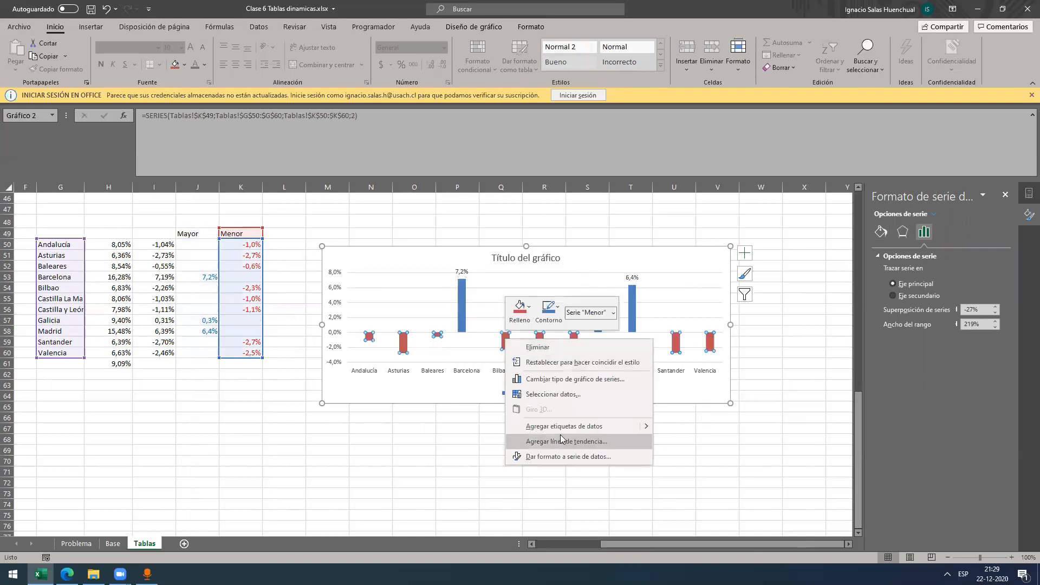
click(565, 427)
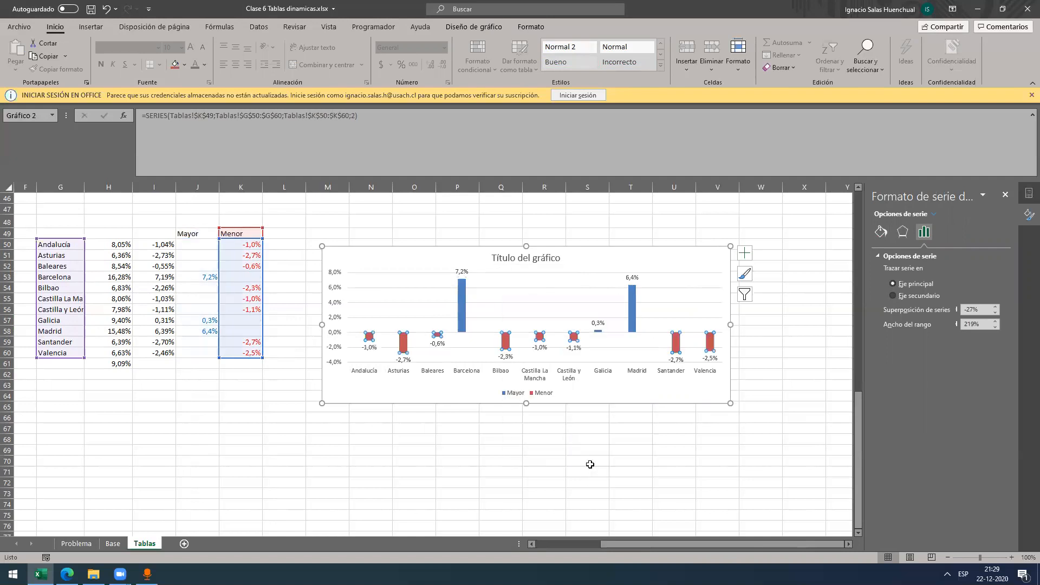
Step: Color the data labels of the Menor series standard dark red
click(405, 359)
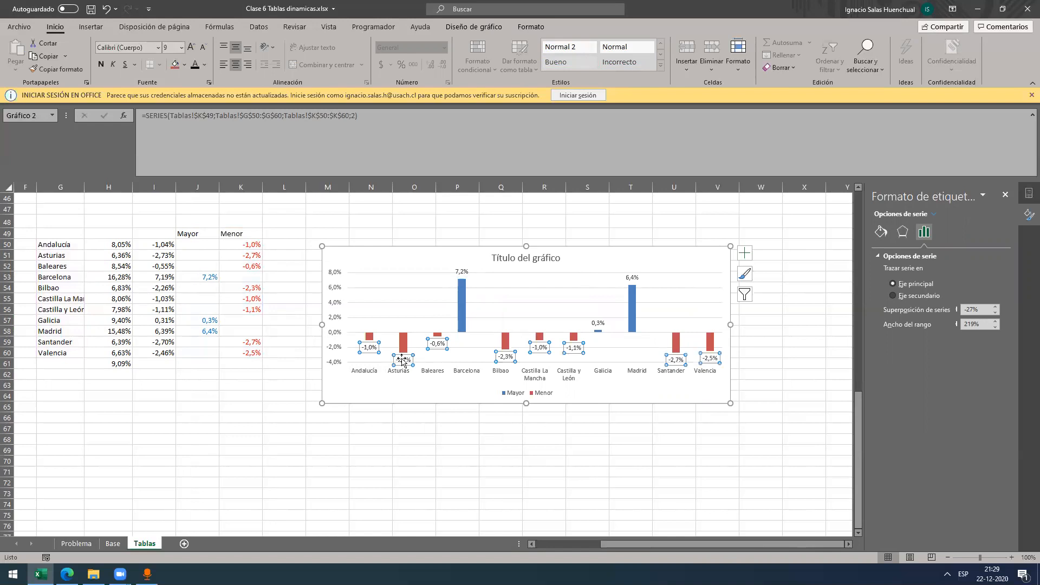
click(204, 64)
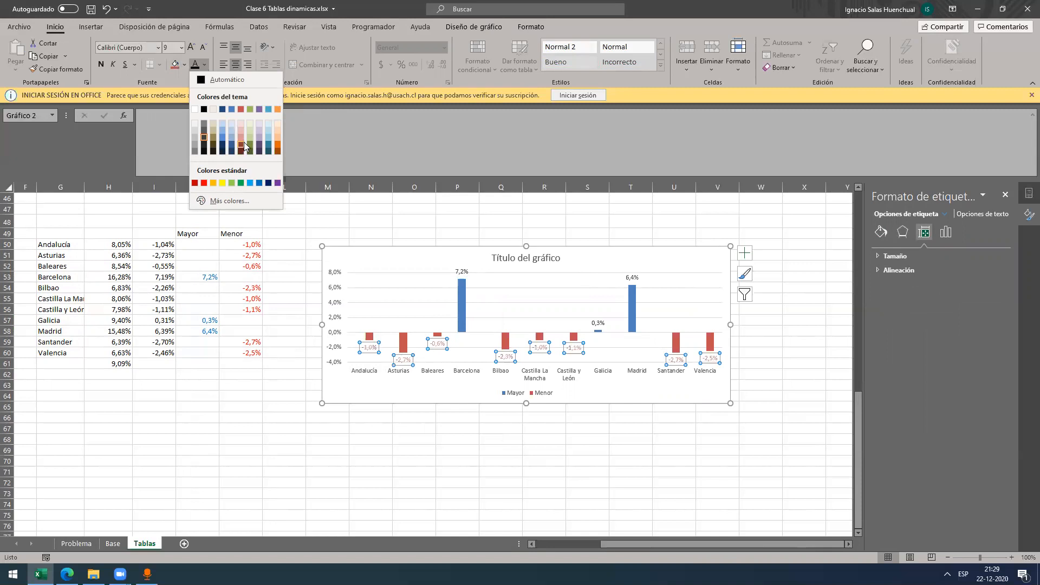
click(195, 185)
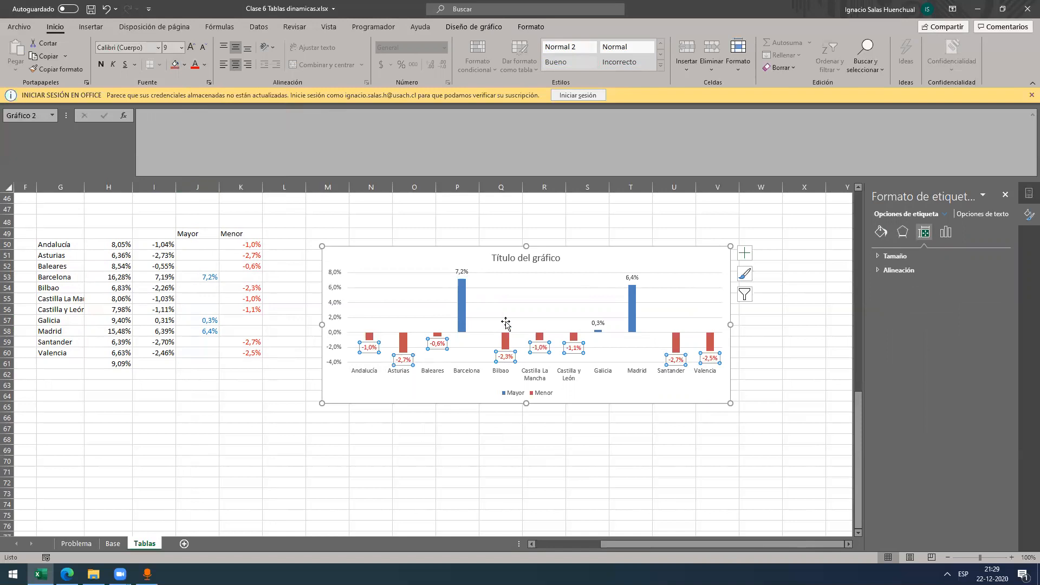
Step: Review the finished difference chart against its source table and the earlier chart of amounts with their average
scroll(506, 324, down, 1)
scroll(488, 352, up, 1)
click(465, 304)
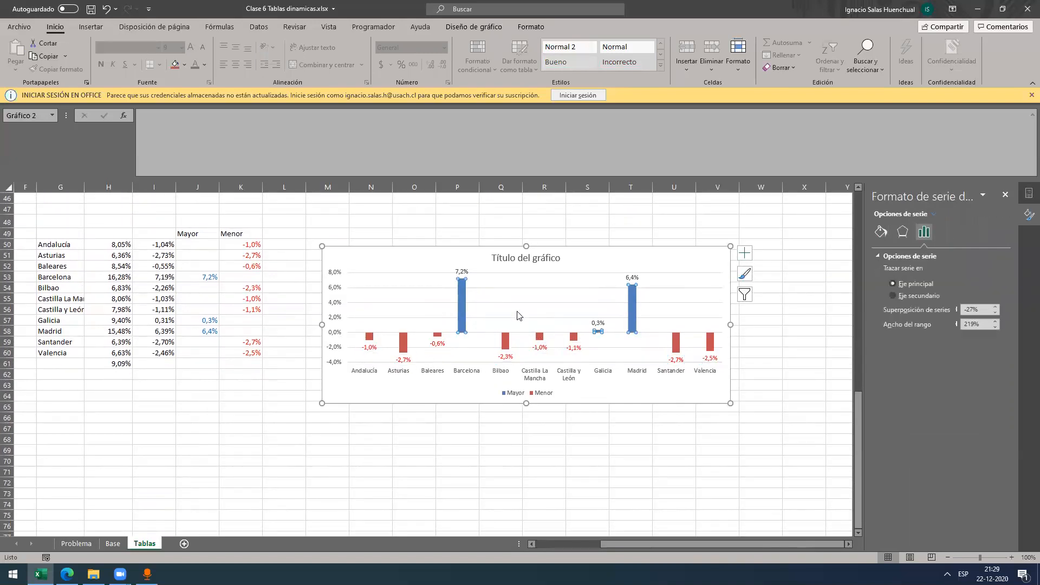
click(397, 340)
drag(350, 312, 347, 313)
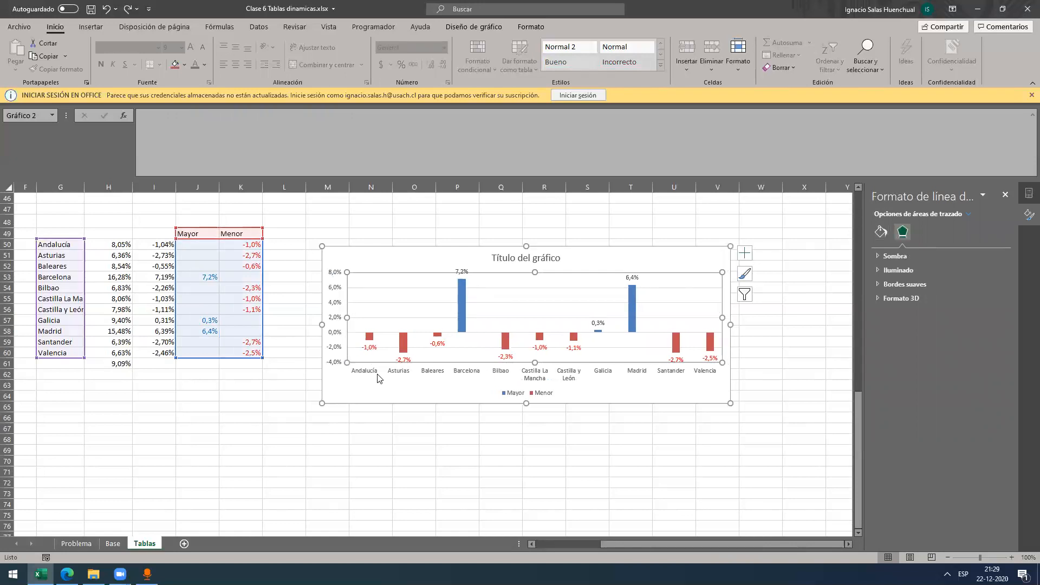
scroll(374, 386, up, 1)
scroll(362, 280, down, 1)
scroll(274, 385, up, 15)
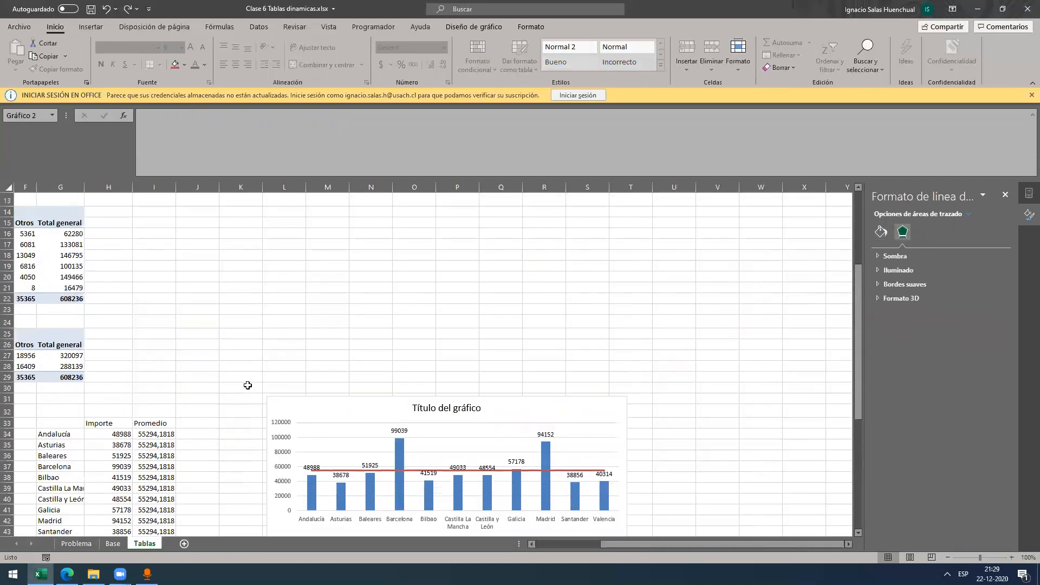
scroll(274, 384, down, 13)
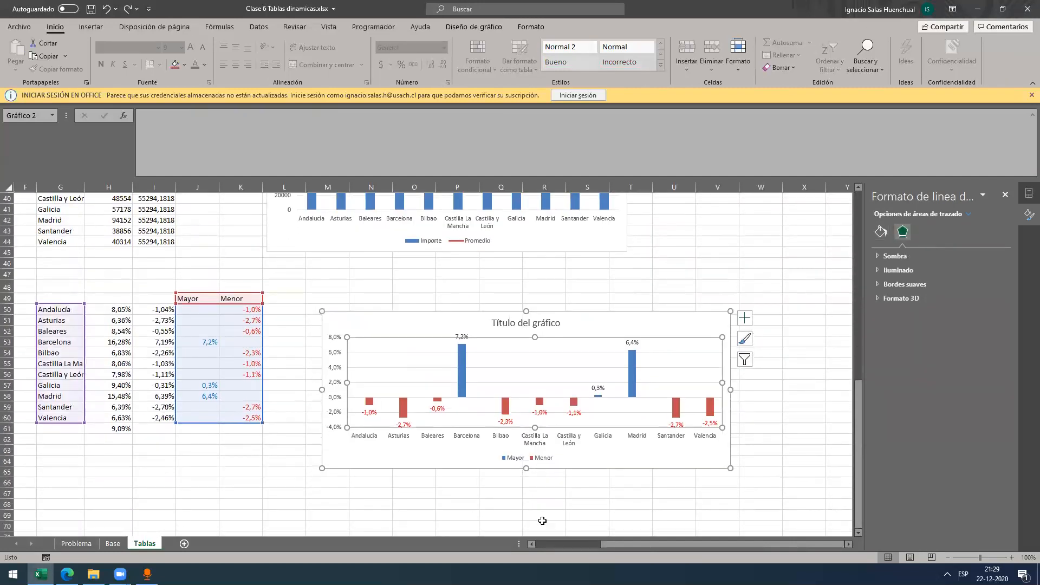
drag(610, 548, 545, 525)
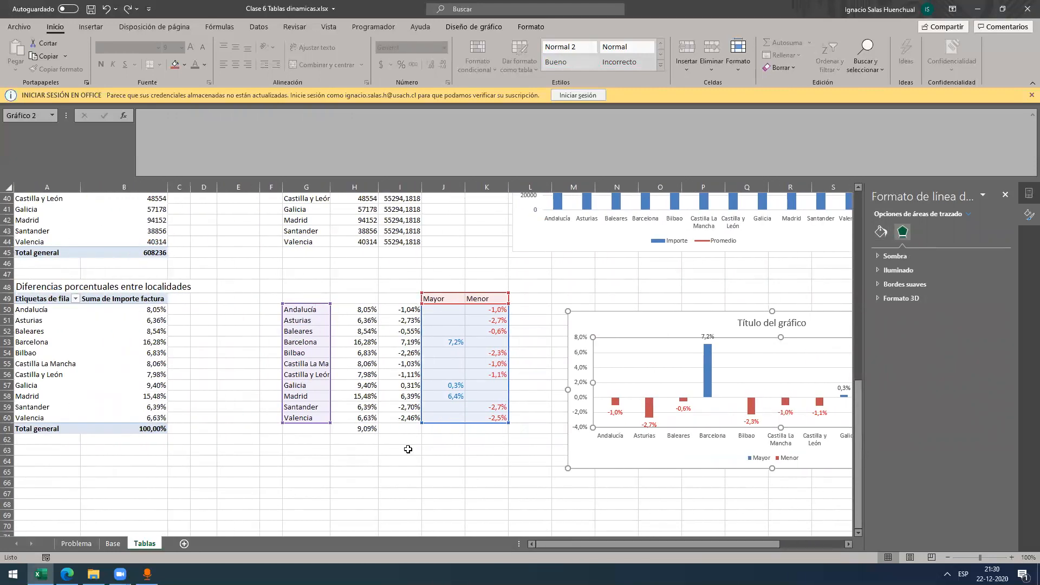
scroll(408, 449, down, 2)
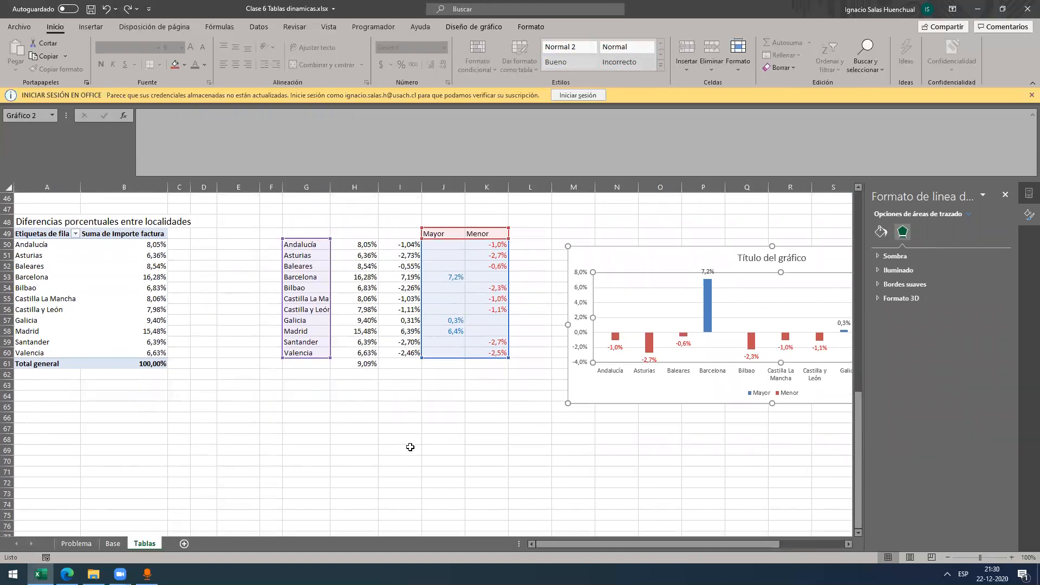
scroll(162, 400, up, 1)
scroll(166, 415, down, 1)
Step: Copy the line "Top 20 mayores facturas acumuladas" from the Problema text box into cell A64 of the Tablas sheet as a heading
click(112, 543)
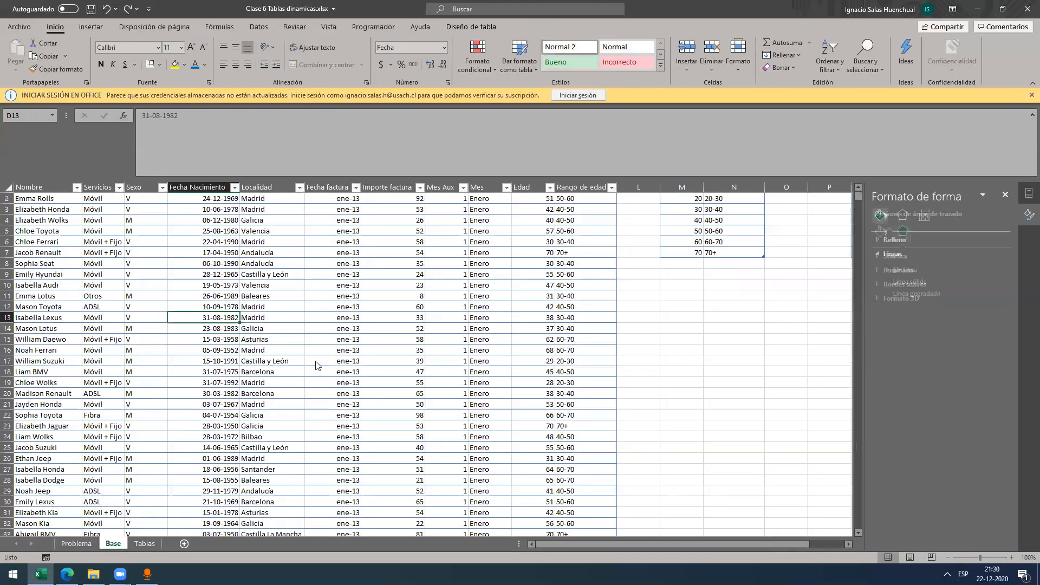
click(87, 544)
click(435, 292)
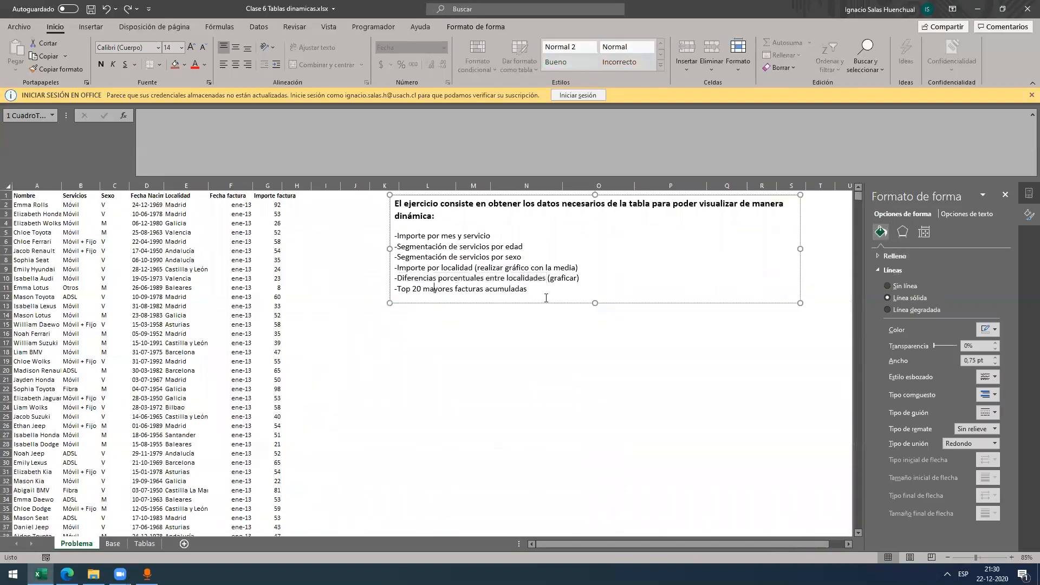
drag(442, 296, 391, 285)
key(ctrl+c)
click(145, 544)
scroll(93, 397, down, 3)
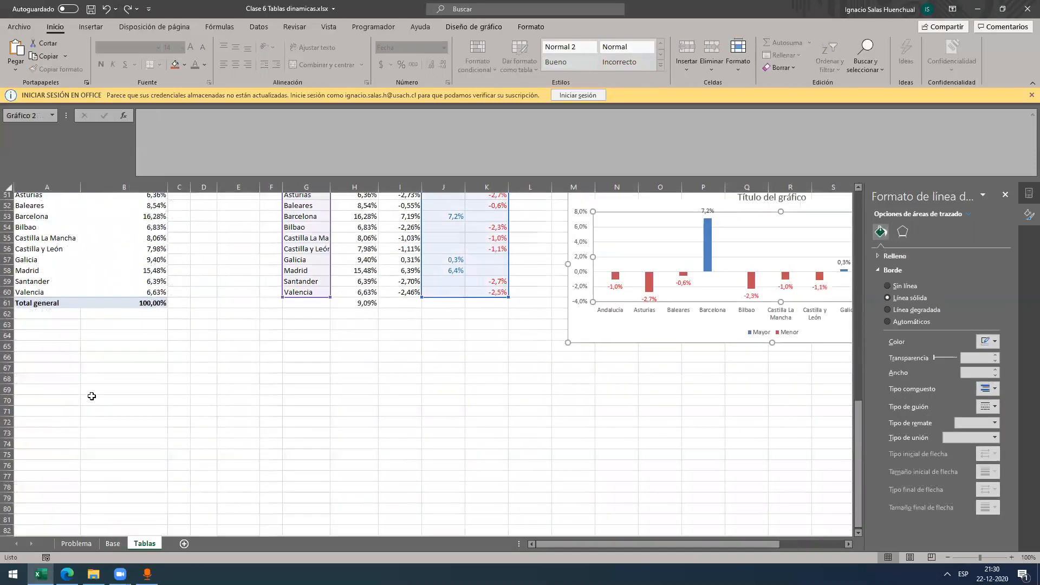
click(70, 320)
click(65, 329)
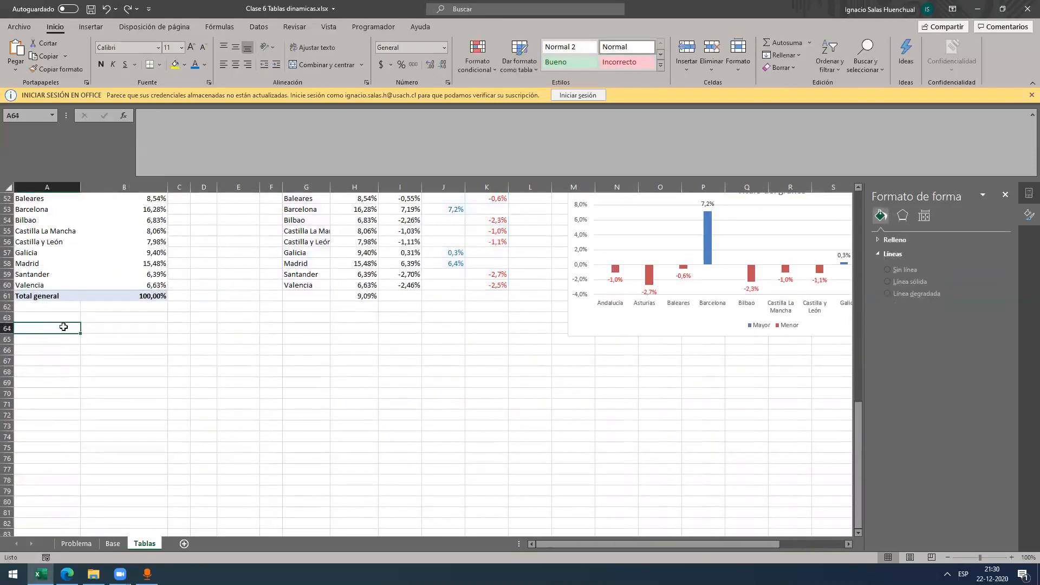
key(ctrl+v)
Step: Create a pivot table from Tabla1 on the Base sheet, placed in the existing Tablas sheet at cell A65
click(112, 543)
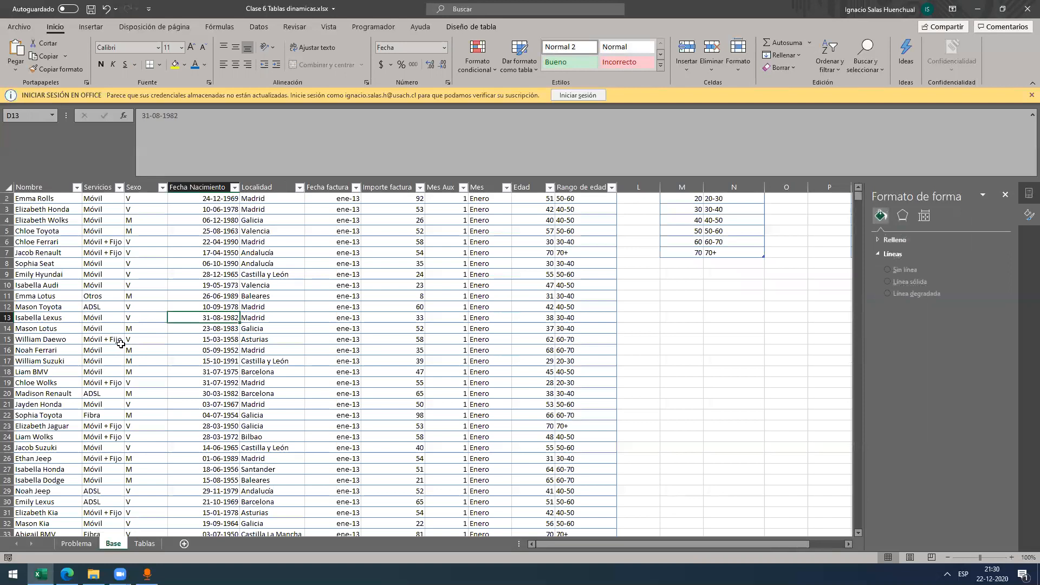
click(273, 241)
click(471, 27)
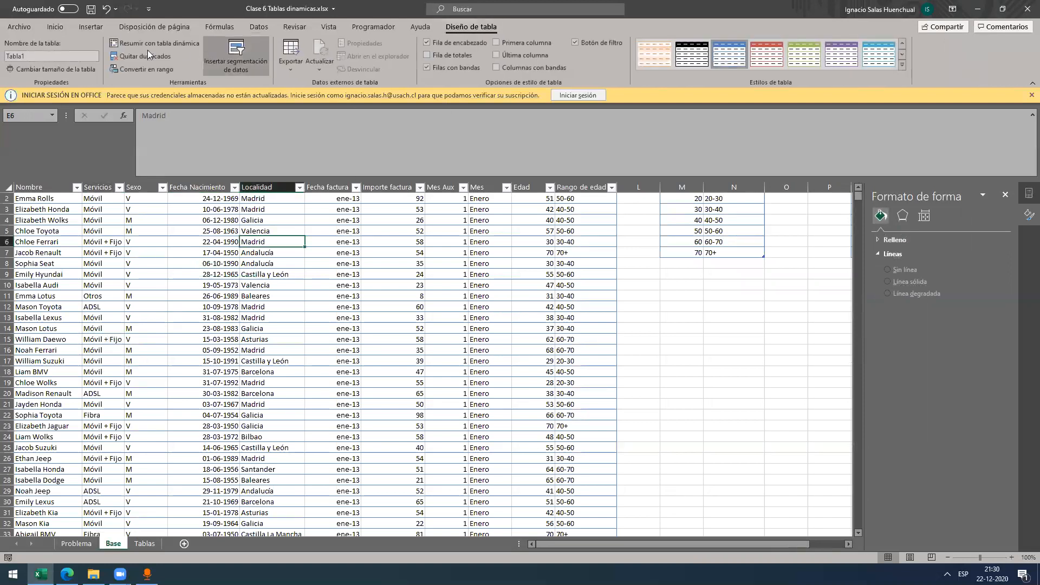
click(142, 46)
click(477, 335)
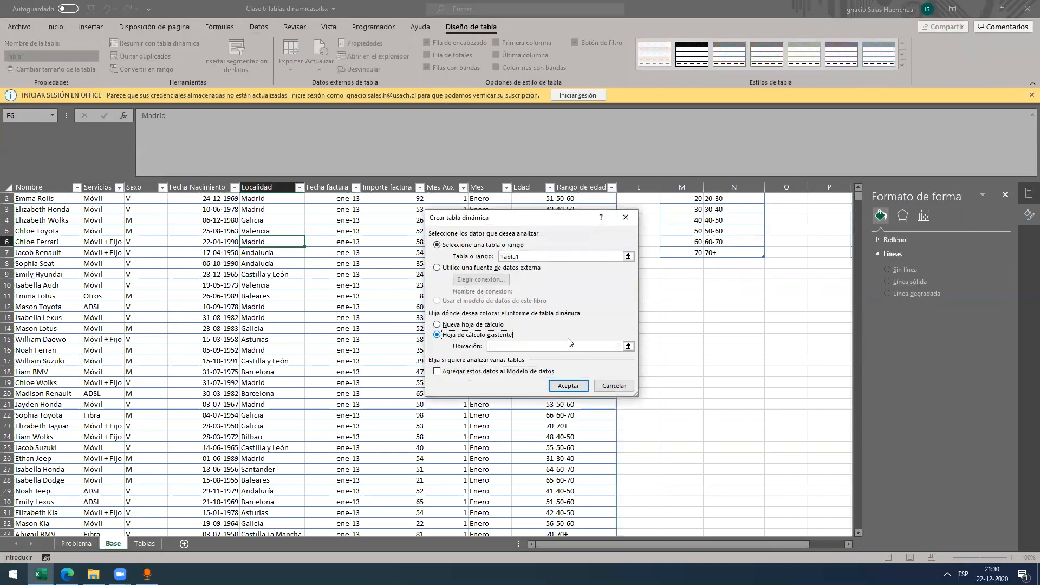
click(628, 346)
click(144, 543)
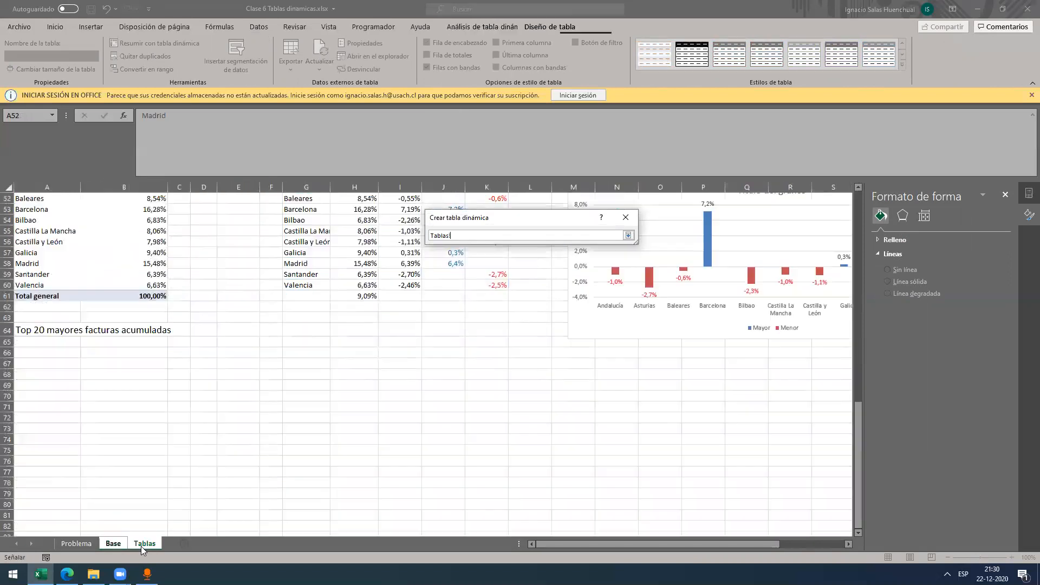
click(57, 345)
key(Return)
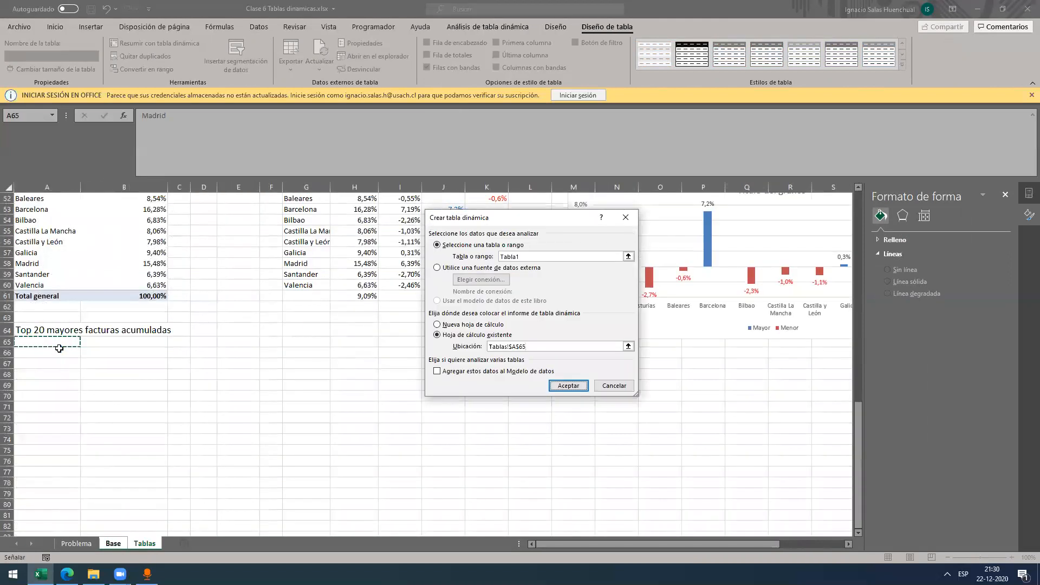
key(Return)
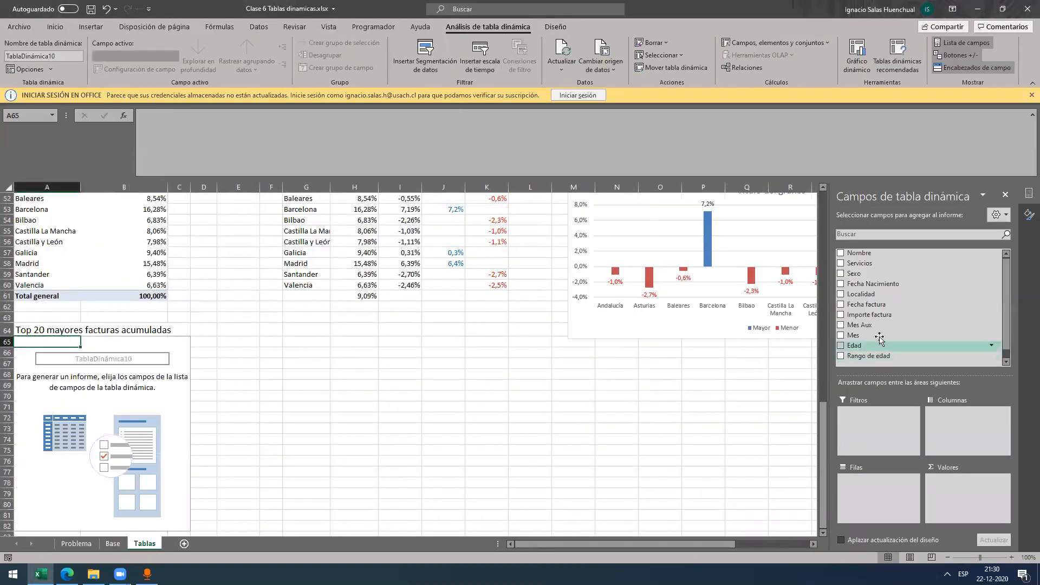
Step: Add Nombre to the new pivot table's rows and the sum of Importe factura to its values
click(878, 253)
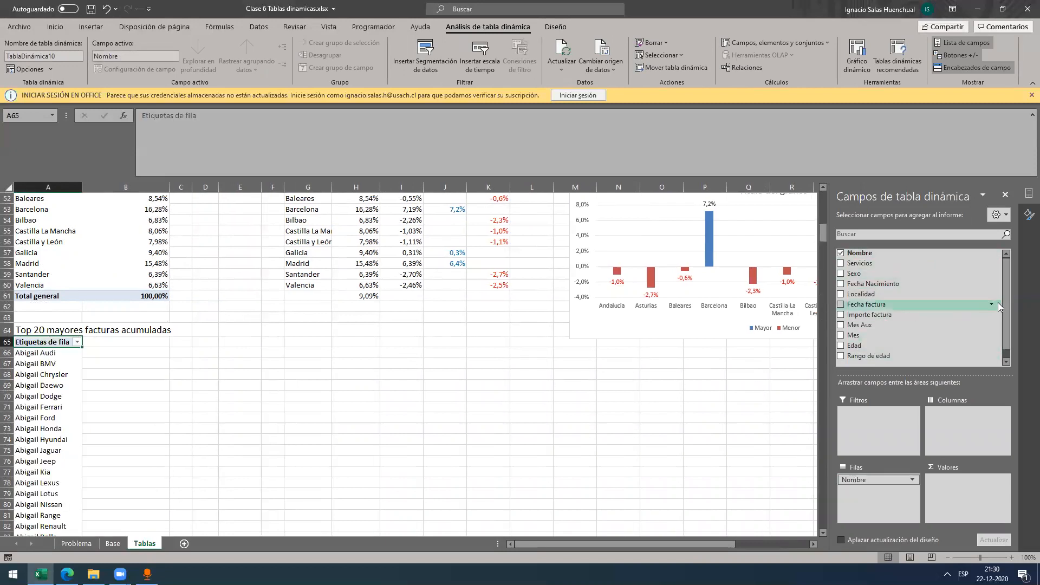
drag(889, 315, 956, 492)
click(151, 409)
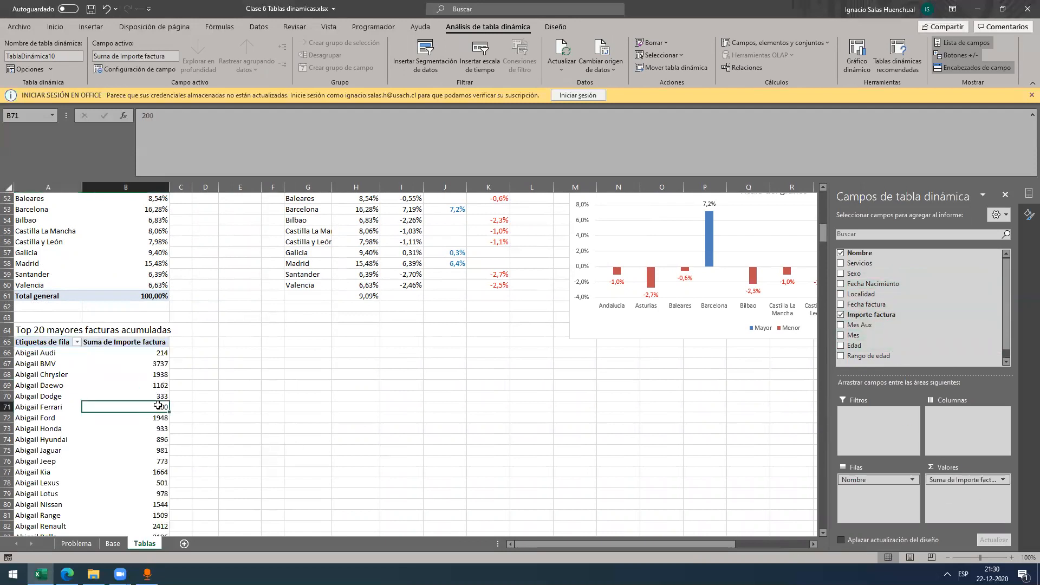
Step: Look through the full list of names and invoice sums in the new pivot table
scroll(154, 404, down, 8)
scroll(149, 387, up, 7)
scroll(109, 298, down, 8)
scroll(60, 217, up, 5)
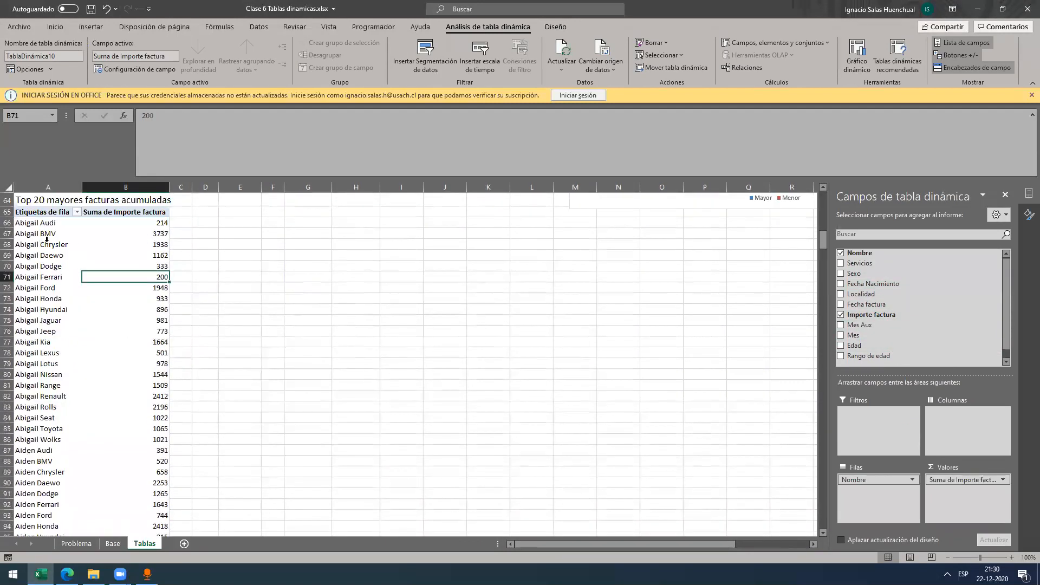
click(41, 226)
key(ctrl+shift+Down)
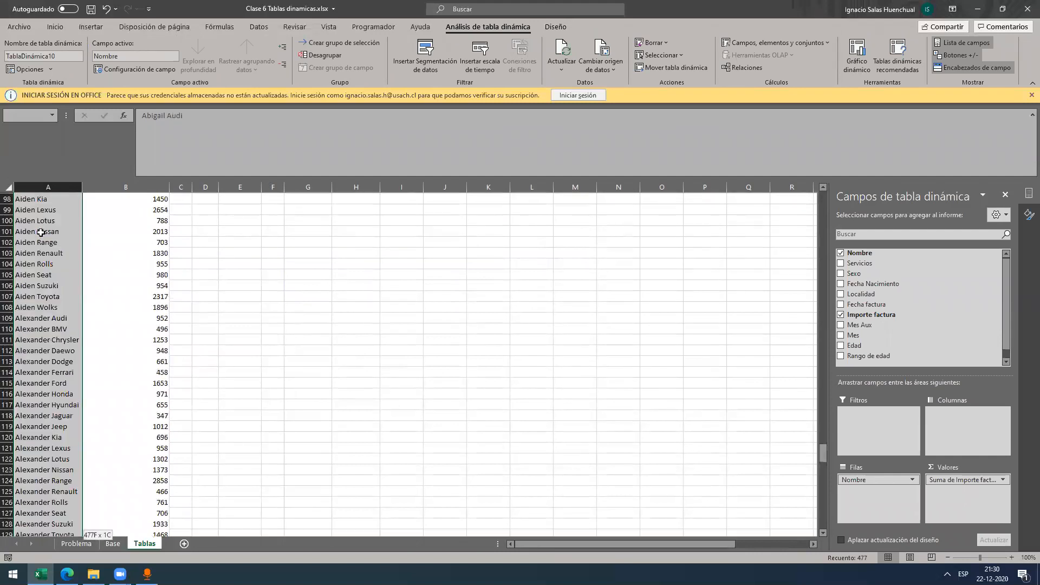
key(Up)
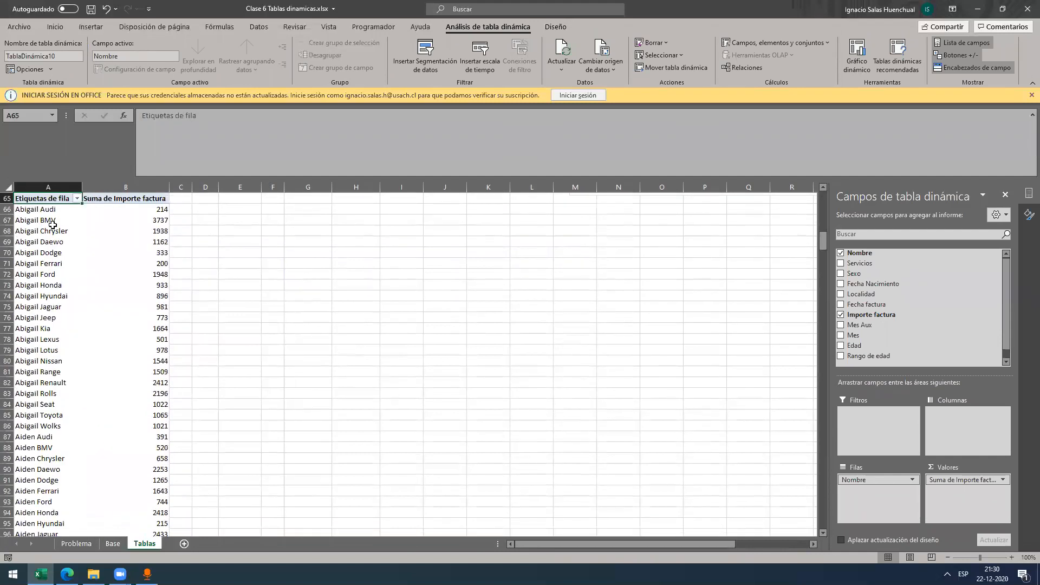
scroll(79, 261, up, 2)
Step: Filter the pivot table's row labels to the top (superiores) 20 Elementos by Suma de Importe factura
click(81, 271)
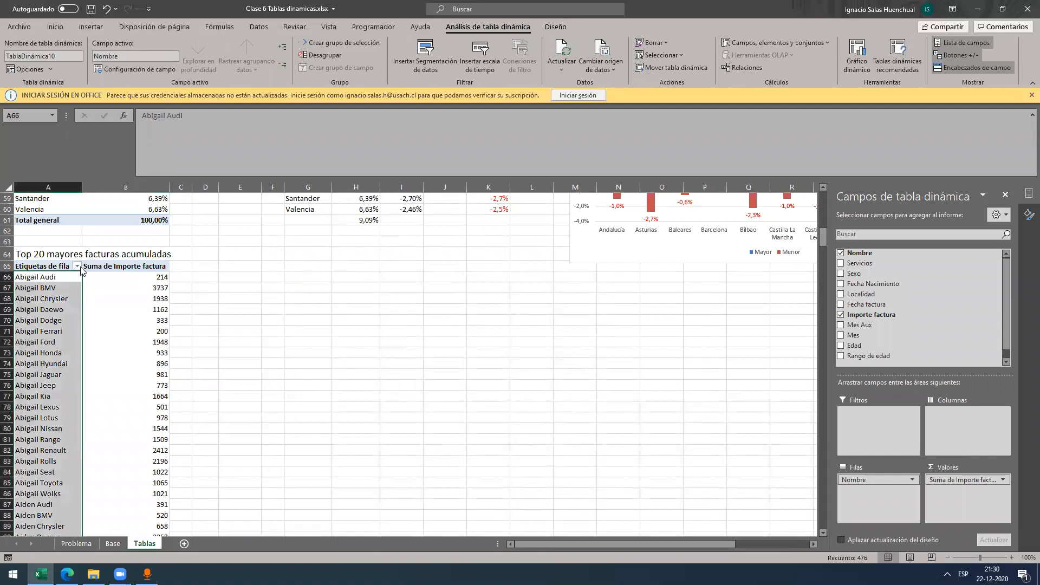
click(50, 291)
click(77, 266)
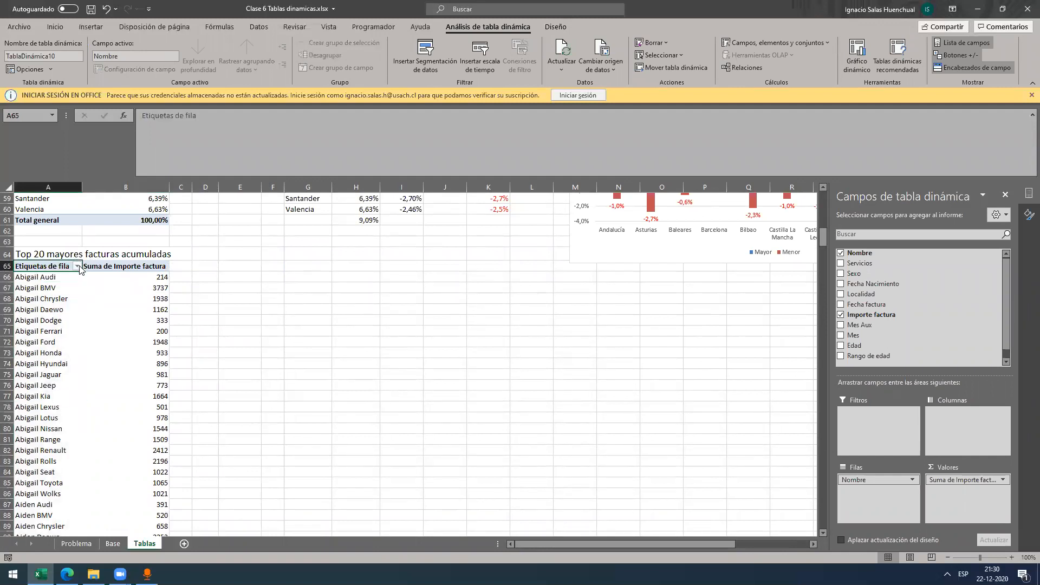
click(78, 267)
mouse_move(70, 353)
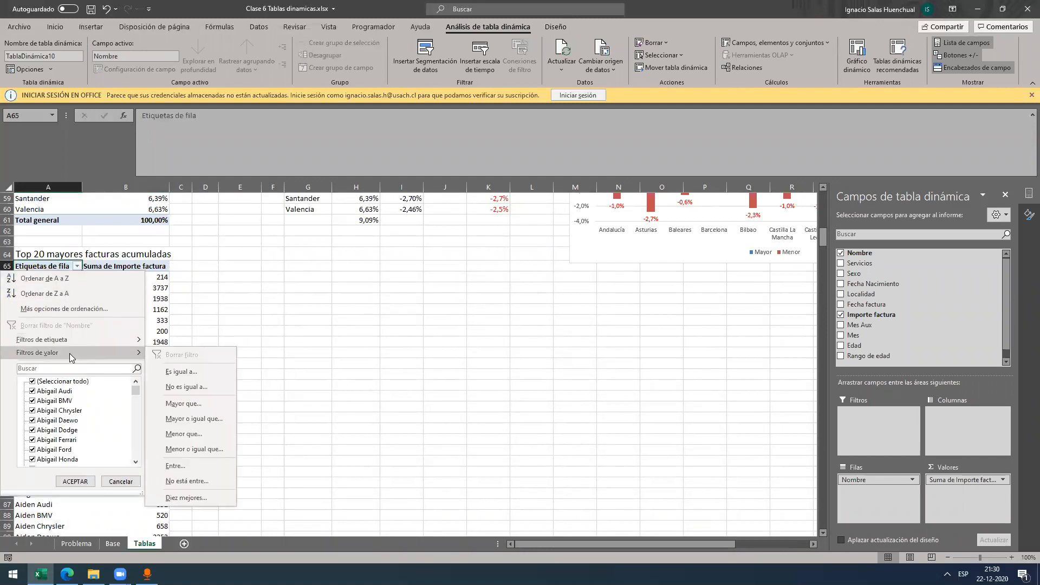
click(207, 495)
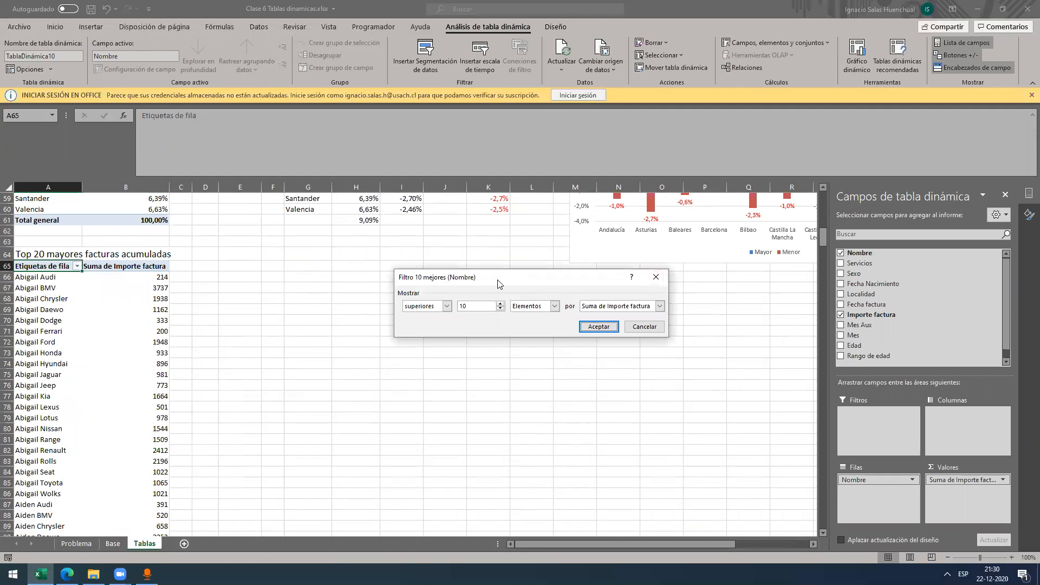
drag(498, 284, 323, 286)
click(258, 309)
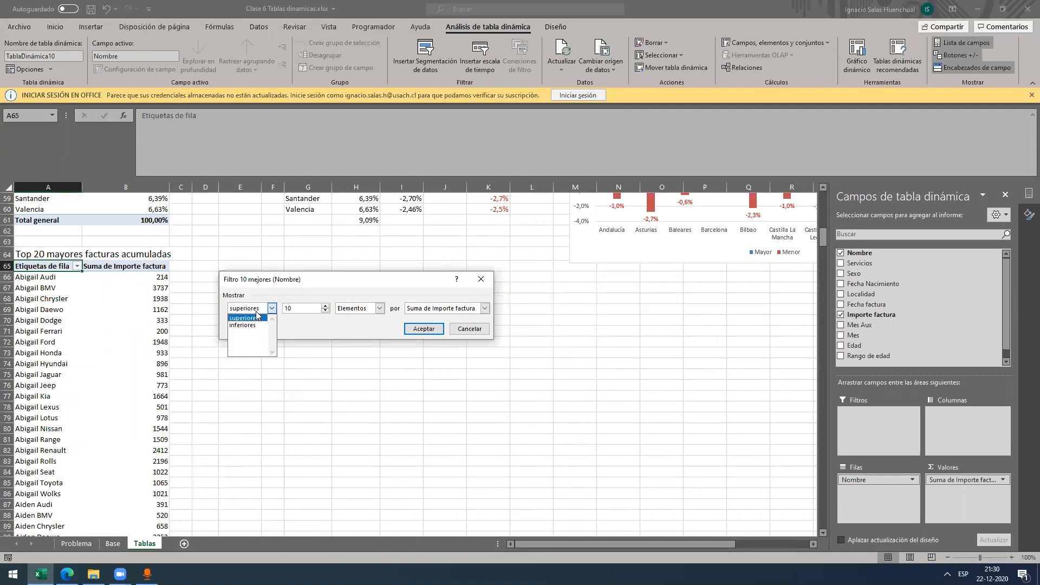
click(257, 314)
click(301, 307)
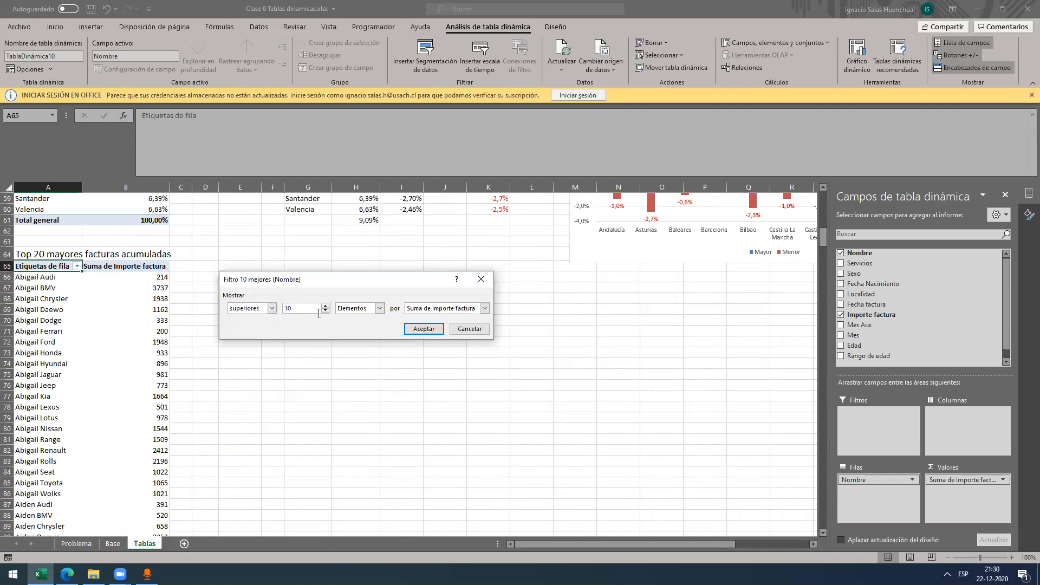
drag(319, 310, 271, 307)
text(20)
click(368, 308)
click(360, 316)
click(438, 310)
click(422, 318)
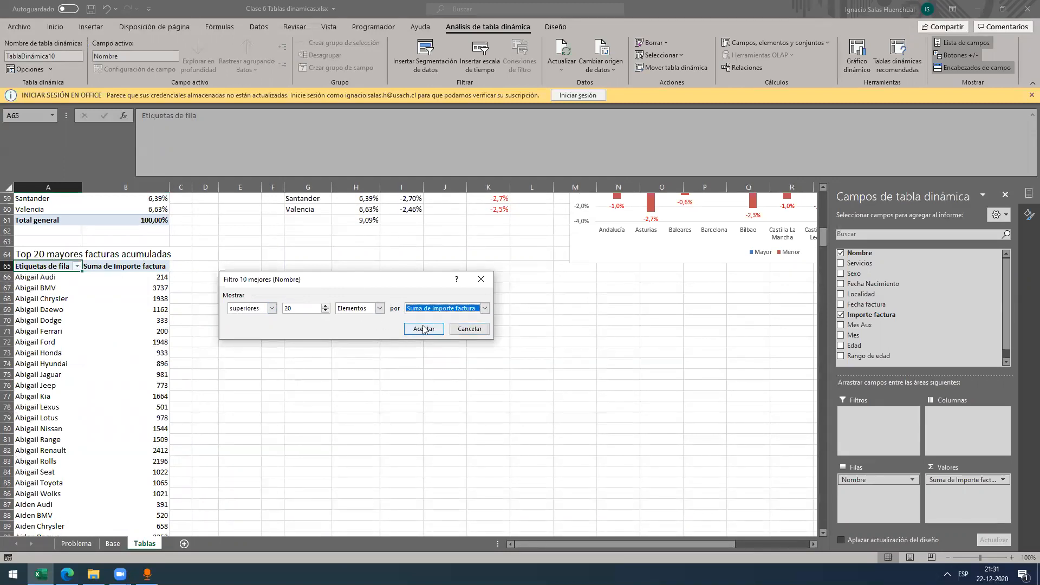
click(424, 329)
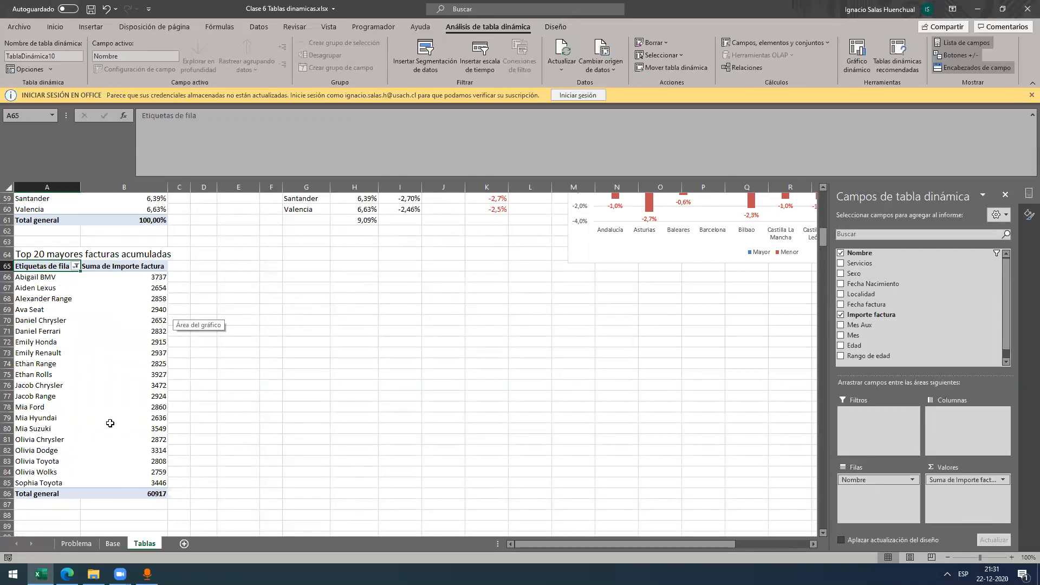
Step: Sort the top 20 pivot table by Suma de Importe factura from largest to smallest
drag(54, 278, 151, 466)
drag(154, 277, 146, 485)
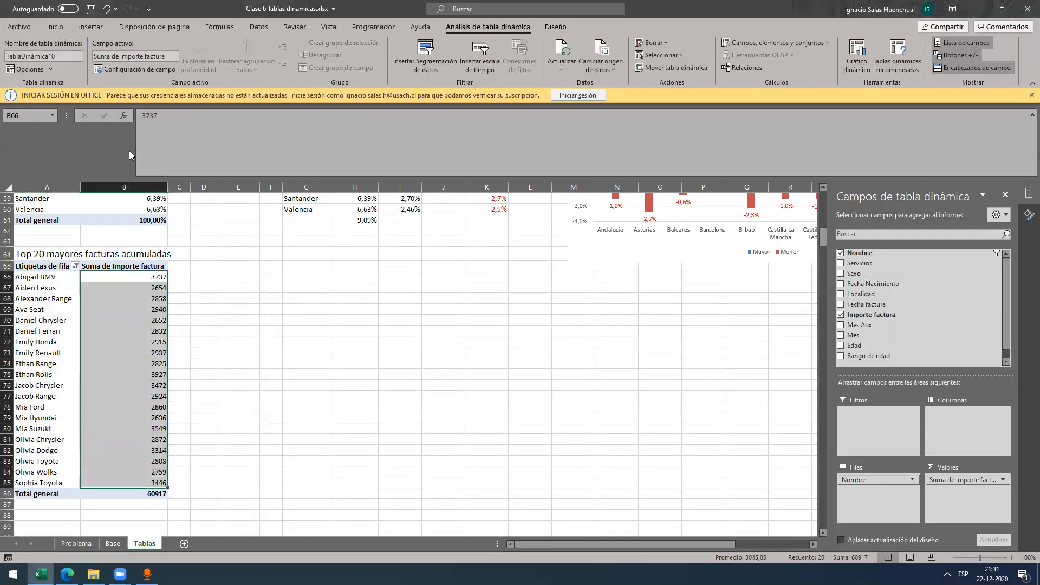
drag(135, 292, 136, 295)
click(157, 277)
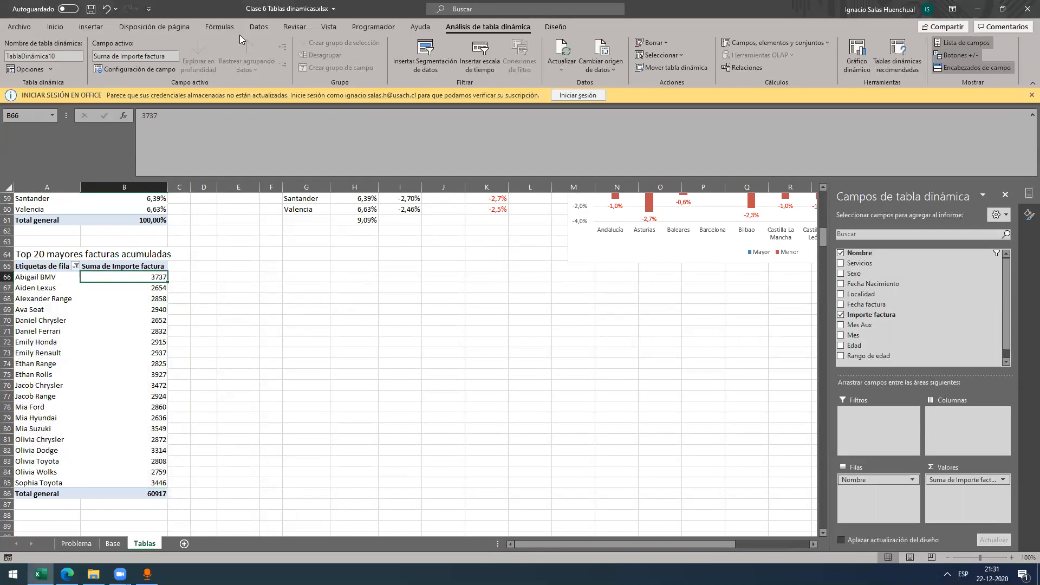
click(260, 28)
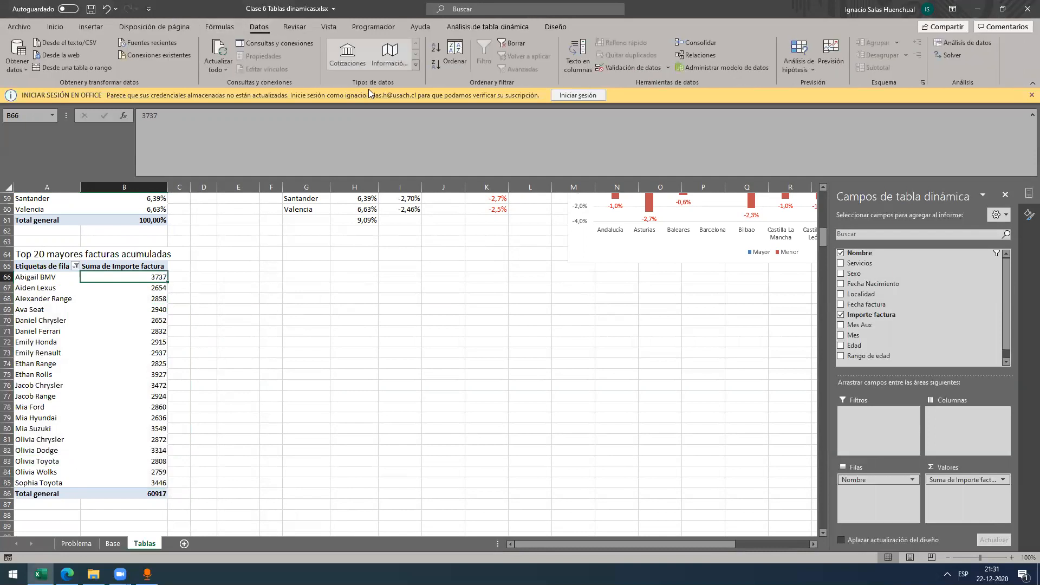
click(437, 64)
Step: Review the sorted names and amounts under the Top 20 mayores facturas acumuladas heading
click(122, 294)
drag(48, 279, 152, 483)
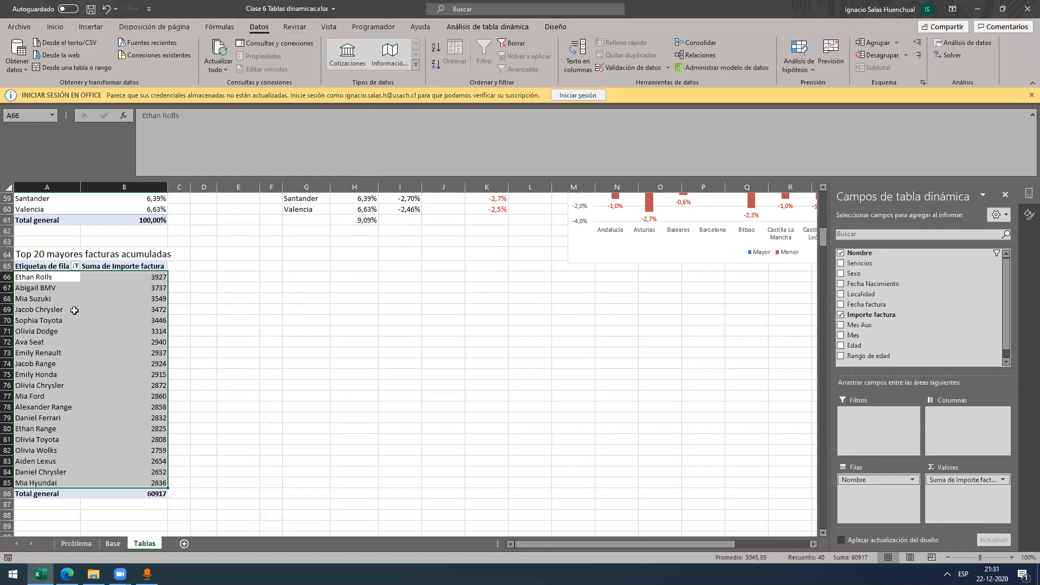
click(229, 334)
scroll(228, 336, up, 1)
scroll(228, 339, up, 4)
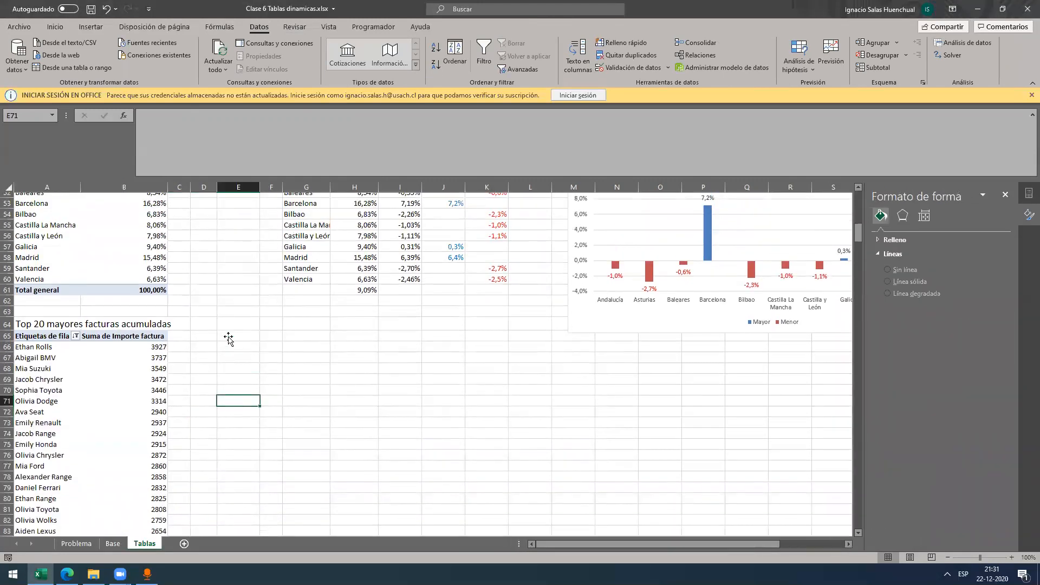
scroll(232, 346, down, 4)
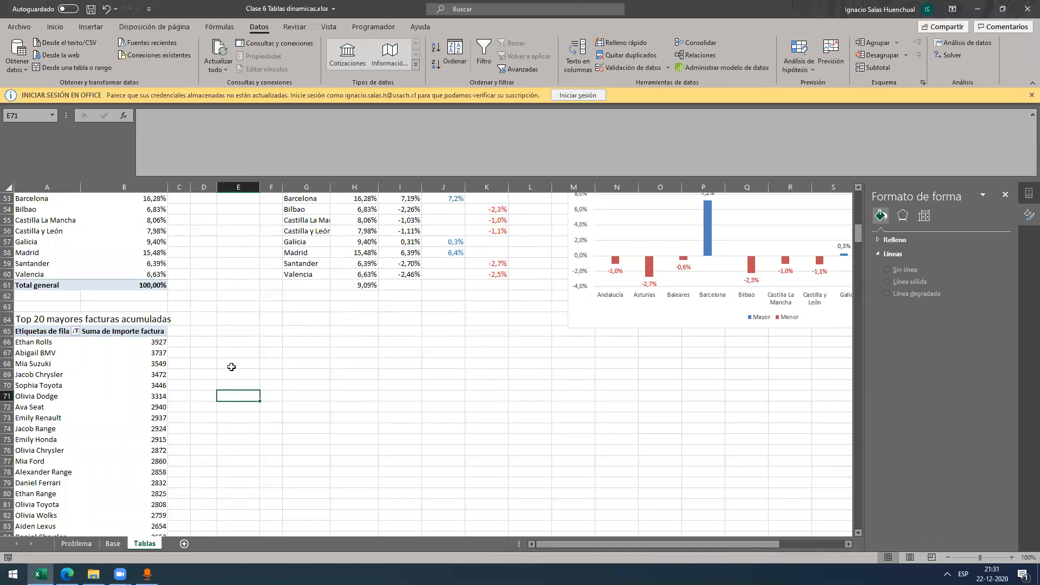
scroll(231, 362, down, 1)
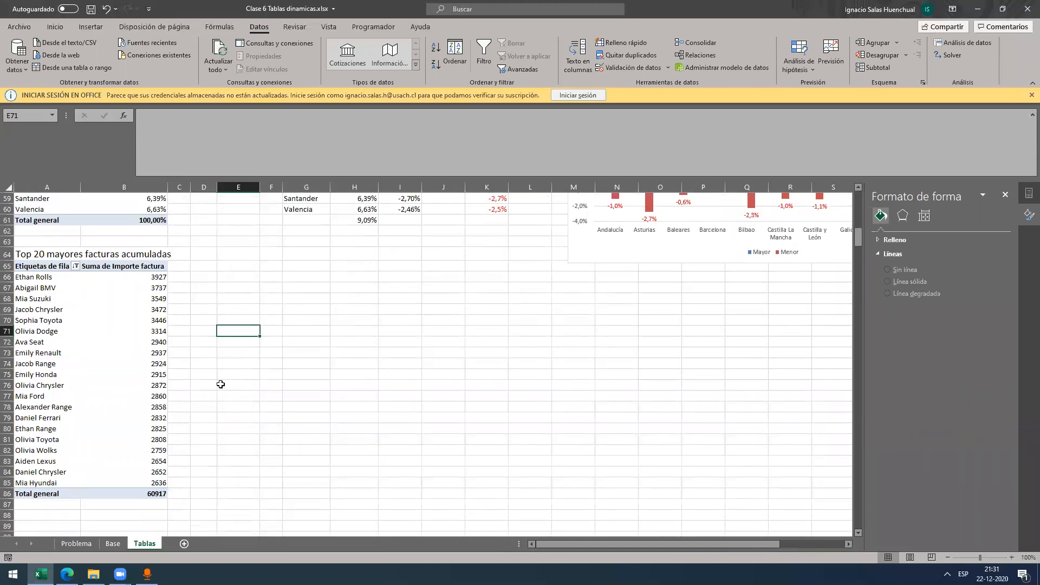
Step: Autofit the widths of columns C, D and F so the amounts in the Importe por mes y servicio table fit
scroll(211, 384, up, 10)
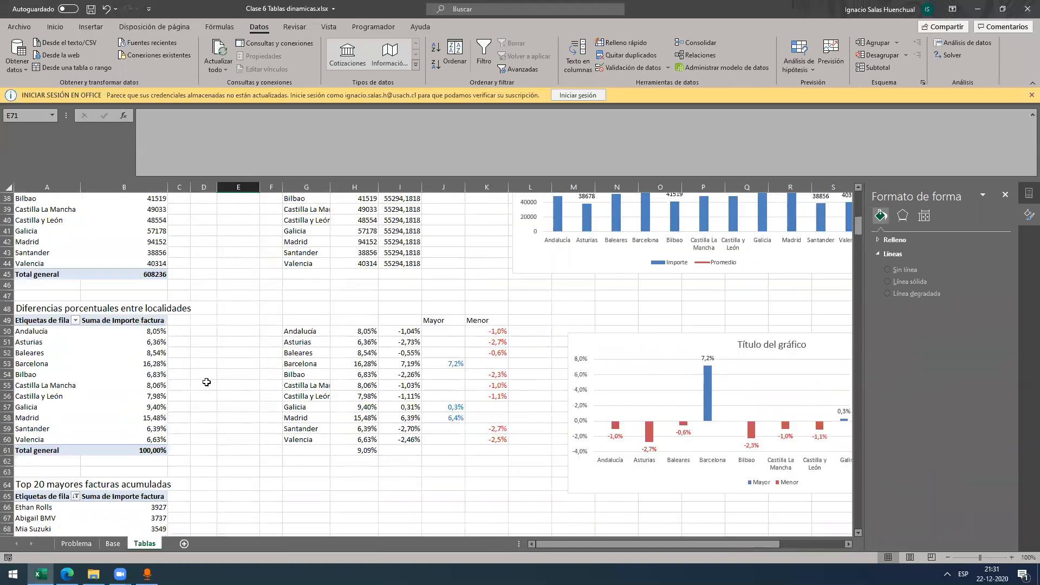
scroll(206, 383, up, 9)
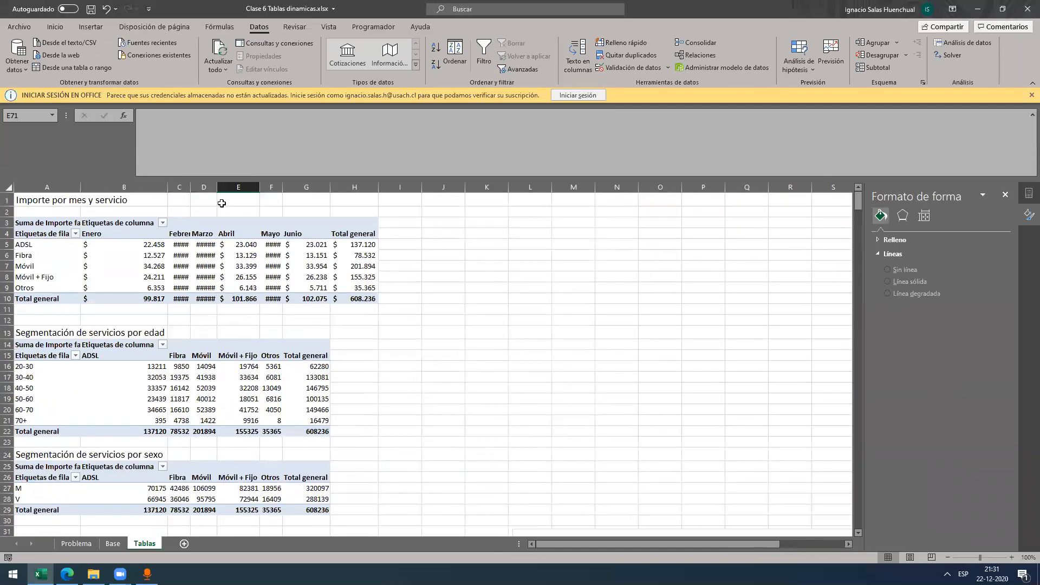
double_click(192, 187)
drag(229, 186, 228, 186)
double_click(228, 187)
double_click(307, 186)
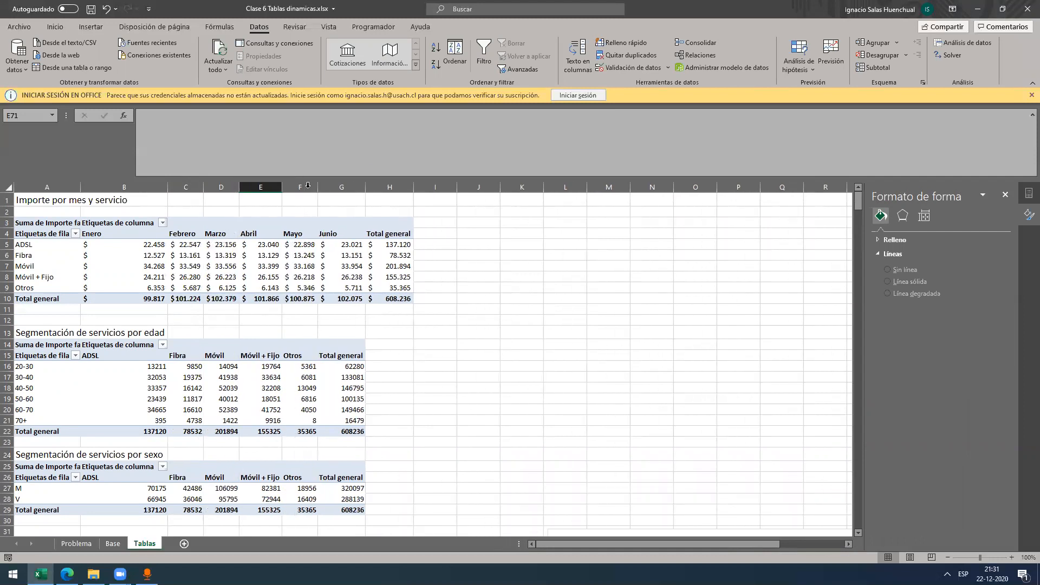
Step: Review the pivot tables and charts on the Tablas sheet, from the segmentation tables to the top 20 list
scroll(310, 334, down, 6)
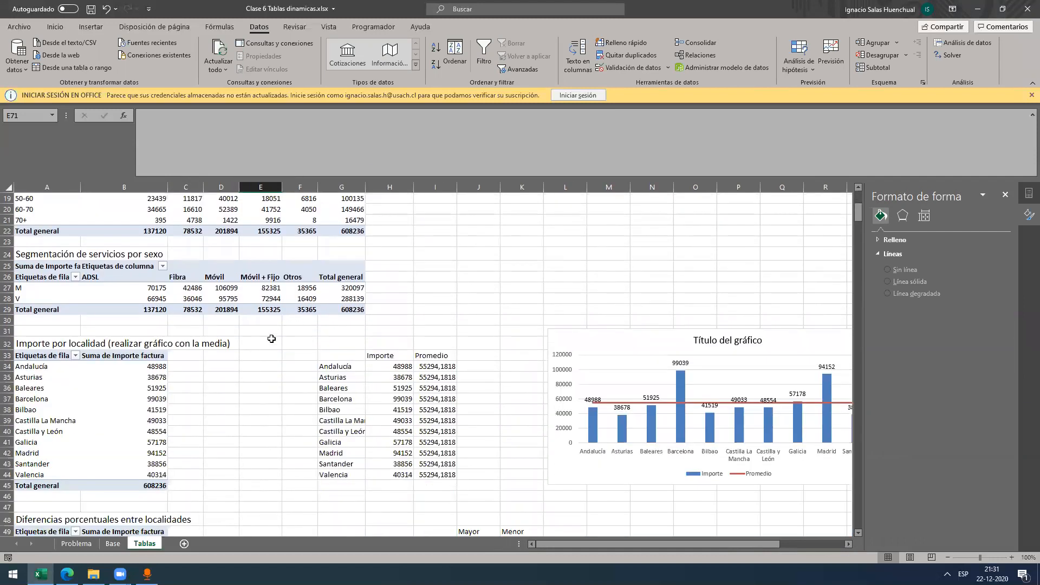
scroll(268, 341, down, 11)
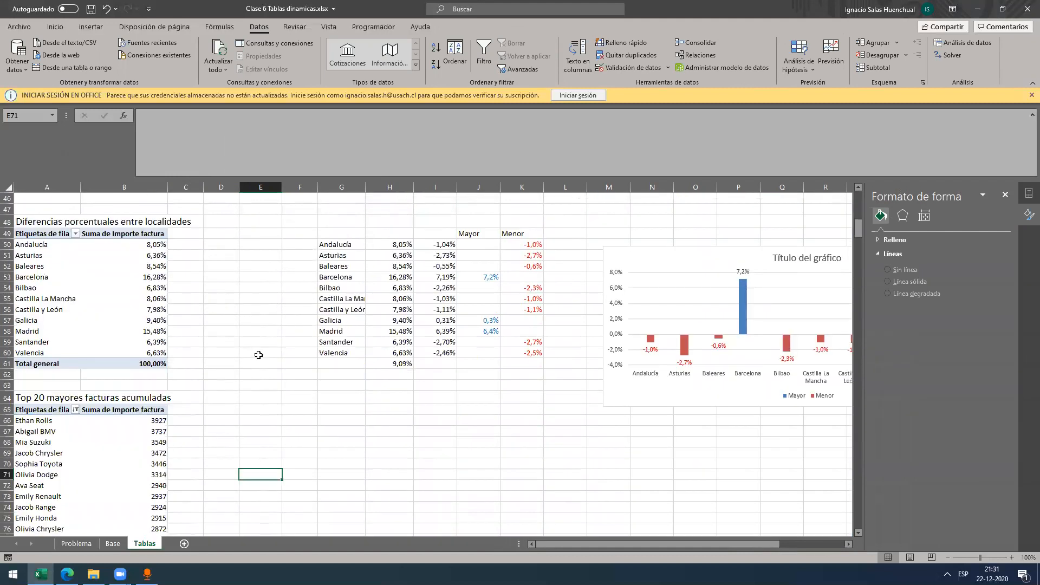
scroll(252, 317, down, 2)
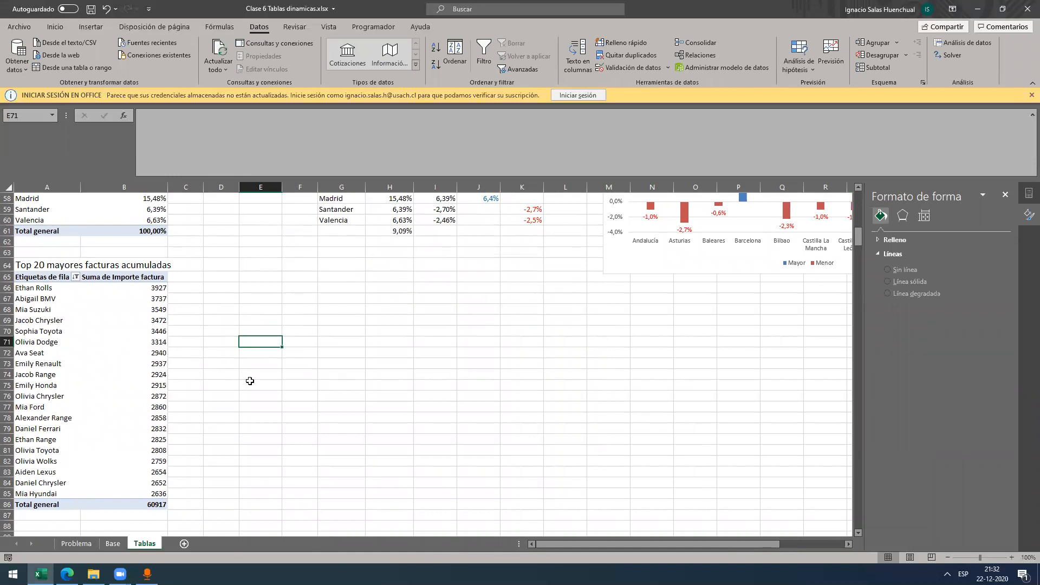
scroll(250, 382, up, 3)
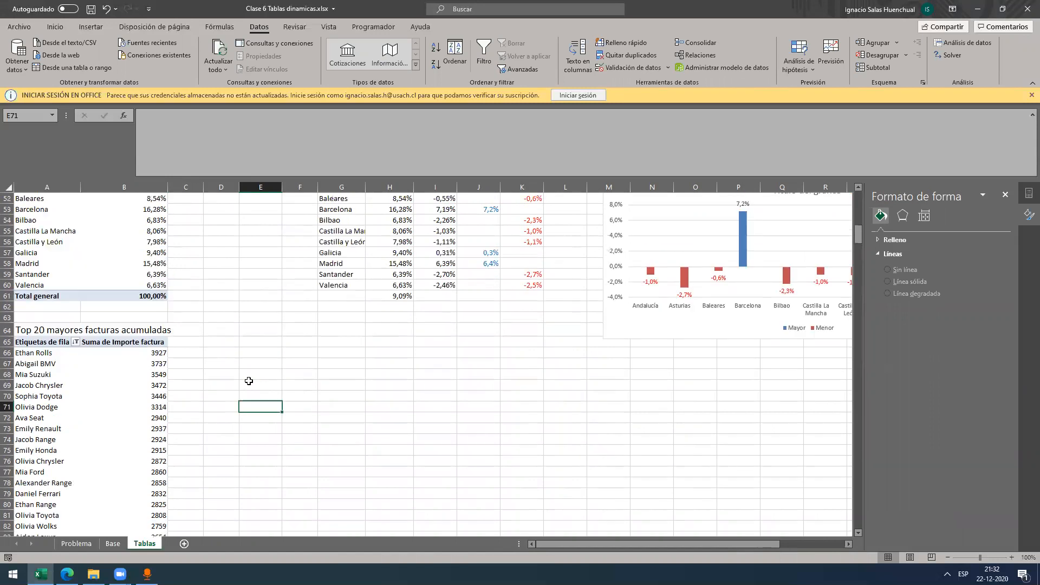
scroll(250, 382, down, 4)
scroll(249, 382, up, 2)
scroll(248, 383, down, 2)
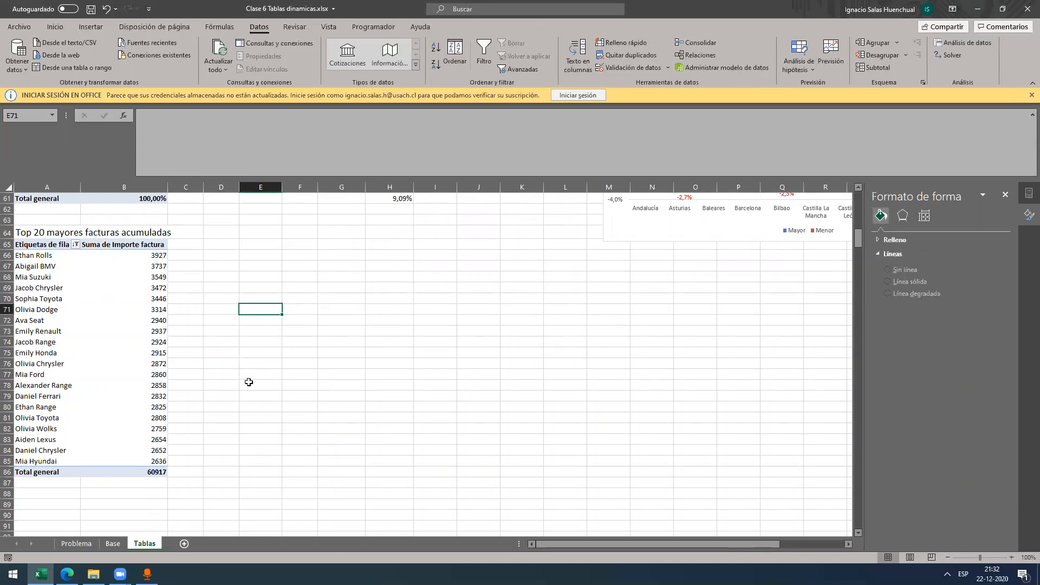
scroll(144, 404, up, 15)
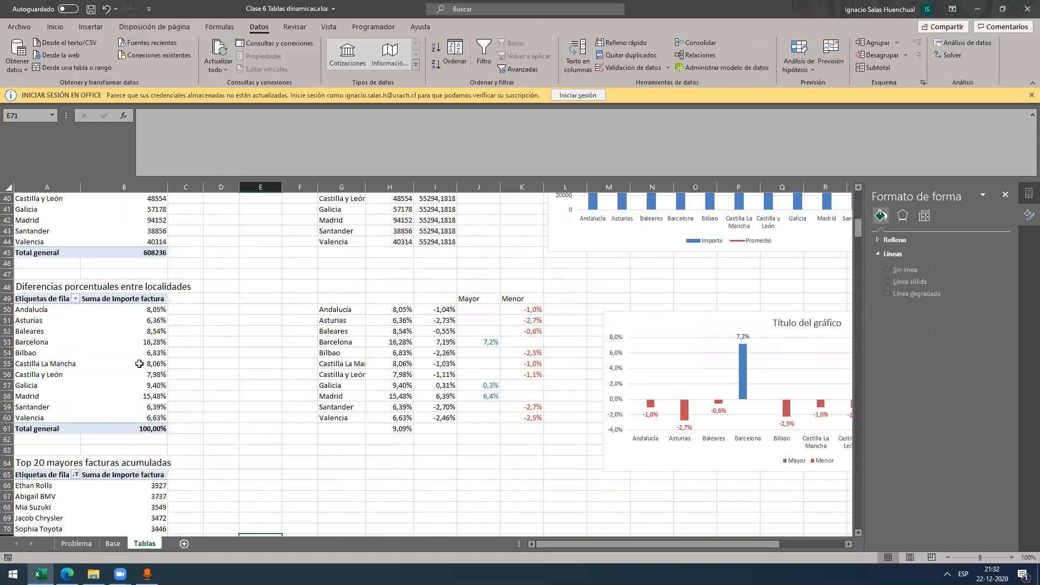
Step: Look over the age, sex and locality tables again, down to the Top 20 mayores facturas acumuladas list
scroll(92, 352, up, 2)
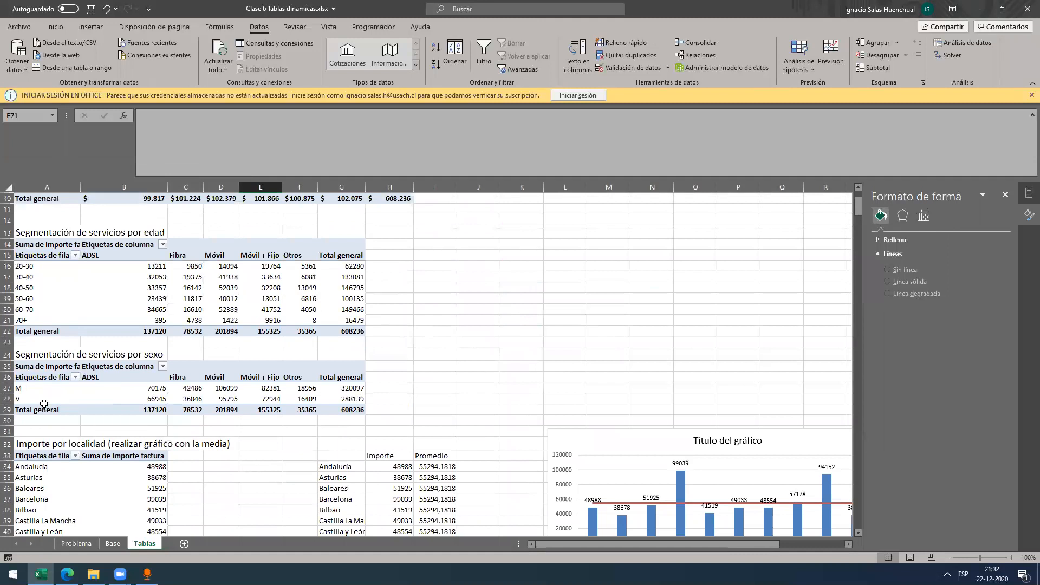
scroll(49, 390, down, 1)
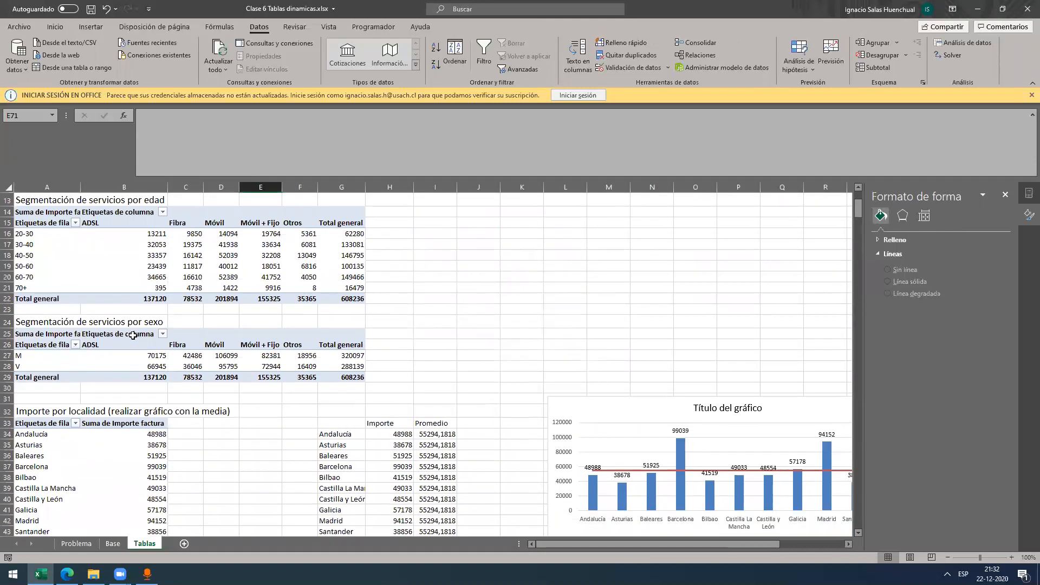
scroll(97, 326, up, 1)
drag(46, 269, 50, 320)
click(55, 311)
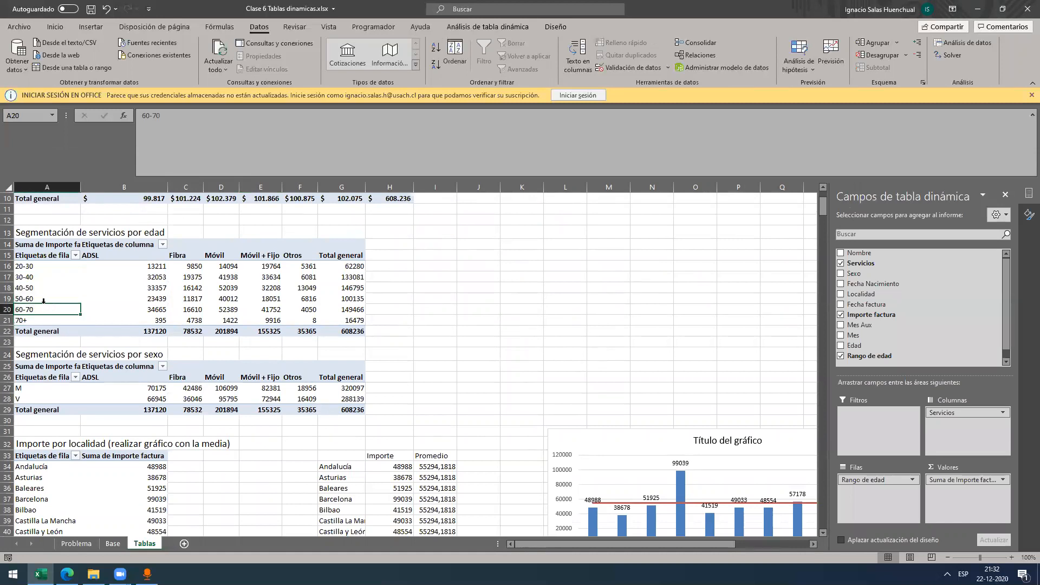
scroll(398, 301, up, 1)
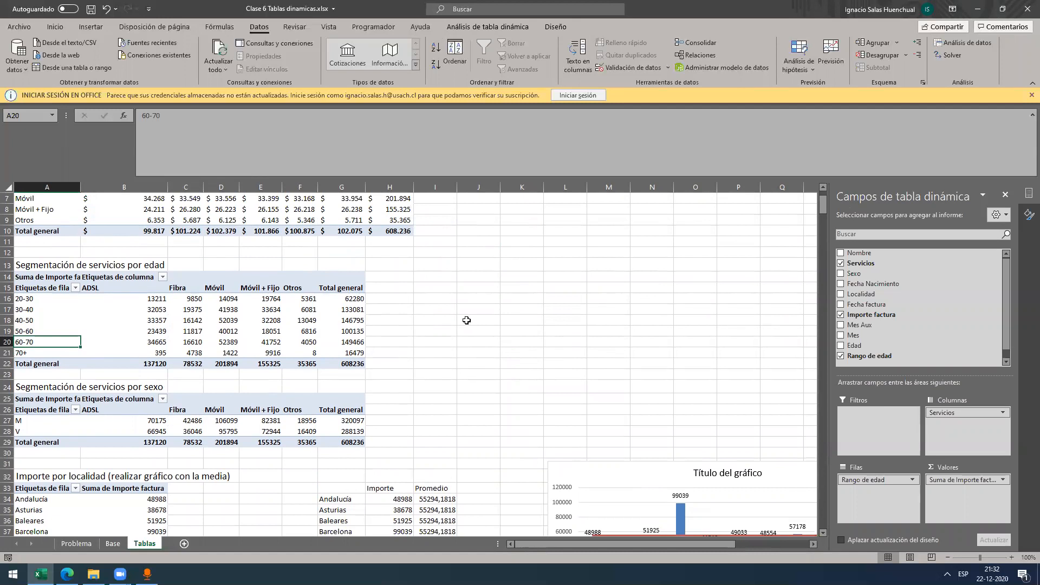
scroll(466, 321, down, 8)
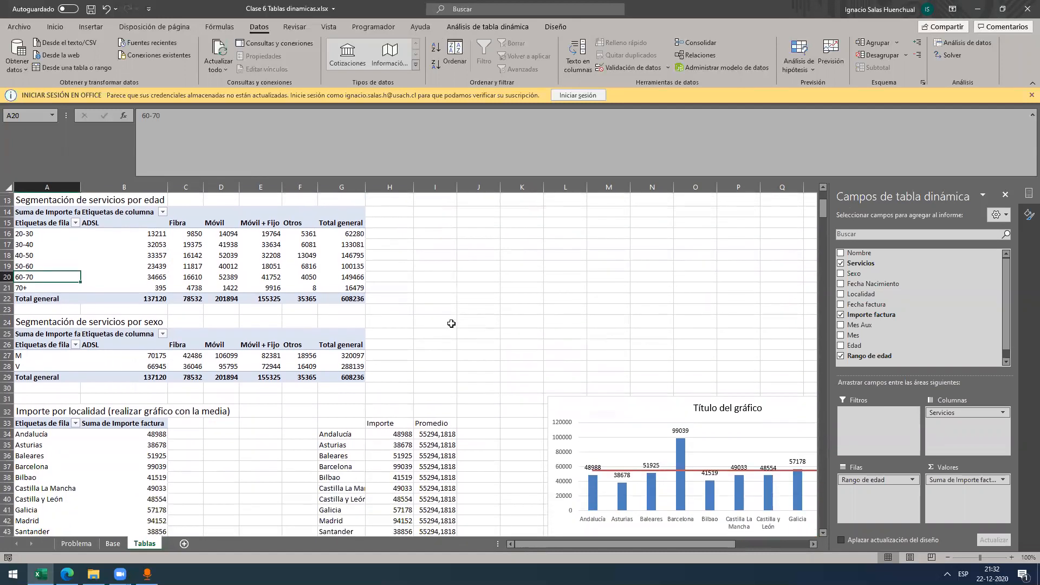
scroll(450, 323, down, 9)
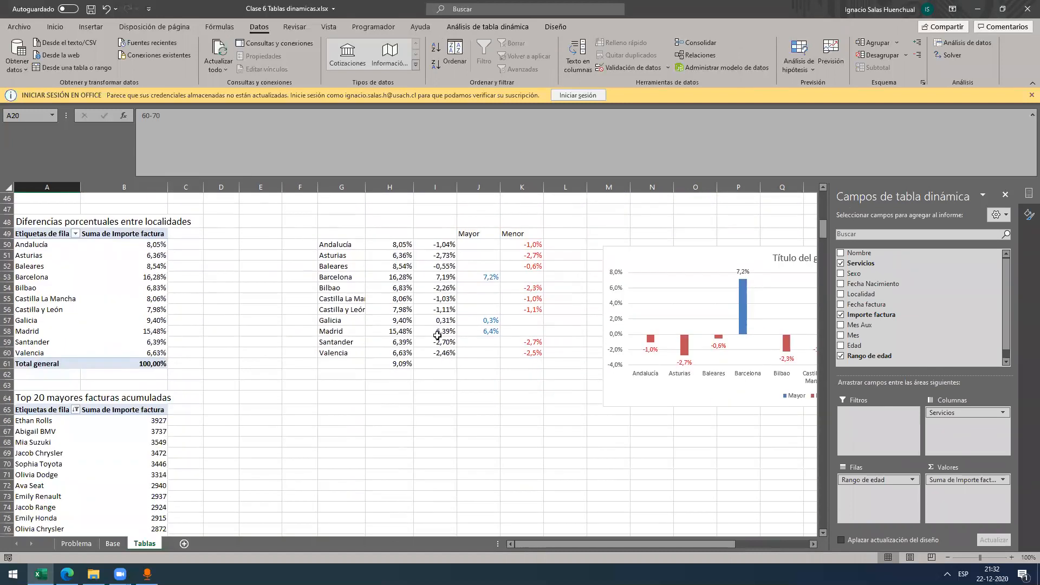
scroll(276, 375, up, 1)
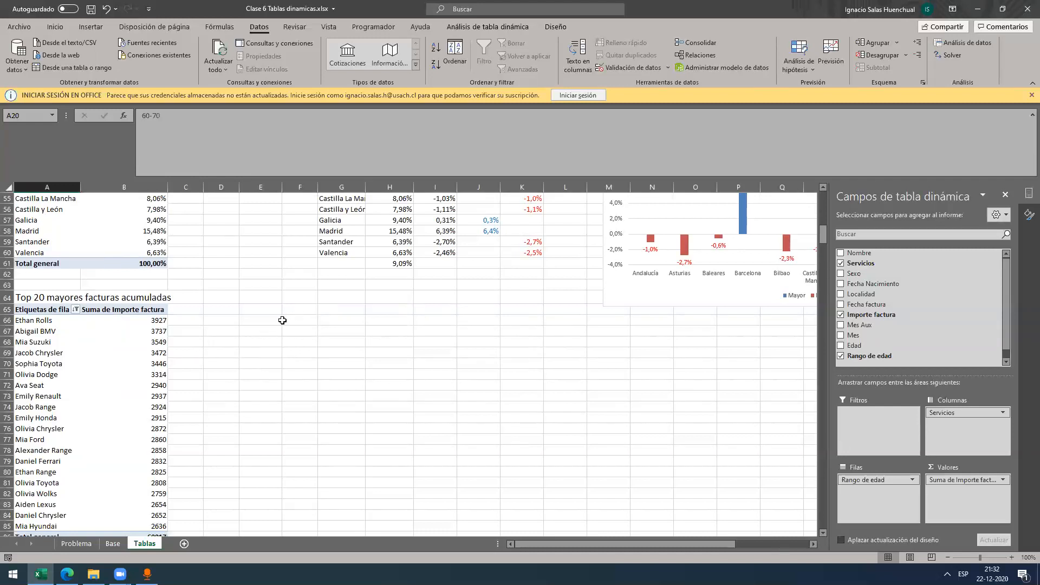
scroll(285, 320, down, 1)
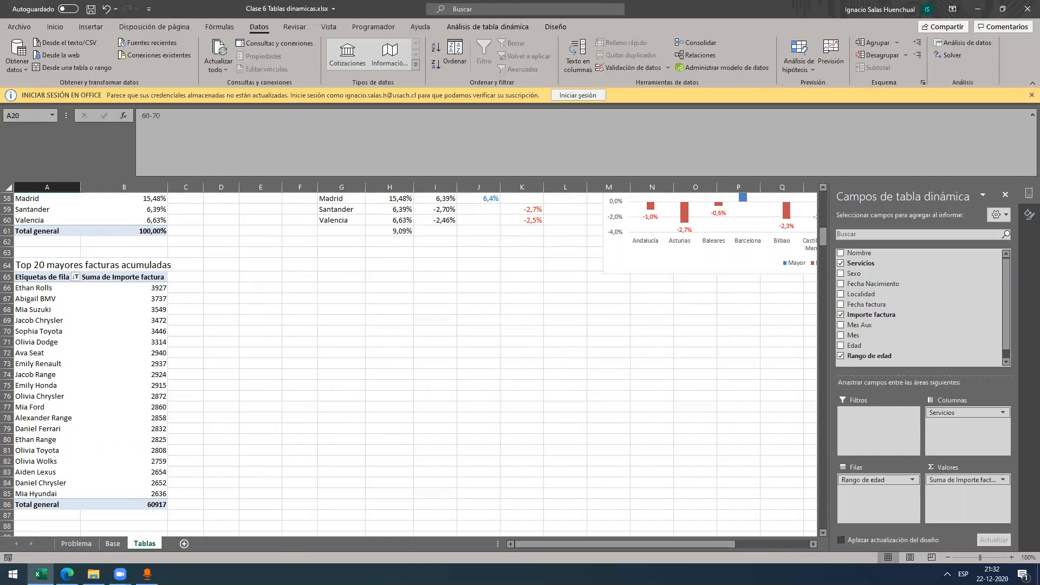
scroll(242, 364, up, 2)
scroll(242, 363, up, 15)
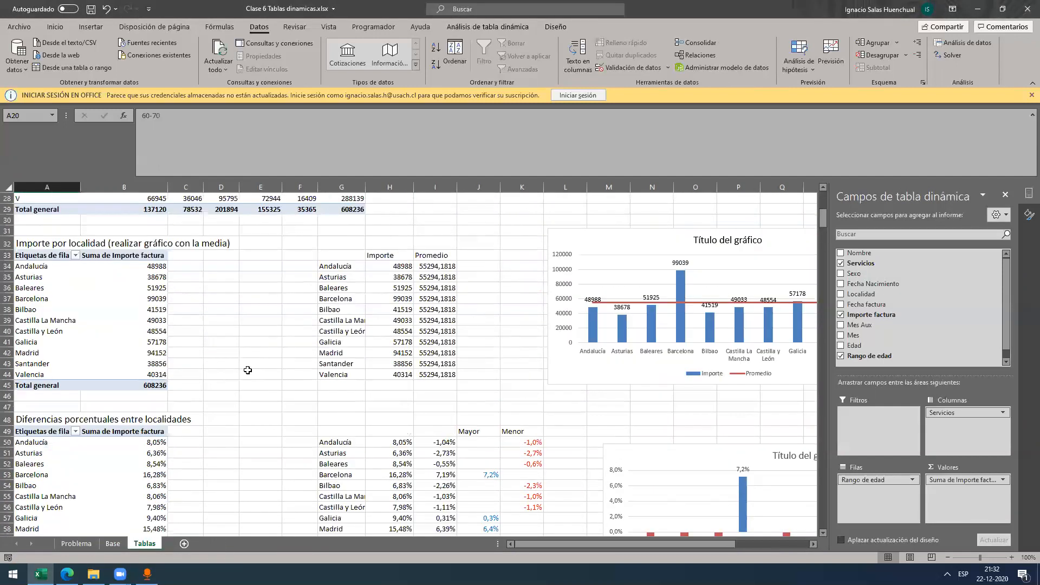
scroll(239, 369, down, 13)
scroll(232, 380, down, 8)
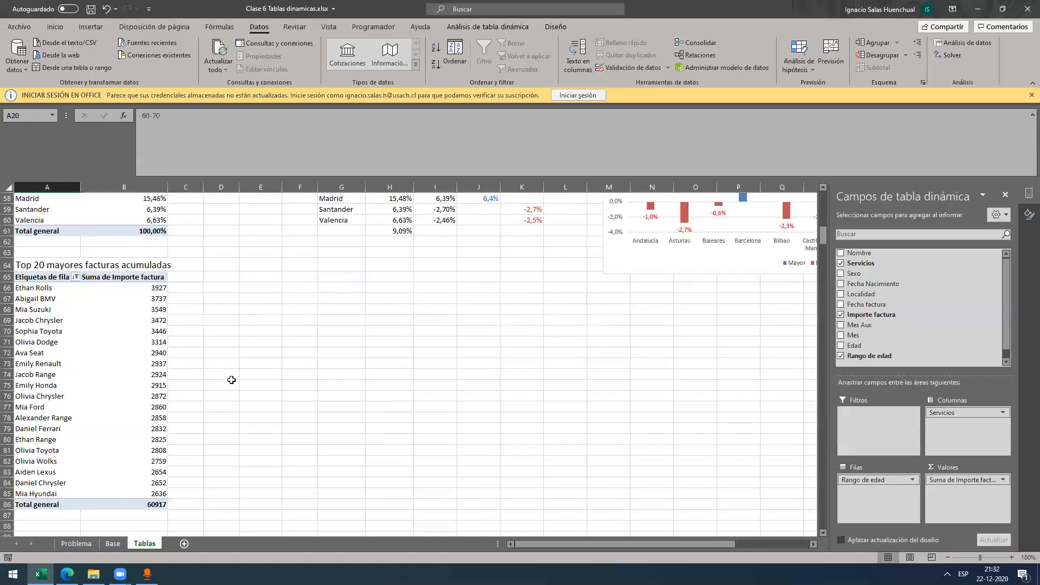
drag(49, 404, 50, 397)
click(118, 332)
click(74, 413)
Step: Create a pivot table from the Base sheet's data table and place it in cell A90 of the Tablas sheet
click(113, 544)
click(183, 284)
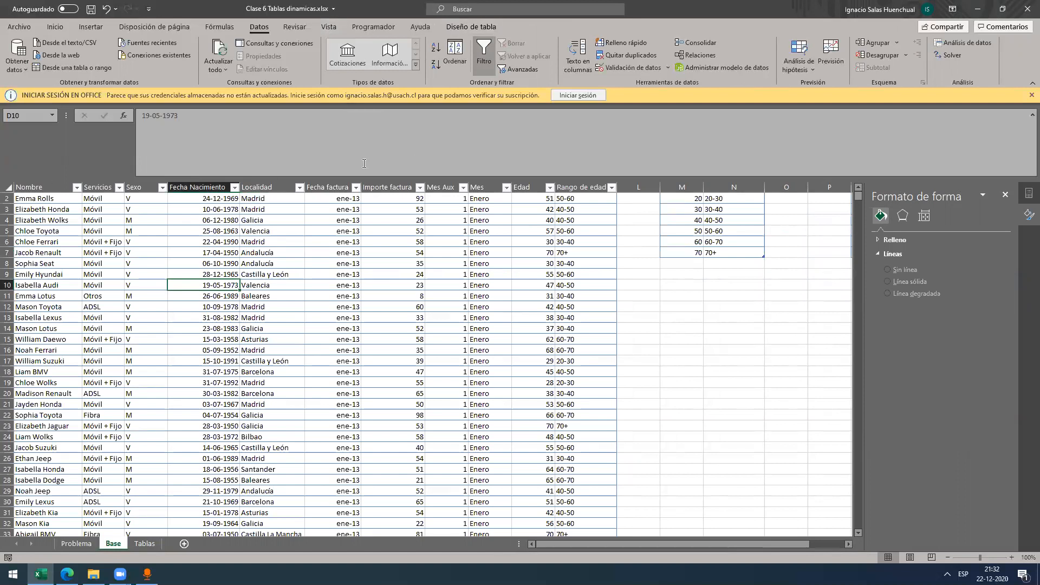
click(471, 27)
click(156, 43)
click(262, 336)
click(453, 348)
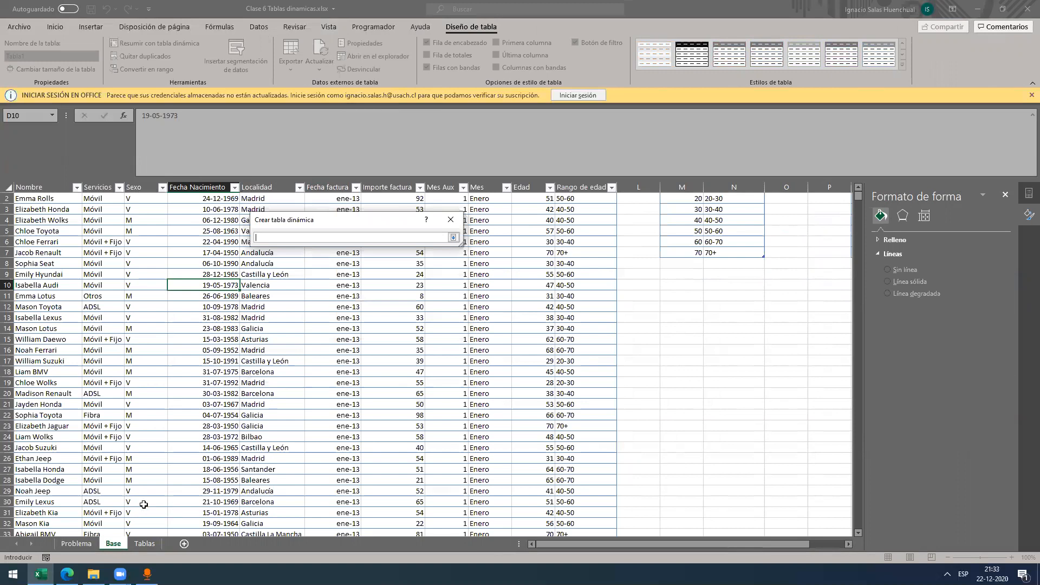
click(145, 543)
click(47, 382)
key(Return)
key(Return)
Step: Add Servicios and, nested beneath it, Localidad as the row fields of the new pivot table
scroll(716, 313, up, 1)
drag(878, 265, 893, 494)
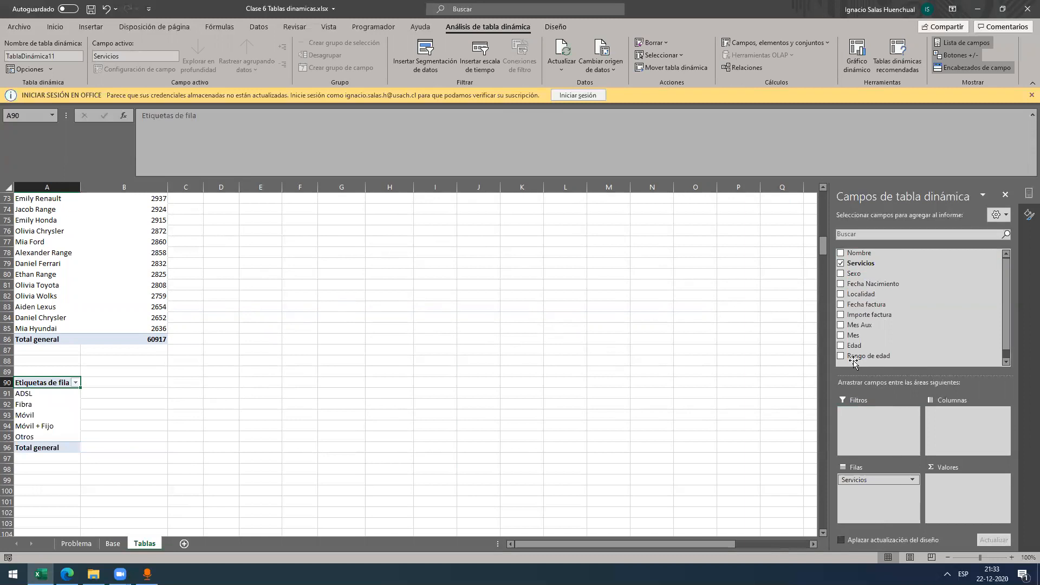
drag(876, 299, 878, 510)
scroll(668, 421, down, 5)
scroll(481, 374, up, 2)
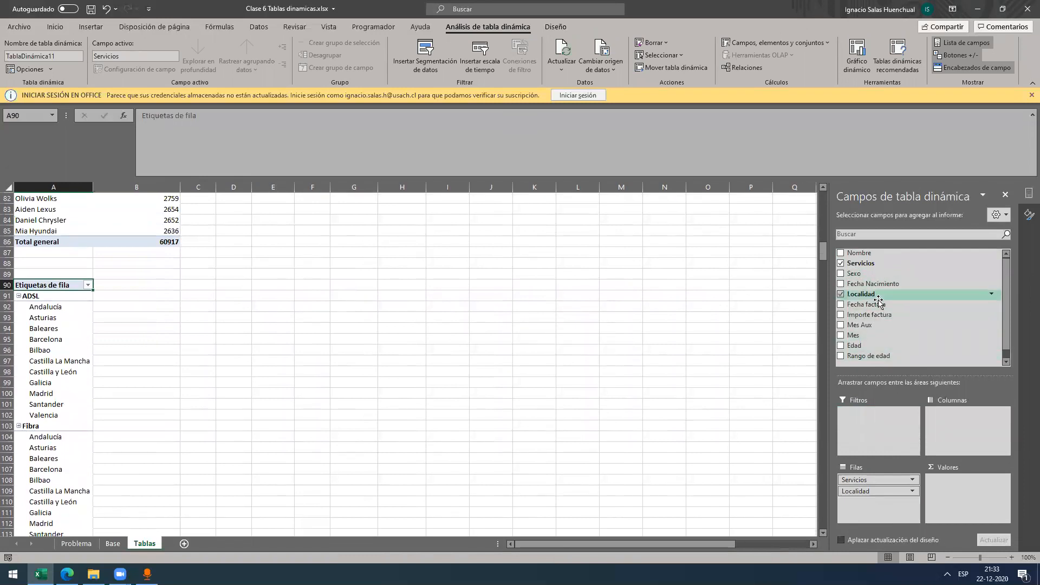
Step: Set Mes as the column field and the sum of Importe factura as the values of the new pivot table
drag(874, 336, 966, 429)
scroll(302, 310, down, 2)
scroll(302, 312, up, 1)
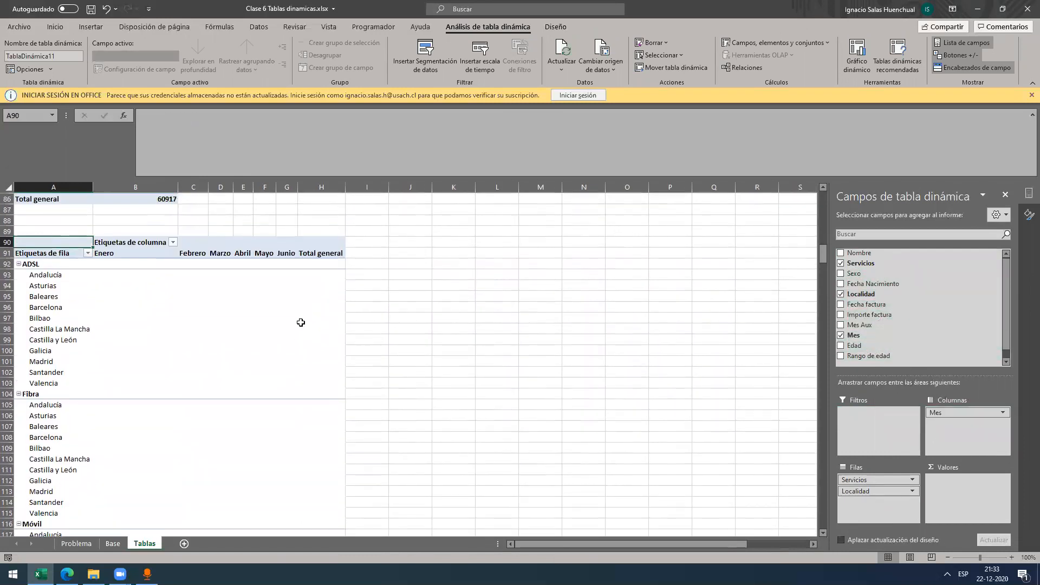
drag(869, 314, 968, 496)
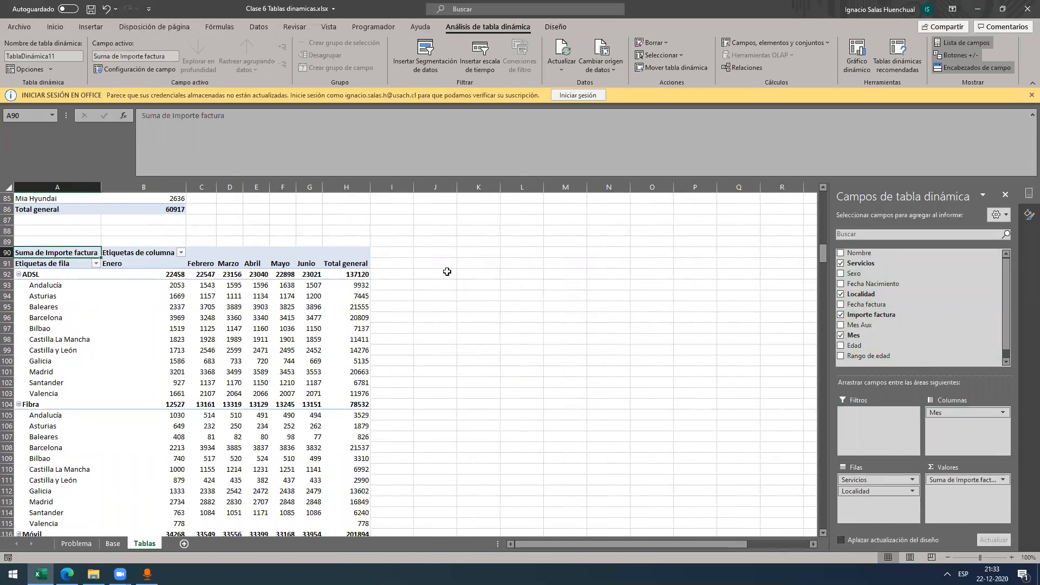
scroll(447, 272, down, 2)
scroll(216, 329, up, 2)
Step: Examine the column widths of the tables above the new pivot table, up to Importe por mes y servicio
scroll(38, 328, up, 15)
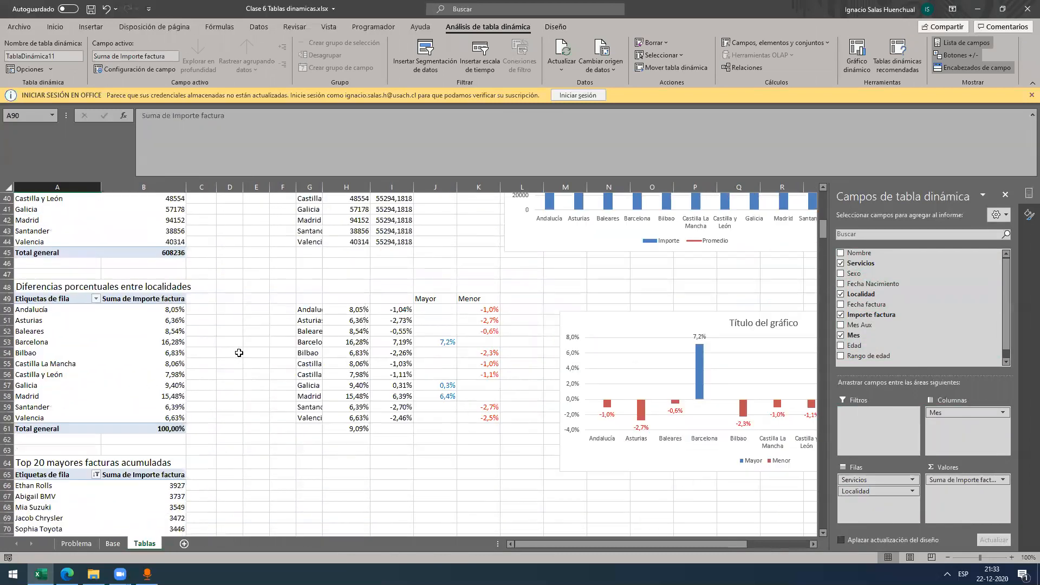
scroll(141, 349, down, 2)
scroll(176, 383, up, 2)
scroll(128, 355, up, 3)
scroll(127, 355, up, 1)
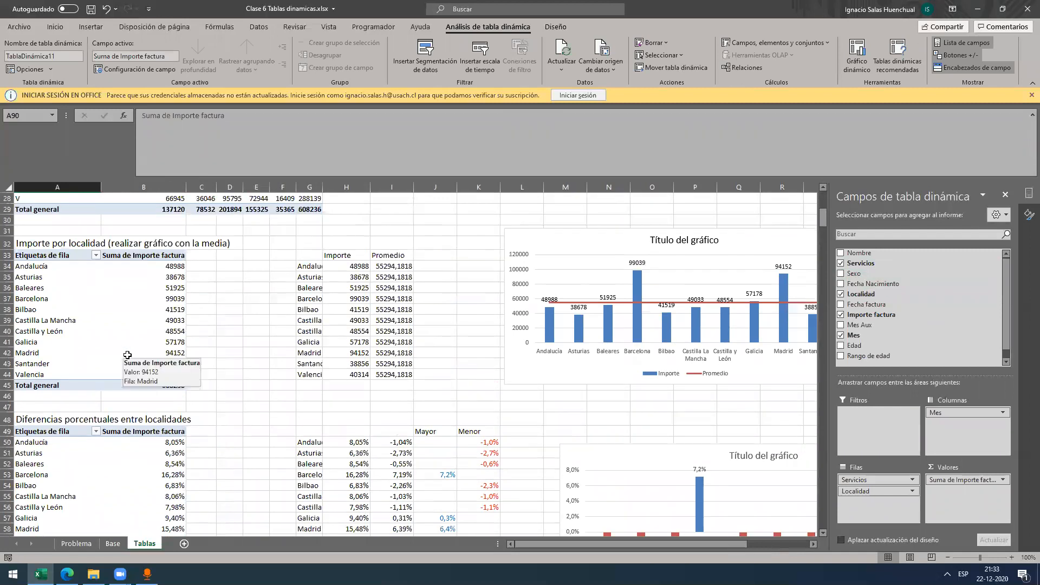
scroll(206, 362, up, 1)
scroll(206, 362, up, 2)
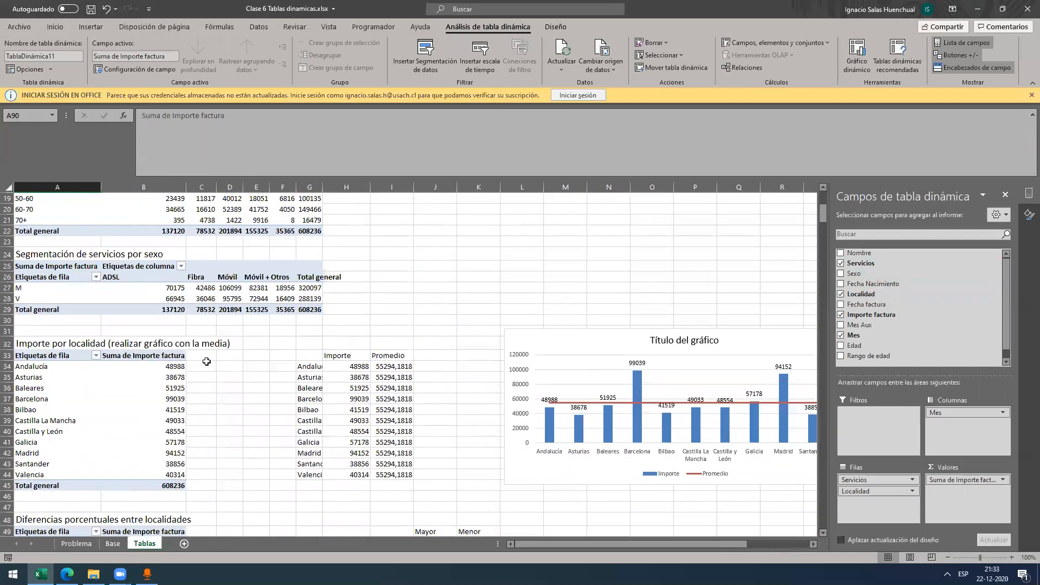
scroll(207, 361, up, 3)
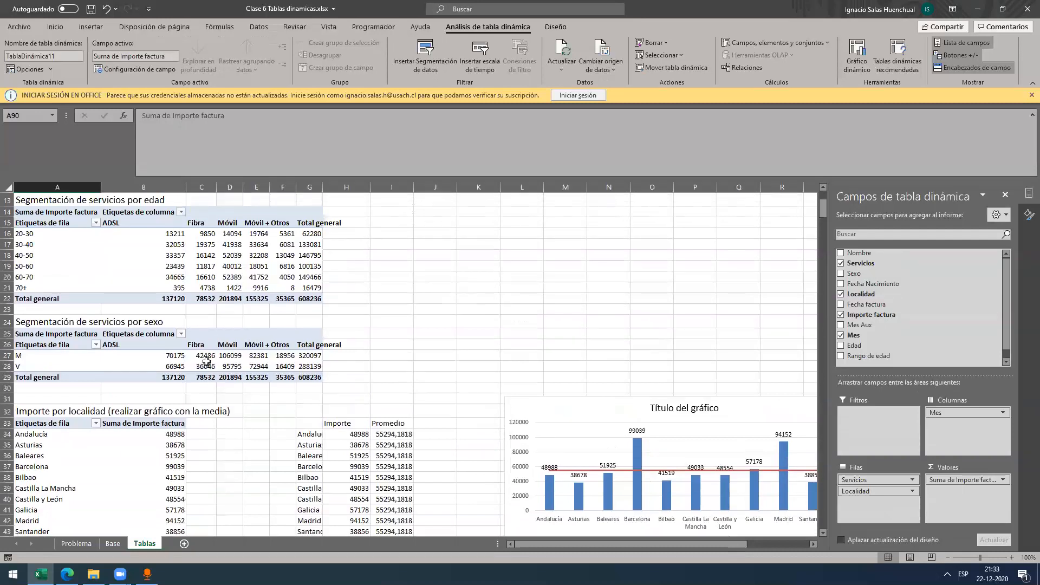
scroll(206, 362, up, 2)
scroll(207, 361, up, 2)
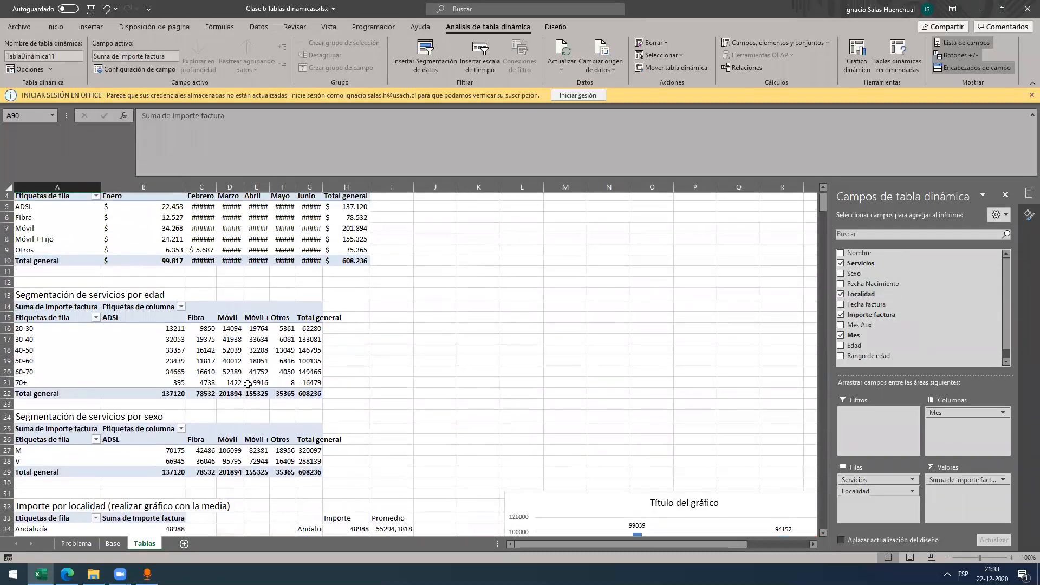
Step: Autofit columns C to G so the monthly amounts in the Importe por mes y servicio table fit
double_click(216, 188)
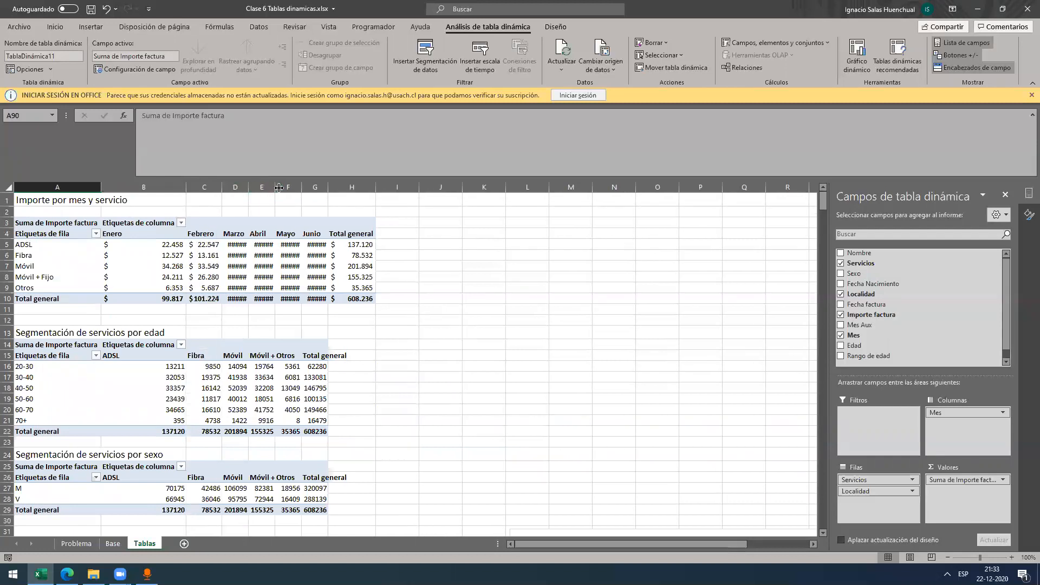
double_click(276, 187)
drag(98, 286, 231, 289)
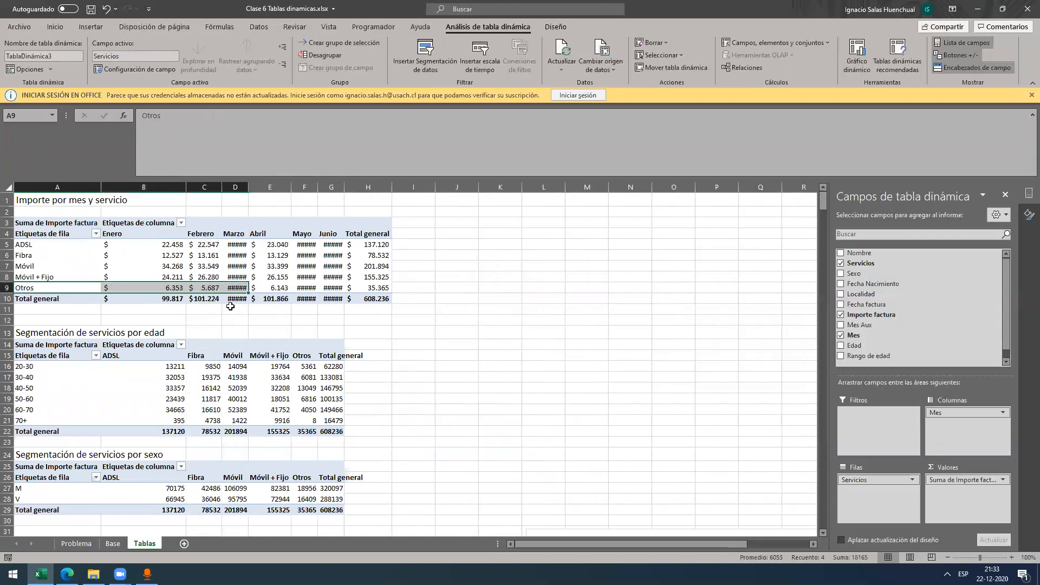
click(262, 286)
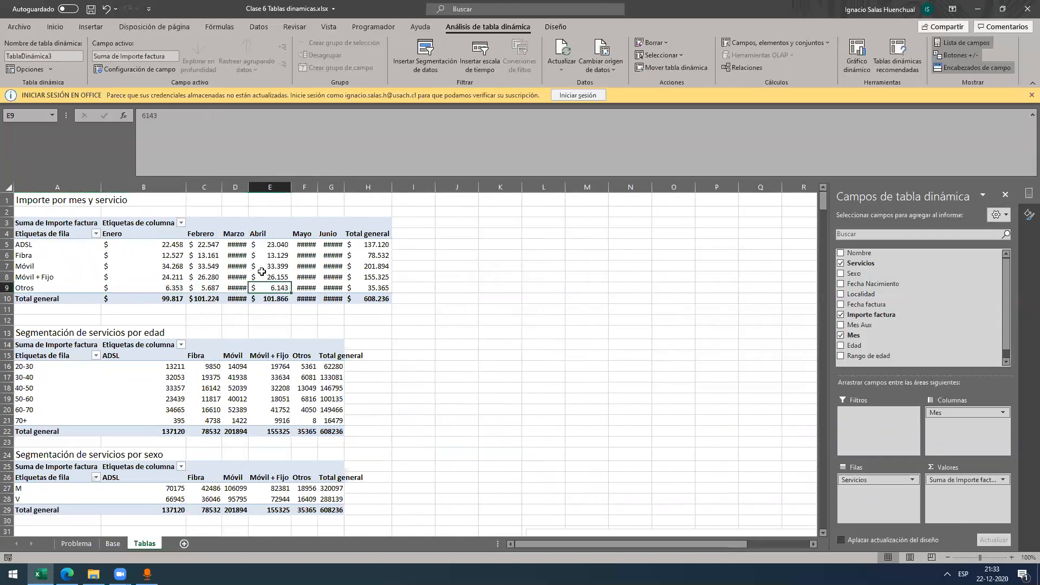
double_click(248, 187)
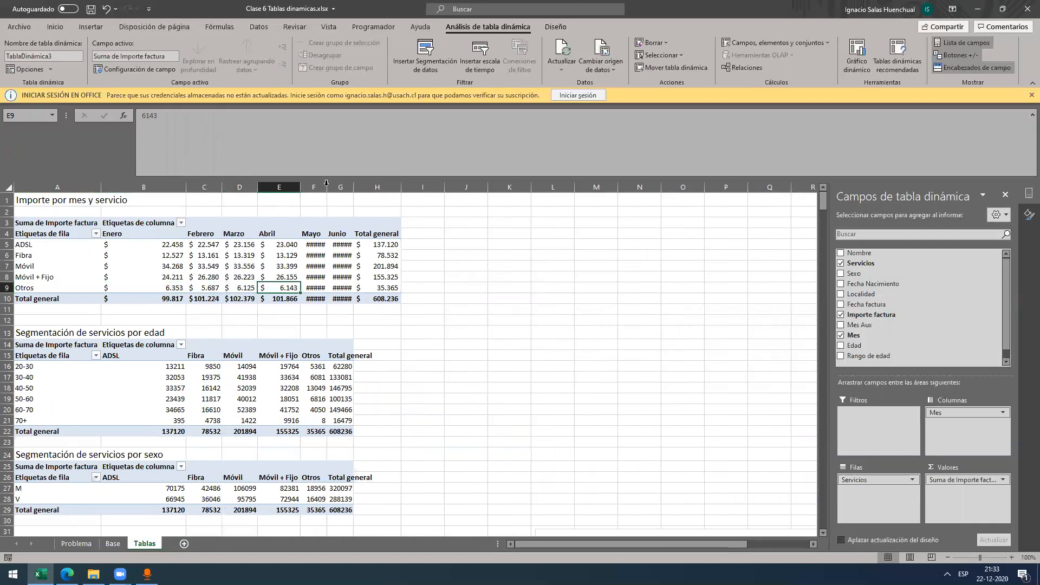
double_click(327, 187)
double_click(363, 187)
click(351, 184)
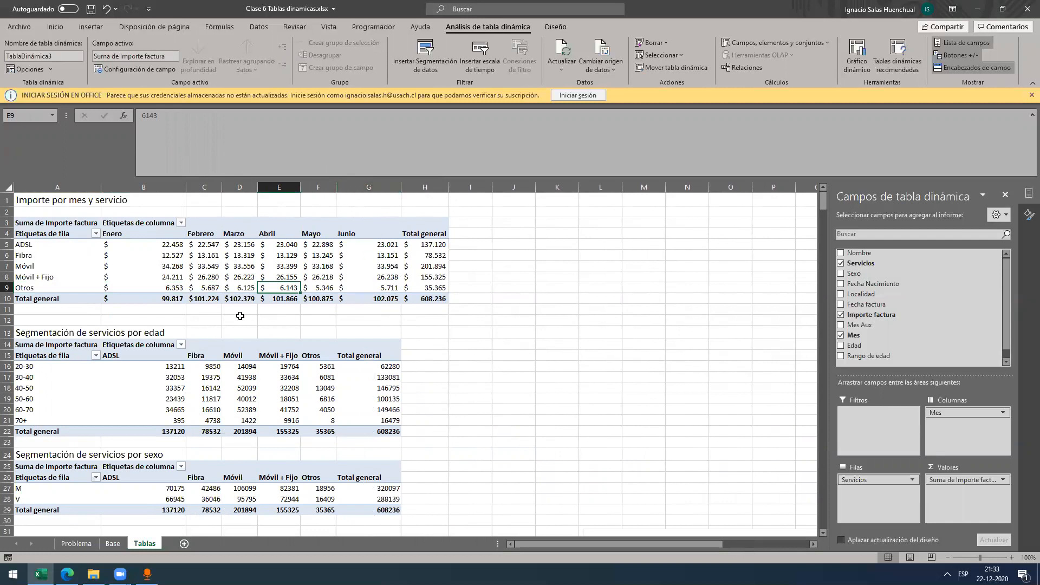
Step: Examine the new pivot table's monthly amounts by service and locality, along with its field layout
scroll(240, 316, down, 20)
scroll(228, 324, down, 9)
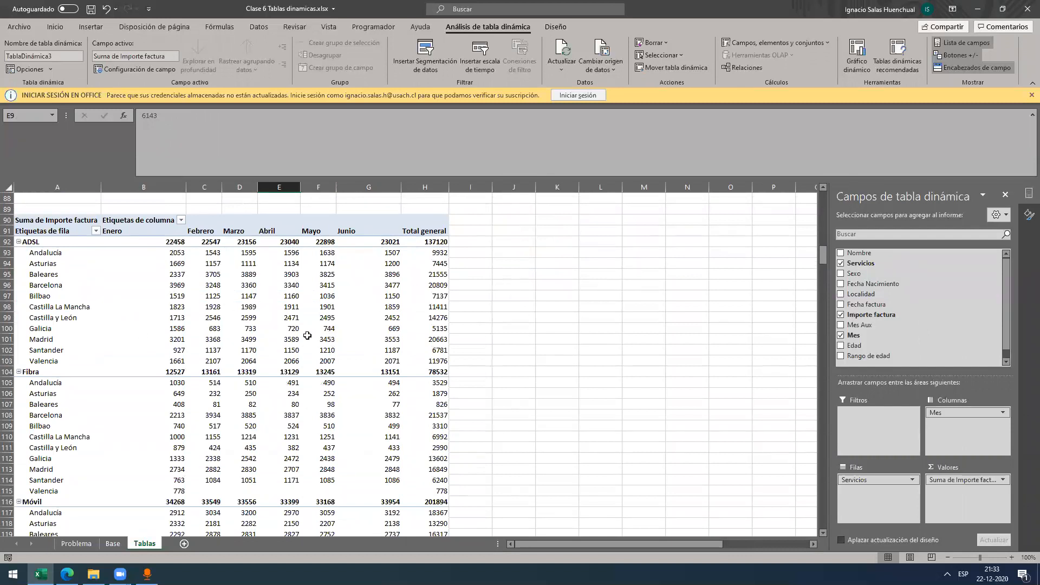
scroll(307, 336, down, 2)
scroll(304, 337, up, 3)
scroll(294, 339, down, 1)
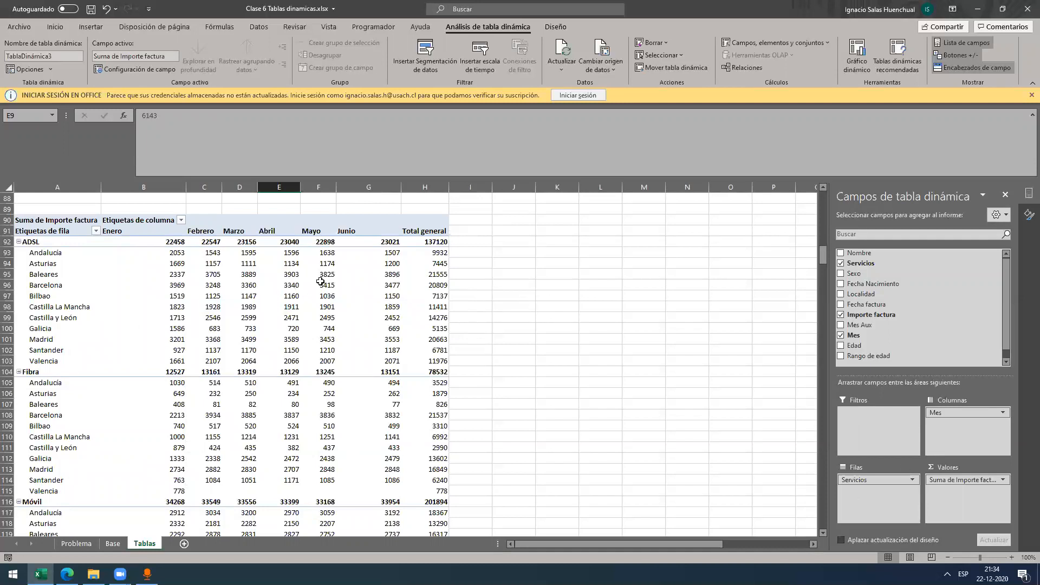
scroll(392, 314, up, 1)
scroll(398, 316, down, 1)
click(227, 330)
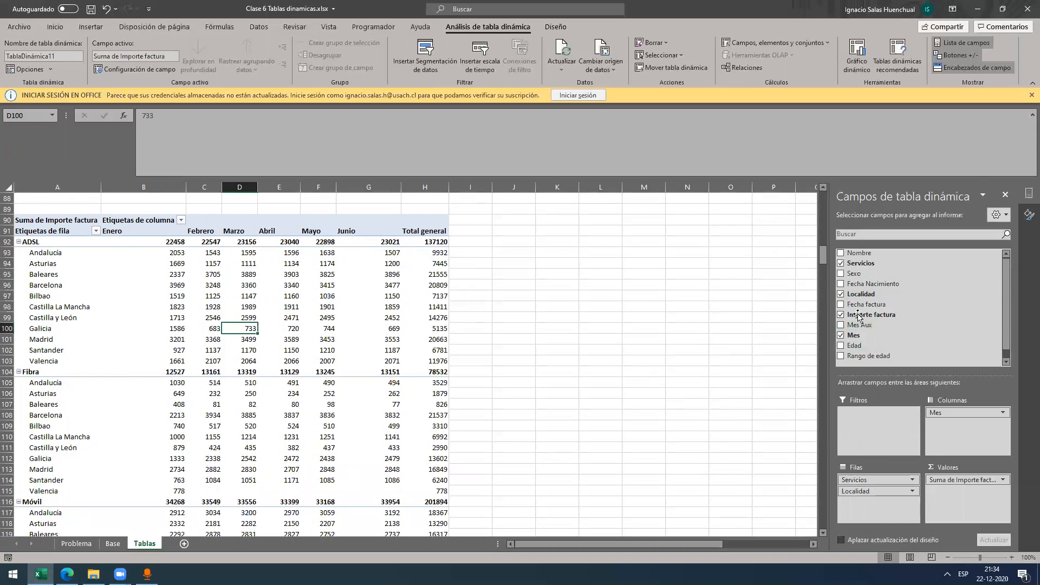
click(517, 283)
click(339, 307)
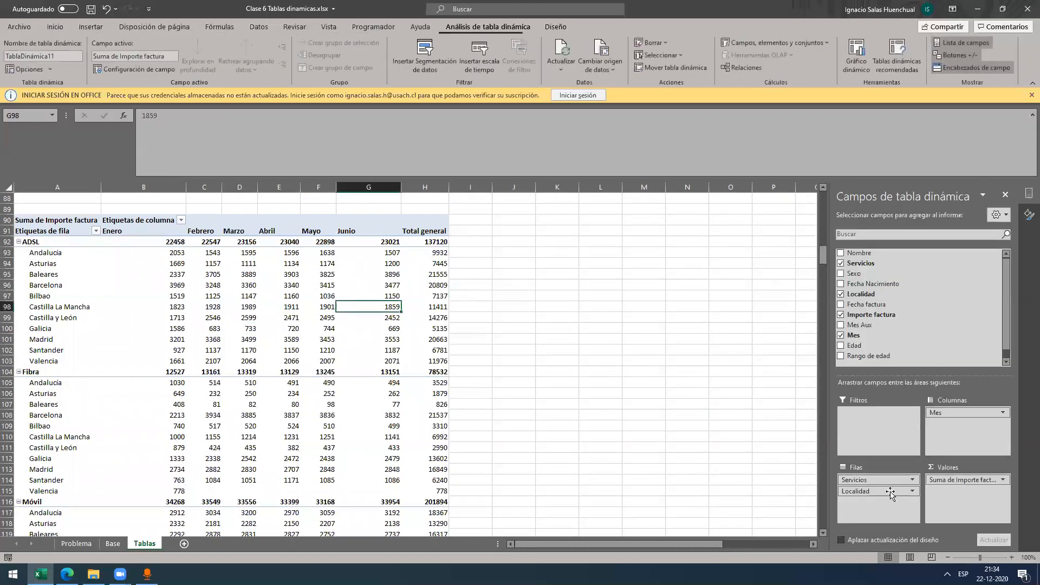
scroll(336, 322, up, 1)
scroll(345, 324, down, 1)
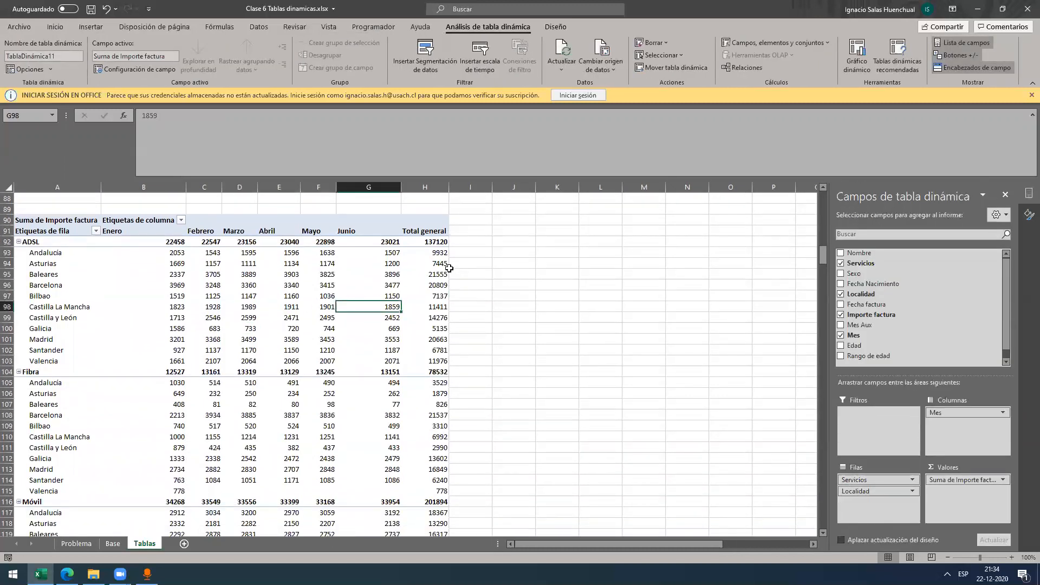
scroll(382, 299, up, 1)
scroll(382, 300, down, 1)
Step: Start a formula in K93 that references the pivot table's Enero amount for Andalucía under ADSL, generating IMPORTARDATOSDINAMICOS
click(558, 252)
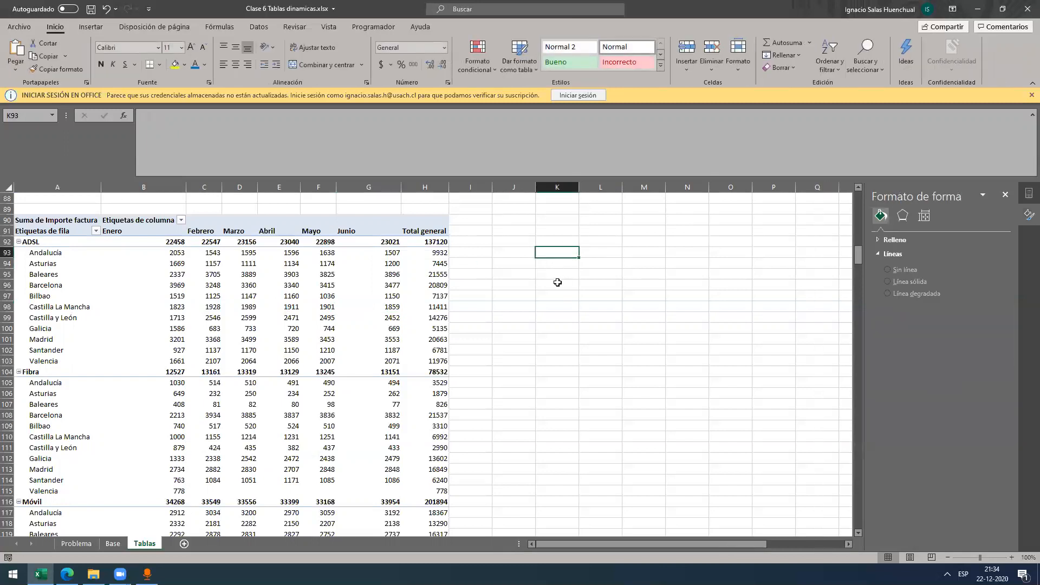
text(+)
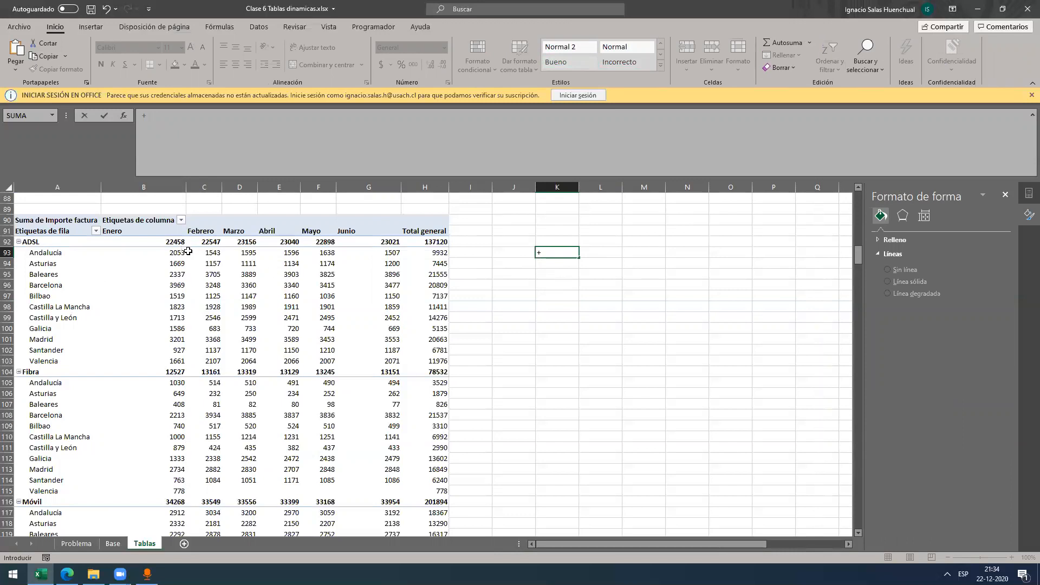
click(170, 253)
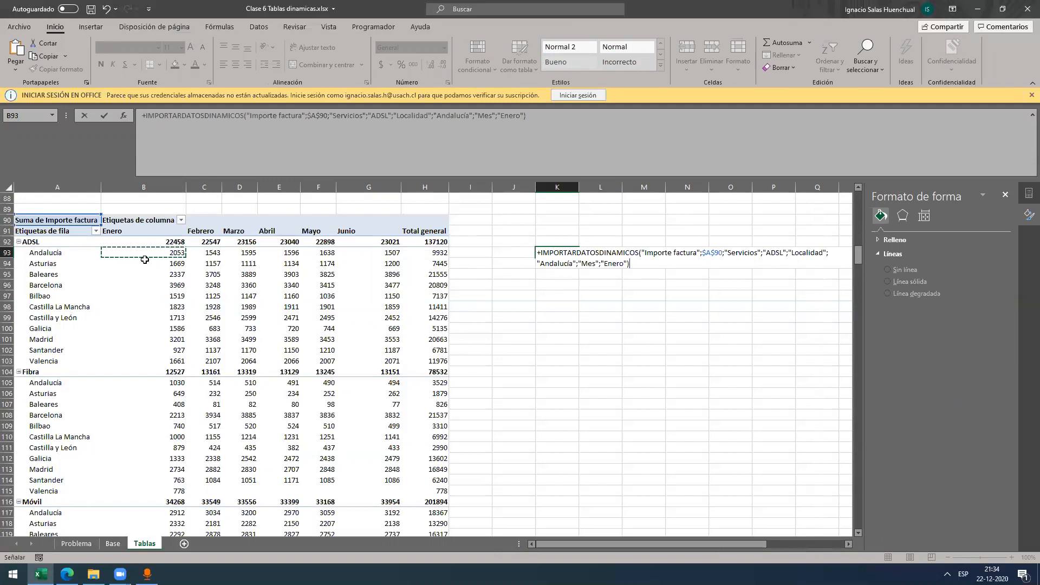
triple_click(582, 130)
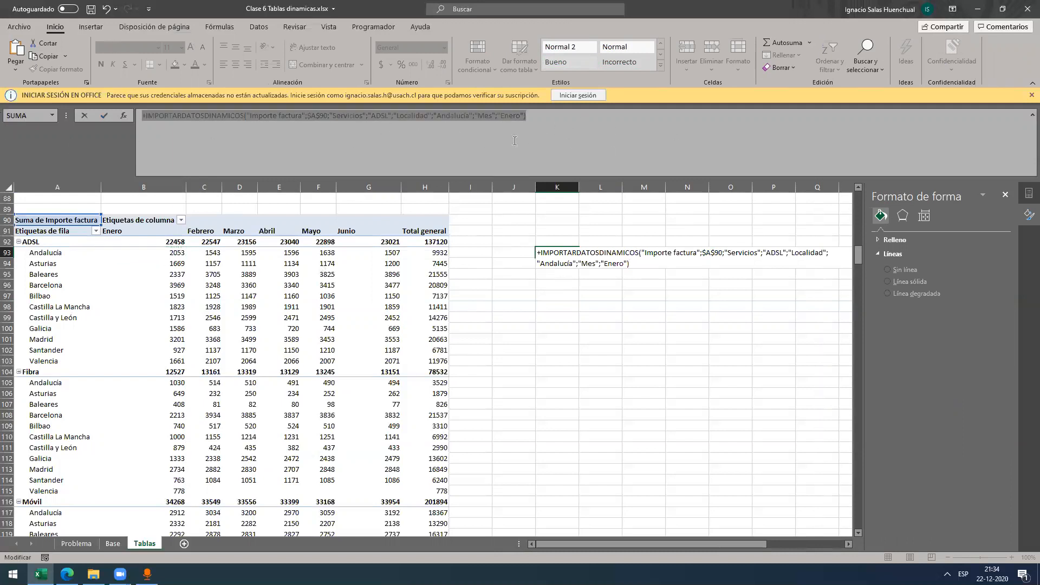
click(554, 138)
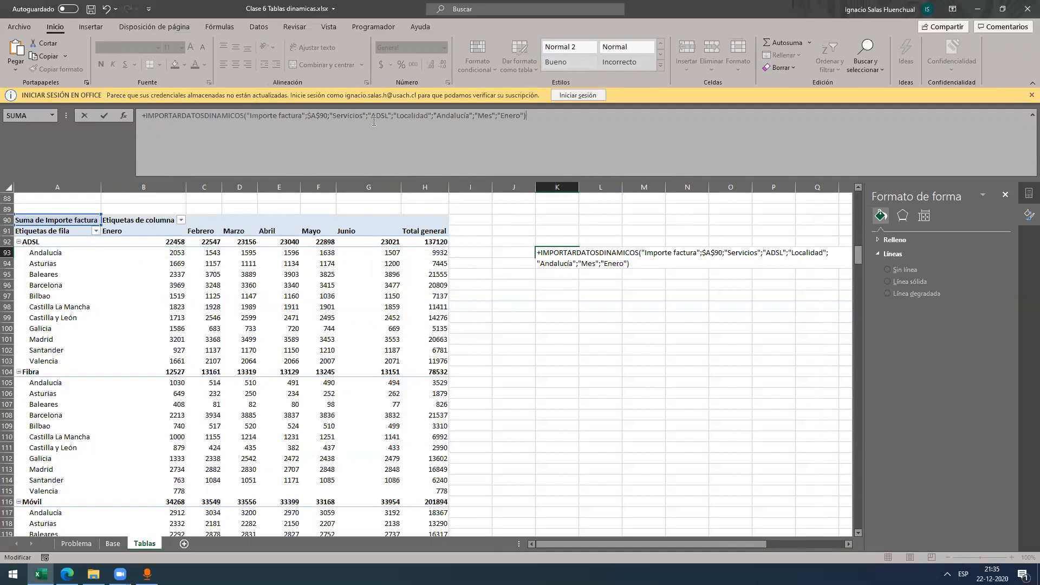
Step: Review the Servicios, Localidad and Mes field-element pairs in the IMPORTARDATOSDINAMICOS formula and commit it in K93
click(341, 115)
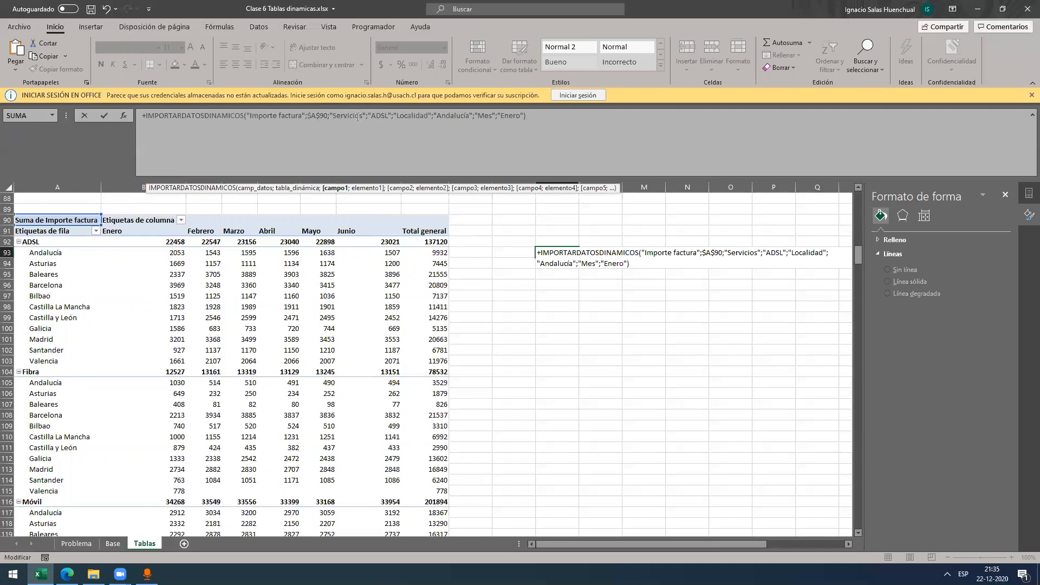
click(379, 115)
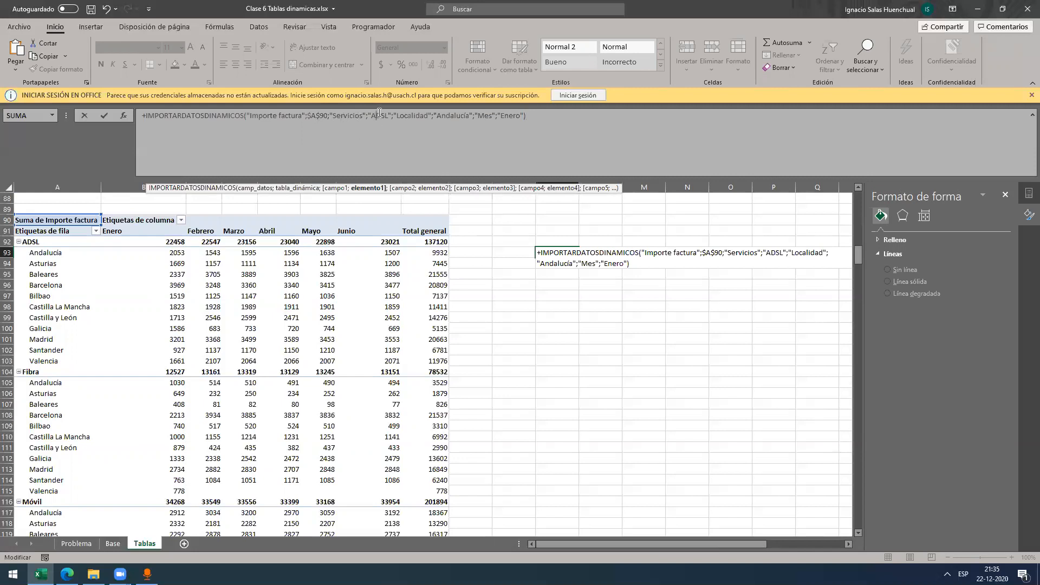
click(414, 115)
click(456, 116)
click(481, 115)
click(508, 115)
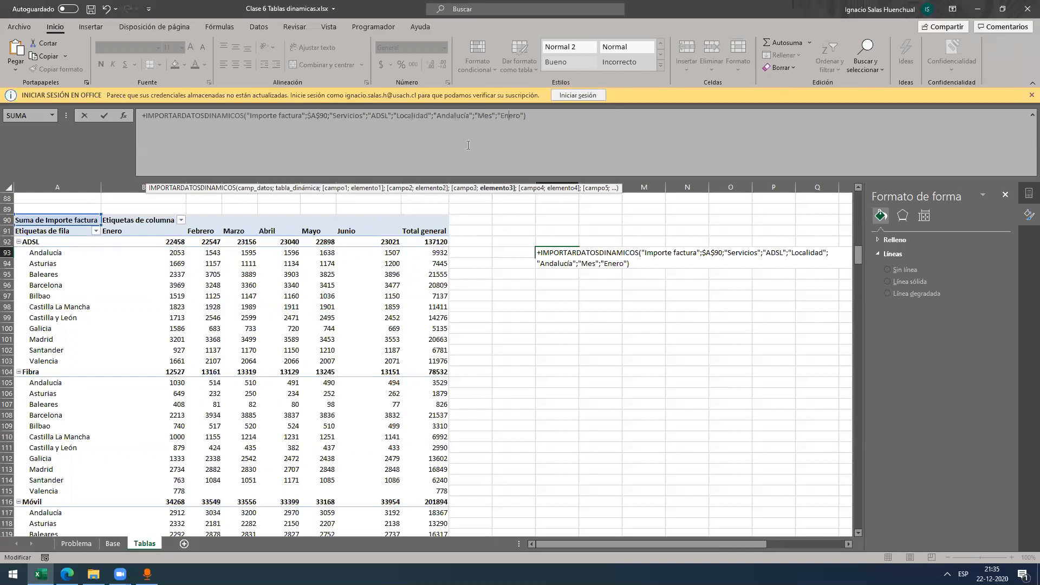
click(554, 127)
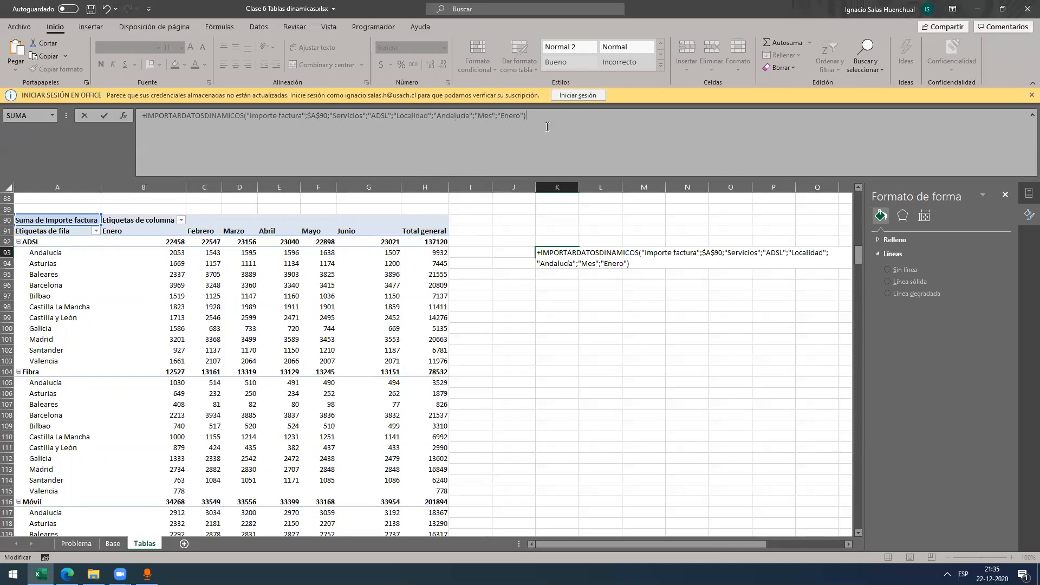
key(Return)
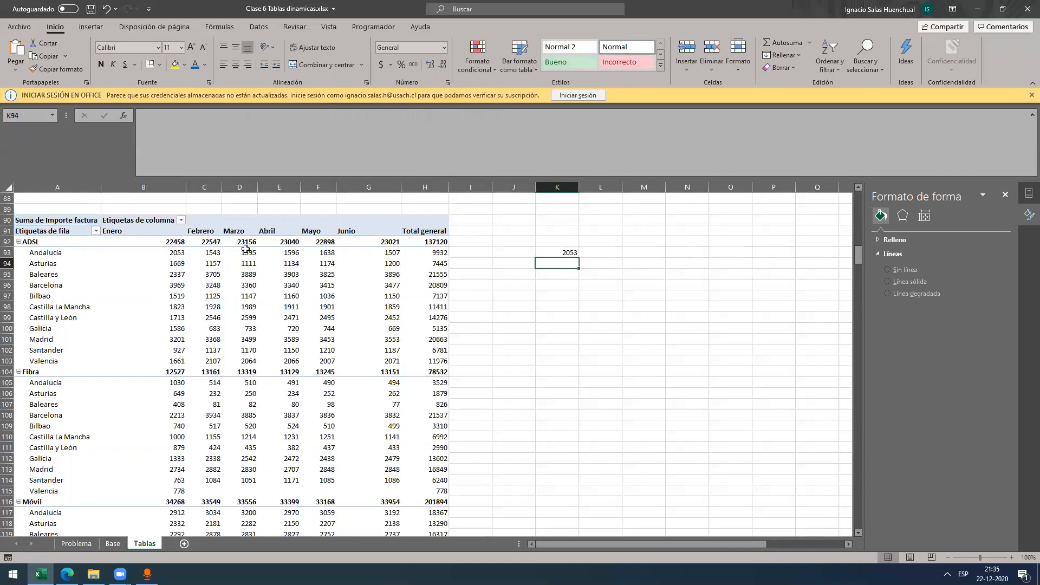
Step: Compare K93 with its source cell in the pivot table and change the formula's Mes element to "Febrero"
click(150, 255)
click(544, 252)
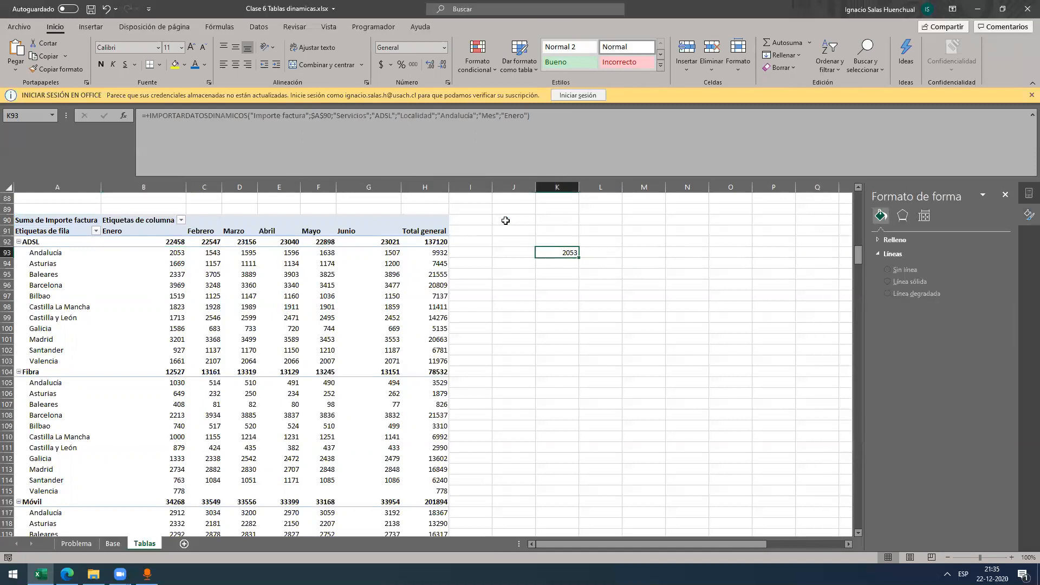
click(463, 120)
double_click(515, 117)
click(501, 117)
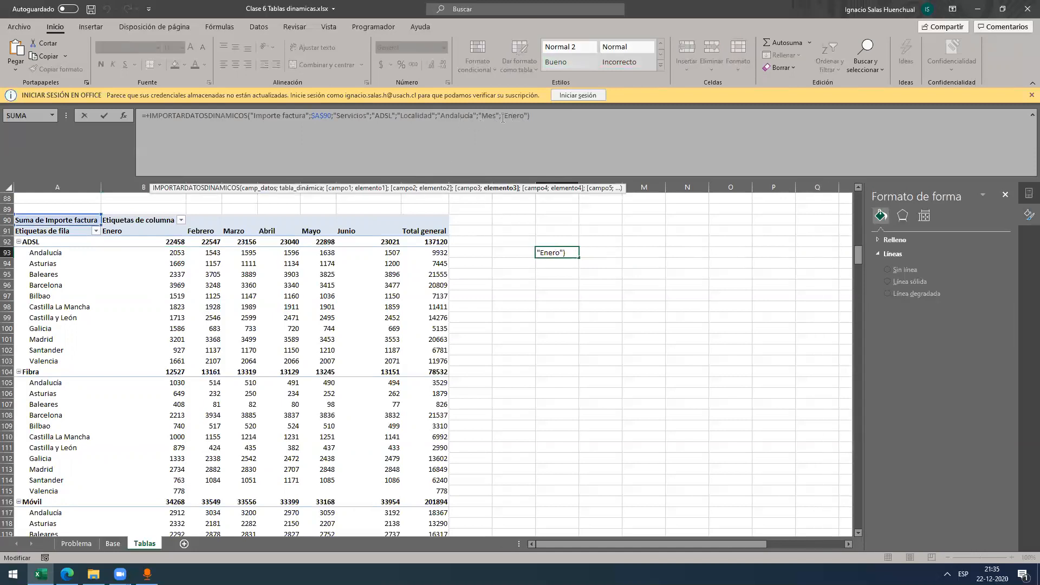
drag(505, 118, 524, 120)
text(Febrero)
key(Return)
click(576, 253)
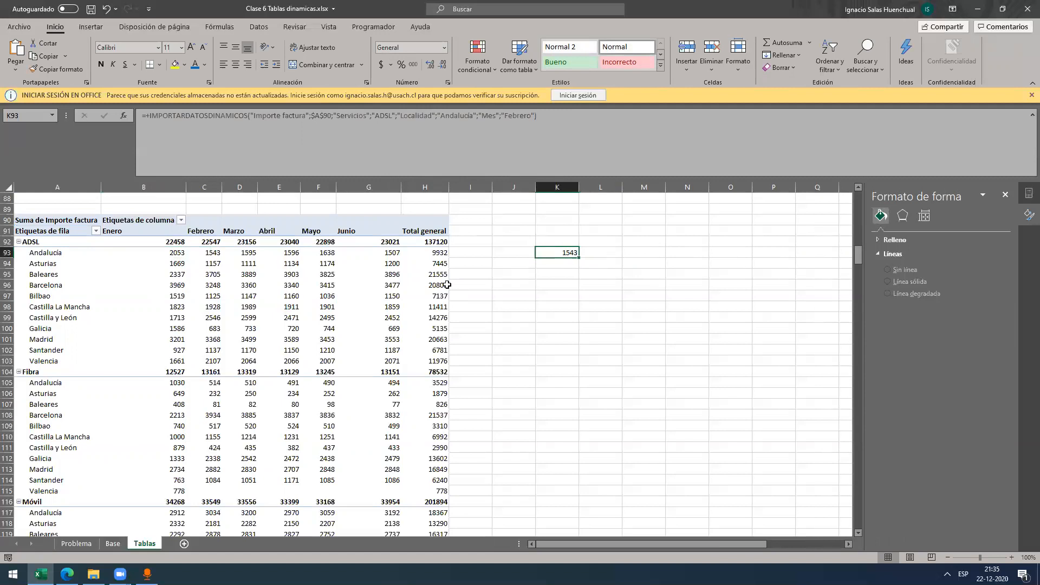
Step: Check K93 against Andalucía's Febrero amount under ADSL and review its full formula
click(212, 252)
click(566, 253)
click(437, 119)
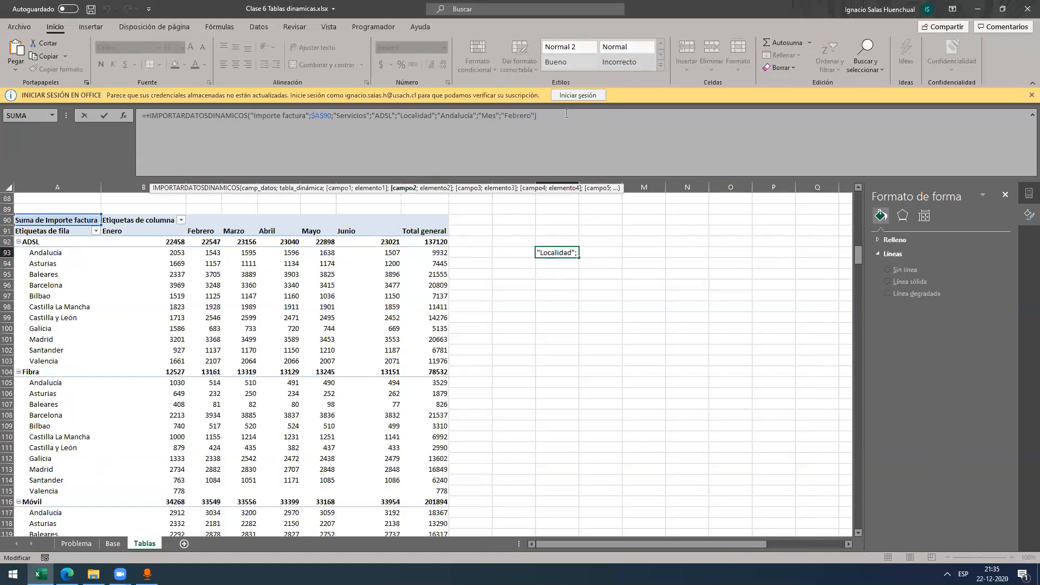
drag(567, 114, 51, 124)
click(547, 151)
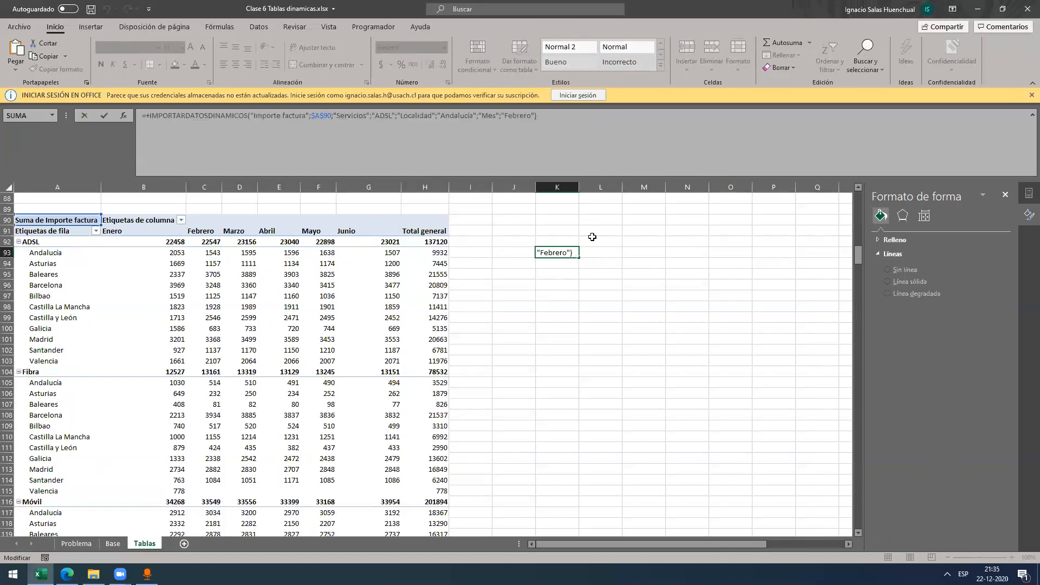
key(ctrl+Return)
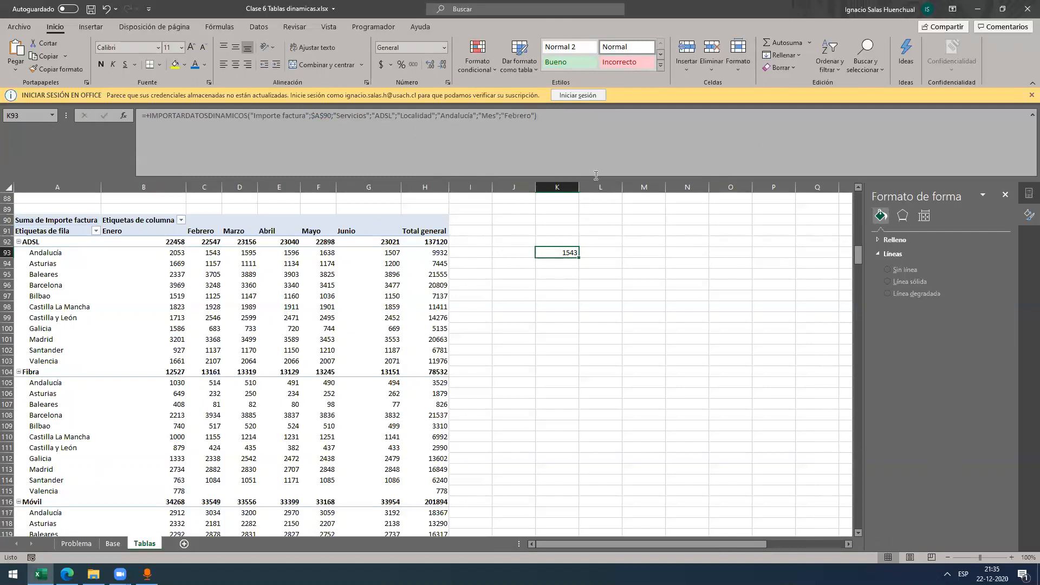
Step: Fill O93:O98 with the month names from Enero to Junio
click(706, 243)
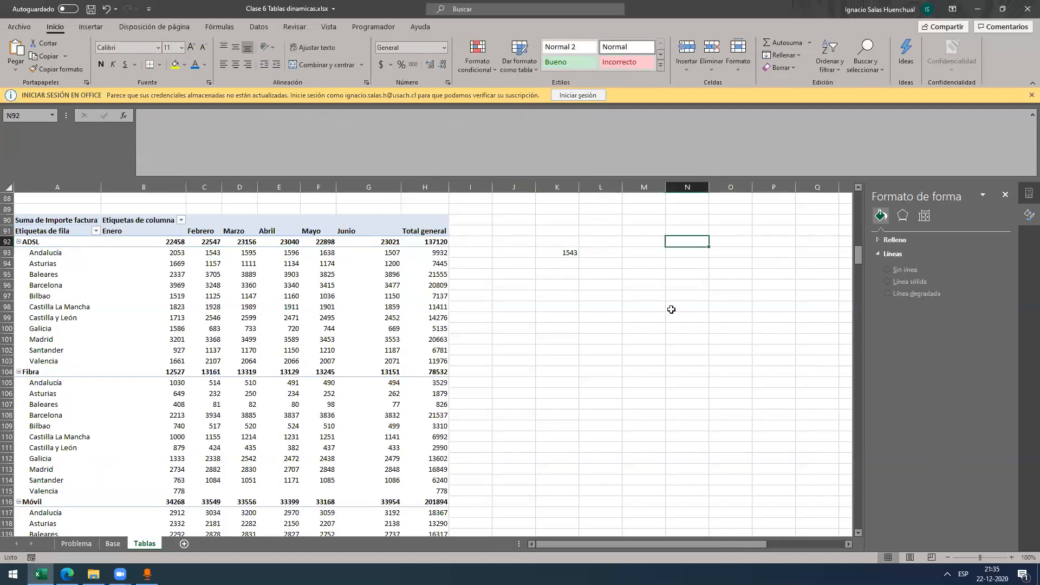
key(Down)
key(Right)
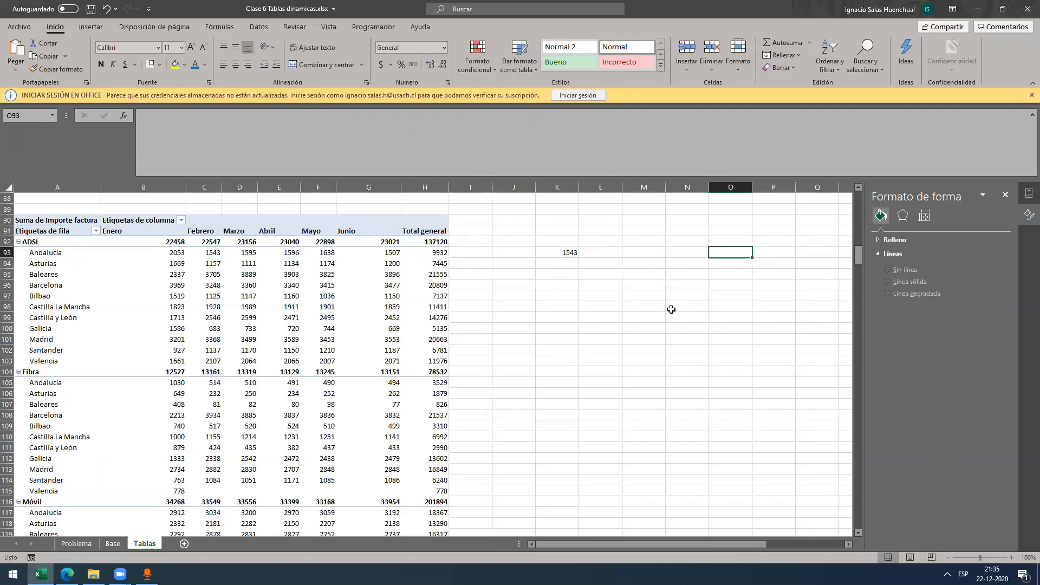
text(Enero)
key(Return)
text(Febrero)
key(Return)
drag(743, 254, 750, 310)
click(738, 255)
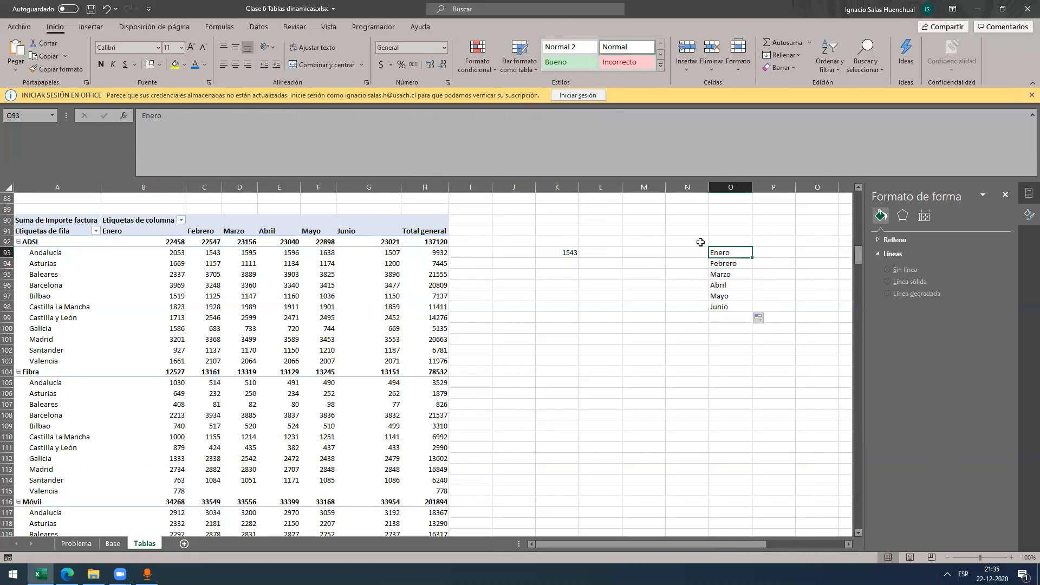
Step: Outline N93 with a border and restrict it to a drop-down list sourced from O93:O98
click(681, 248)
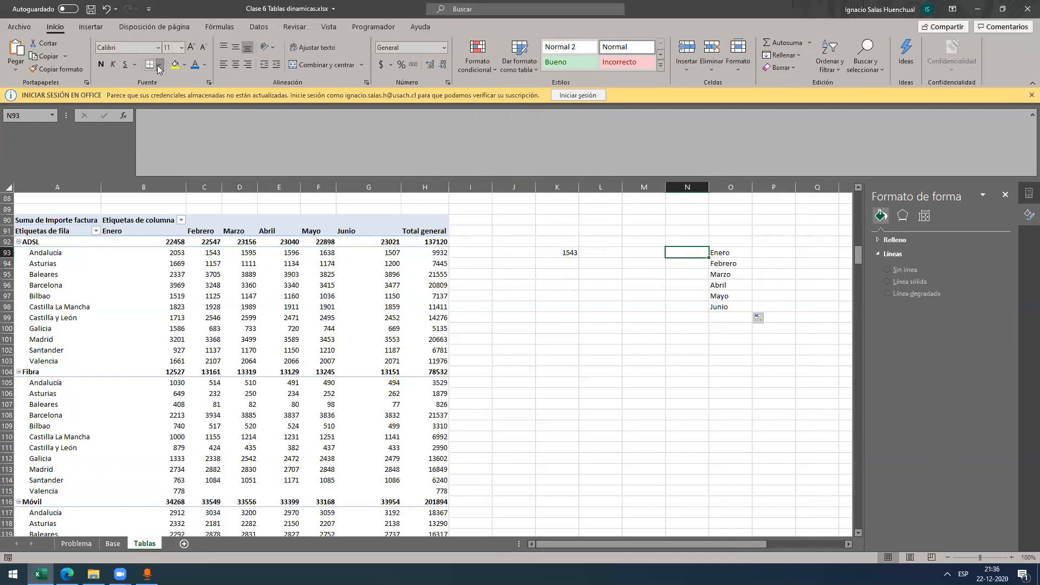
click(573, 317)
click(672, 254)
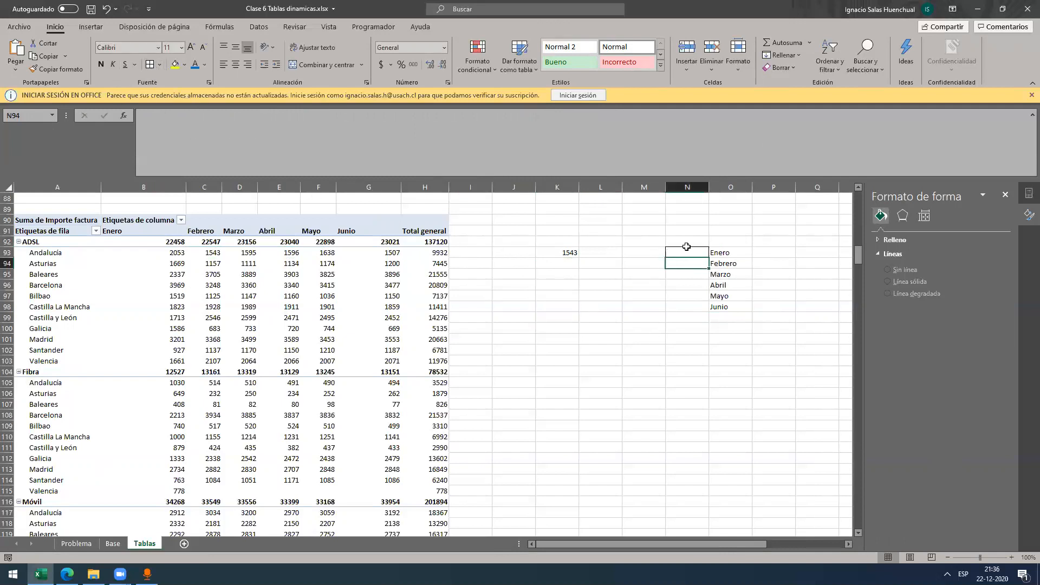
click(264, 32)
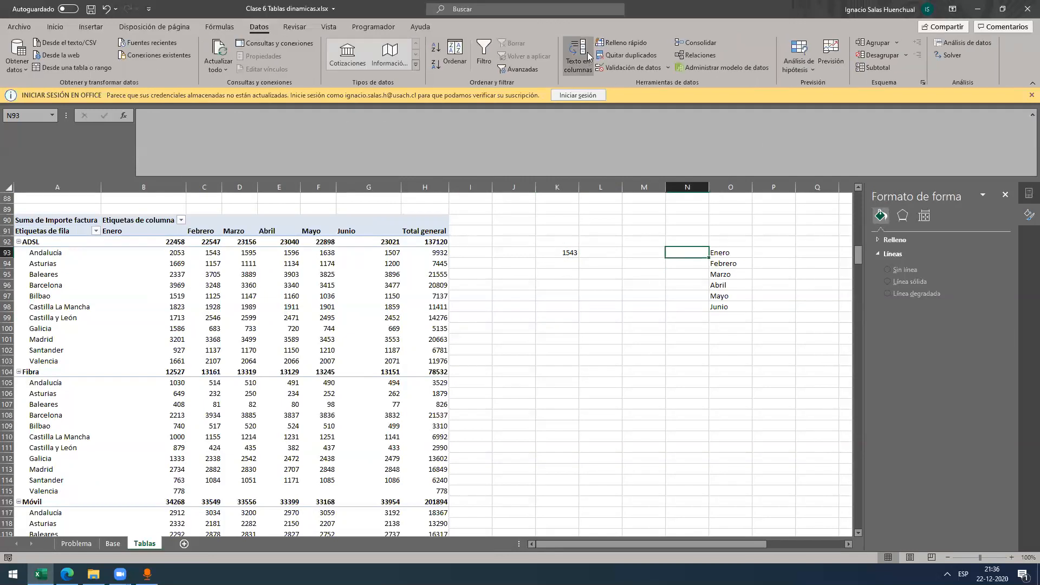
click(623, 66)
click(319, 281)
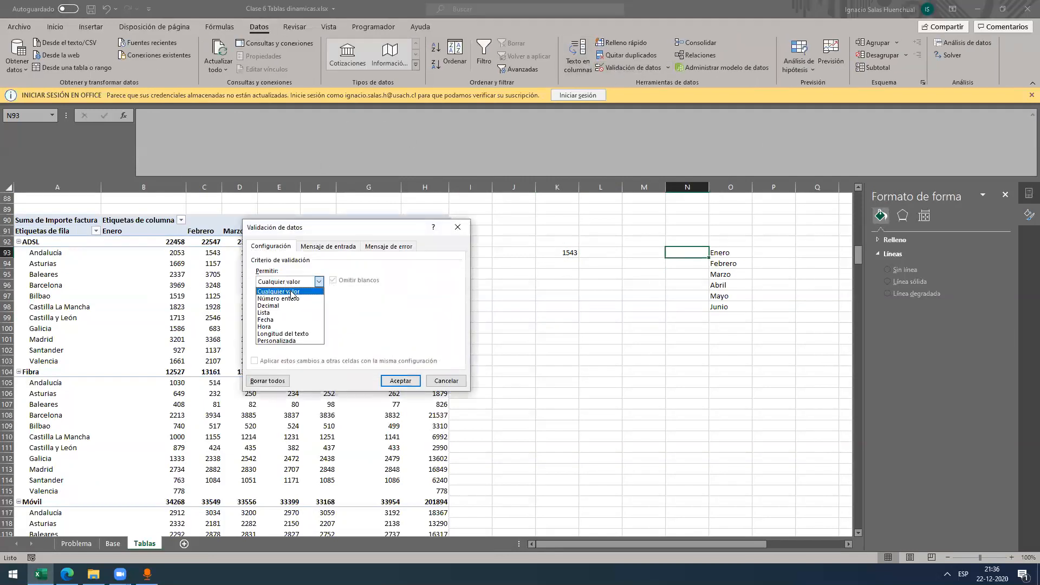
click(323, 311)
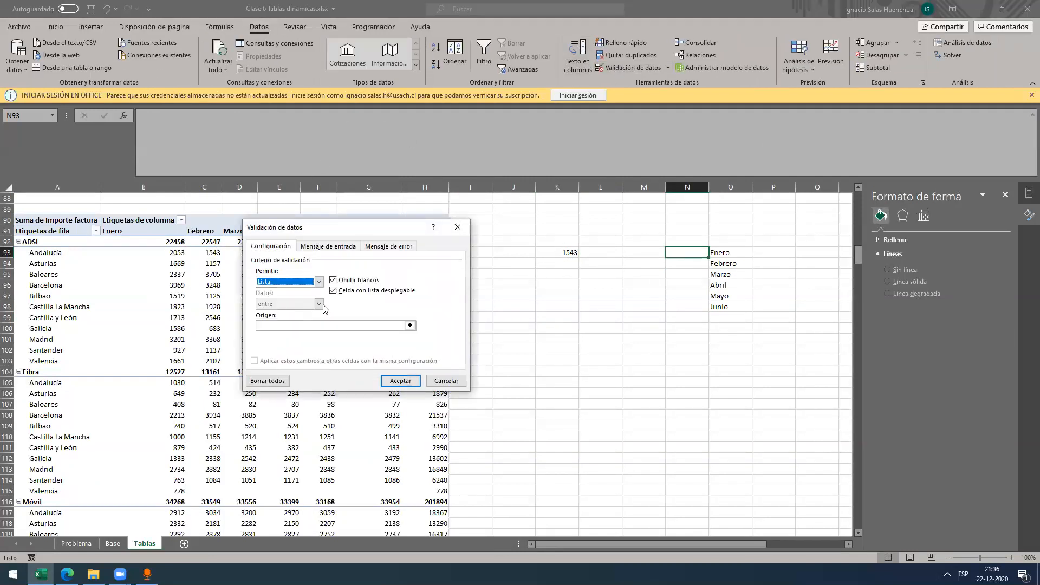
click(410, 325)
drag(730, 251, 726, 304)
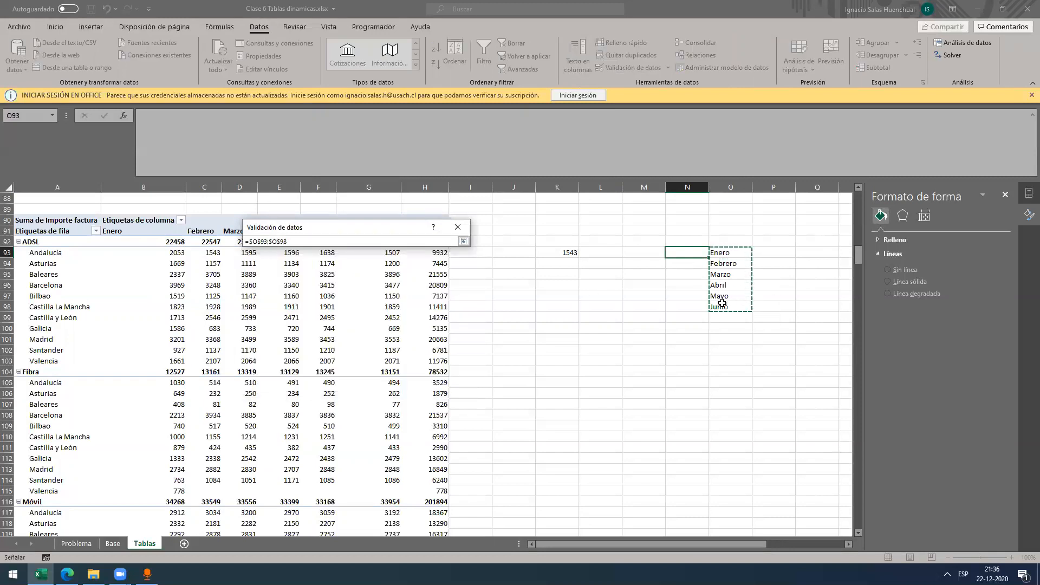
key(Return)
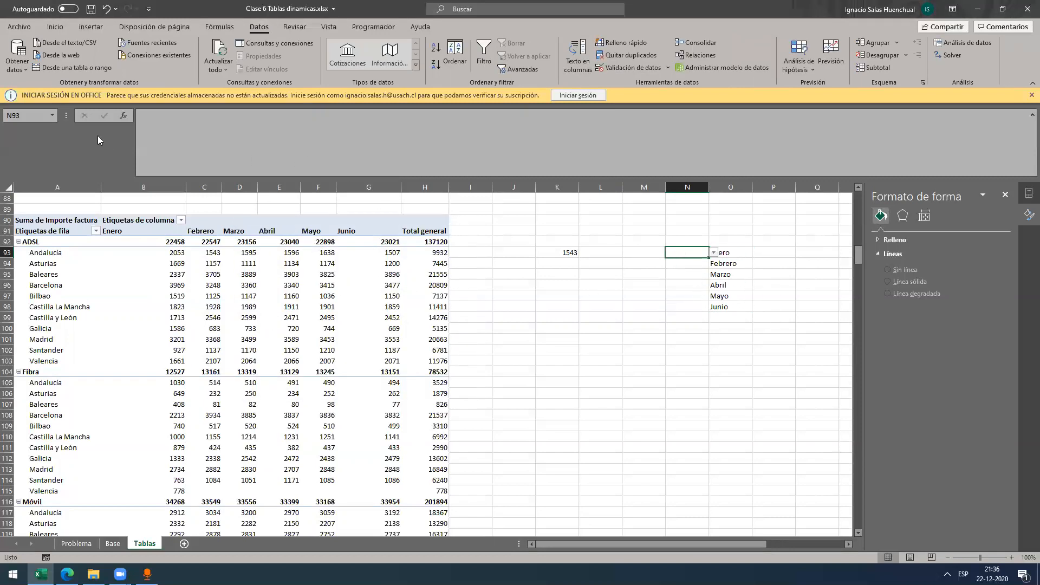
Step: Assign the defined name "mes" to cell N93
click(30, 112)
text(mes)
key(Return)
click(675, 273)
click(683, 254)
Step: Replace the fixed month element in K93's IMPORTARDATOSDINAMICOS formula with the defined name mes
click(565, 252)
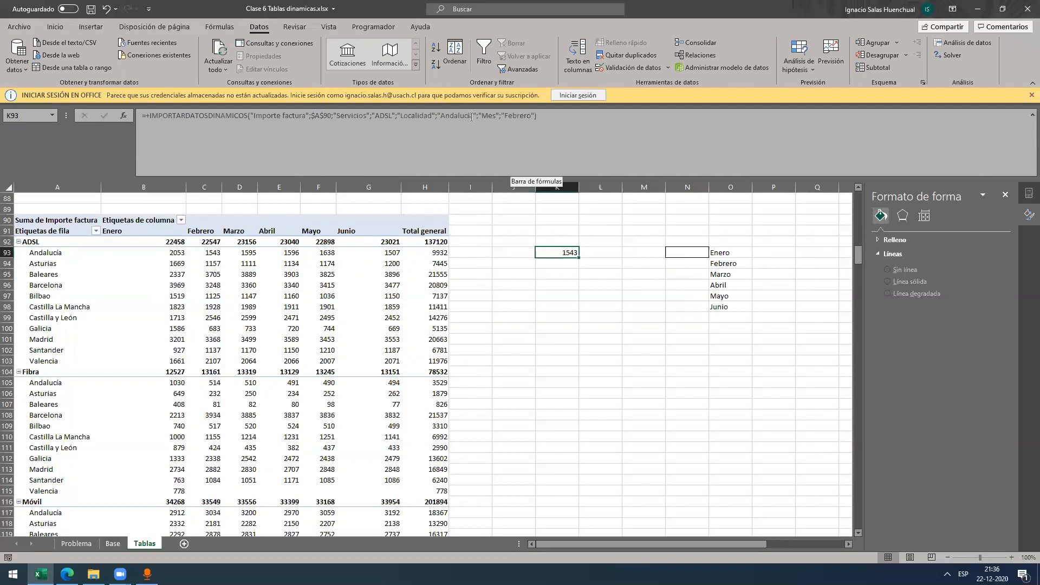
click(495, 116)
click(507, 118)
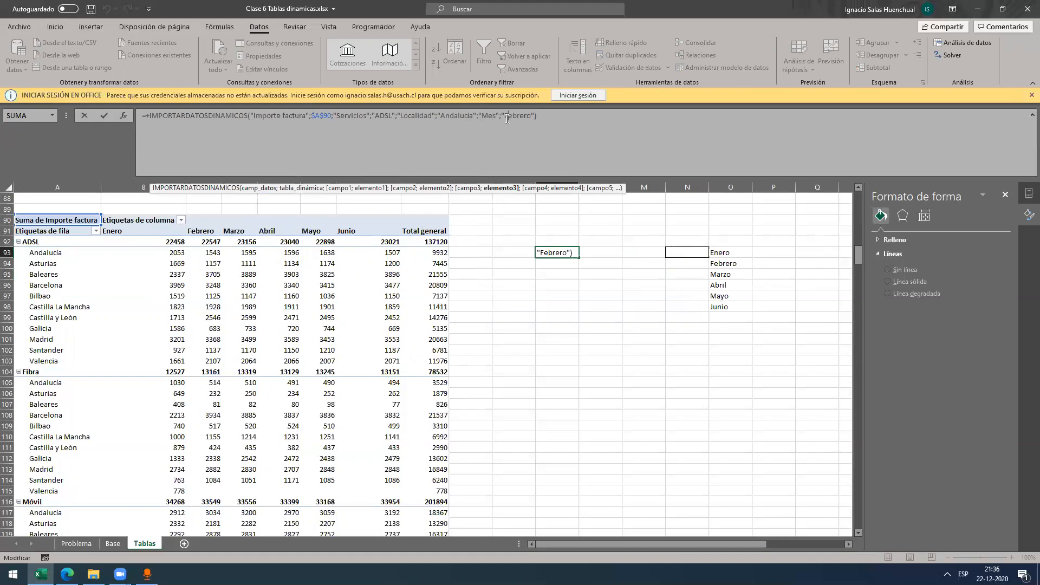
drag(509, 116, 537, 119)
text(mes)
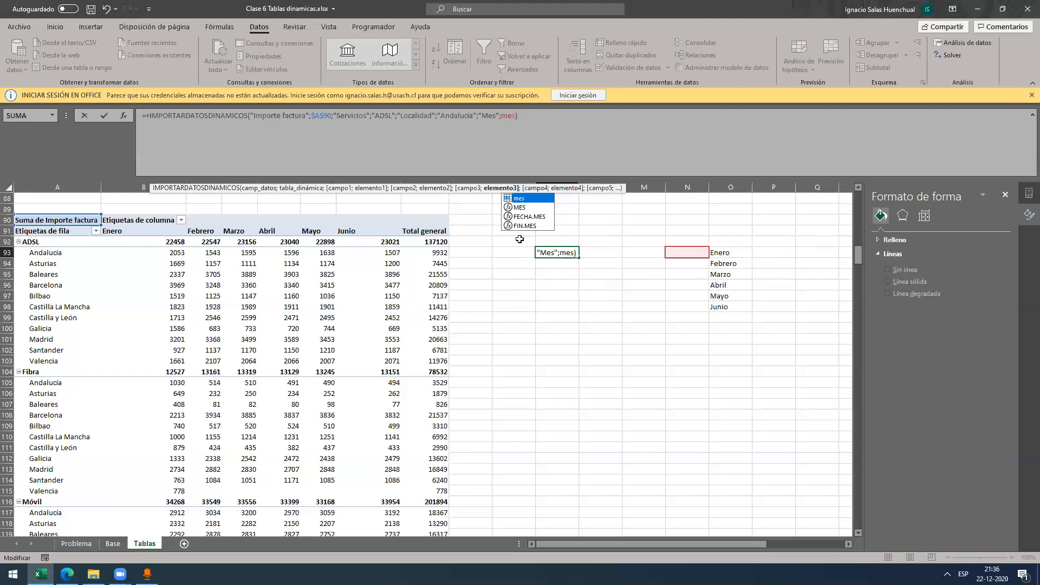
key(Return)
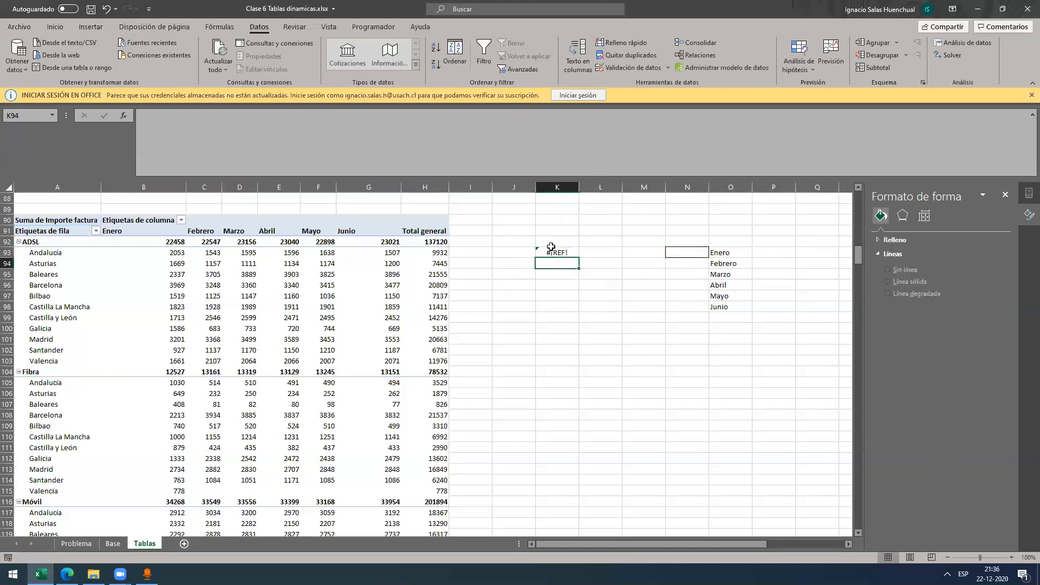
Step: Choose Enero from the month drop-down list in N93
click(686, 254)
click(715, 253)
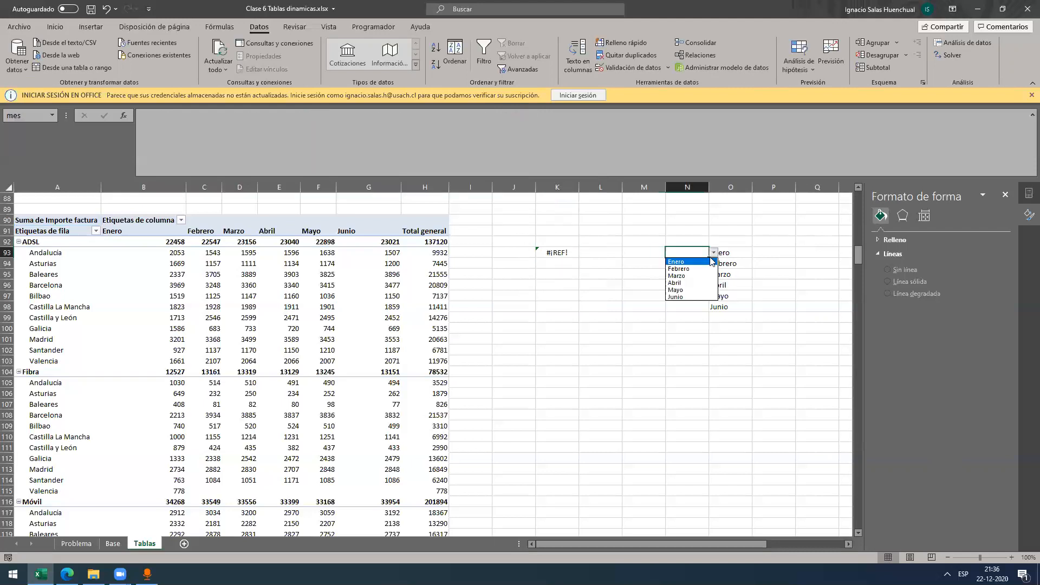
click(711, 257)
click(714, 253)
click(702, 261)
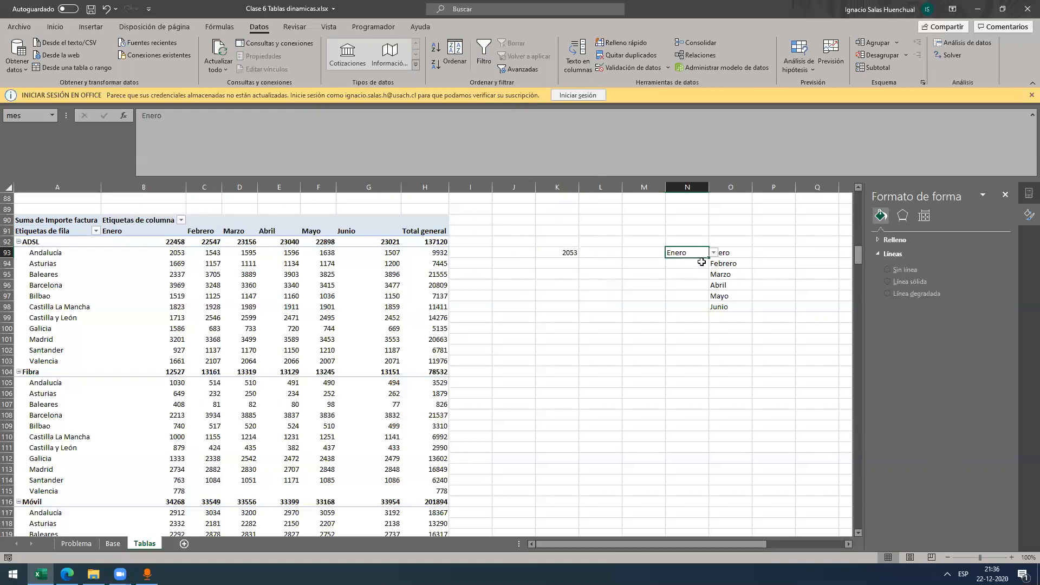
Step: Evaluate the mes argument inside K93's formula, then leave the formula without saving the evaluation
click(566, 251)
drag(501, 116, 518, 117)
key(F9)
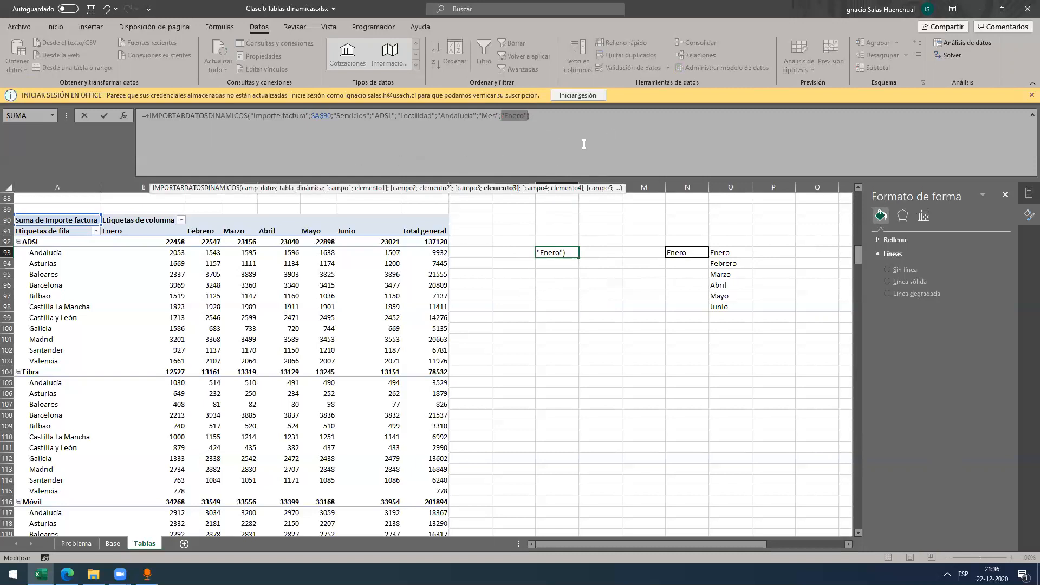
key(Escape)
Step: Test the month drop-down list in N93 by choosing Abril, Mayo and Junio in turn
click(704, 252)
click(714, 252)
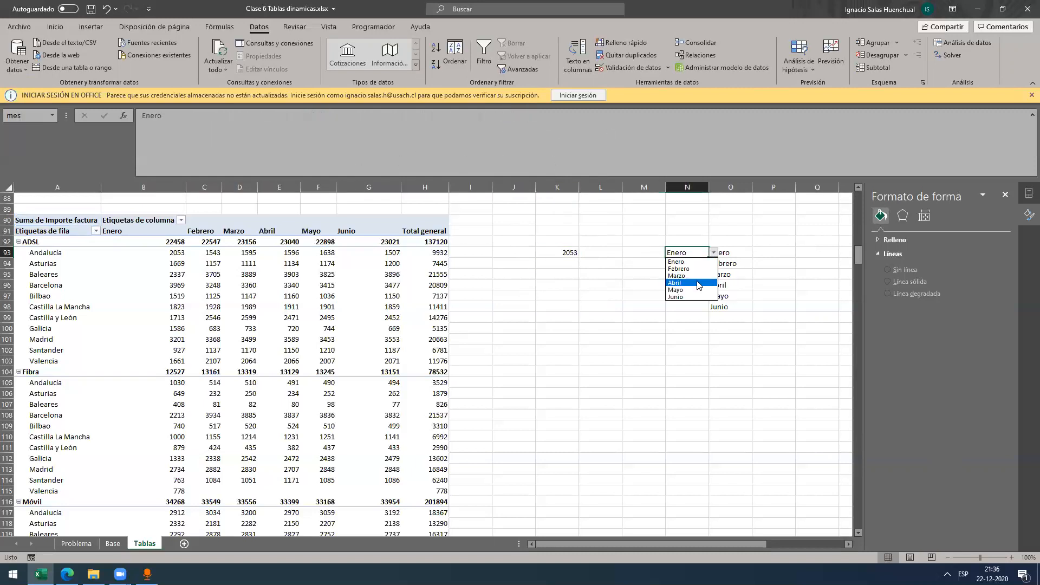
click(699, 283)
click(713, 253)
click(691, 290)
click(714, 252)
click(713, 252)
click(714, 252)
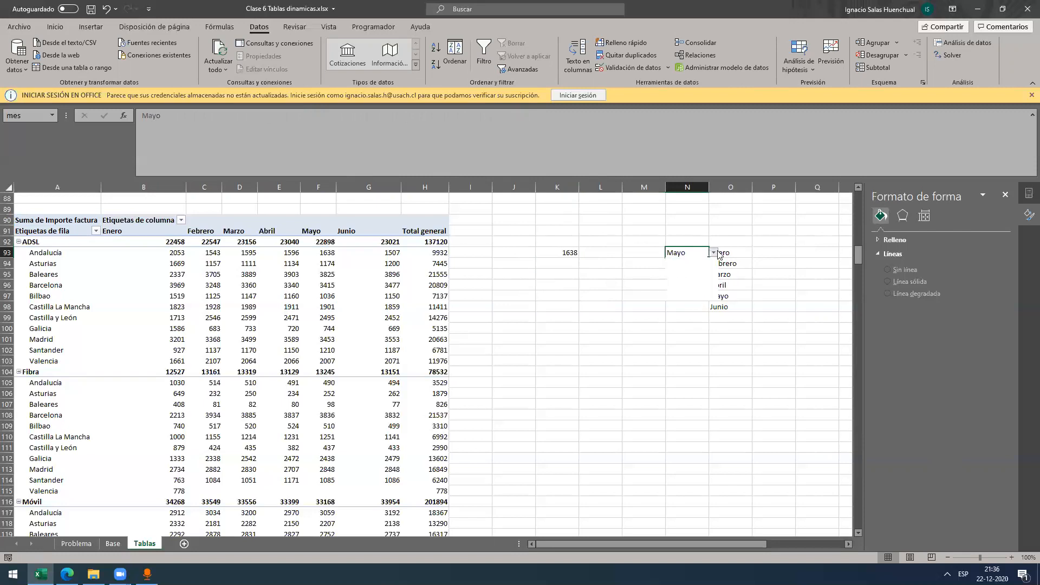
click(684, 299)
Step: Examine the service, locality and mes arguments of K93's IMPORTARDATOSDINAMICOS formula against the pivot table, leaving the formula as it is
click(561, 253)
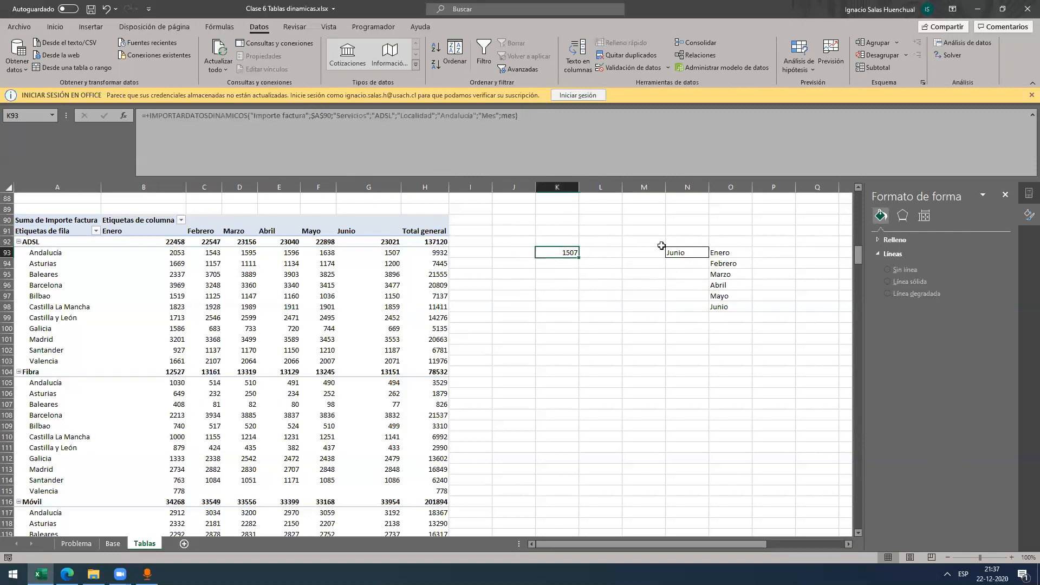
click(210, 273)
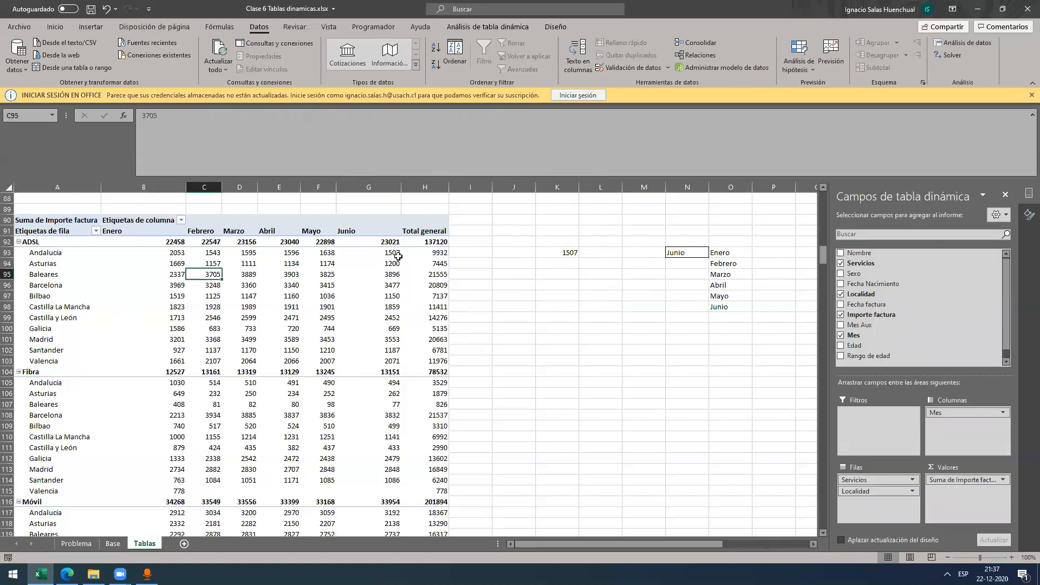
scroll(408, 275, up, 1)
scroll(458, 245, down, 1)
scroll(518, 275, up, 1)
click(551, 284)
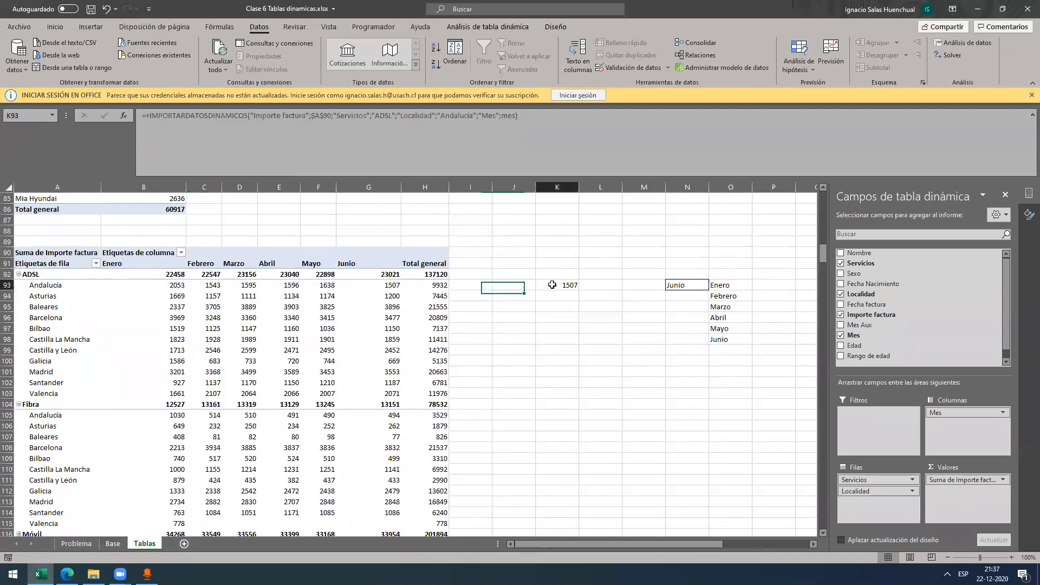
drag(452, 151, 94, 104)
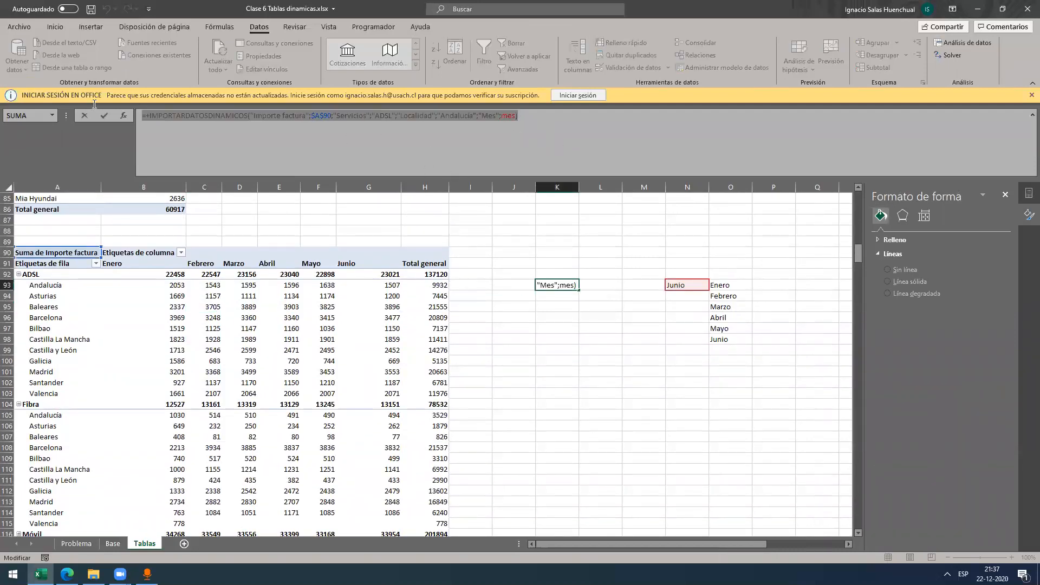
click(574, 137)
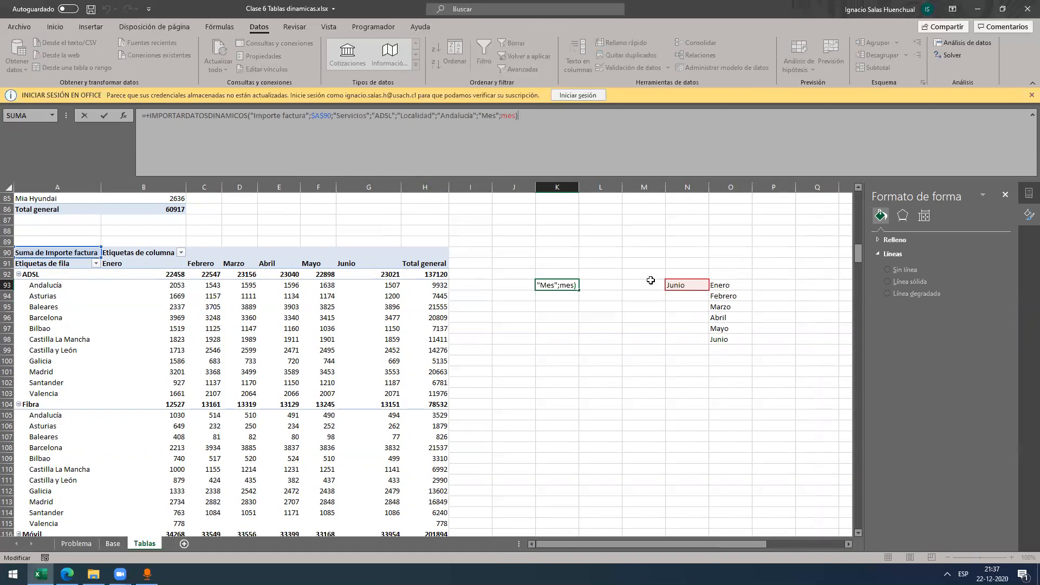
drag(443, 117, 473, 122)
mouse_move(389, 117)
mouse_down()
mouse_move(401, 117)
mouse_move(384, 117)
mouse_up()
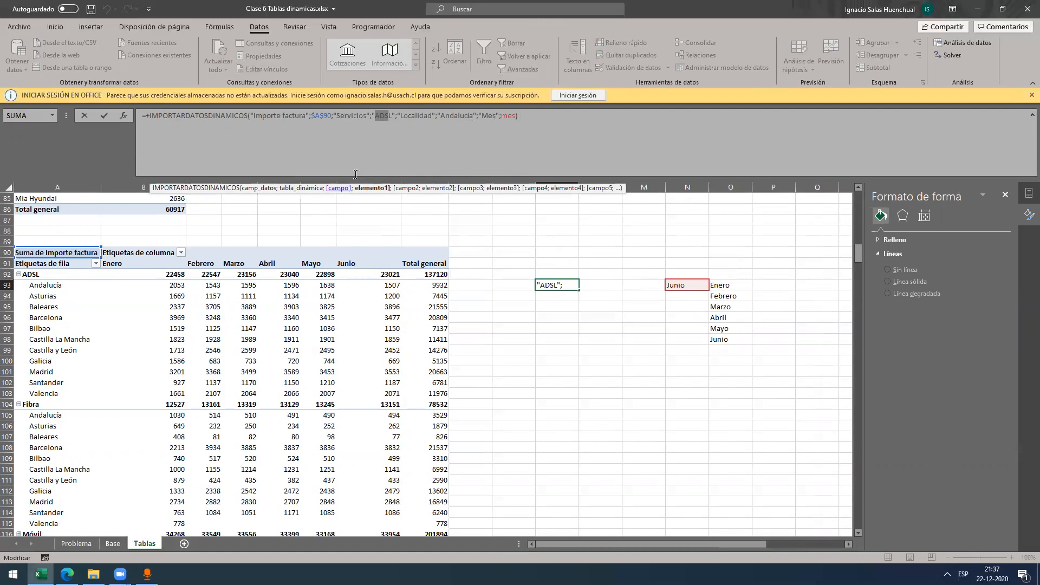
click(365, 115)
double_click(383, 115)
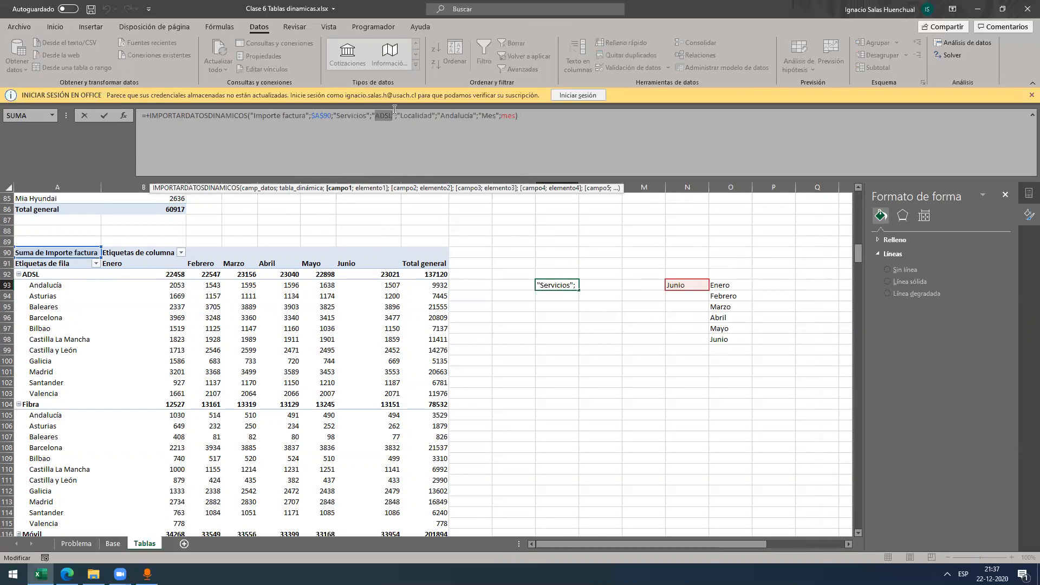
drag(456, 115, 465, 116)
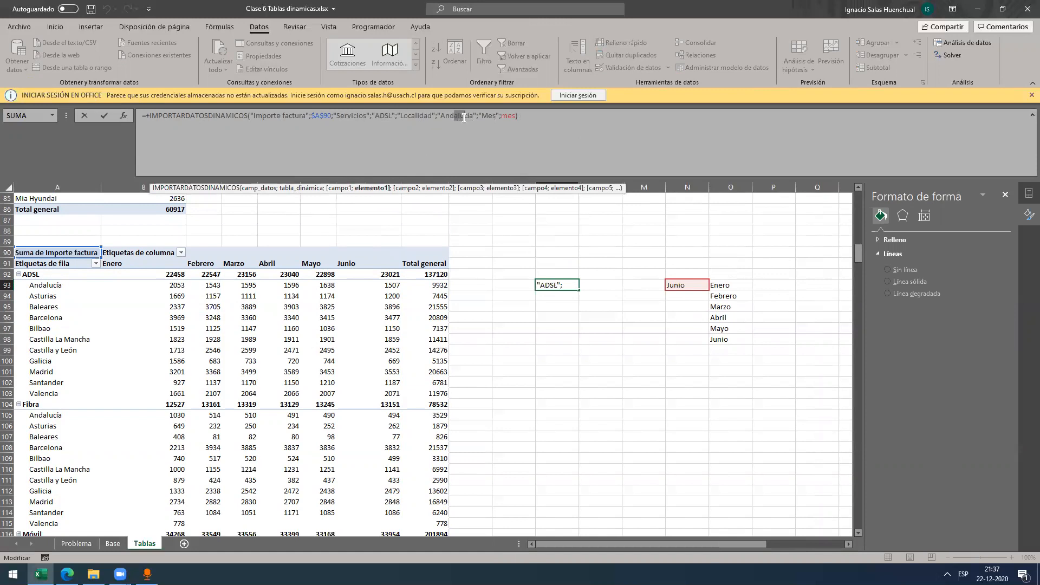
double_click(505, 115)
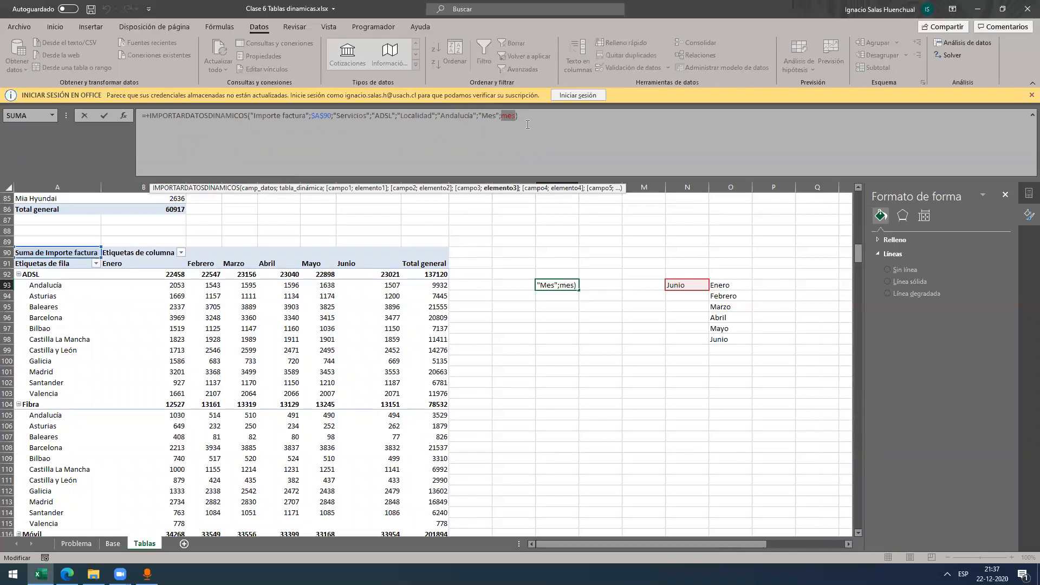
key(Return)
Step: Copy the ADSL locality names, Andalucía through Valencia, from A93:A103 of the pivot table to the cells starting at Q93
drag(718, 286, 731, 340)
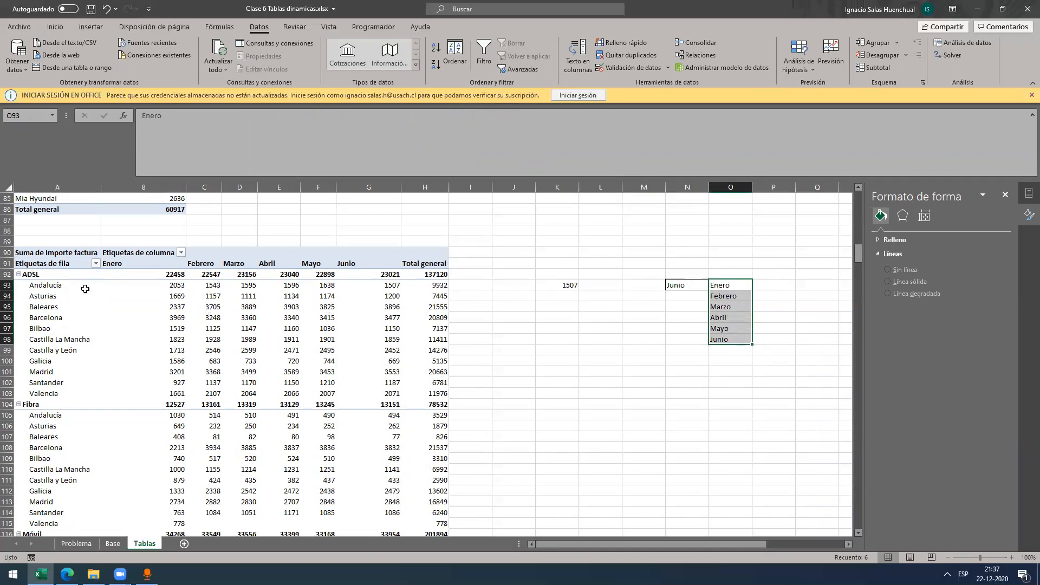
drag(41, 286, 59, 384)
key(ctrl+c)
click(801, 286)
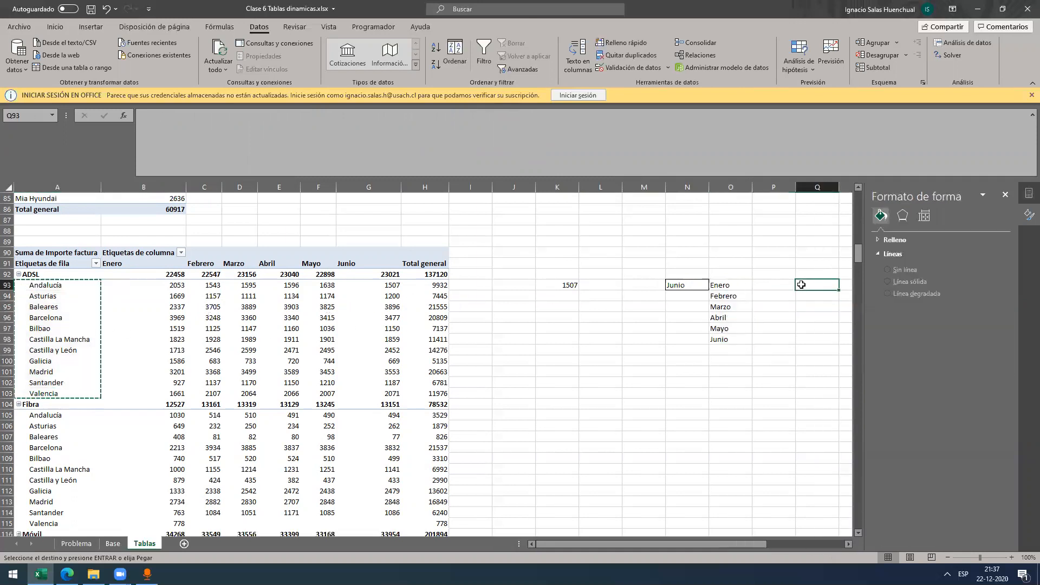
key(ctrl+v)
click(702, 358)
key(Right)
key(Right)
key(Right)
key(Right)
key(Right)
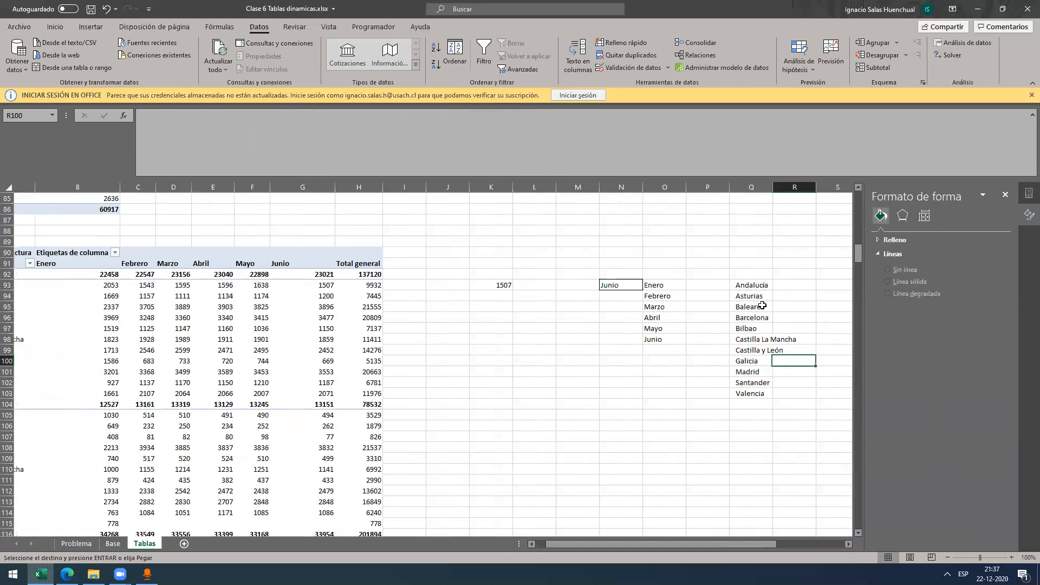
Step: Review the Localidad field argument in K93's formula together with the locality list in column Q, without changing the formula
click(475, 285)
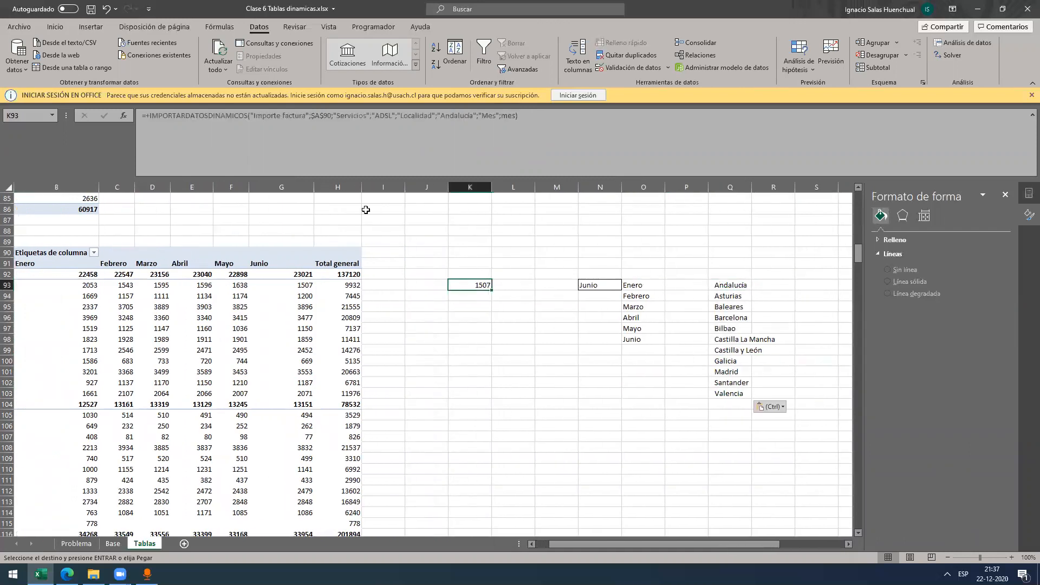
click(175, 116)
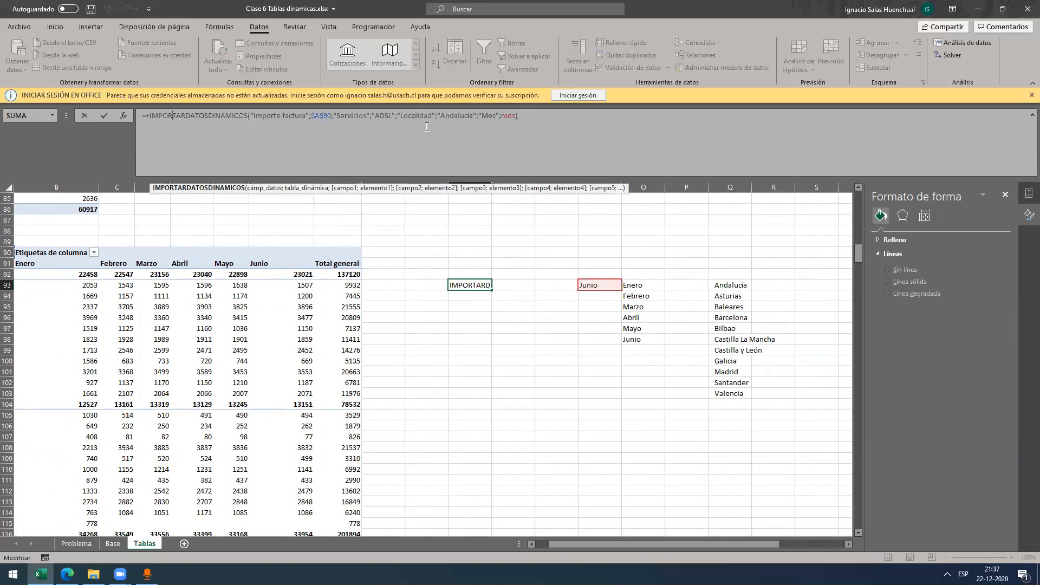
click(414, 114)
drag(418, 117, 436, 119)
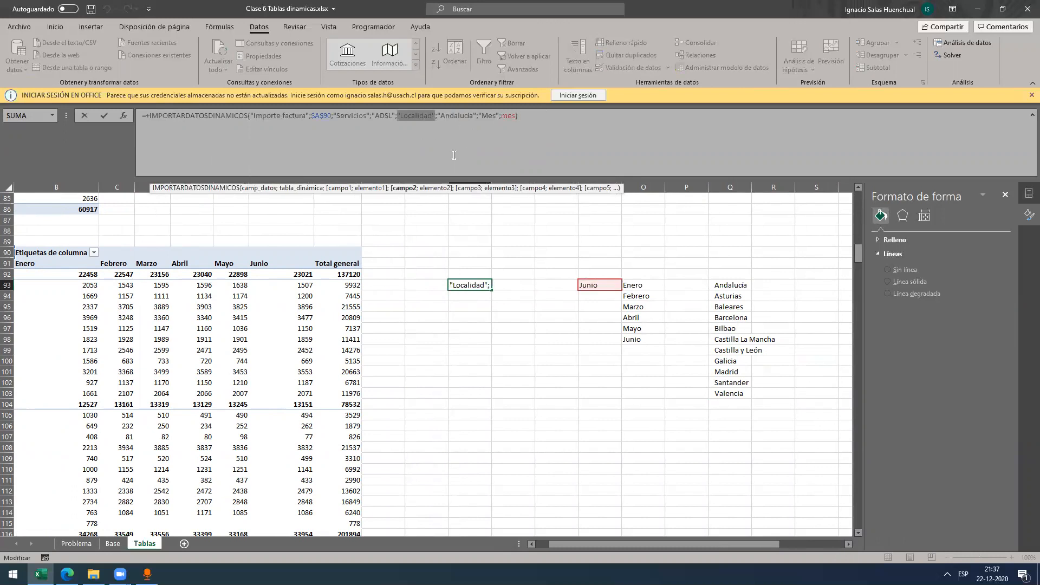
click(721, 287)
drag(722, 287, 721, 397)
click(490, 285)
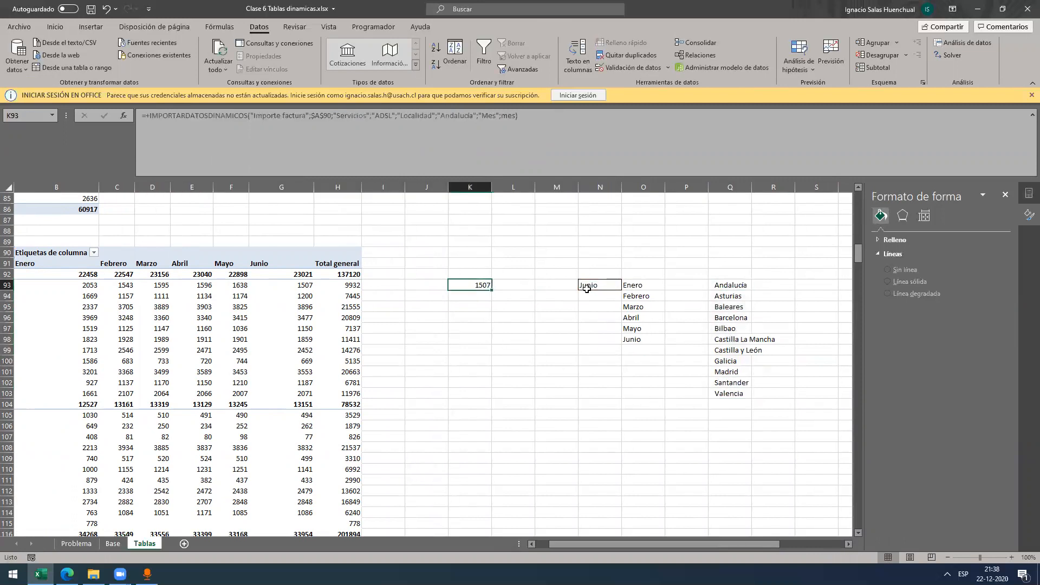
Step: Choose Abril from the month drop-down list in N93 and check the formula cell K93
click(604, 283)
click(626, 286)
click(612, 301)
click(626, 285)
click(598, 316)
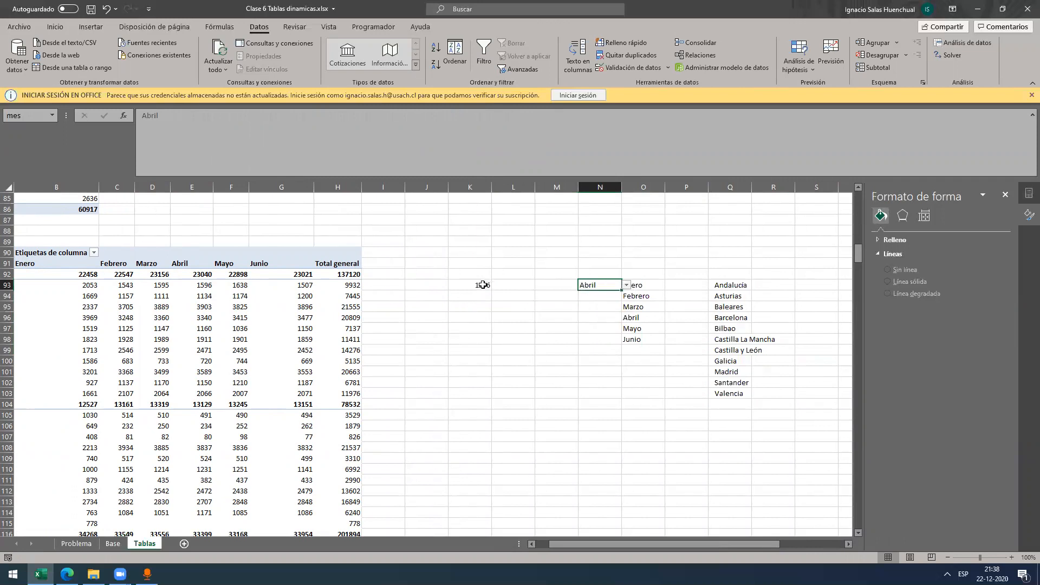
click(479, 285)
drag(605, 540, 587, 544)
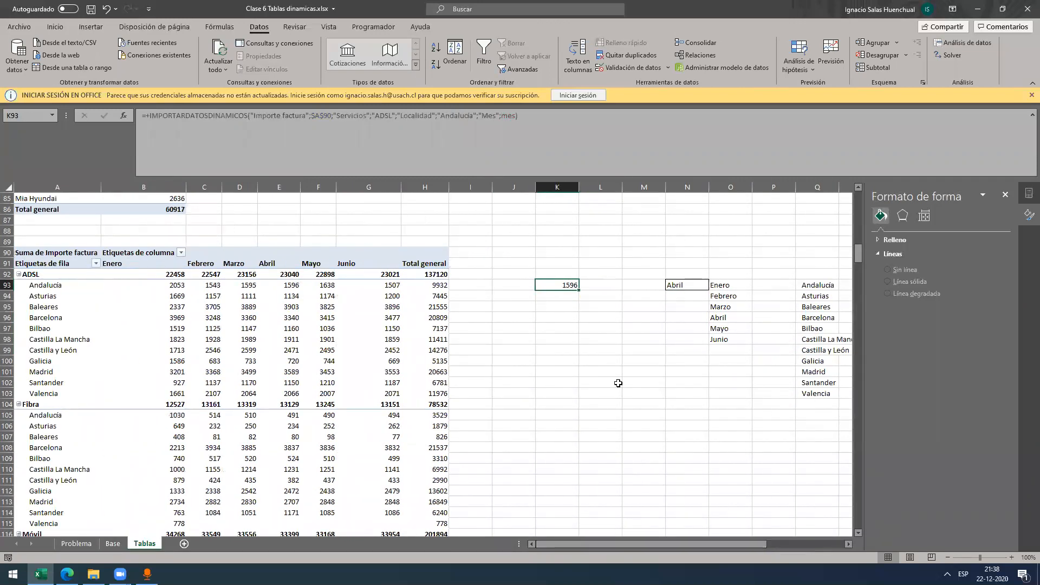
click(684, 284)
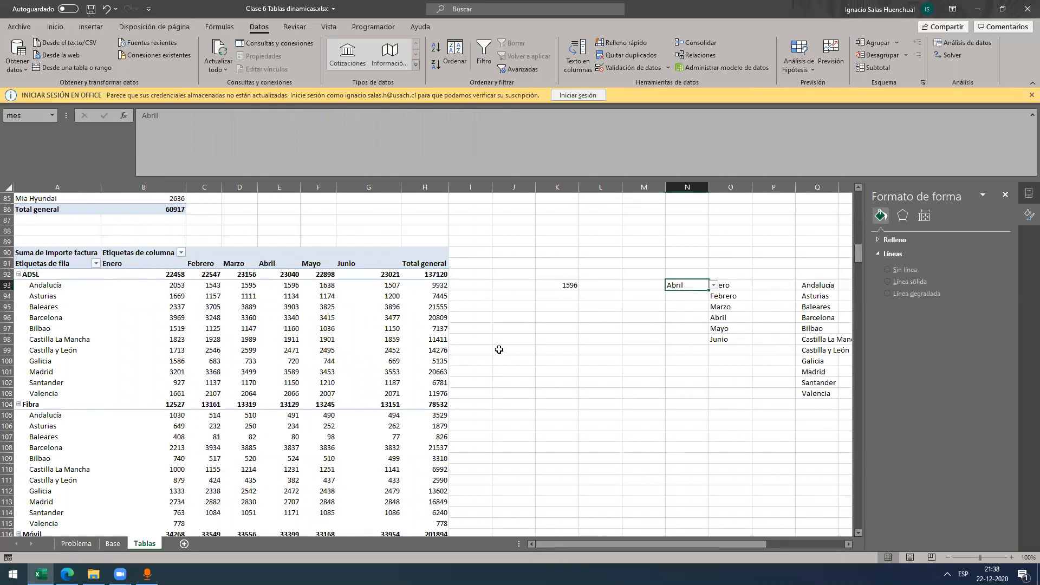
scroll(460, 323, down, 1)
scroll(461, 324, up, 1)
scroll(475, 365, up, 3)
scroll(453, 375, down, 3)
scroll(486, 352, up, 1)
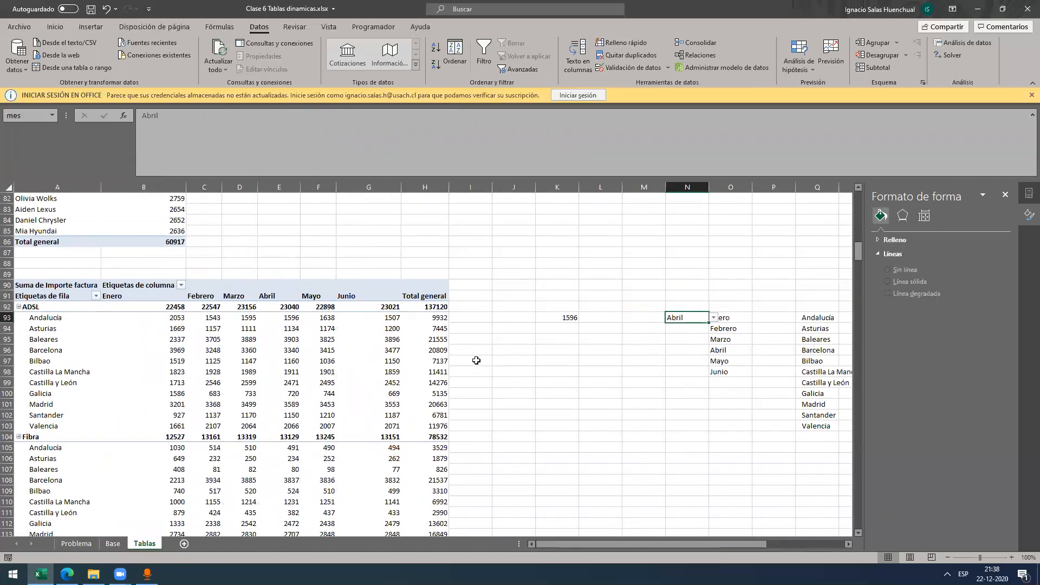
scroll(474, 361, down, 1)
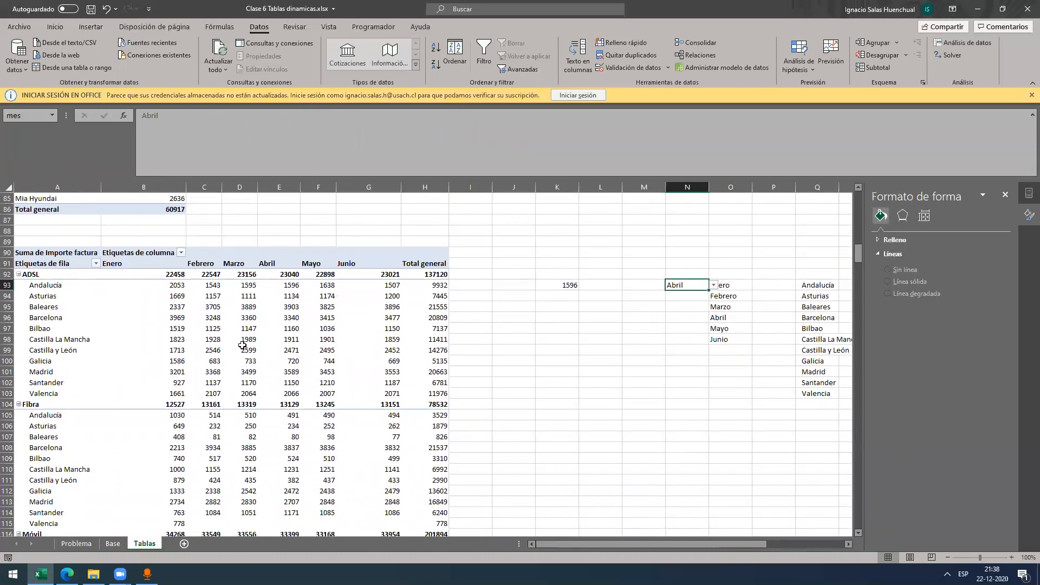
click(245, 341)
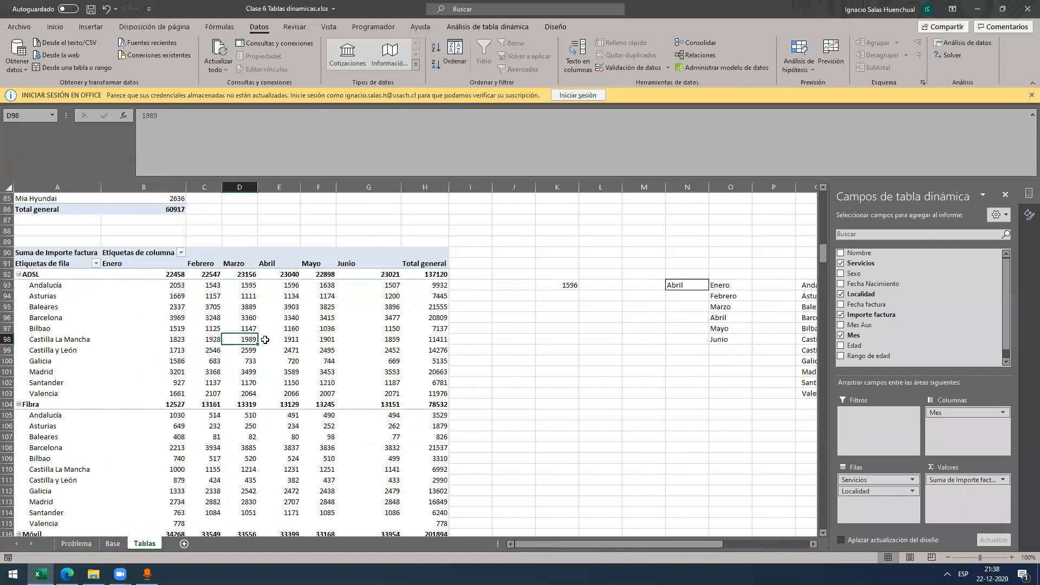
scroll(426, 377, up, 1)
click(560, 404)
scroll(575, 362, down, 2)
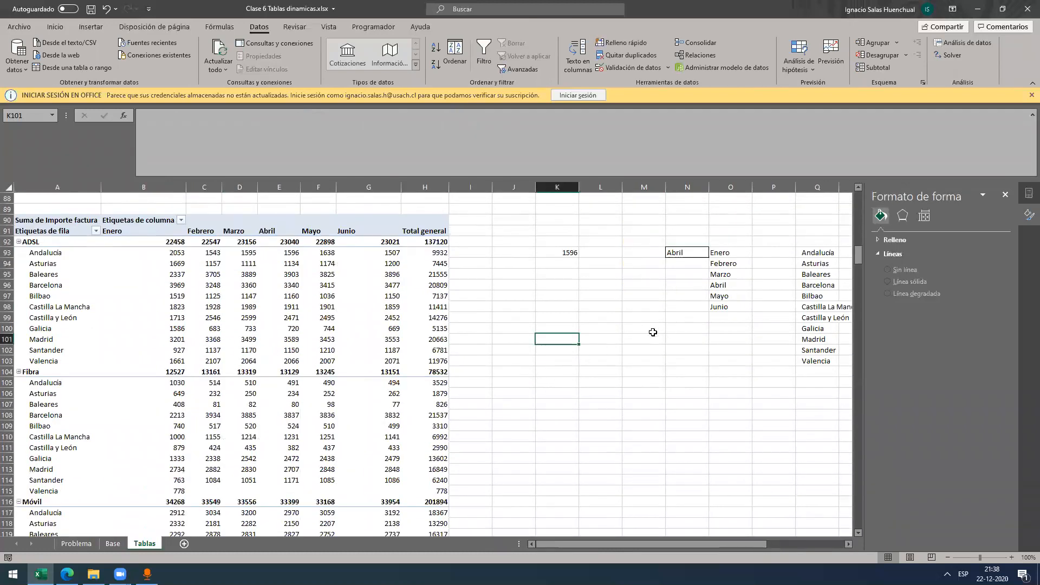
scroll(654, 333, up, 1)
Step: Examine which elements of K93's formula can vary: the ADSL service, the Andalucía locality and the mes name
click(549, 283)
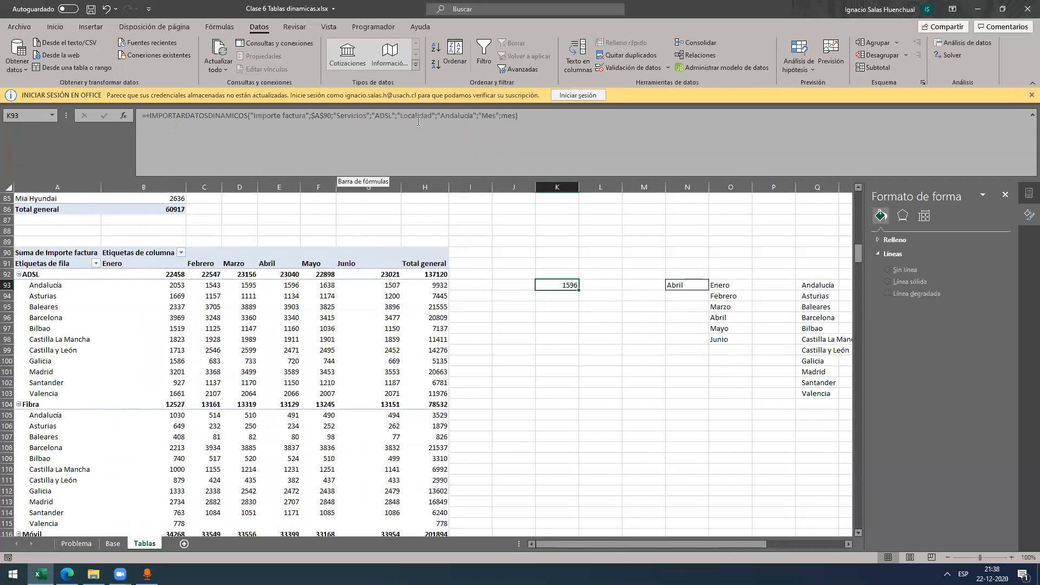
click(391, 117)
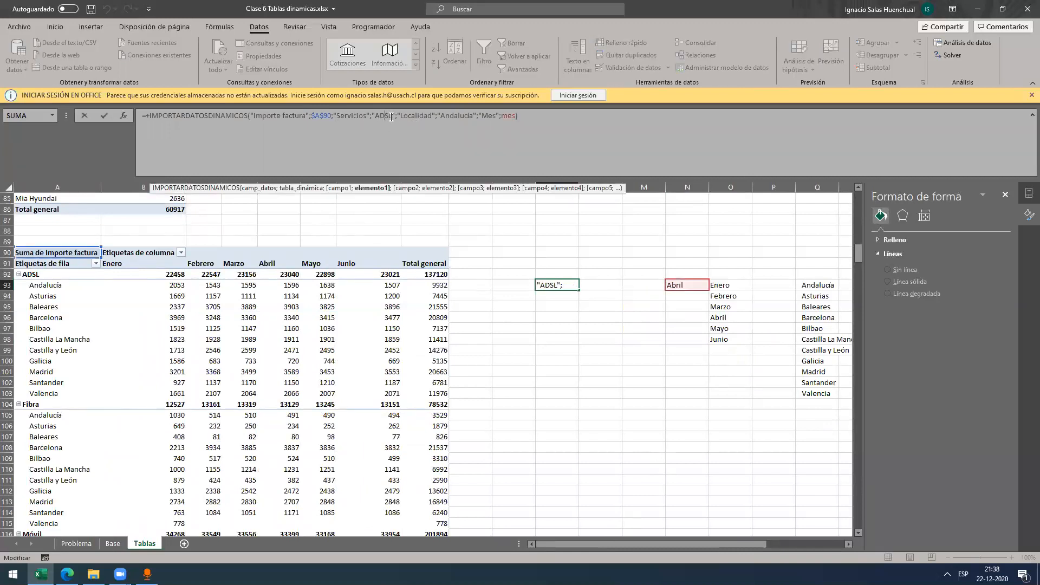
click(446, 116)
click(496, 116)
click(503, 116)
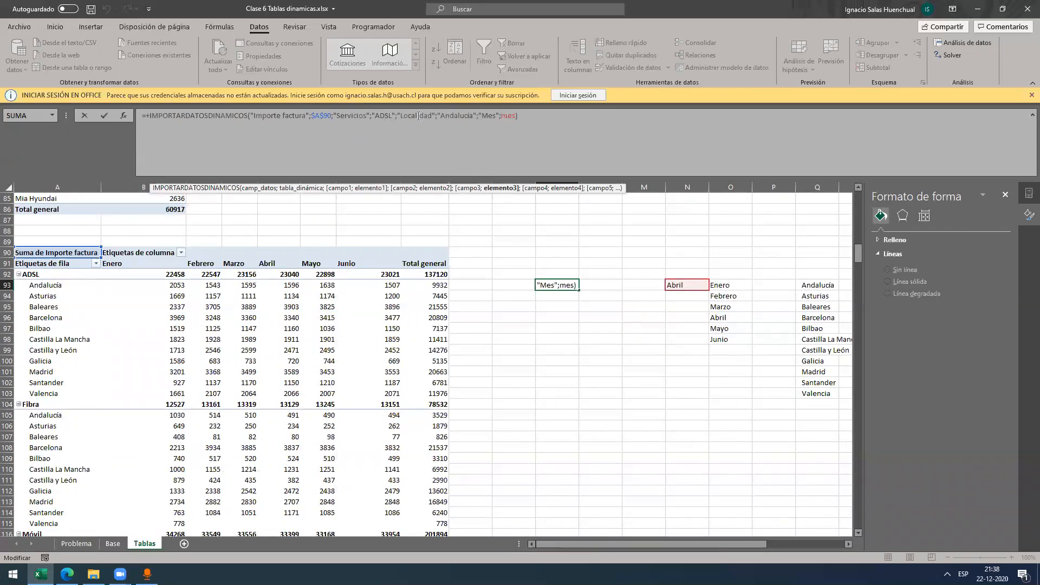
click(381, 116)
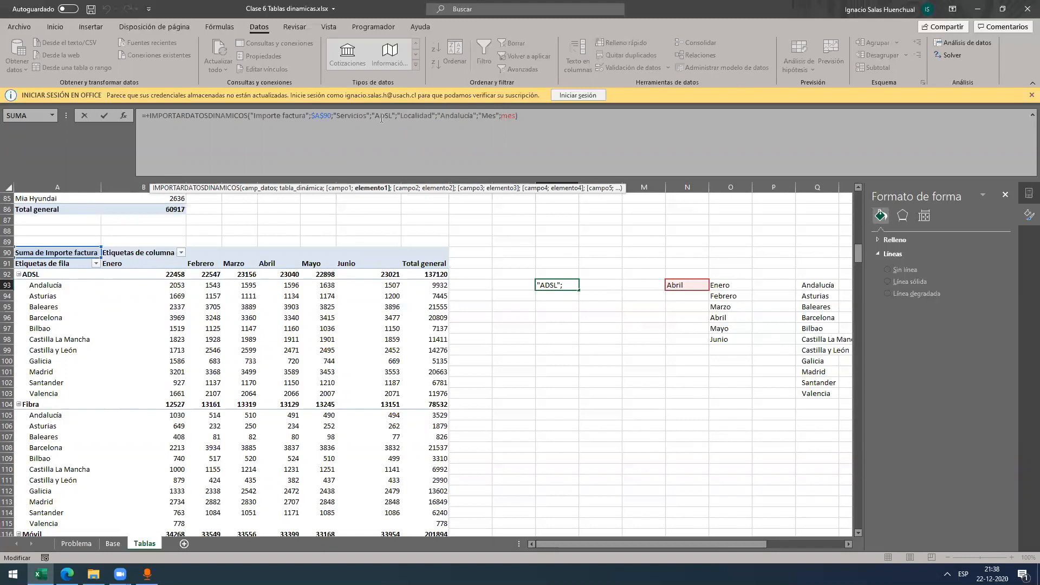
click(507, 117)
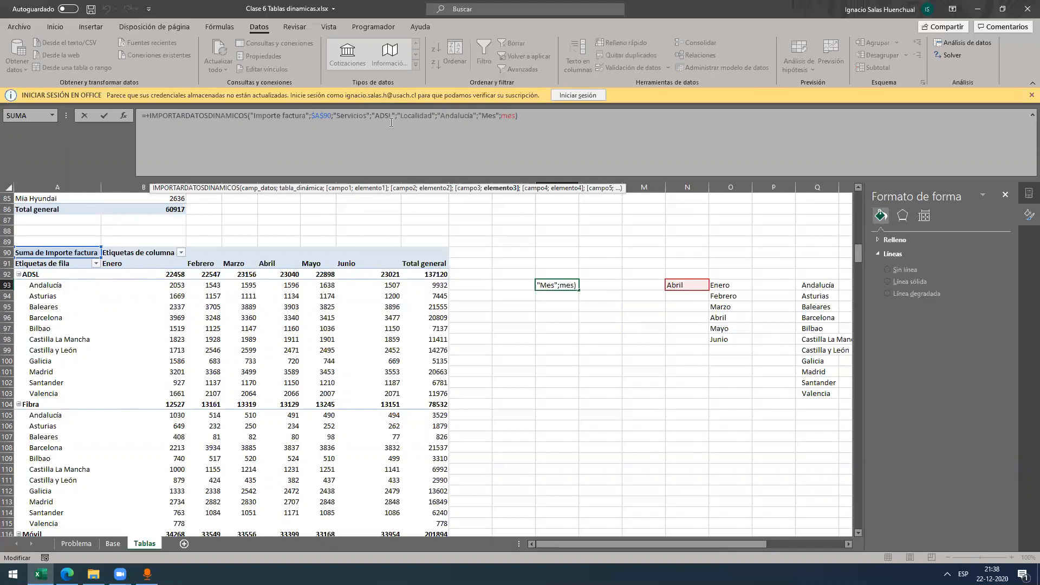
drag(371, 119, 468, 125)
click(469, 125)
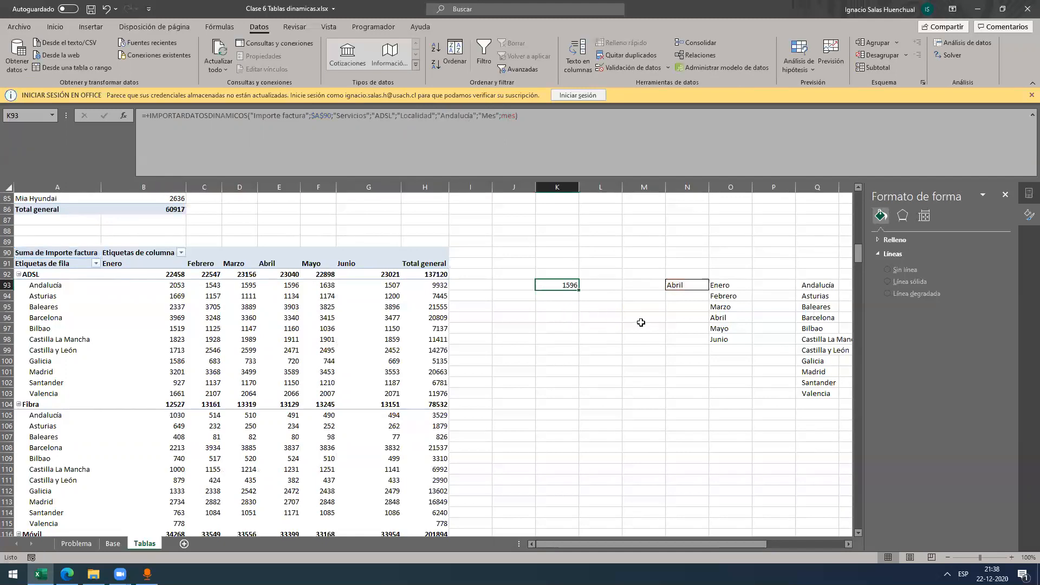
click(566, 317)
click(559, 282)
Step: Open the Windows calendar, look ahead to January 2021, and return to the worksheet
click(993, 575)
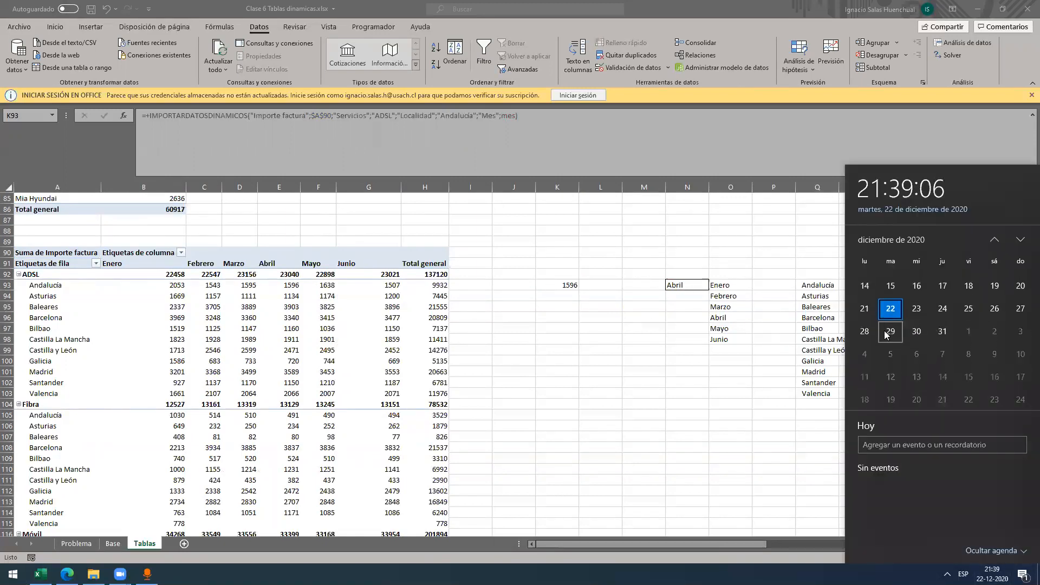
scroll(887, 337, down, 1)
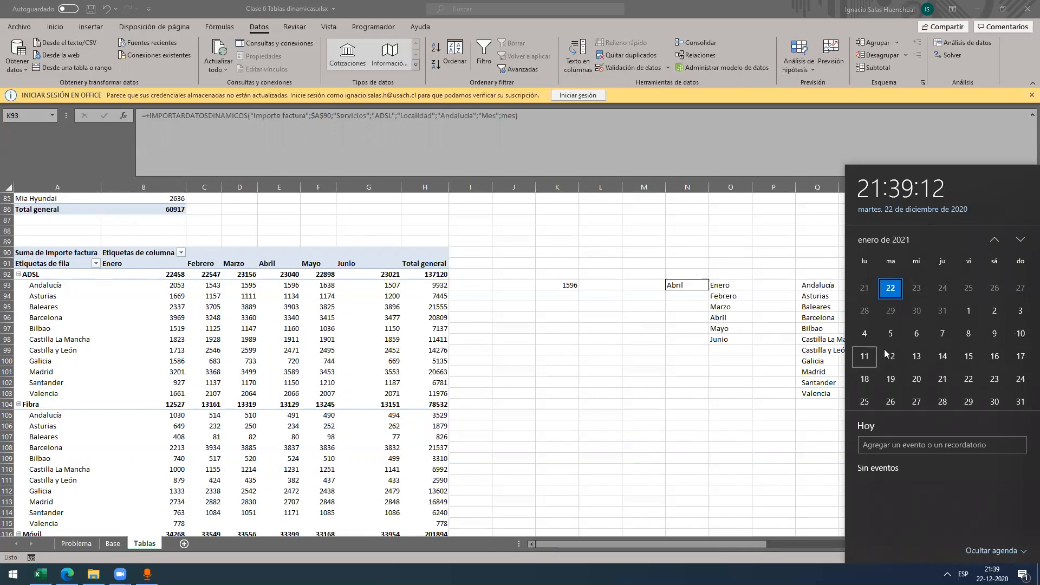
click(515, 314)
click(519, 275)
click(522, 286)
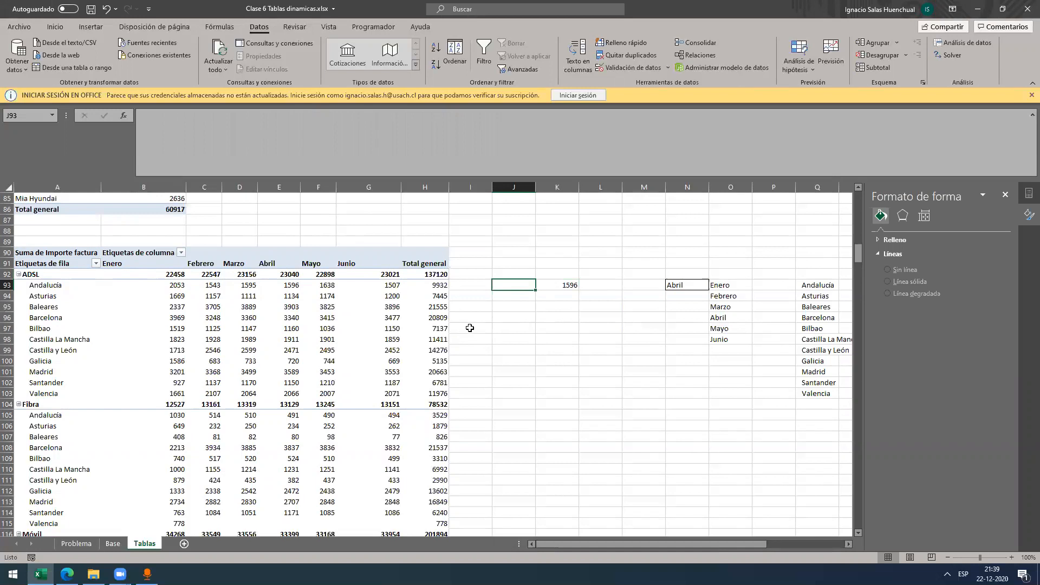
scroll(493, 313, down, 1)
scroll(134, 310, up, 1)
click(108, 308)
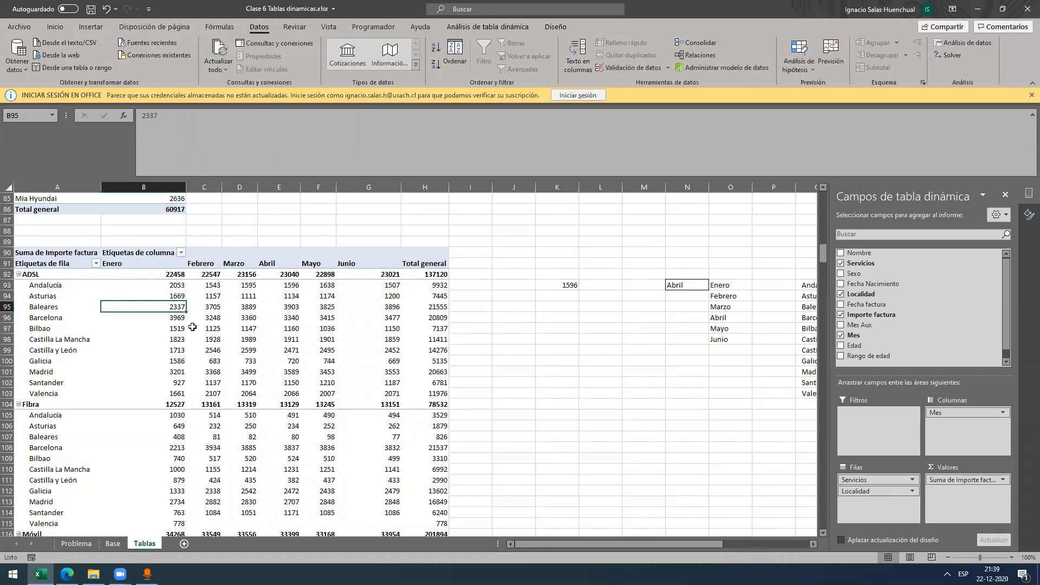
Step: Choose Marzo from the month drop-down list in N93
scroll(192, 326, down, 3)
scroll(242, 342, up, 2)
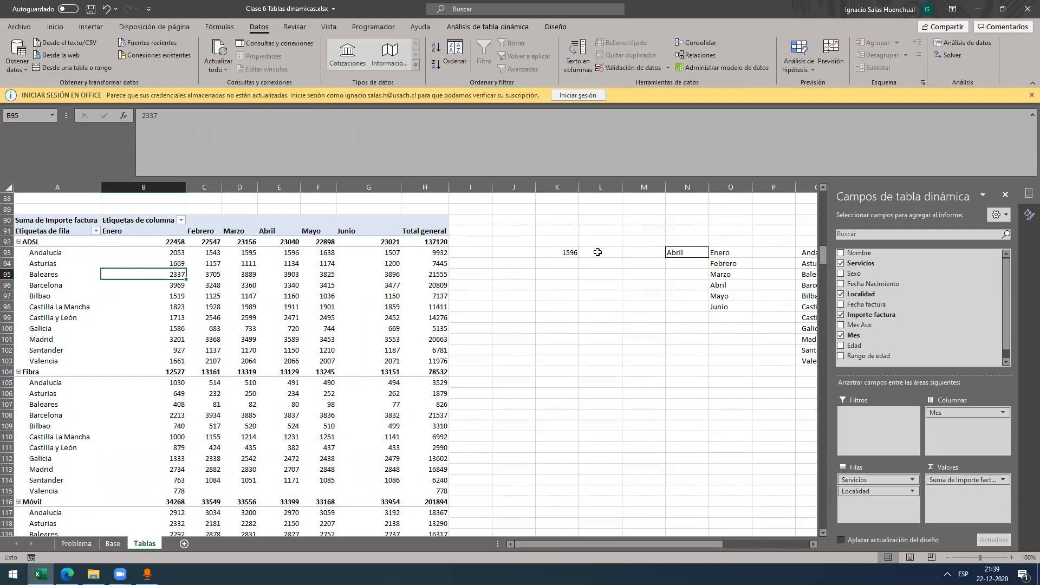
click(705, 252)
click(713, 253)
click(678, 262)
click(713, 253)
click(678, 276)
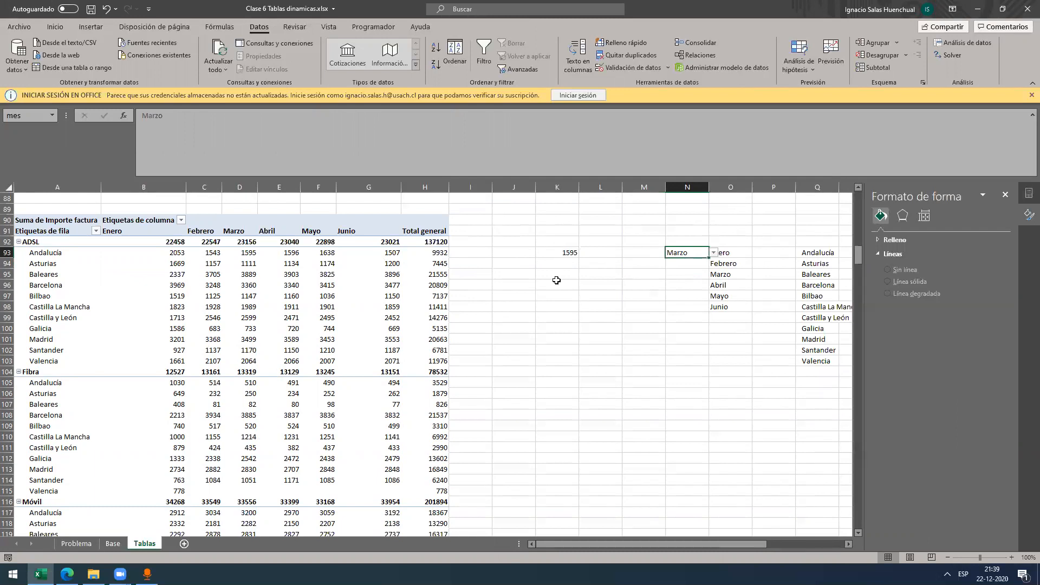
click(556, 281)
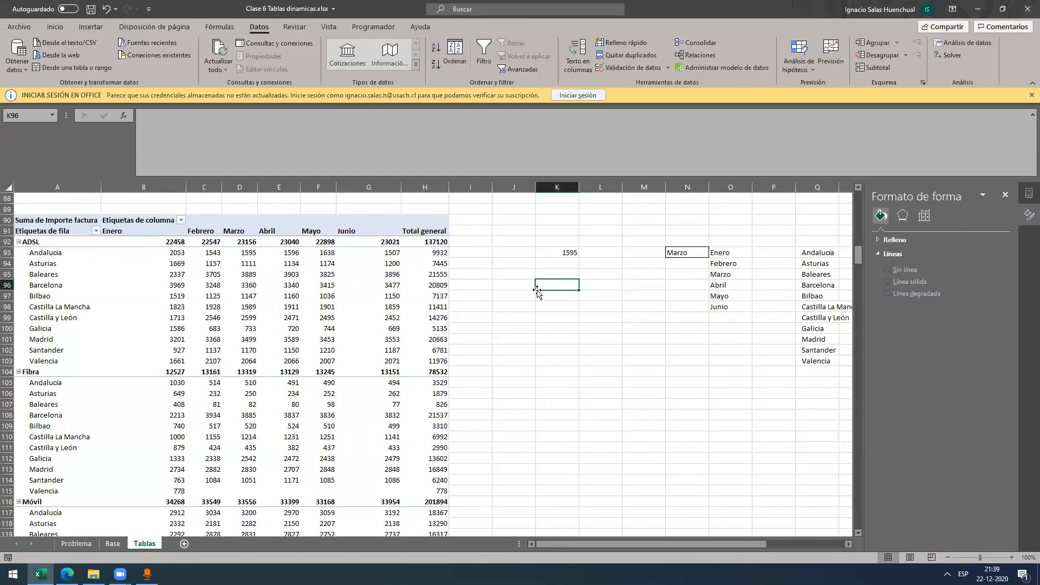
Step: Review K93's IMPORTARDATOSDINAMICOS formula and the earlier pivot tables and charts on the Tablas sheet, leaving the formula unchanged
scroll(537, 292, up, 2)
click(567, 317)
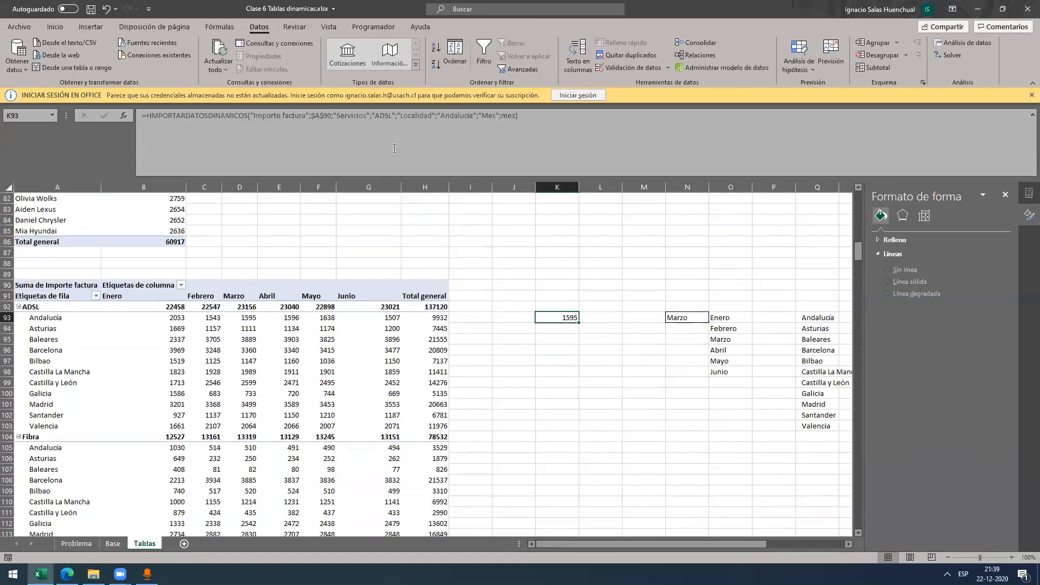
scroll(319, 318, up, 20)
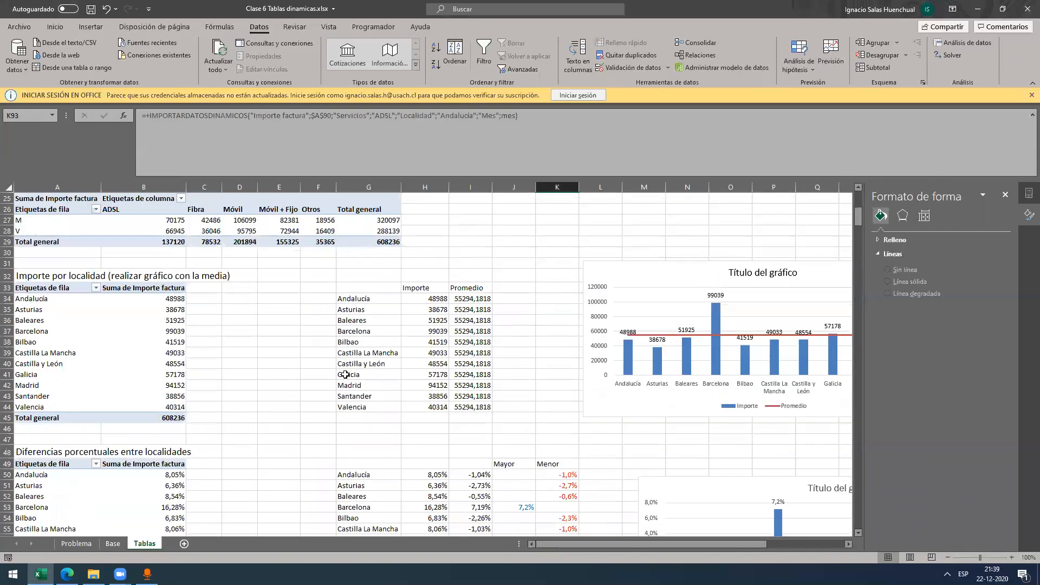
scroll(303, 341, up, 2)
scroll(320, 316, down, 20)
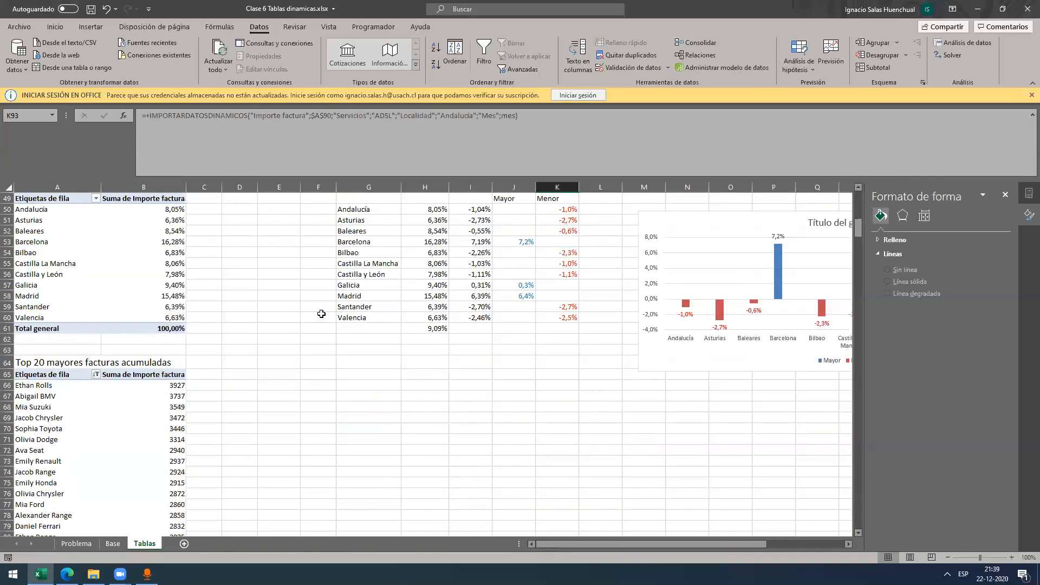
scroll(324, 317, down, 4)
scroll(328, 318, up, 1)
drag(519, 157, 512, 132)
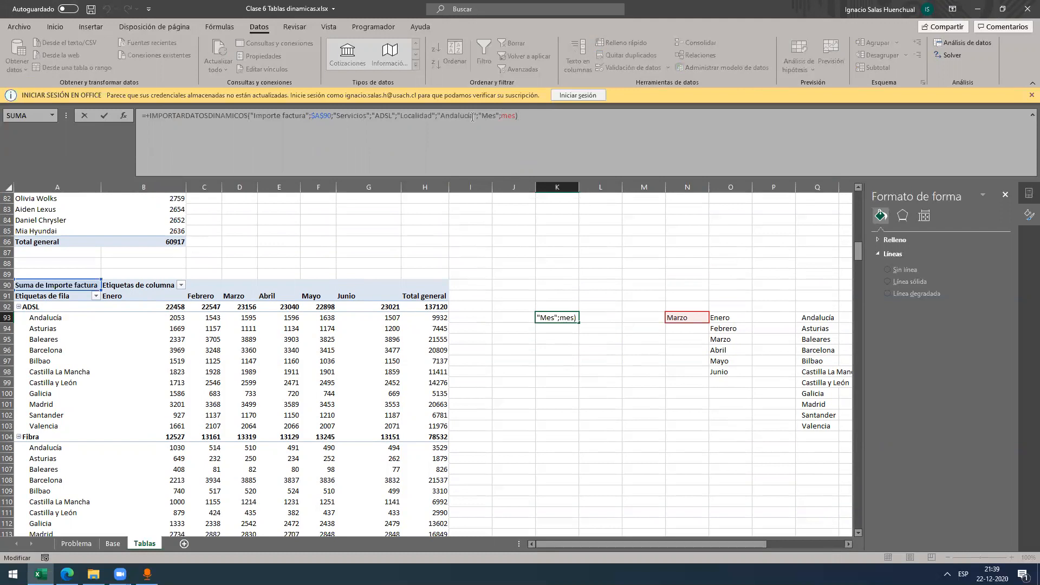
key(ctrl+Return)
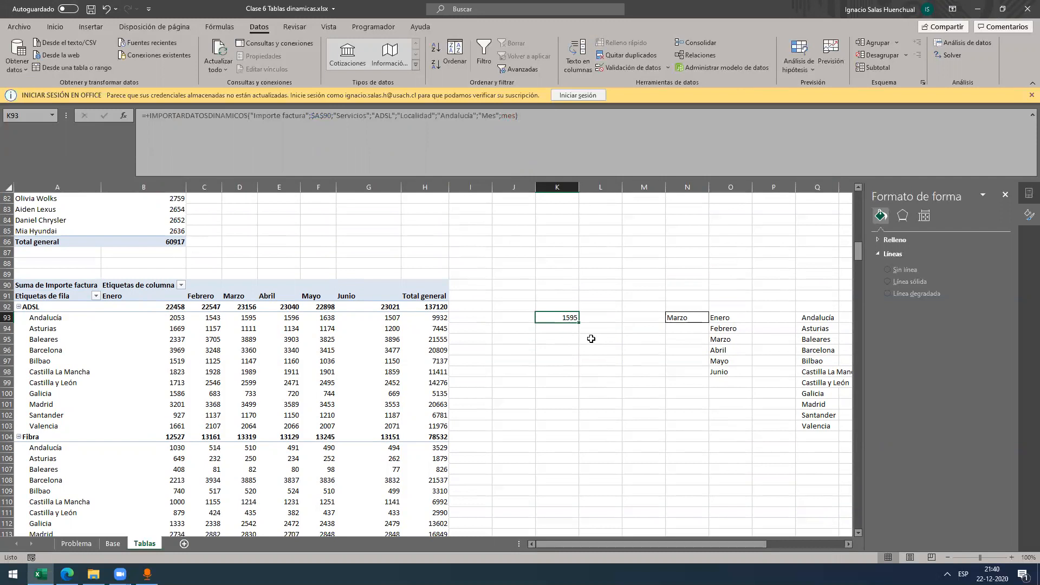
click(592, 339)
scroll(615, 368, down, 2)
click(671, 359)
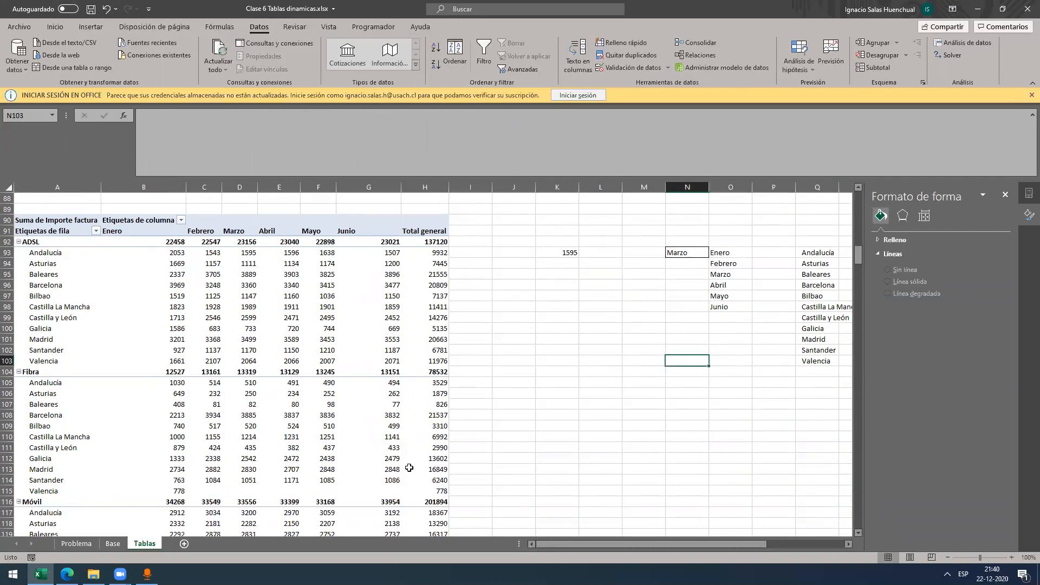
click(432, 329)
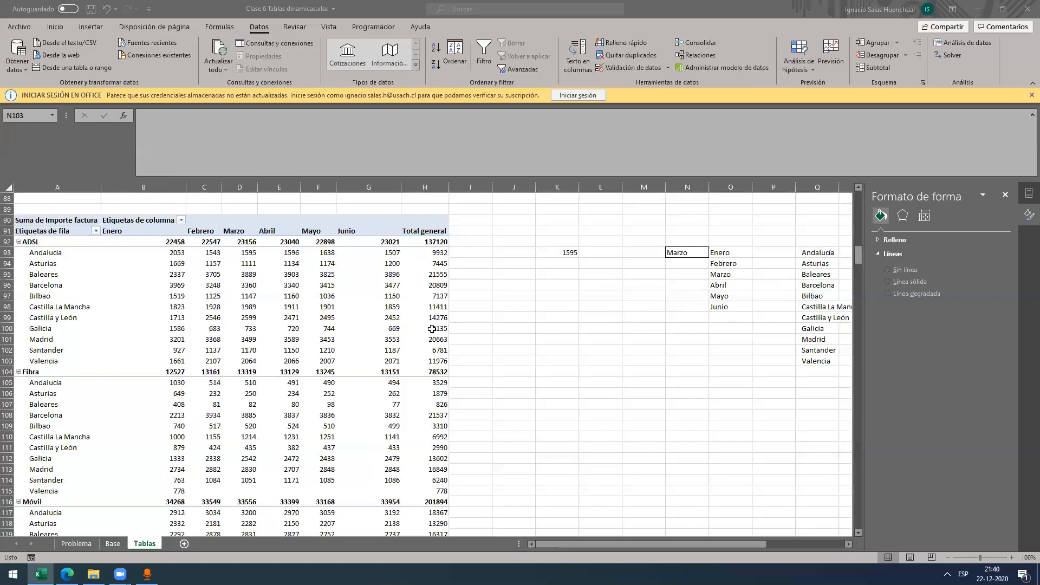
click(517, 294)
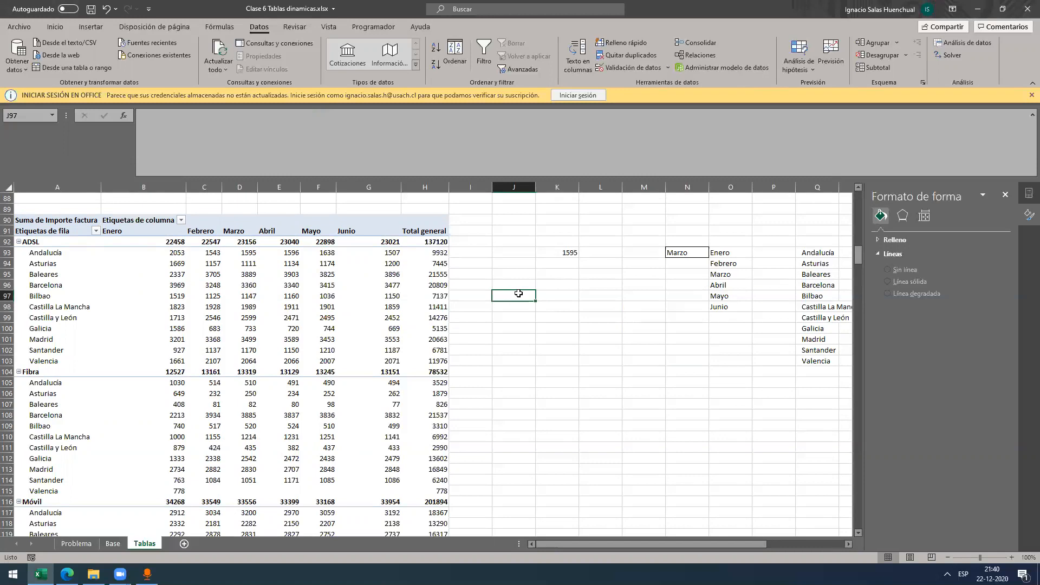
Step: Switch to Gmail in the browser and open the sent message "Link y archivo clase 5"
click(67, 574)
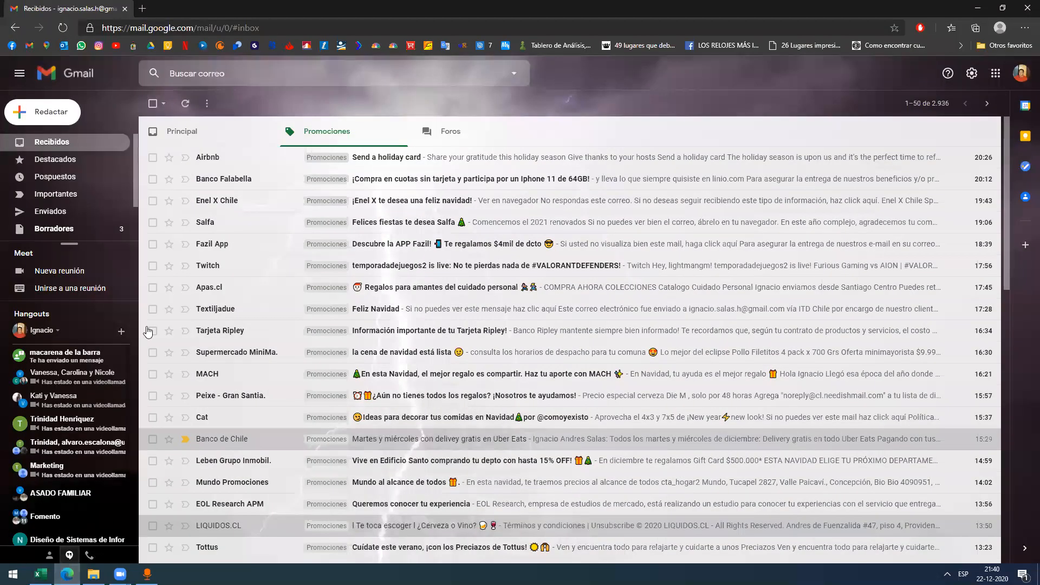
click(89, 211)
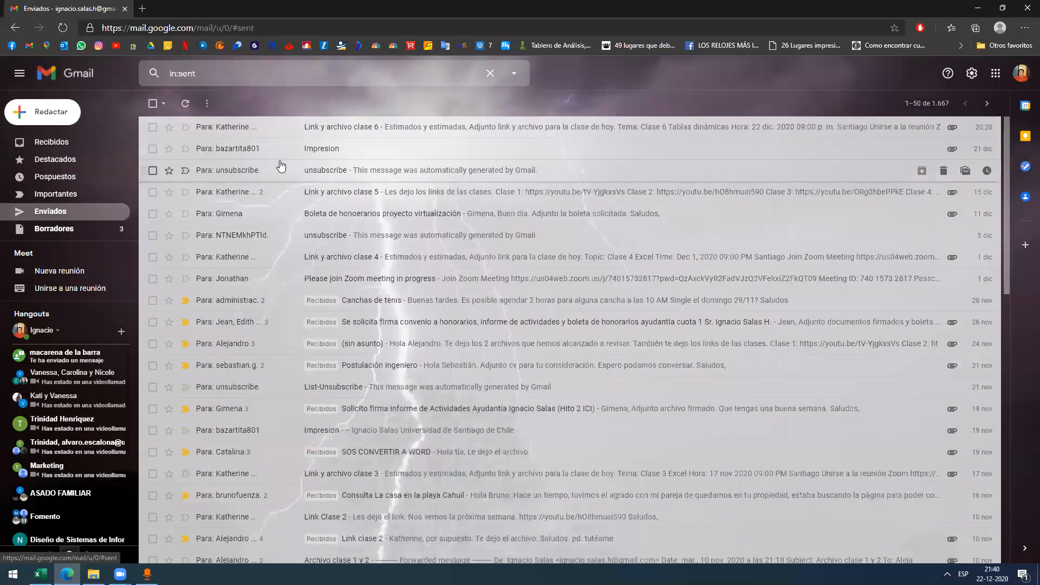
drag(298, 130, 254, 203)
click(255, 203)
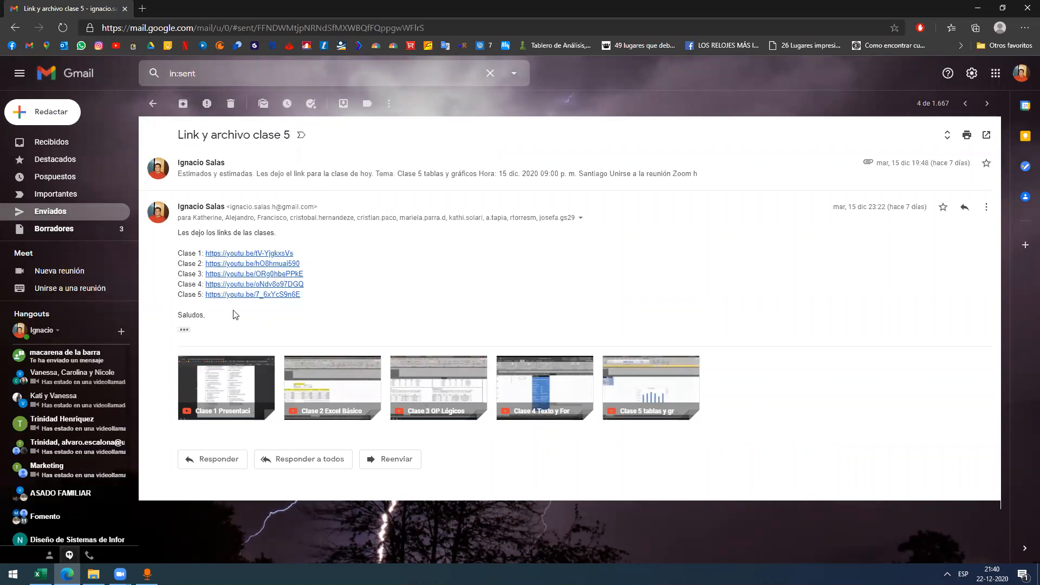
Step: Open the attached "Clase 1 Presentación de curso" video on YouTube and view the channel that published it
click(243, 372)
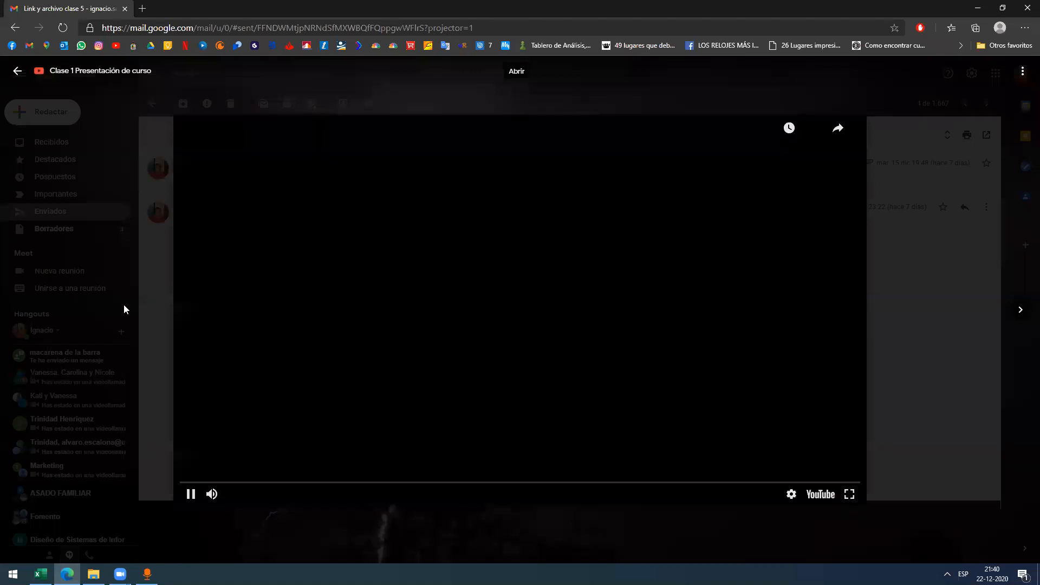
click(811, 495)
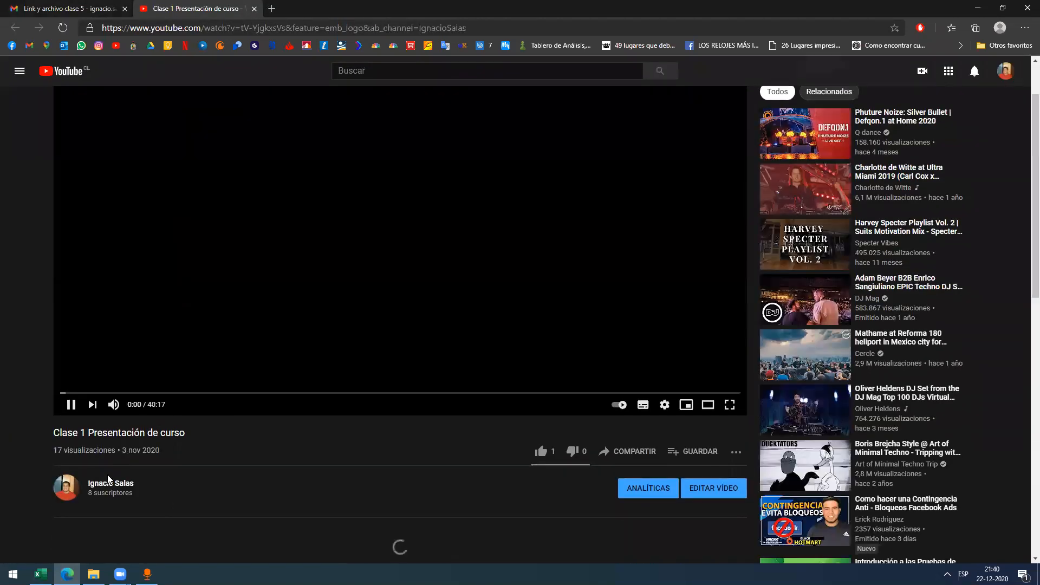
click(110, 483)
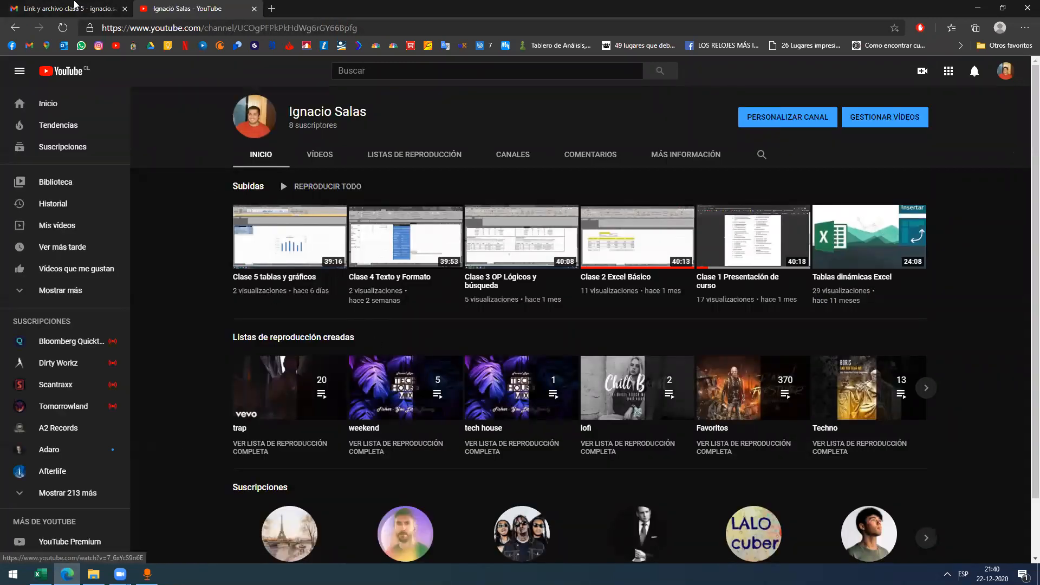
Step: Close the YouTube tab and the video preview over the message, and switch back to the Excel workbook
click(72, 6)
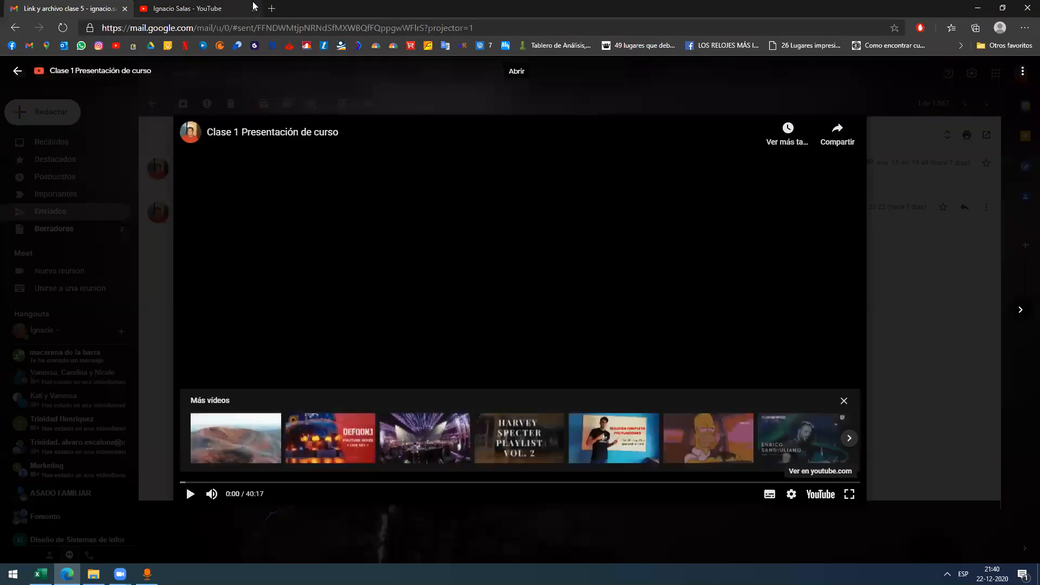
click(137, 209)
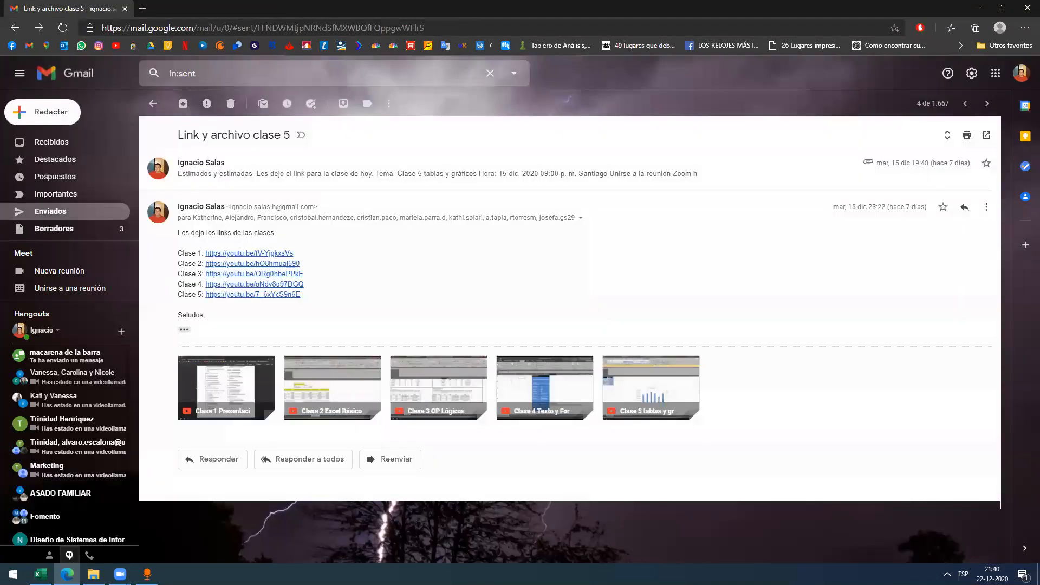
click(40, 575)
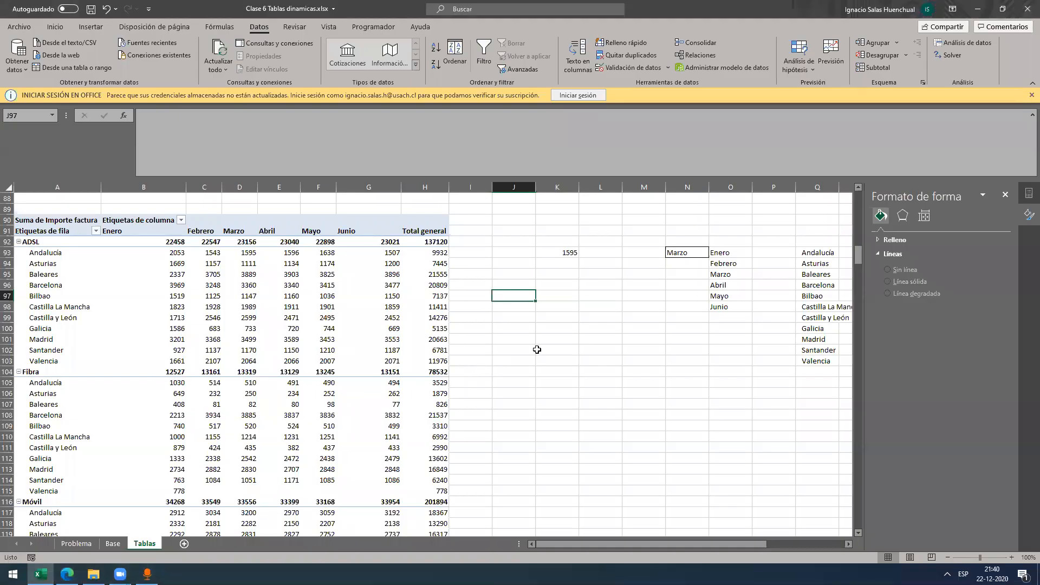